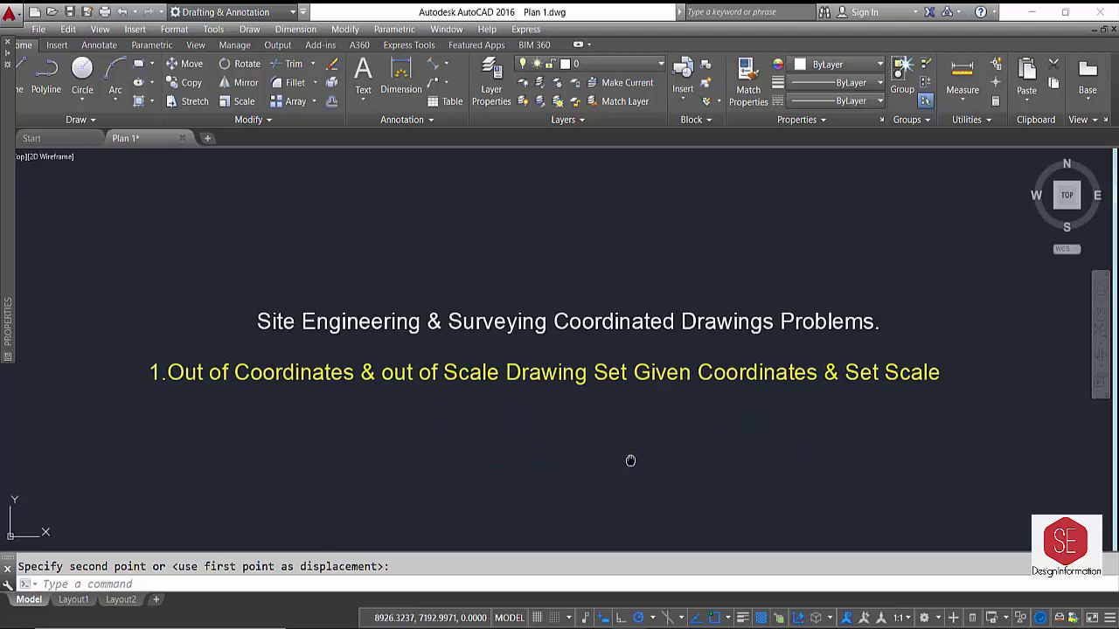
Pan and zoom around the rotated site plan to inspect its boundary corners
middle_click_drag(630, 459, 617, 274)
scroll(625, 426, "down", 2)
middle_click_drag(625, 434, 522, 270)
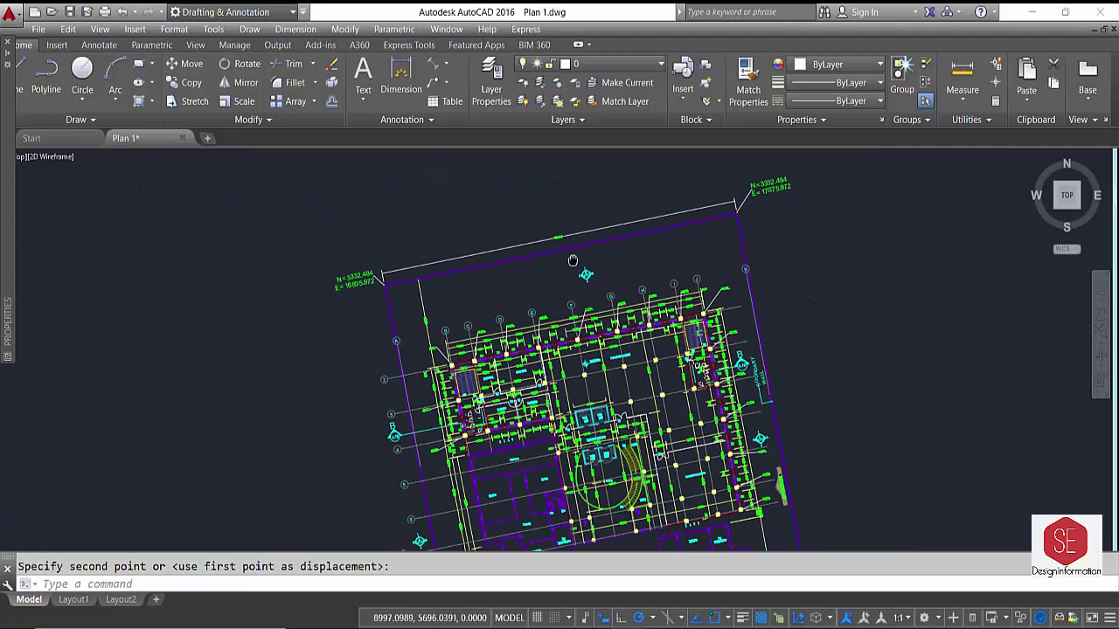
scroll(569, 247, "down", 2)
middle_click_drag(670, 507, 631, 414)
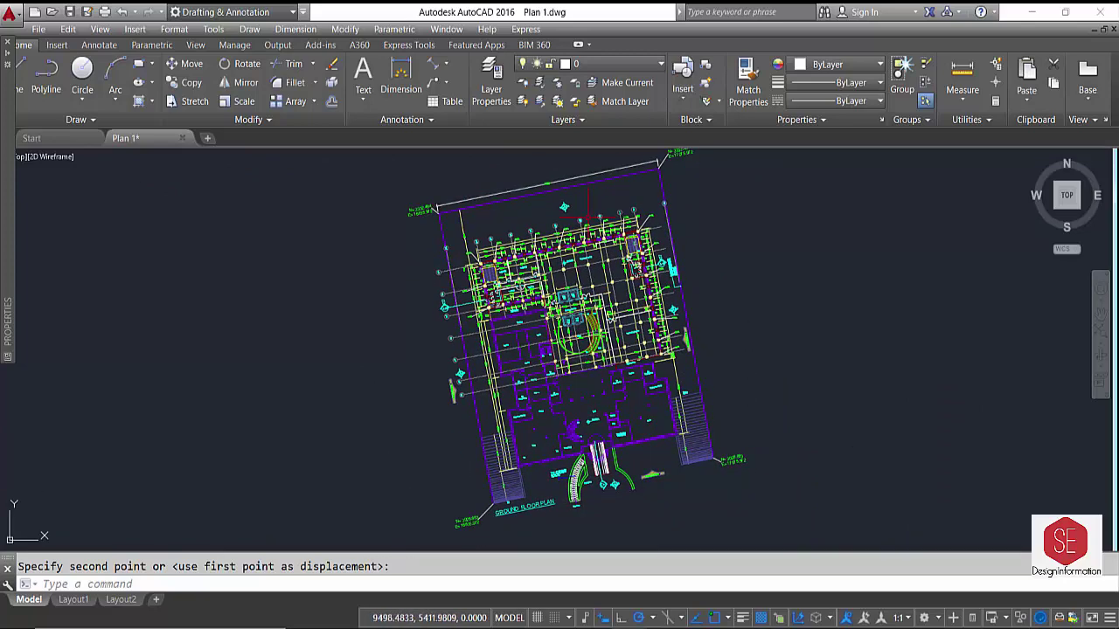
middle_click_drag(568, 350, 551, 429)
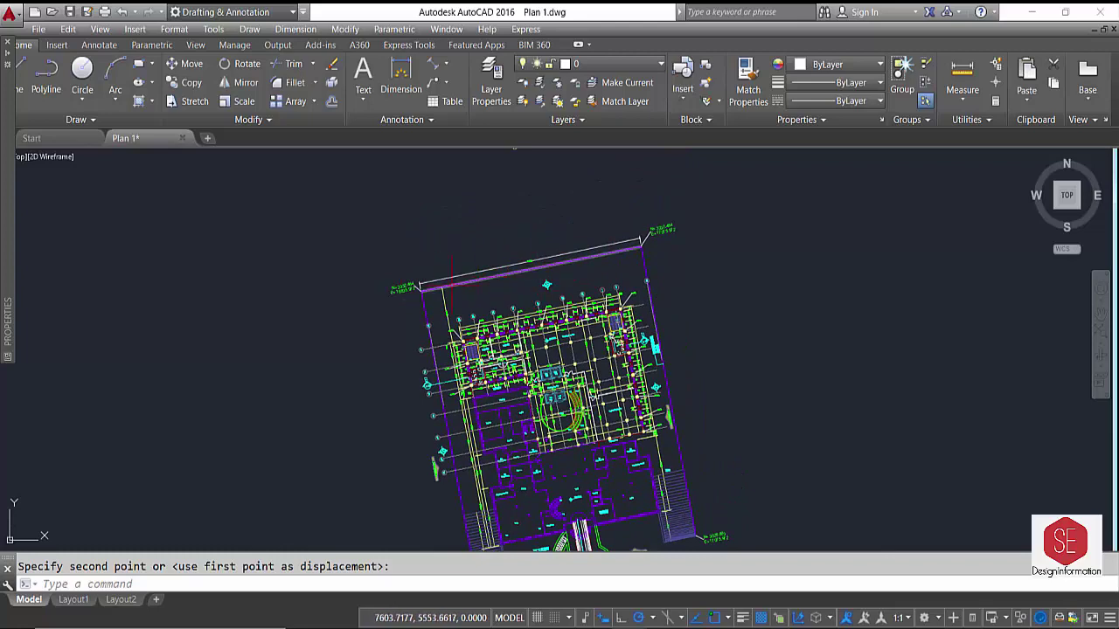
scroll(489, 227, "down", 2)
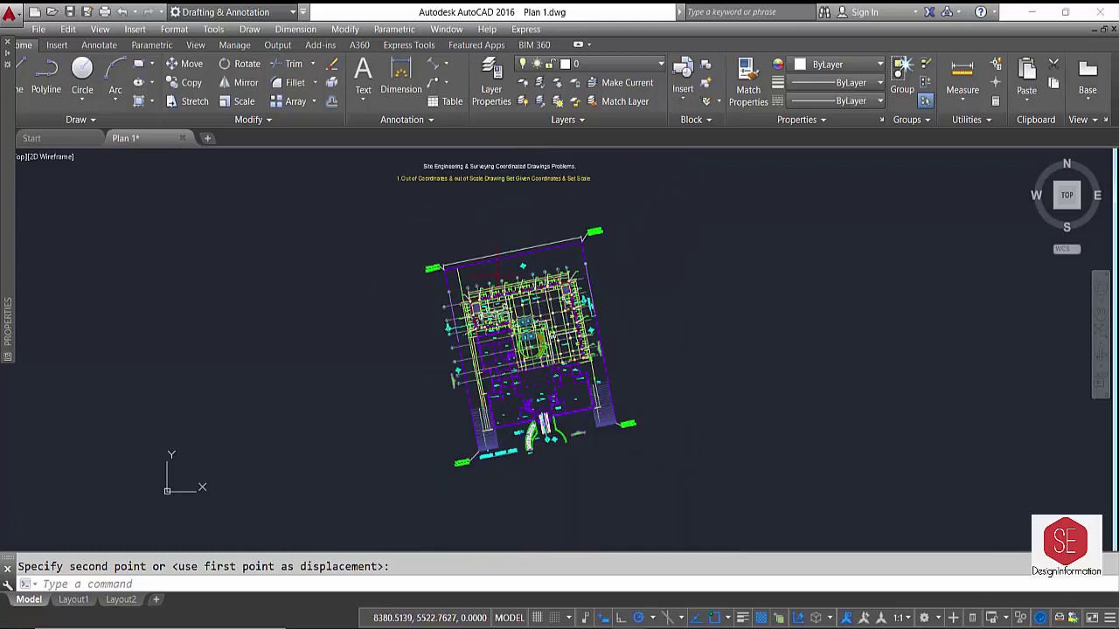
scroll(512, 241, "up", 8)
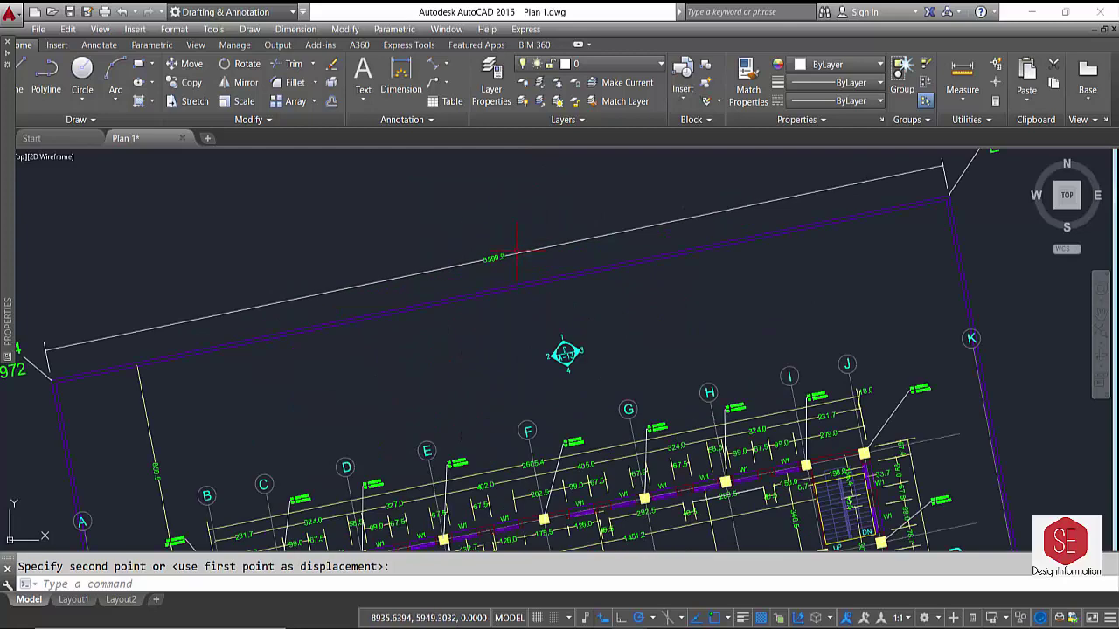
scroll(516, 251, "down", 2)
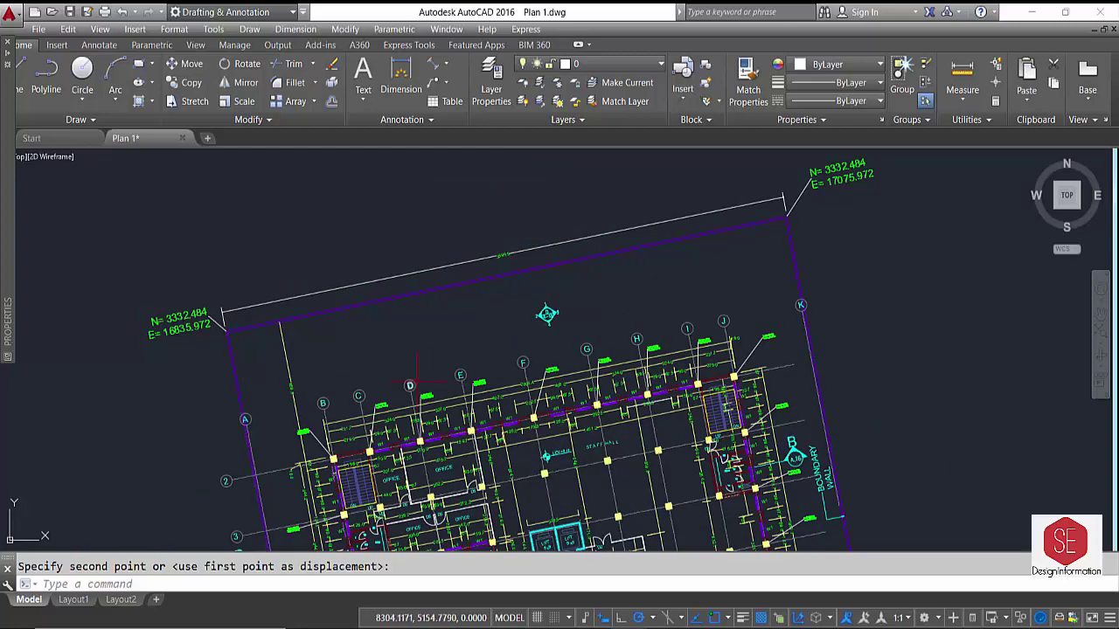
scroll(482, 389, "up", 4)
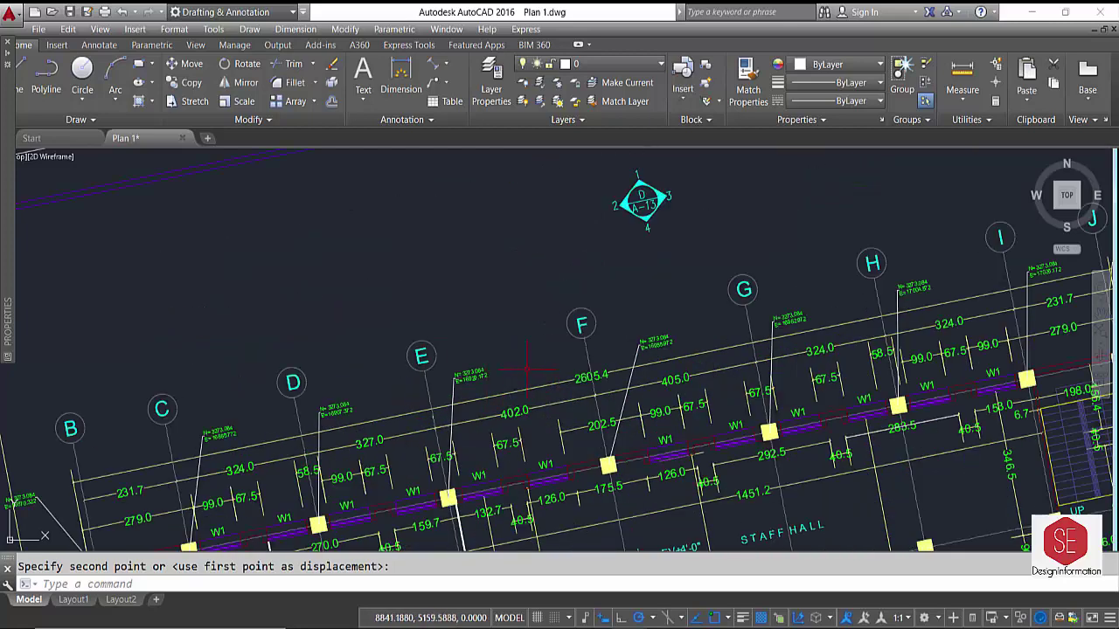
scroll(501, 403, "down", 3)
scroll(278, 302, "down", 2)
Start CD and label the top-left boundary corner with its N/E coordinates
key("Return")
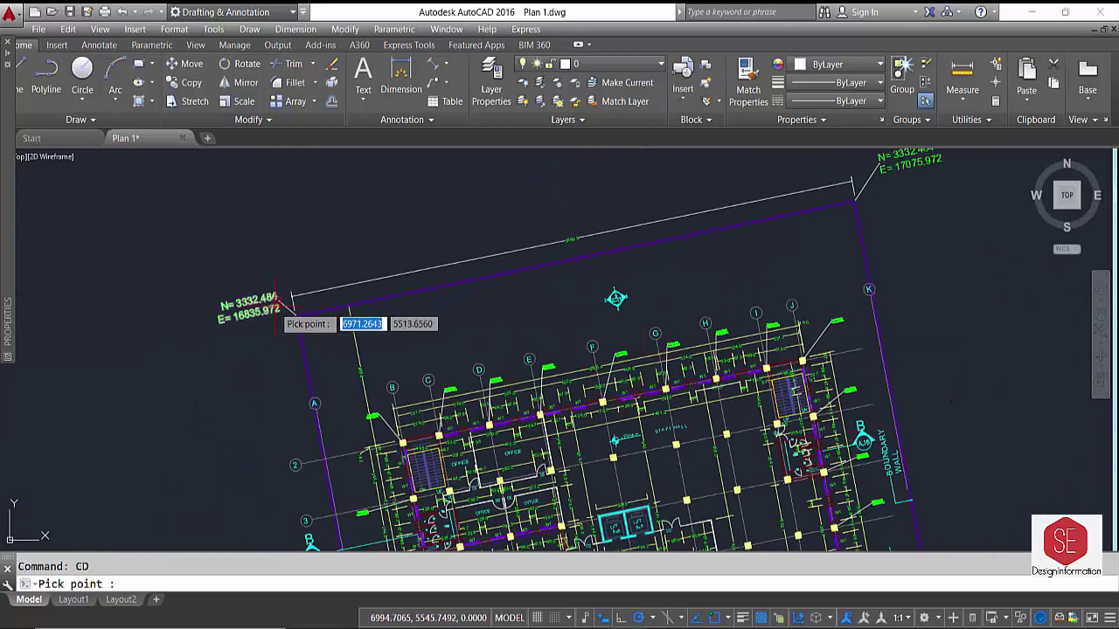
scroll(293, 314, "up", 2)
left_click(297, 321)
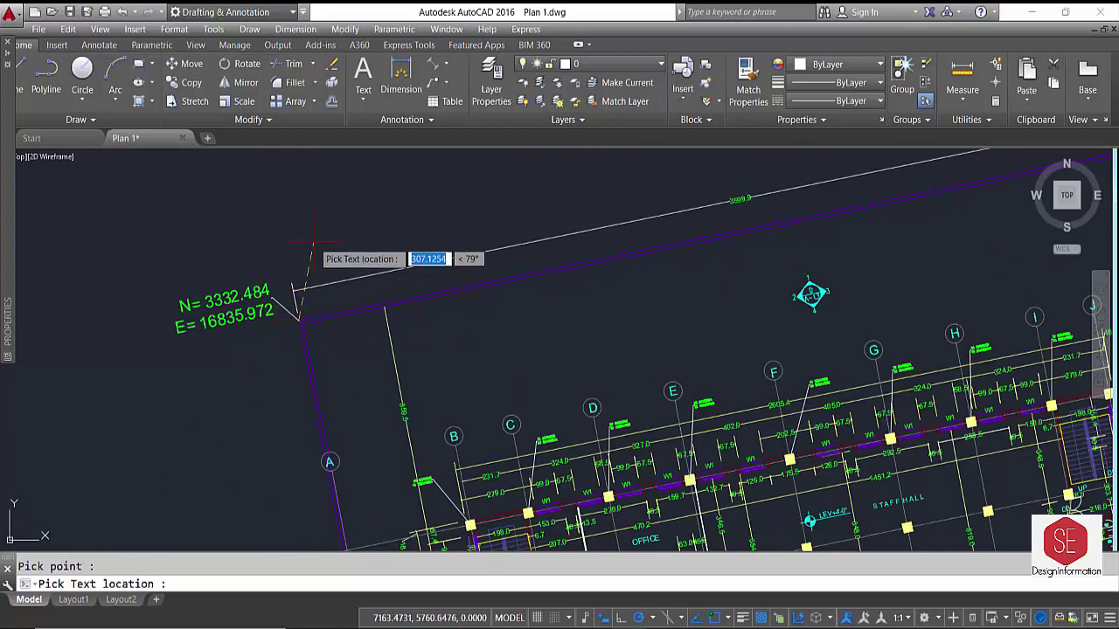
left_click(308, 239)
scroll(334, 250, "up", 2)
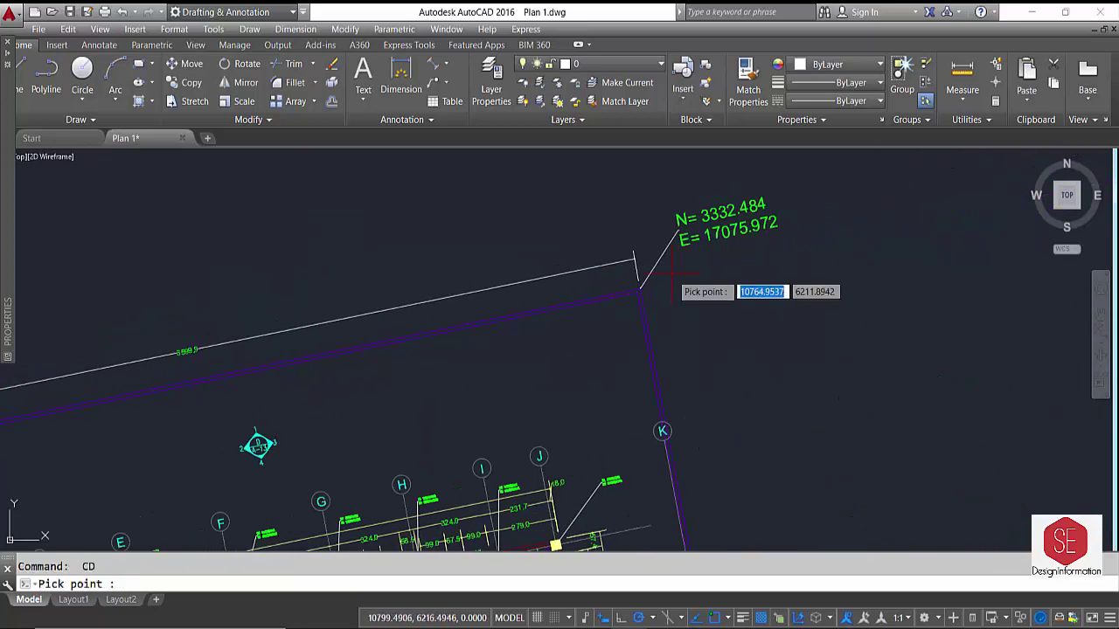
Label the top-right boundary corner with its N/E coordinates, then zoom to check both labels
left_click(639, 289)
left_click(732, 276)
scroll(776, 248, "up", 2)
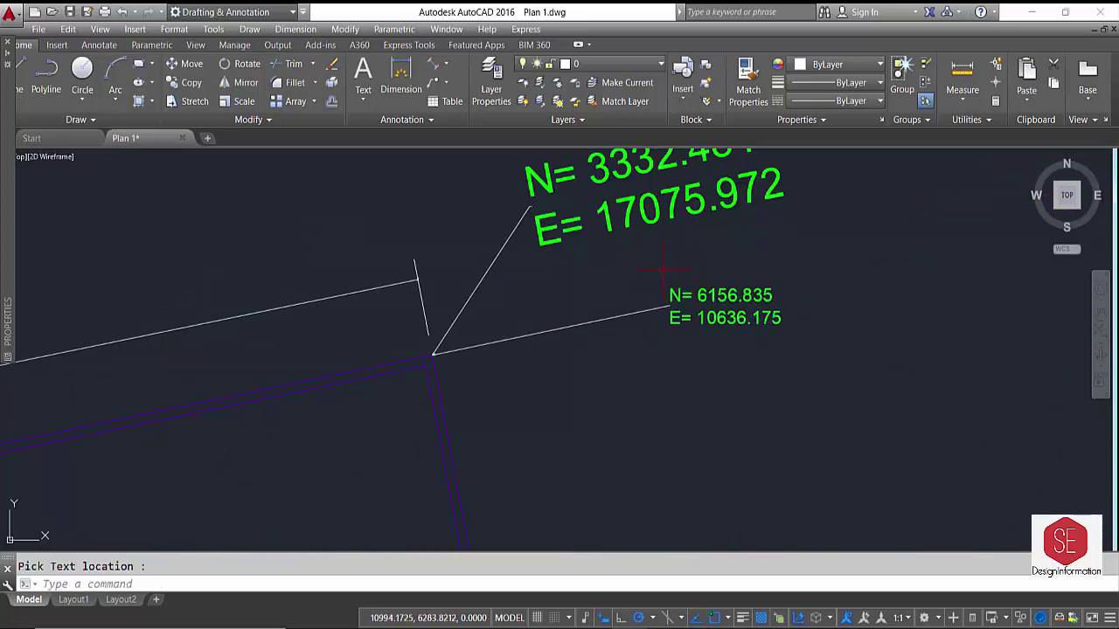
scroll(663, 270, "down", 4)
scroll(736, 250, "down", 2)
scroll(737, 250, "down", 2)
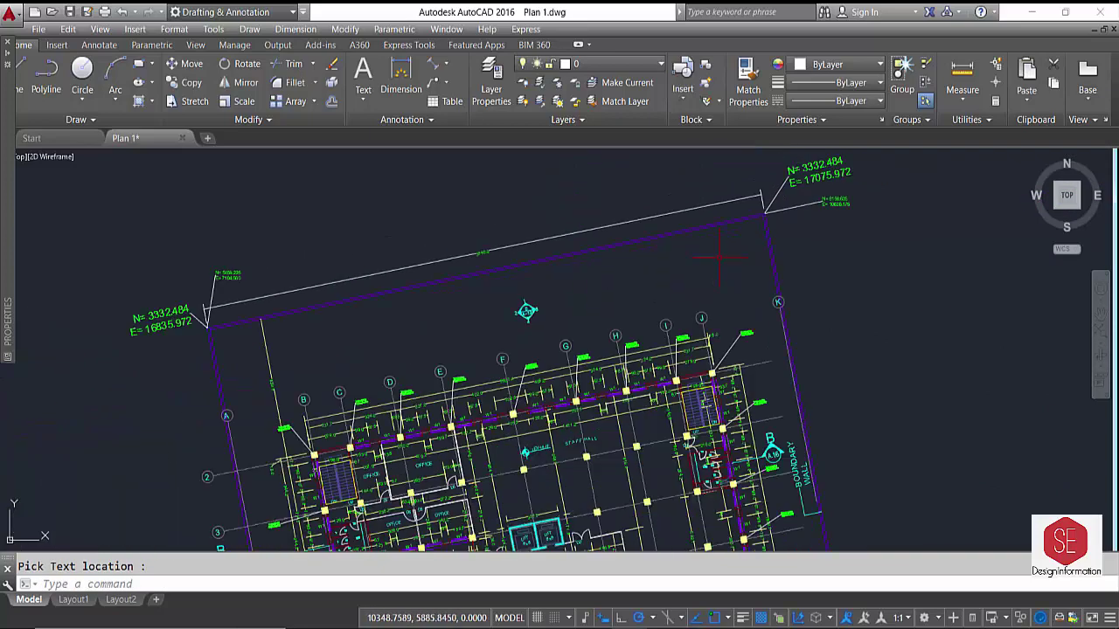
scroll(512, 271, "up", 2)
scroll(476, 253, "up", 2)
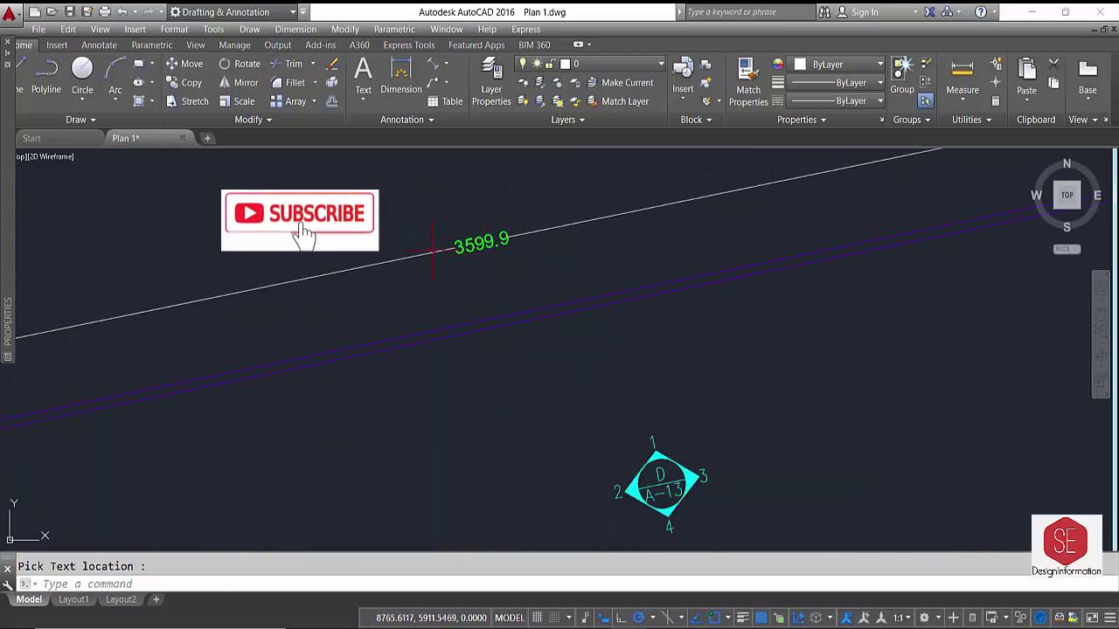
scroll(467, 241, "down", 3)
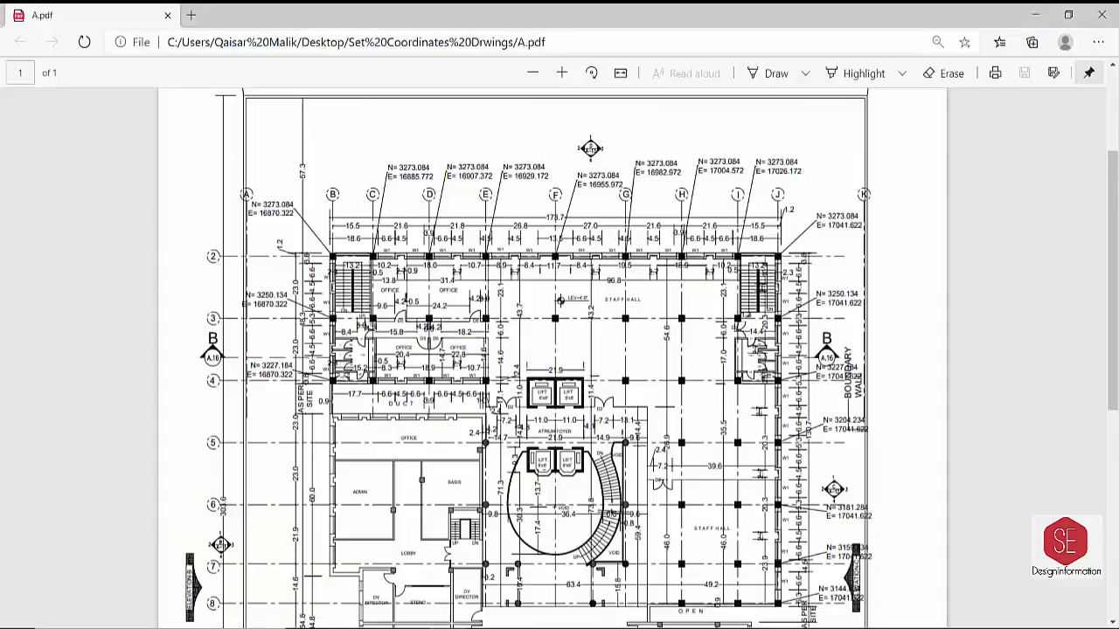
Scroll and zoom through the A.pdf ground floor plan to read the corners' true N/E coordinates
scroll(539, 220, "up", 2)
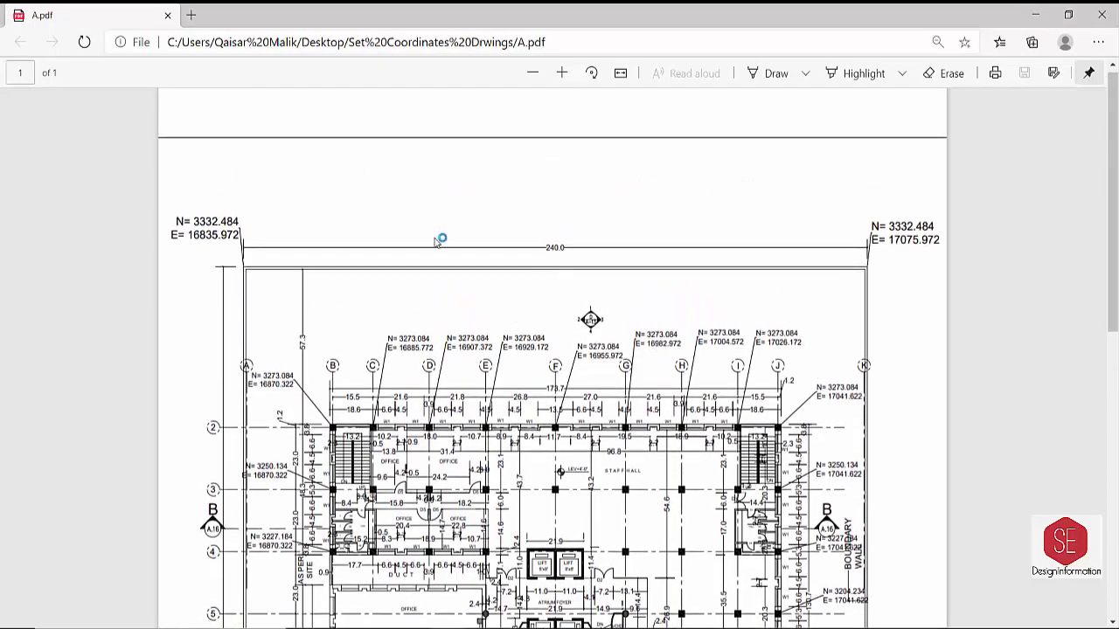
scroll(442, 240, "down", 3, "ctrl")
scroll(525, 280, "down", 2)
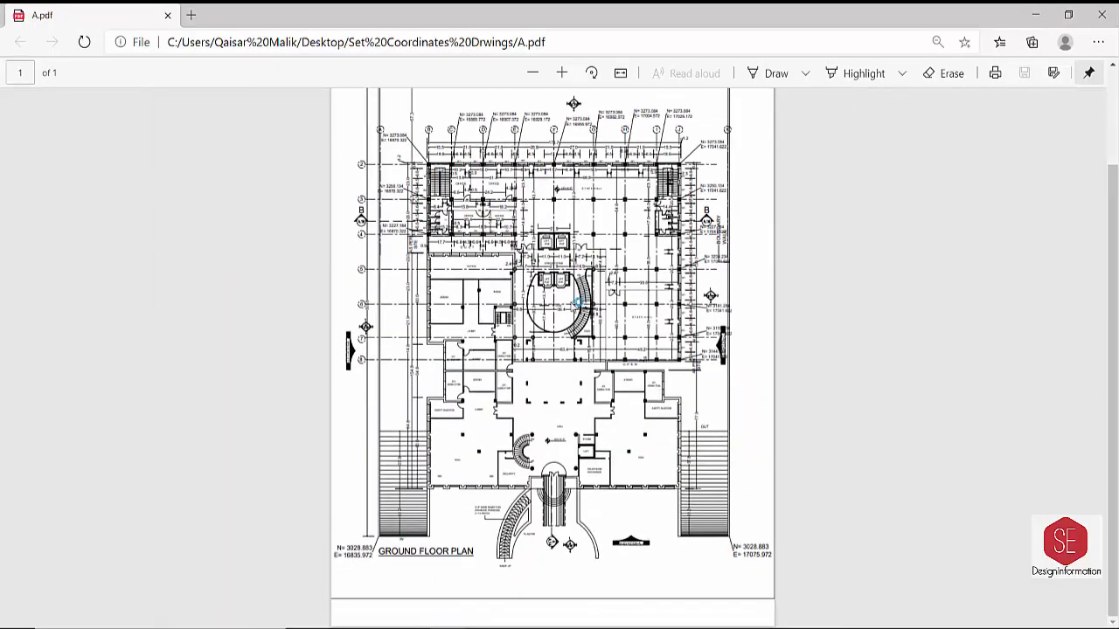
scroll(578, 300, "up", 2)
scroll(559, 227, "up", 1, "ctrl")
scroll(553, 185, "up", 1, "ctrl")
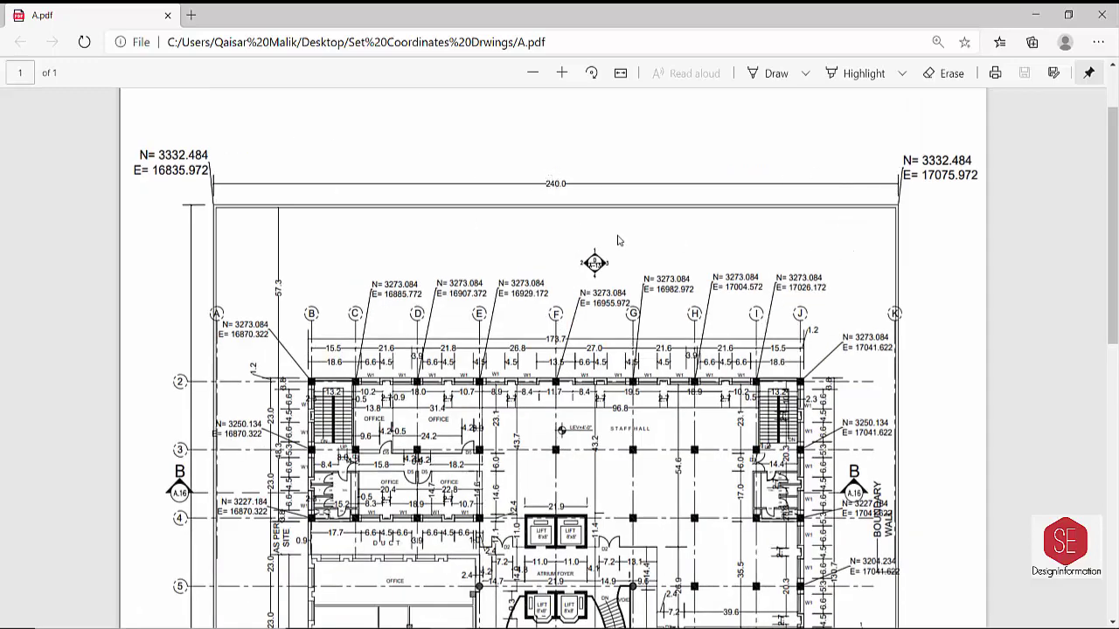
scroll(594, 236, "down", 1)
scroll(236, 260, "down", 2)
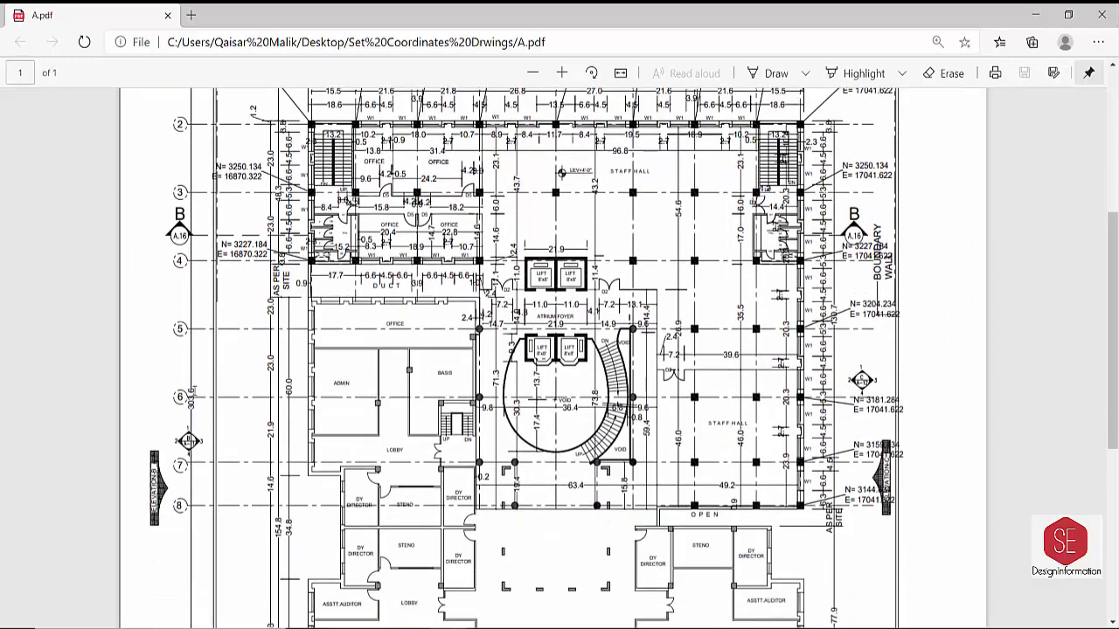
scroll(677, 356, "down", 2)
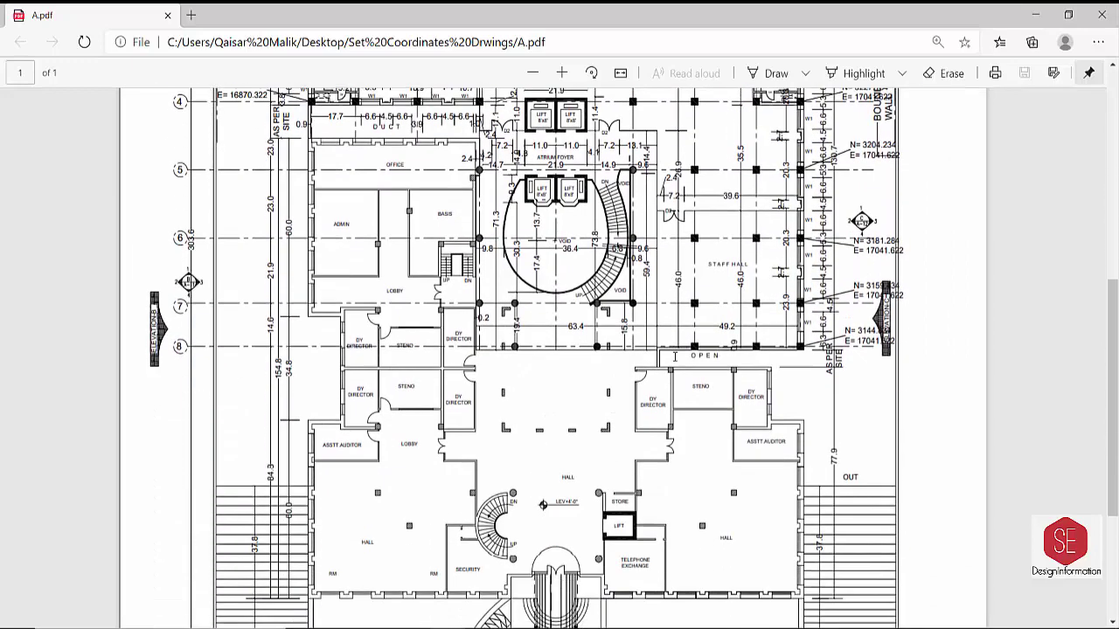
scroll(544, 398, "down", 2)
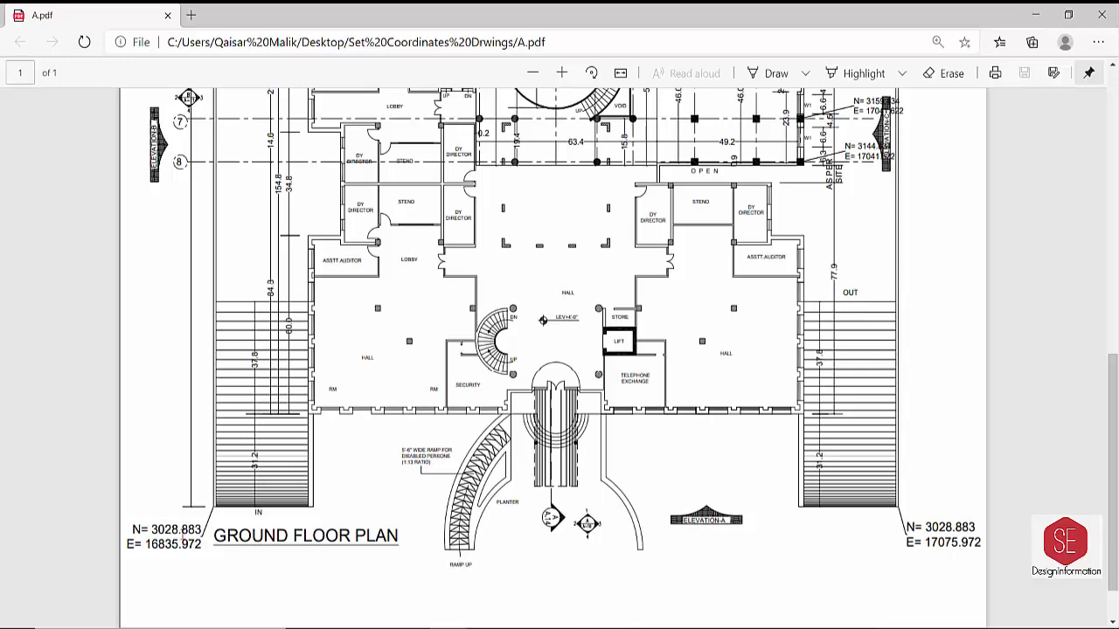
scroll(751, 492, "up", 6)
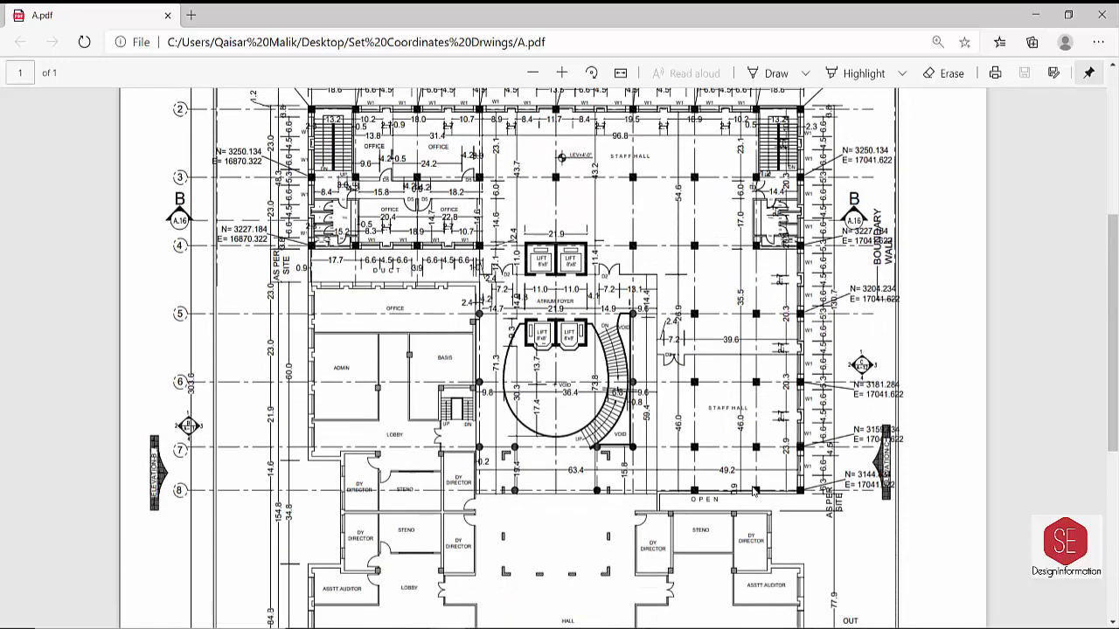
scroll(758, 481, "up", 2)
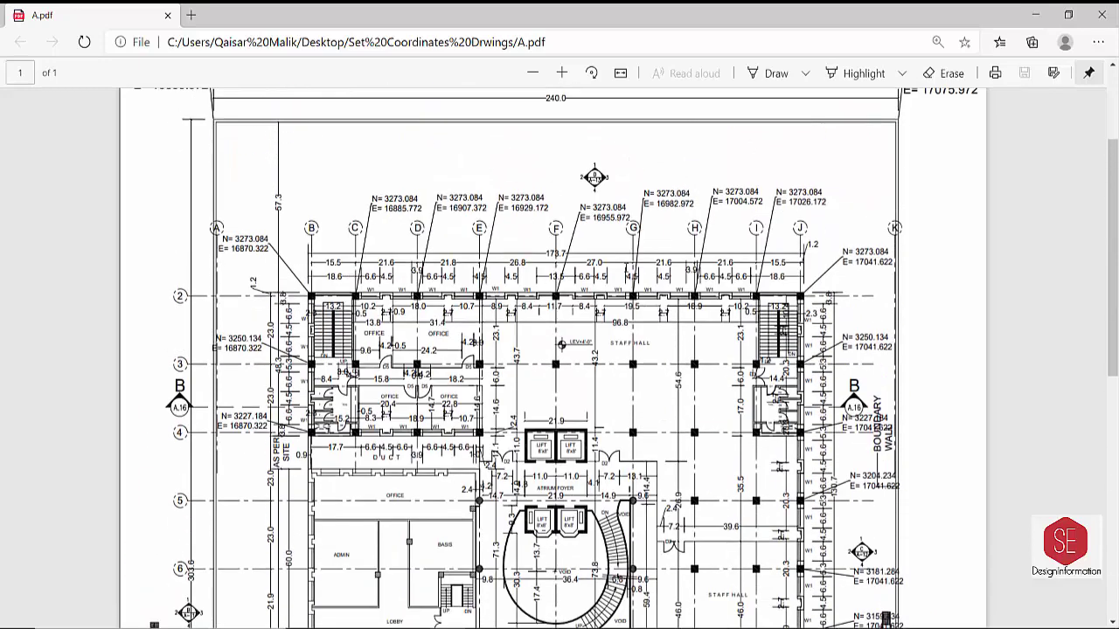
scroll(531, 214, "up", 1)
scroll(452, 185, "down", 1)
Back in AutoCAD, set Drawing Units length type to Decimal with 0.000 precision
key("alt+Tab")
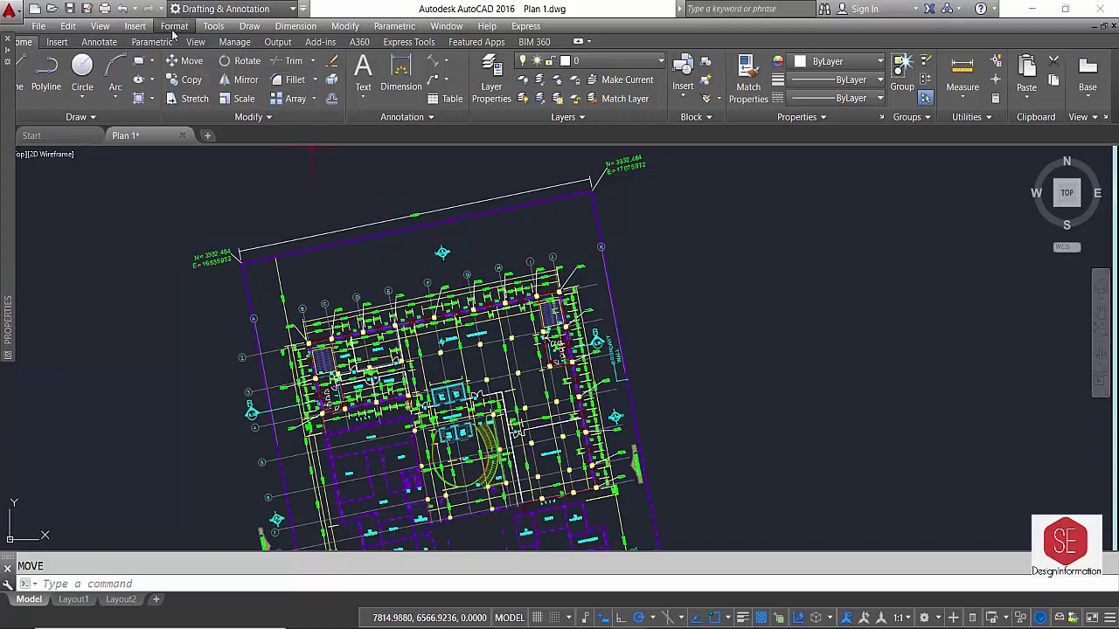
left_click(174, 28)
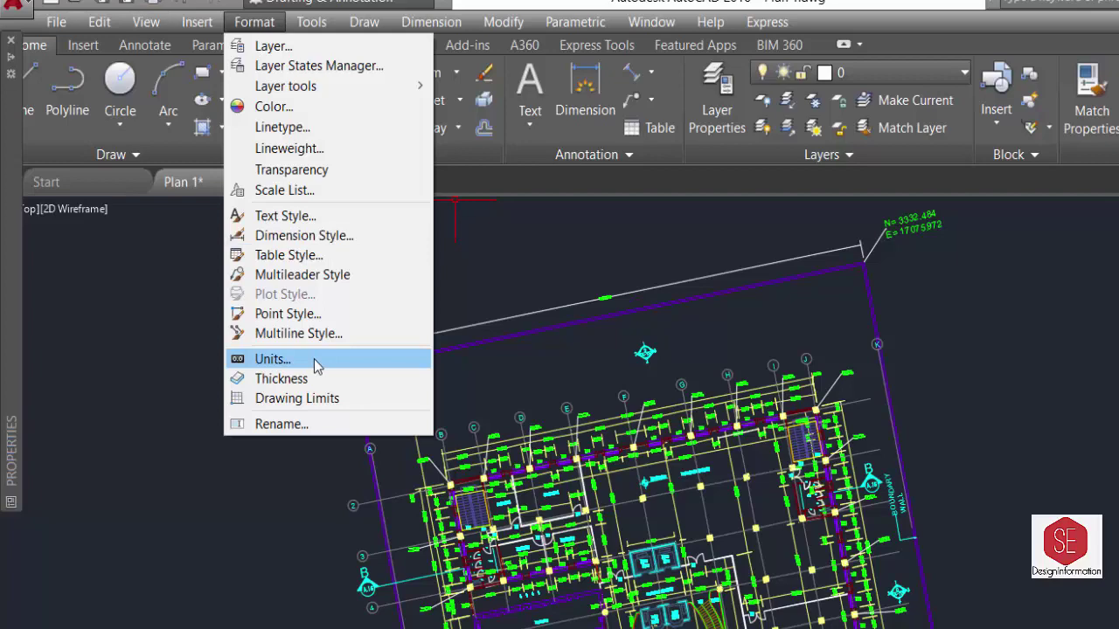
left_click(273, 360)
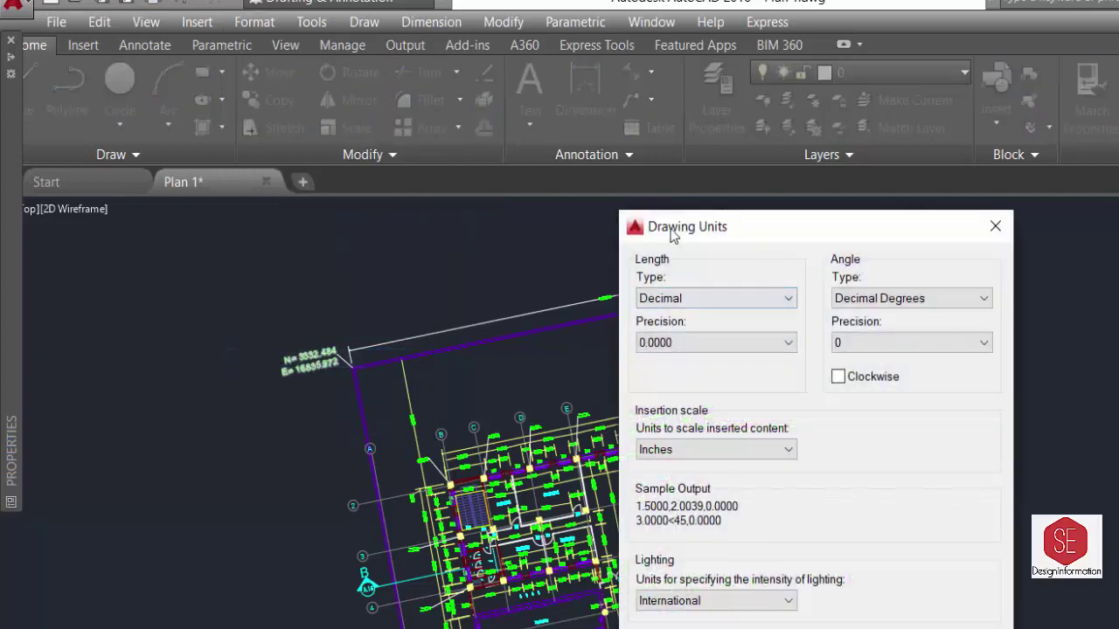
left_click(666, 301)
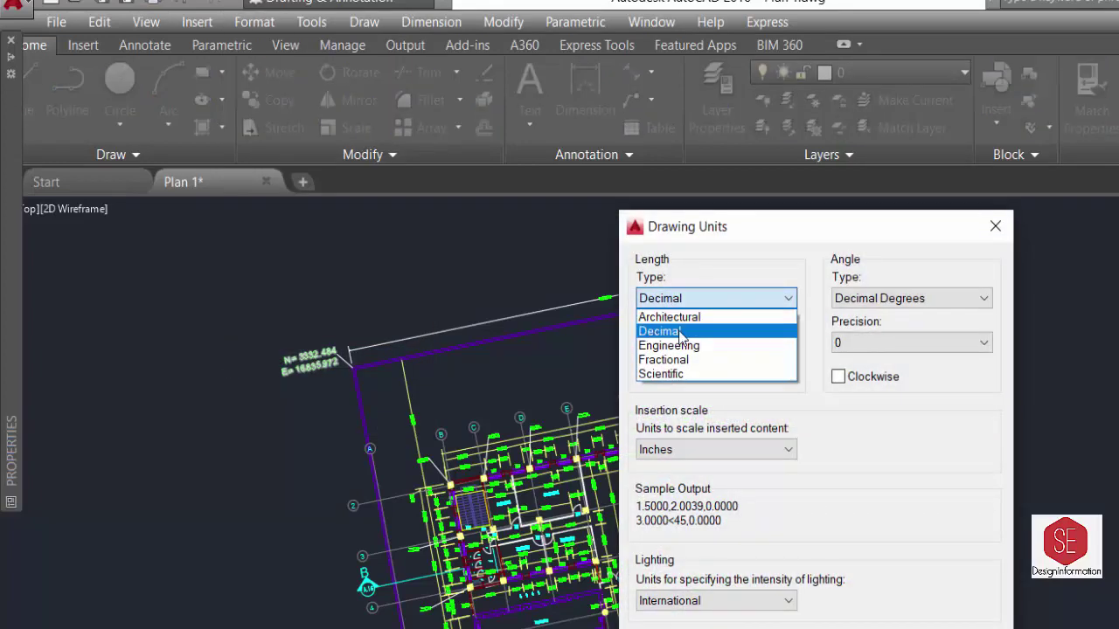
left_click(682, 317)
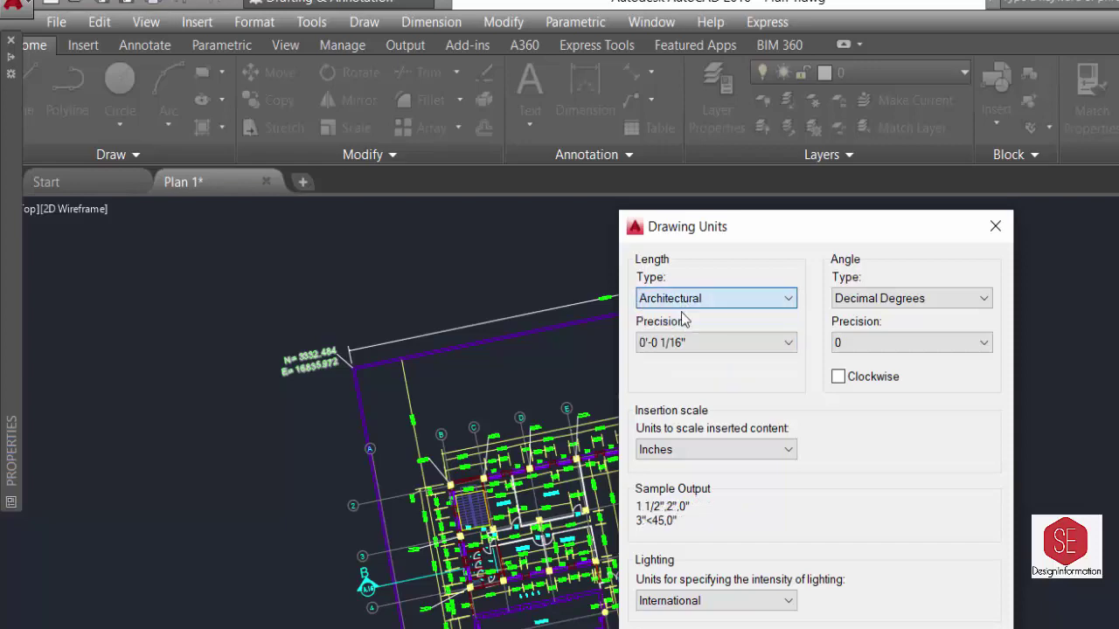
left_click(691, 298)
left_click(682, 302)
left_click(682, 302)
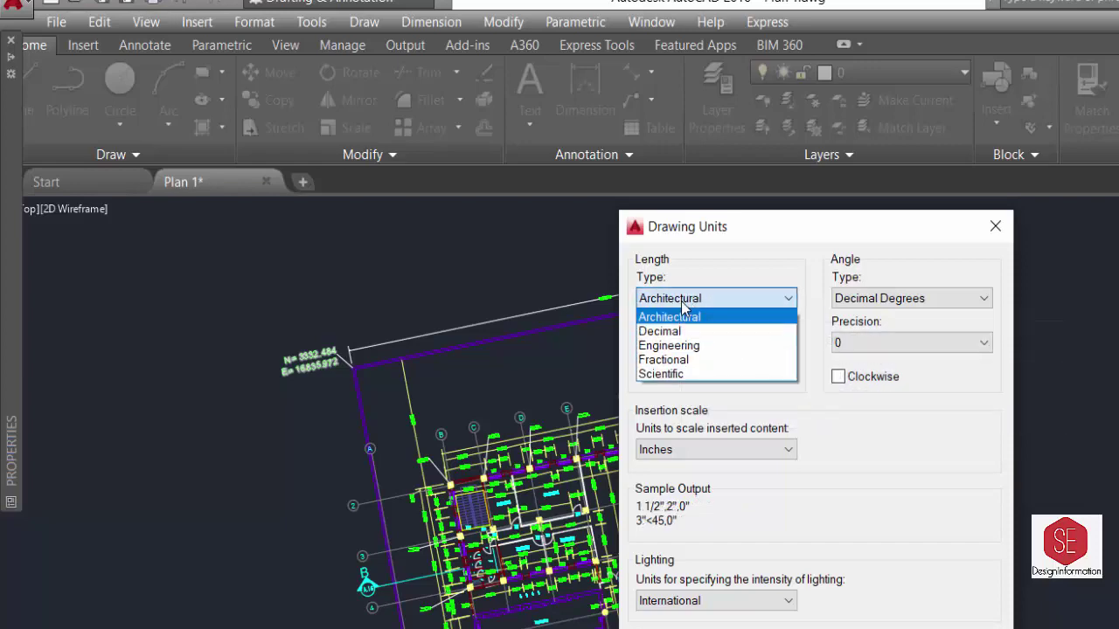
left_click(664, 332)
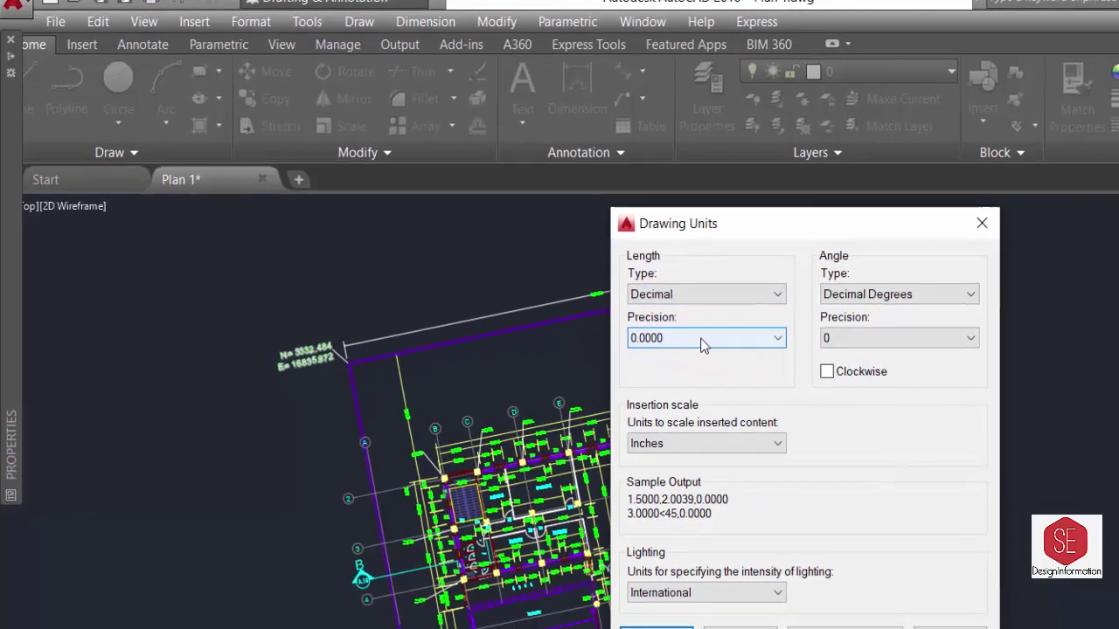
left_click(655, 316)
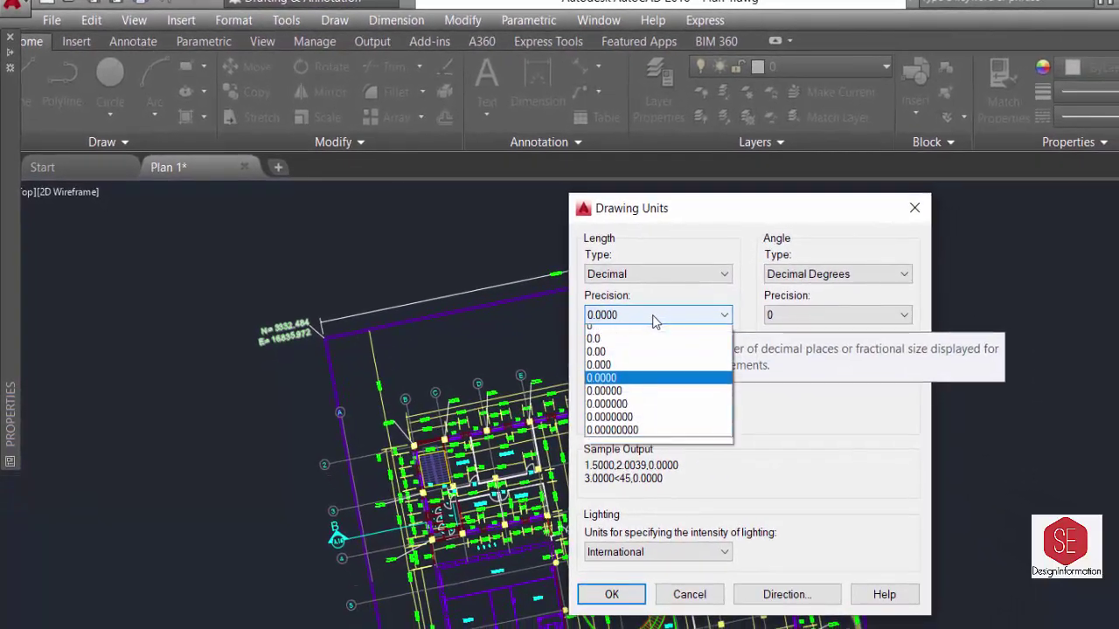
left_click(617, 371)
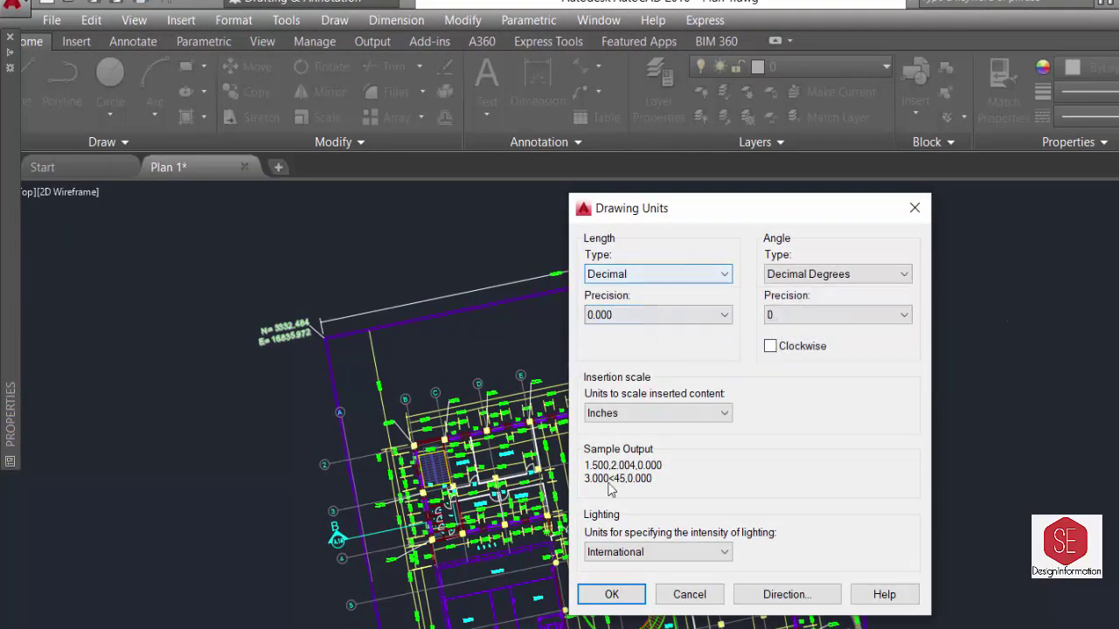
left_click(634, 595)
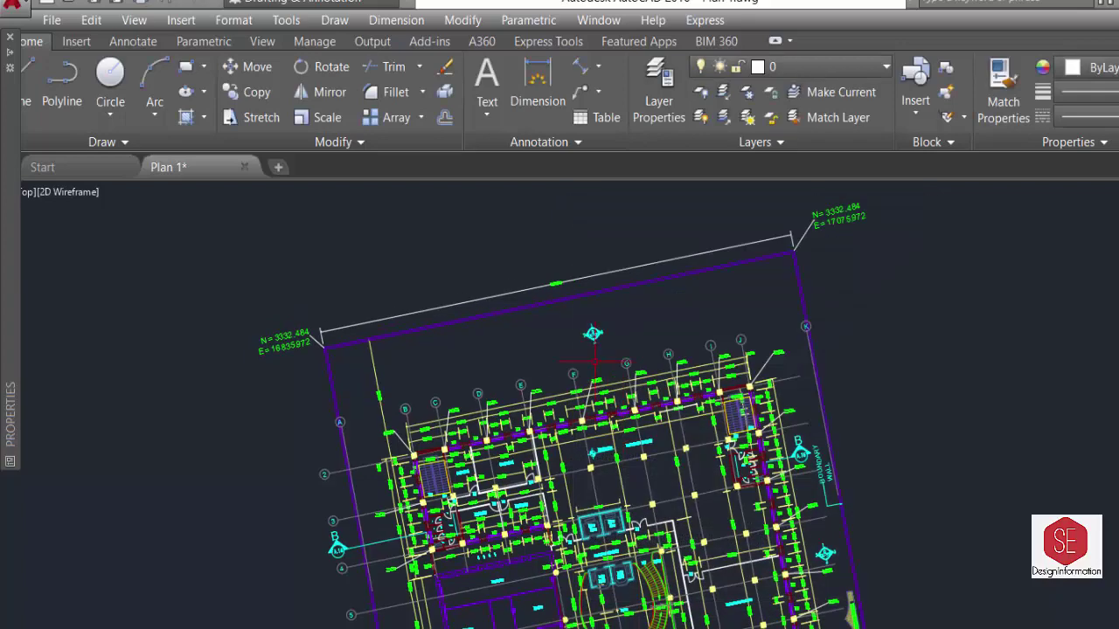
scroll(596, 336, "down", 2)
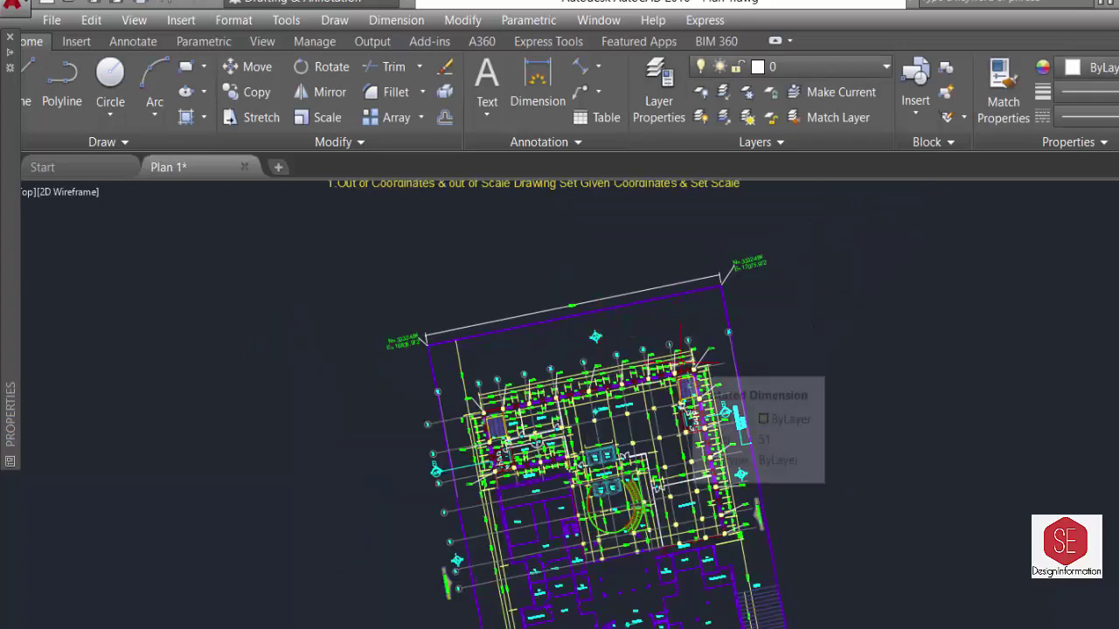
type("d")
key("Return")
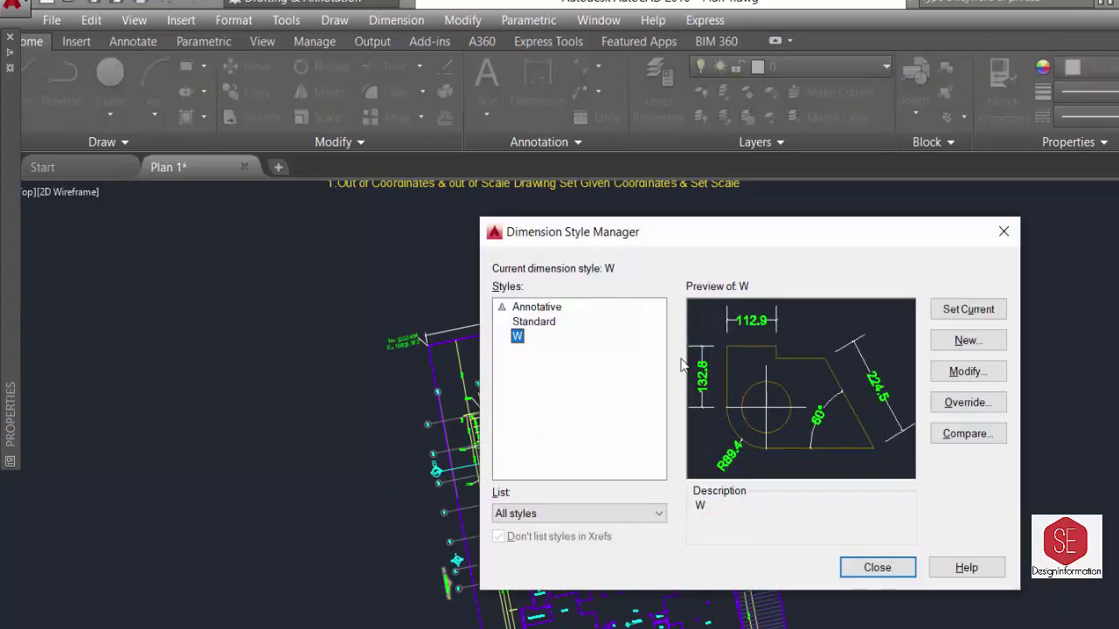
left_click(965, 372)
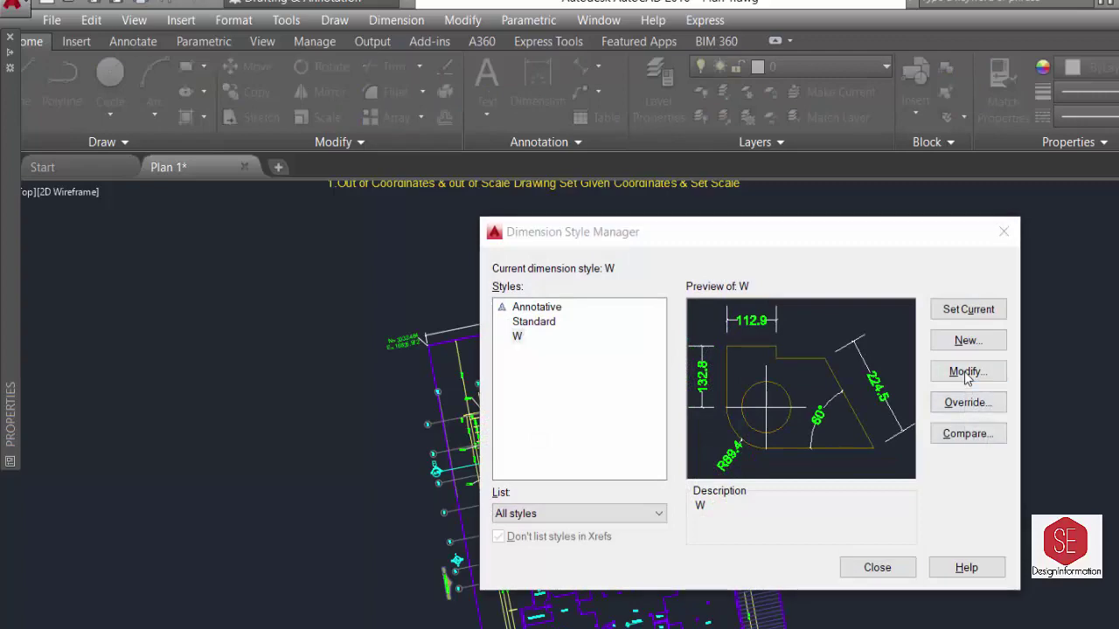
left_click(731, 199)
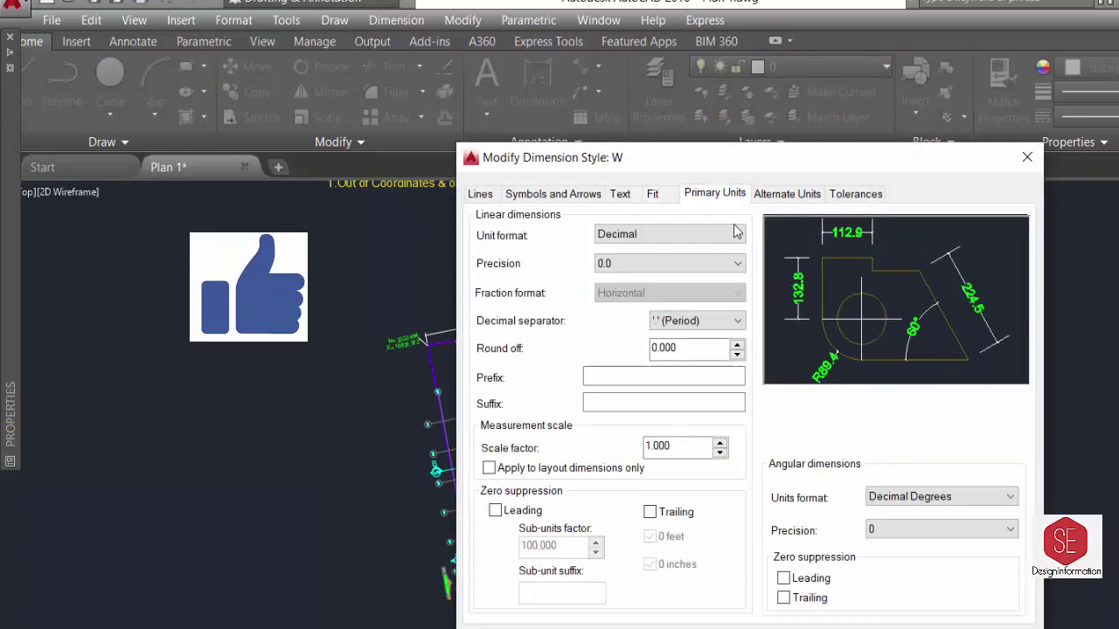
left_click(661, 237)
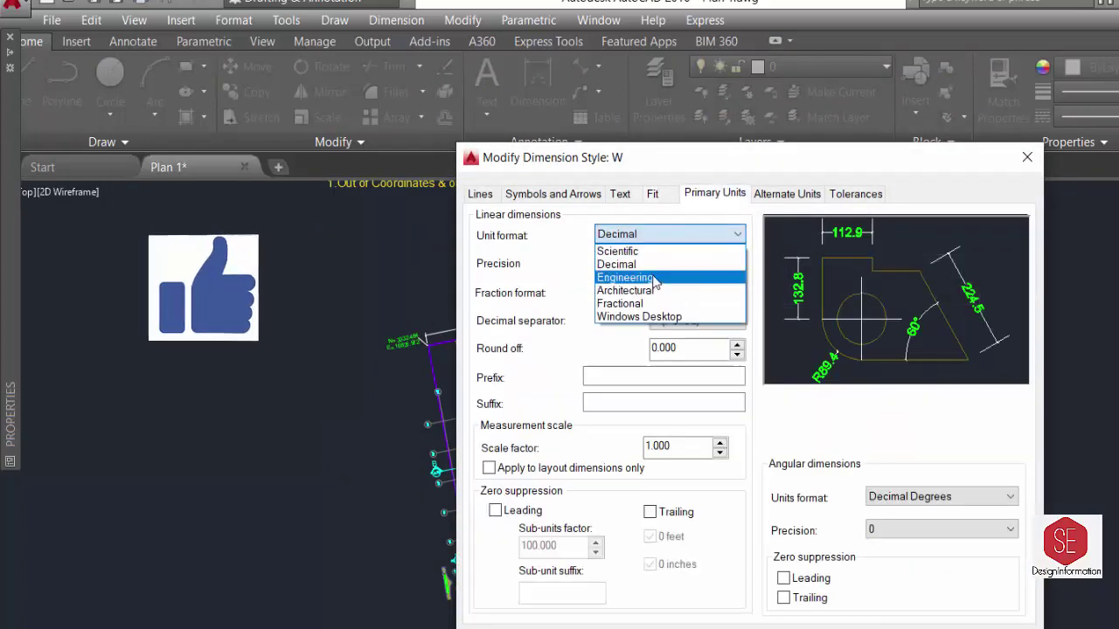
left_click(647, 264)
left_click(646, 263)
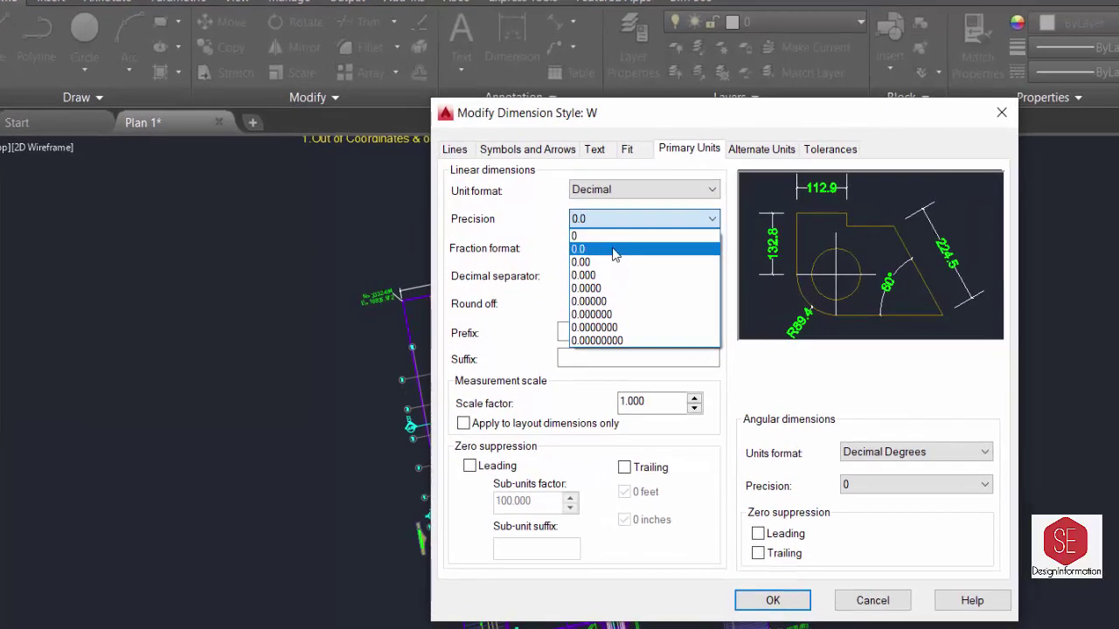
left_click(636, 293)
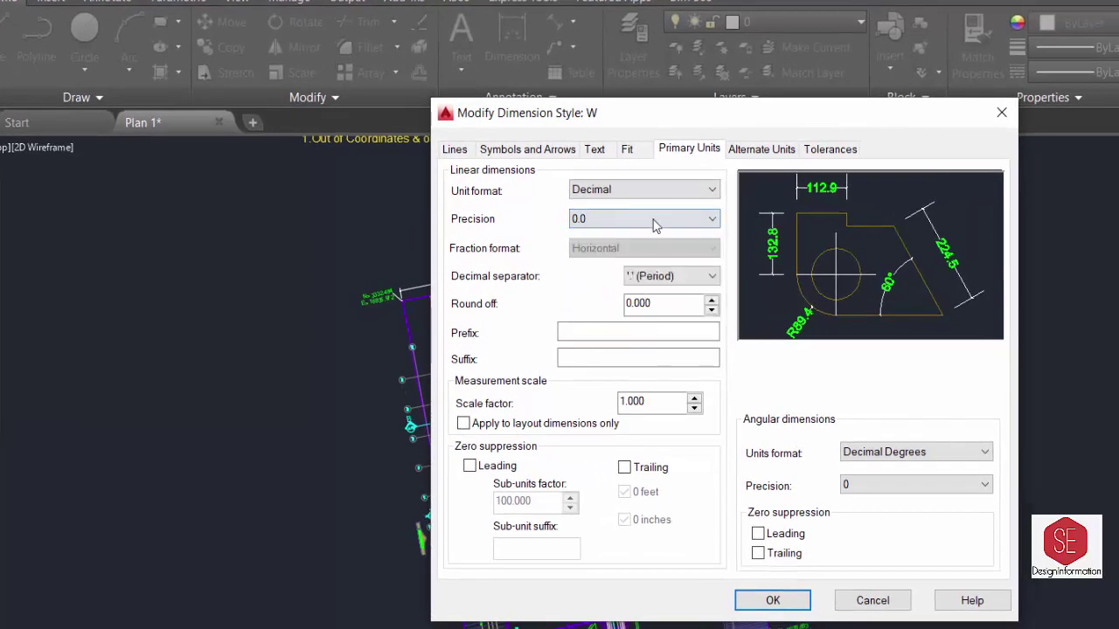
left_click(622, 224)
left_click(609, 276)
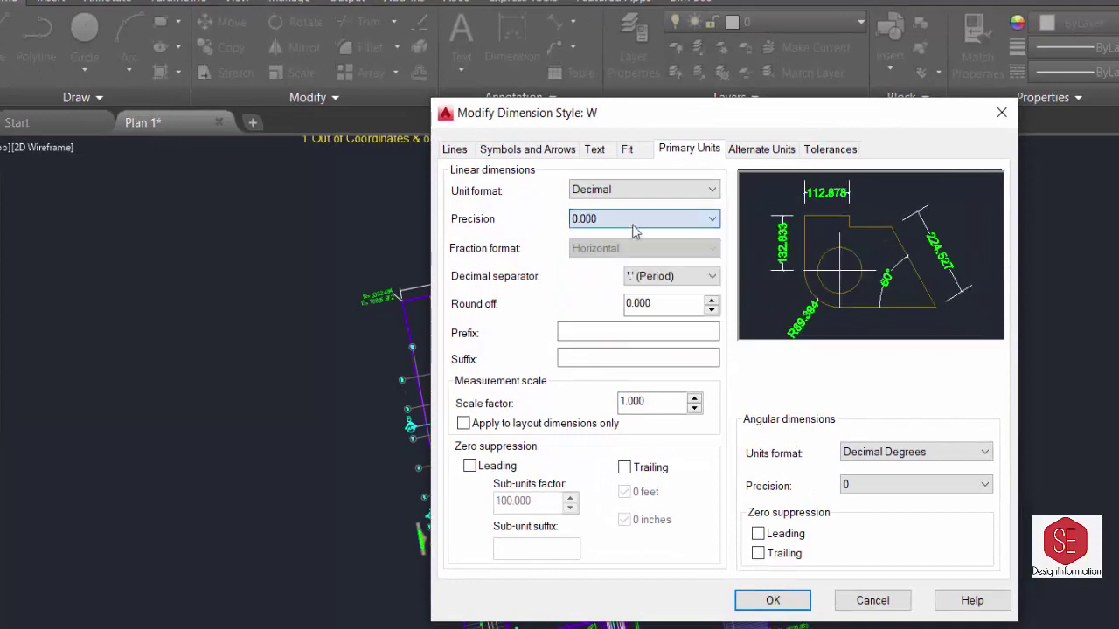
left_click(632, 219)
left_click(614, 249)
left_click(772, 600)
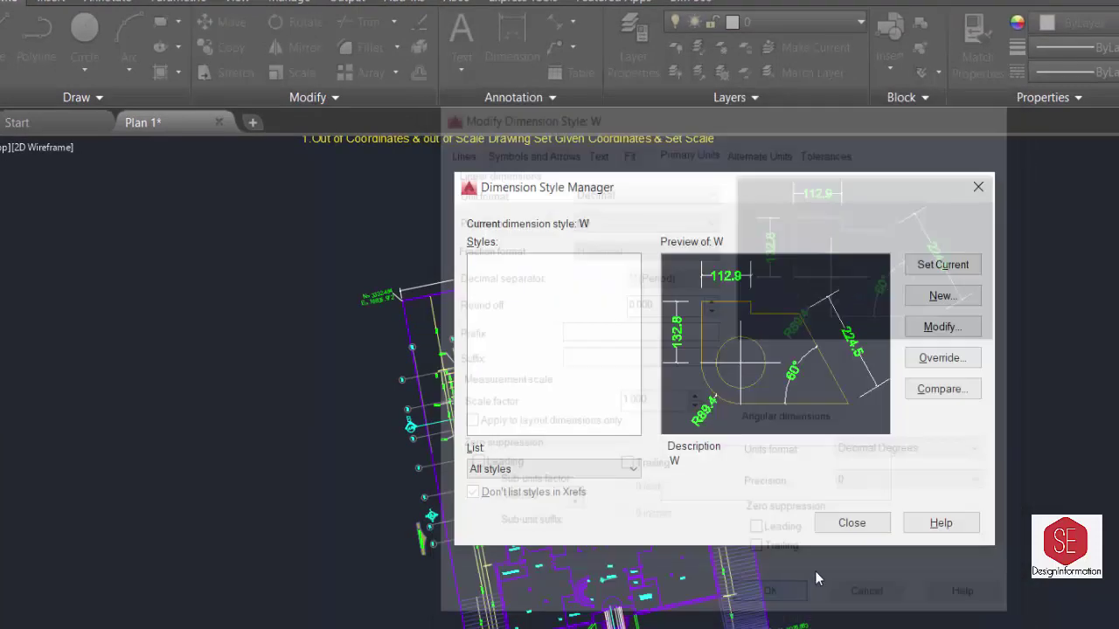
left_click(852, 524)
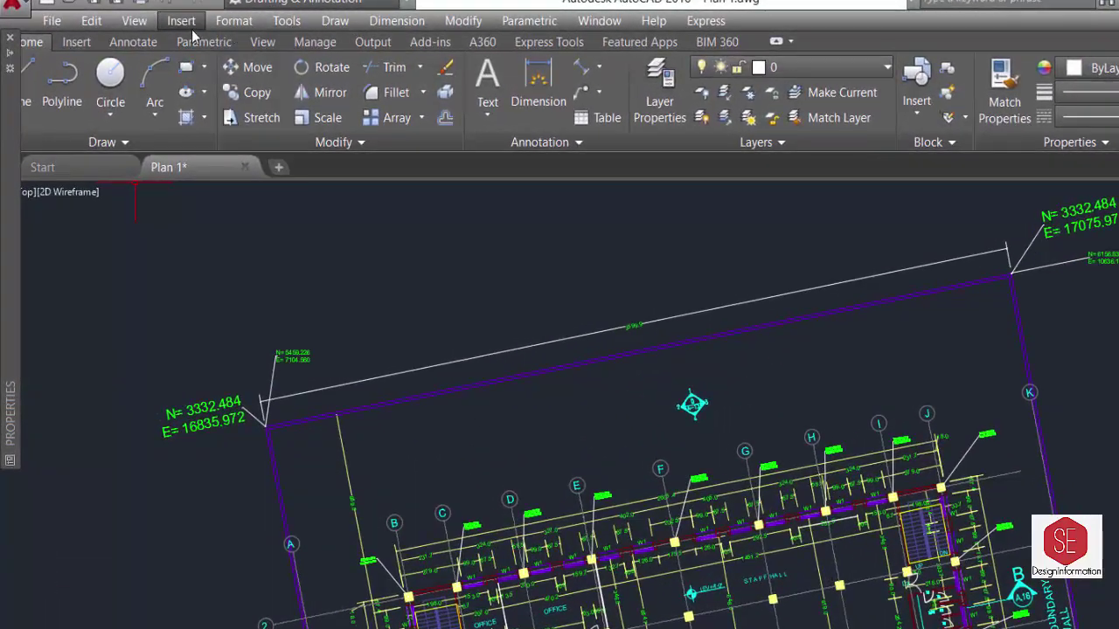
Attach raster image file 3 and pick its insertion point right of the survey plan
left_click(137, 29)
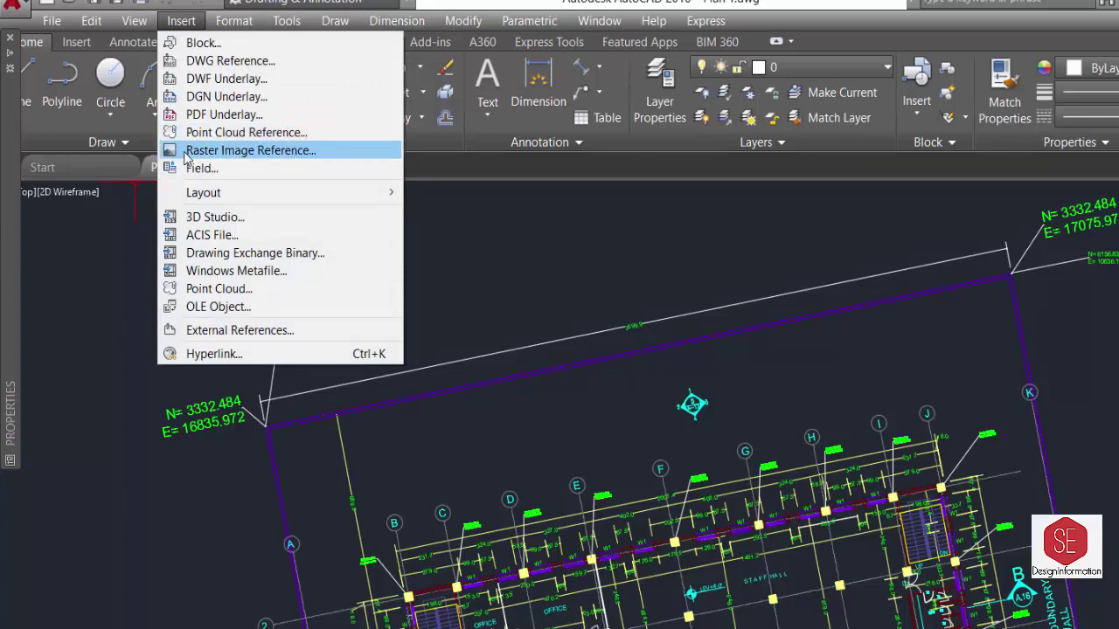
left_click(185, 155)
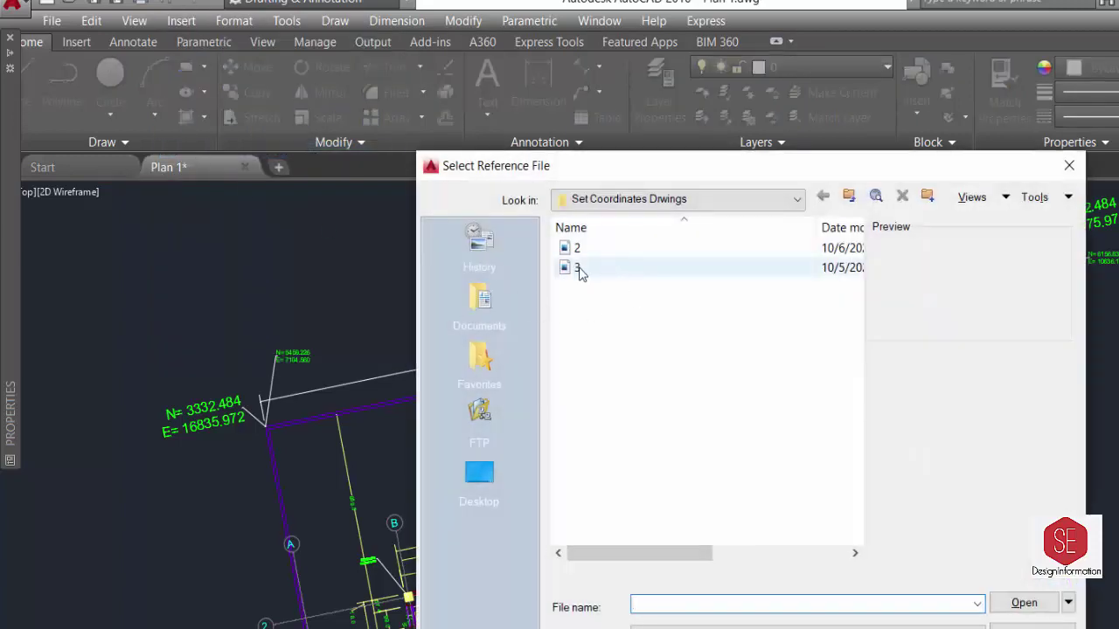
left_click(580, 269)
key("Return")
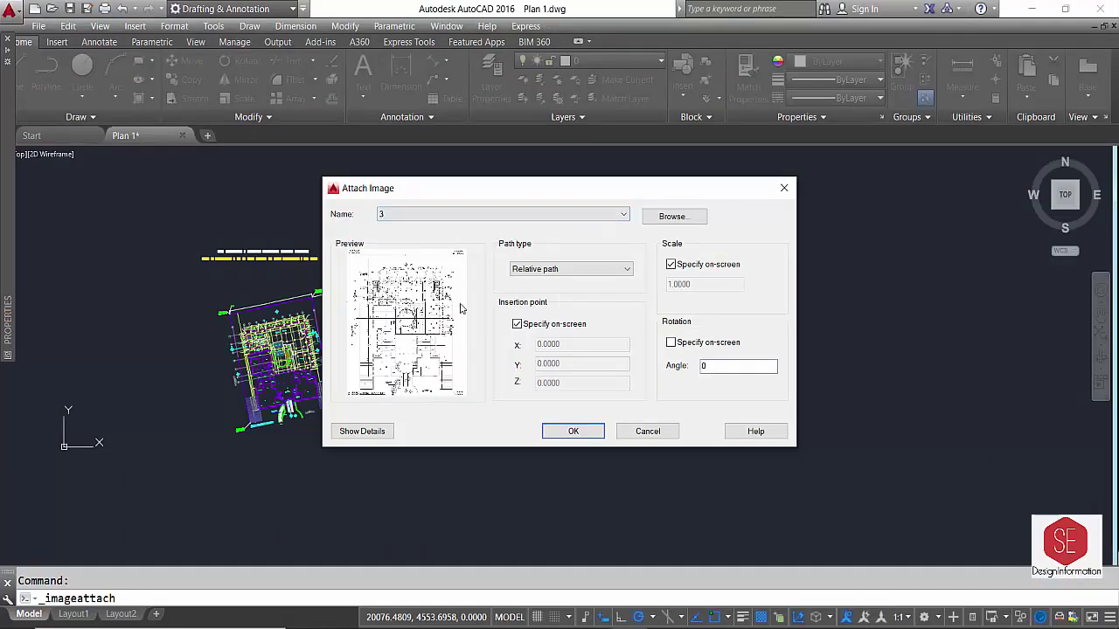
left_click(561, 432)
left_click(394, 393)
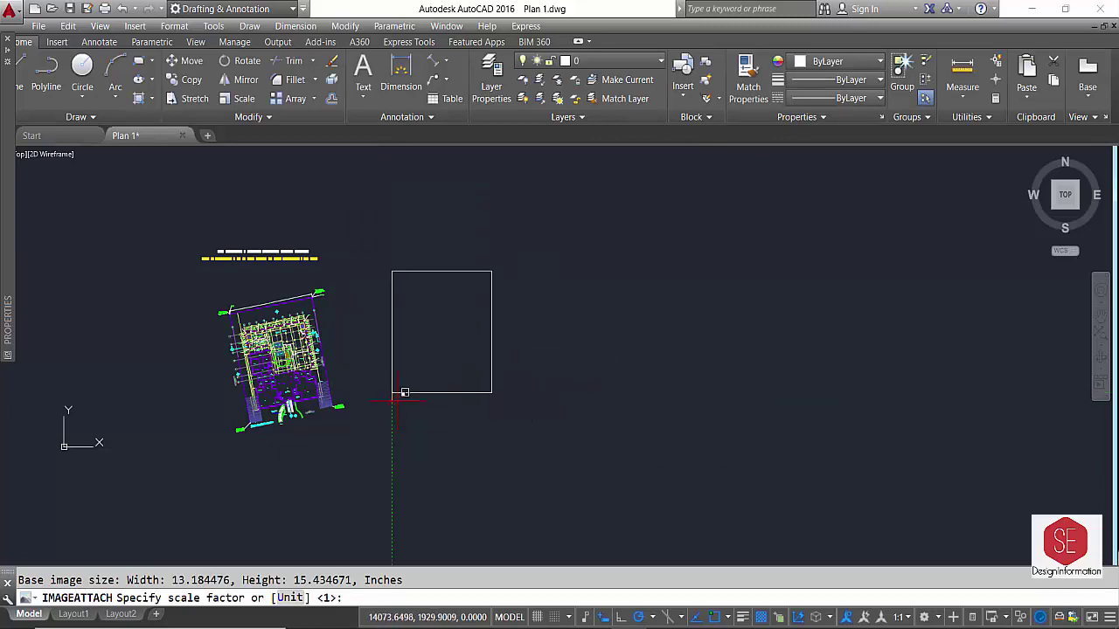
Insert image 3 at scale 1 and zoom out to find it
left_click(405, 380)
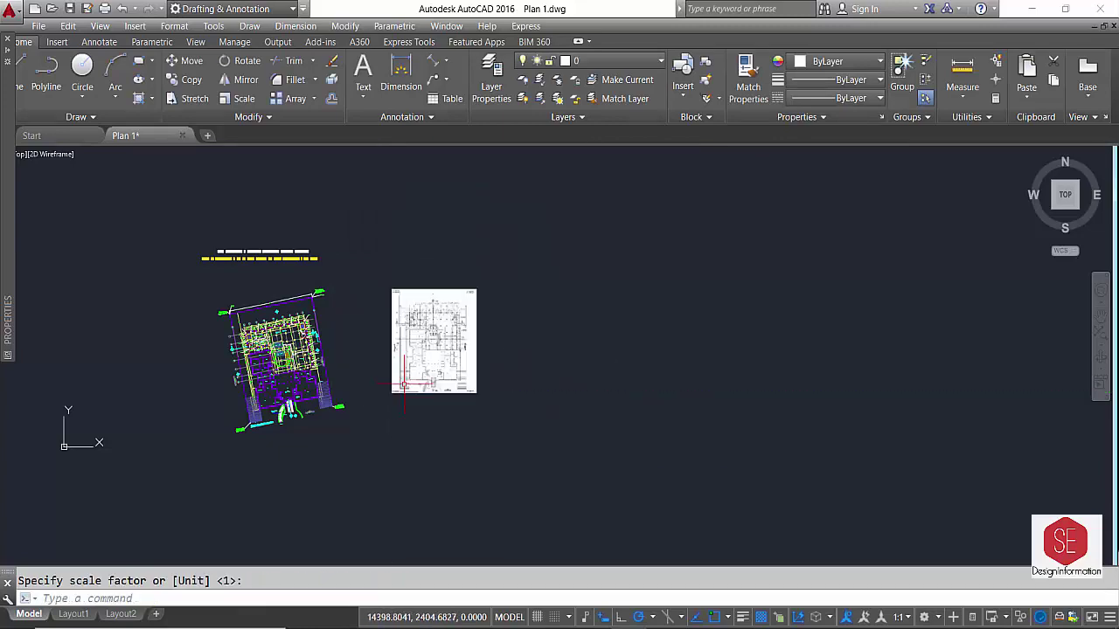
scroll(503, 245, "up", 1)
scroll(429, 297, "up", 4)
scroll(432, 262, "up", 4)
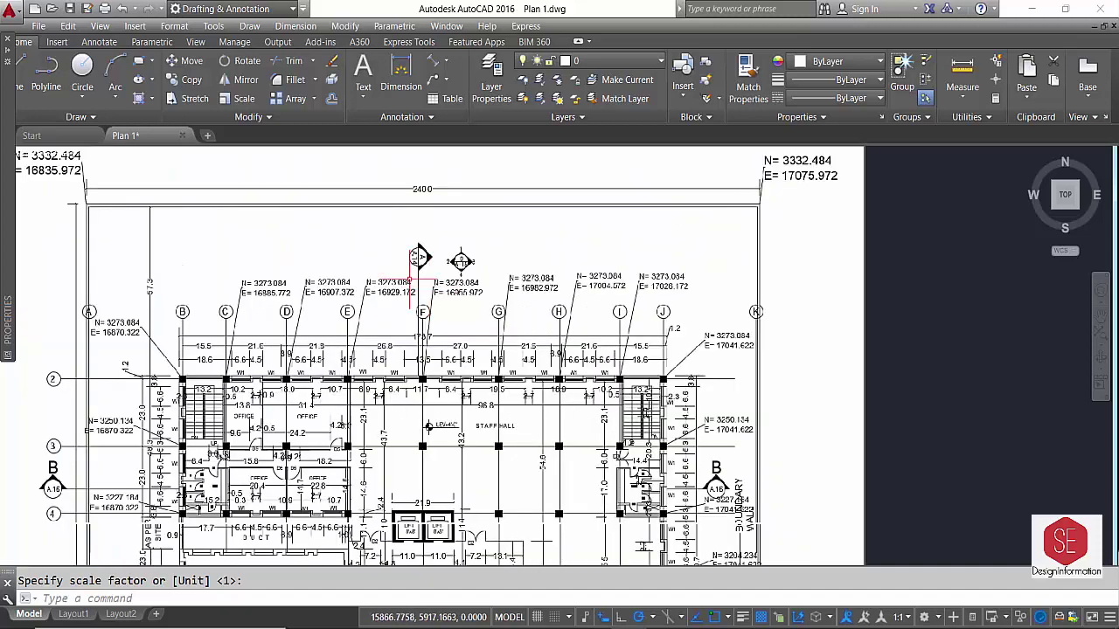
scroll(449, 250, "down", 3)
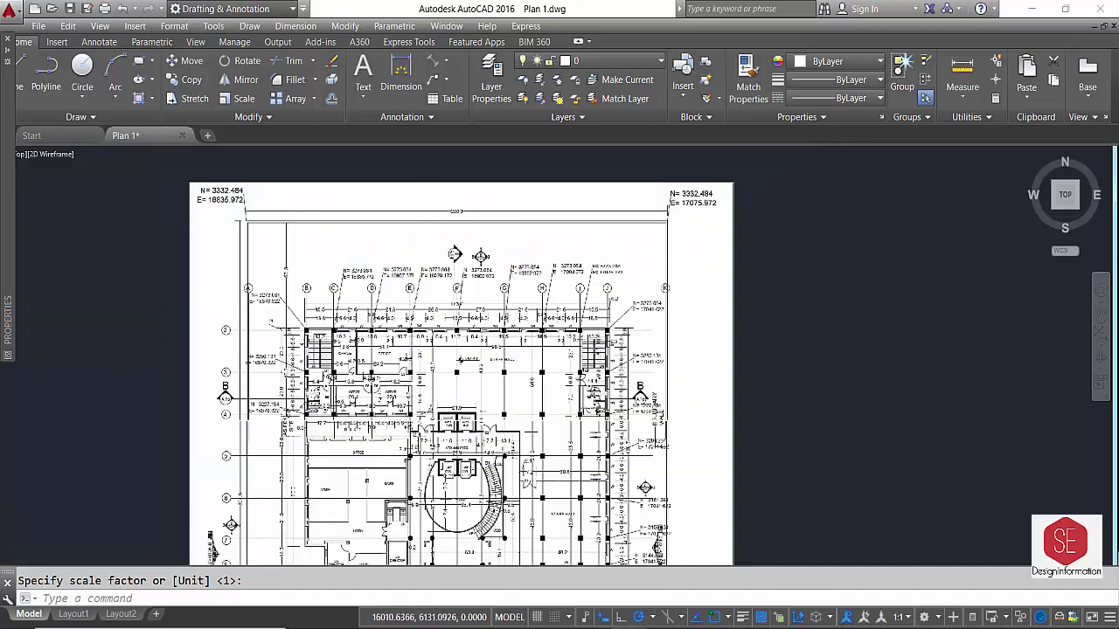
scroll(437, 250, "down", 2)
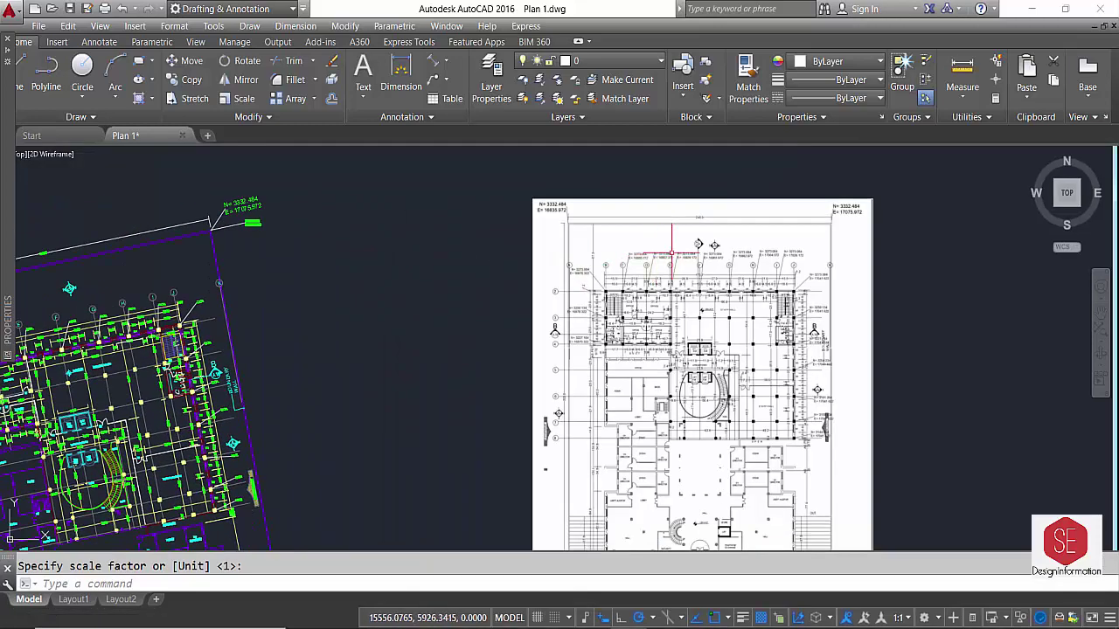
Zoom and pan so the rotated survey plan and raster image 3 are visible side by side
scroll(703, 255, "up", 4)
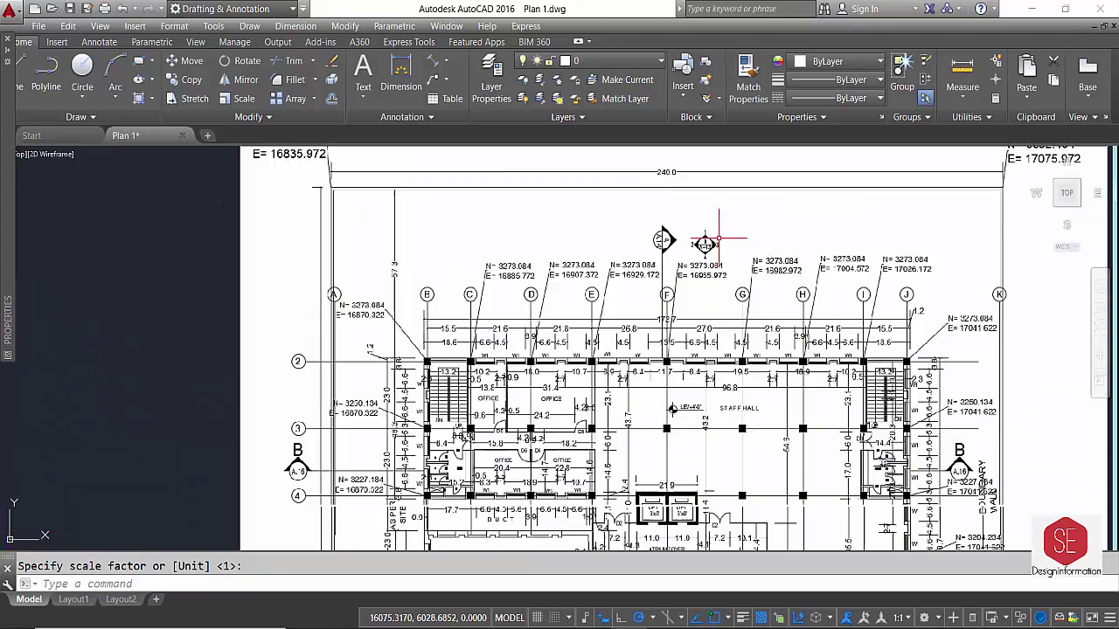
scroll(323, 264, "down", 2)
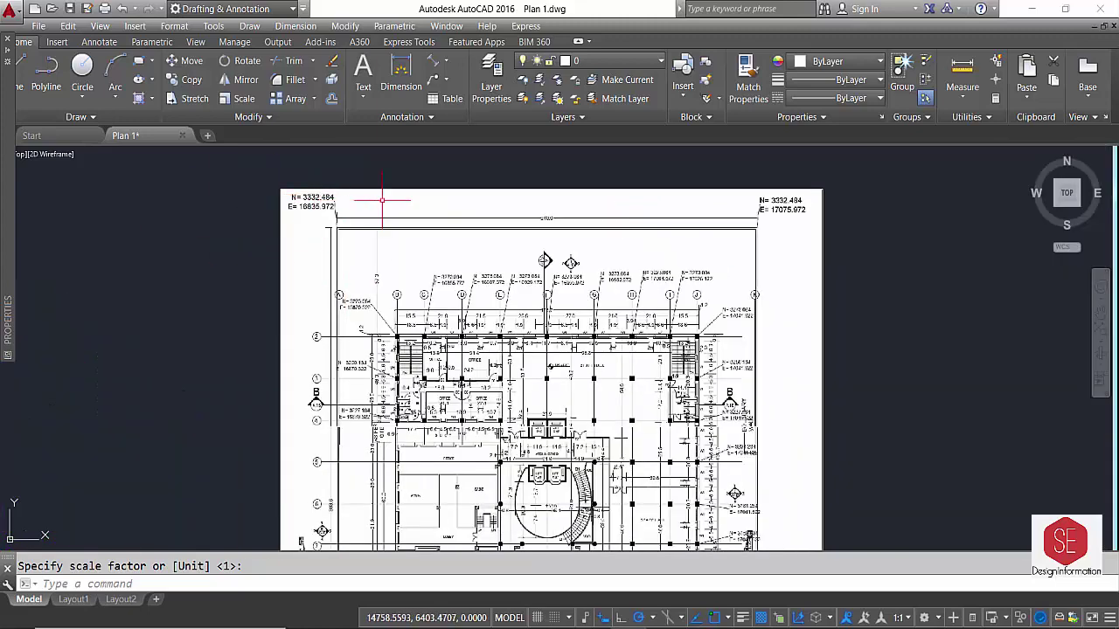
scroll(528, 339, "up", 2)
scroll(250, 322, "down", 4)
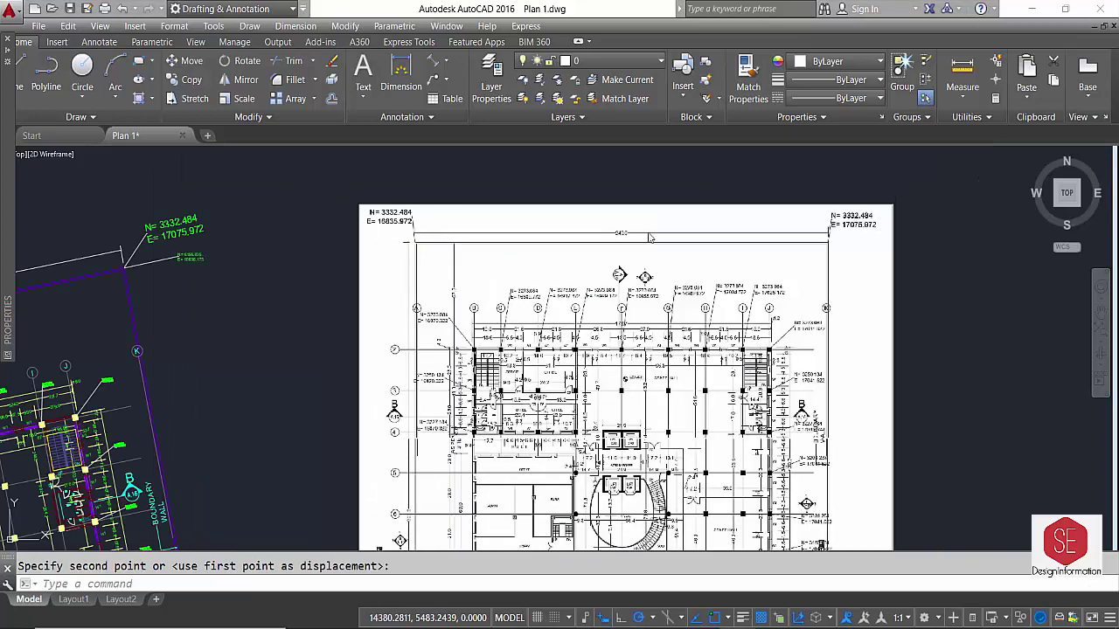
scroll(610, 254, "up", 1)
scroll(511, 401, "up", 1)
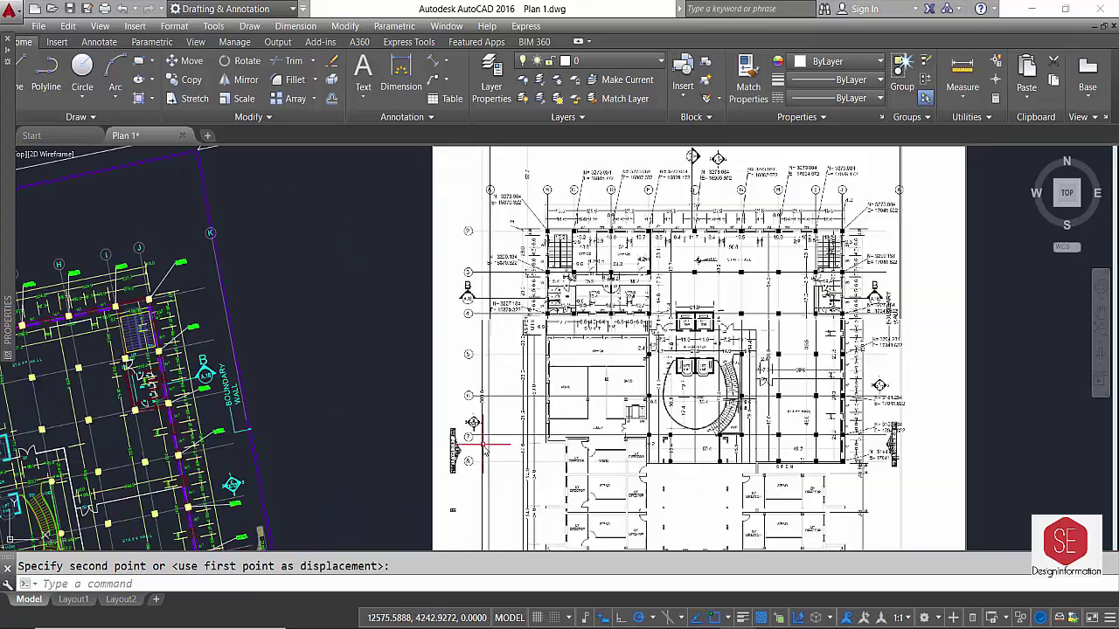
scroll(480, 449, "up", 1)
scroll(487, 441, "up", 1)
scroll(479, 374, "down", 2)
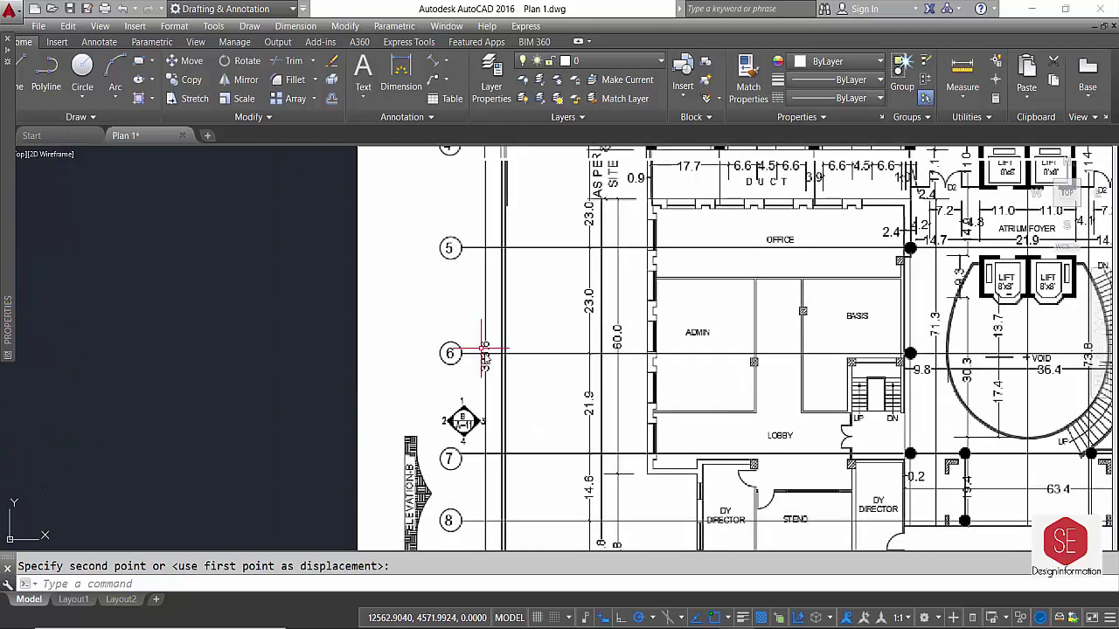
scroll(479, 363, "down", 4)
scroll(699, 275, "up", 3)
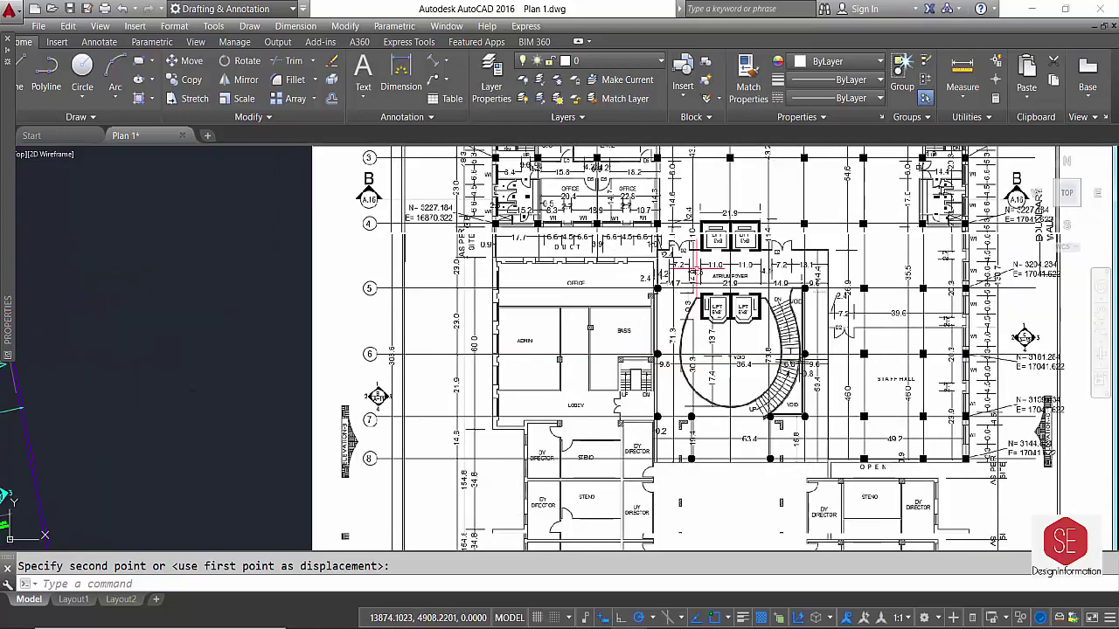
scroll(664, 329, "down", 5)
scroll(686, 275, "up", 6)
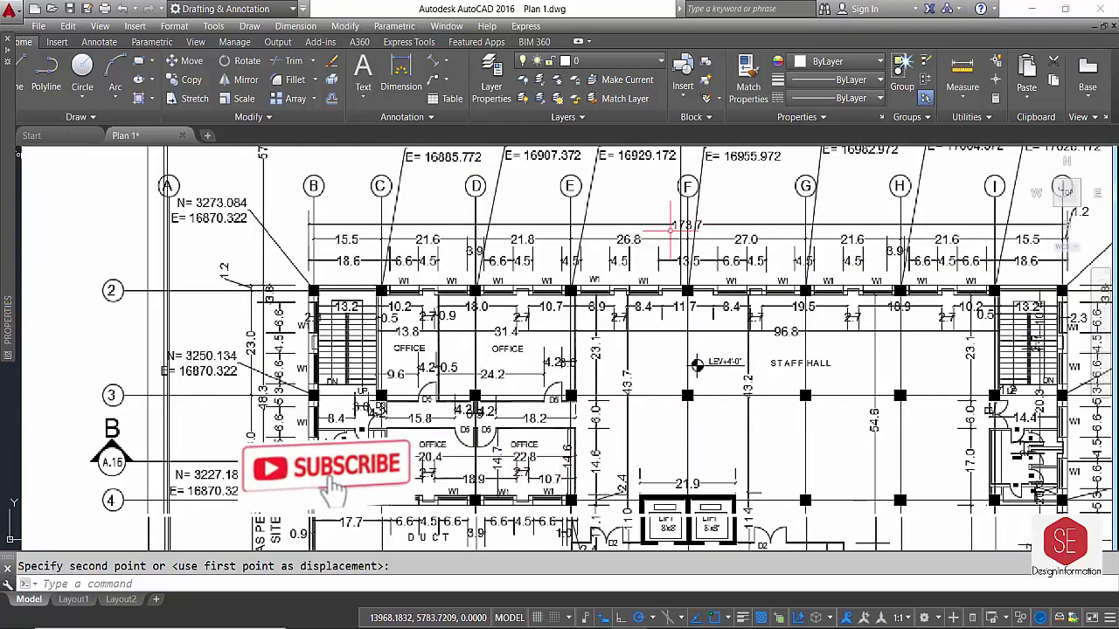
scroll(681, 222, "up", 2)
scroll(627, 339, "down", 4)
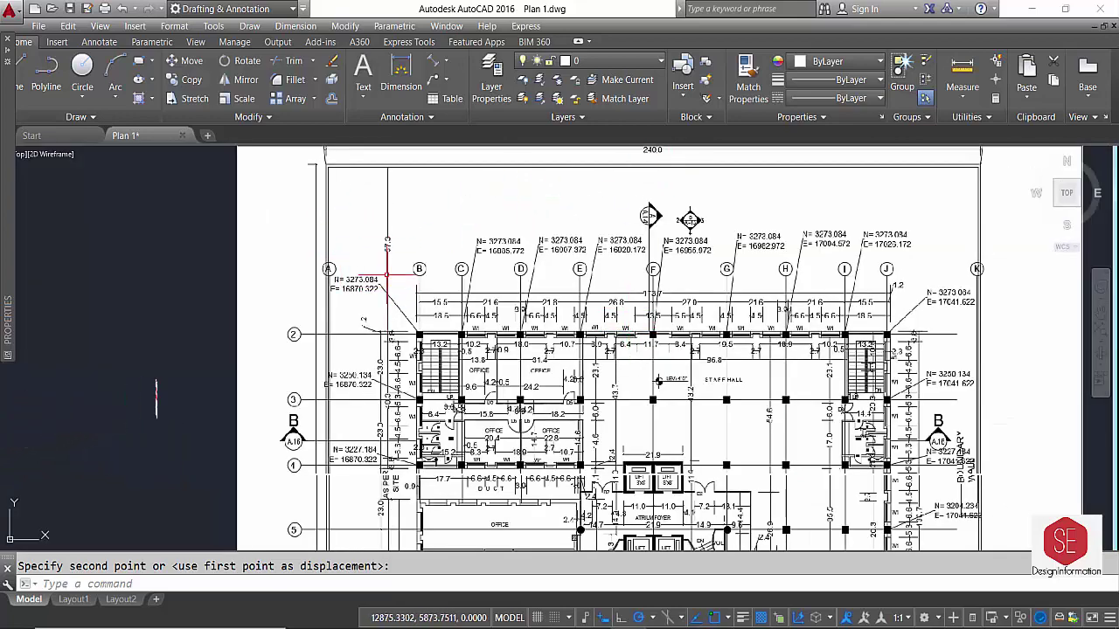
scroll(609, 310, "down", 5)
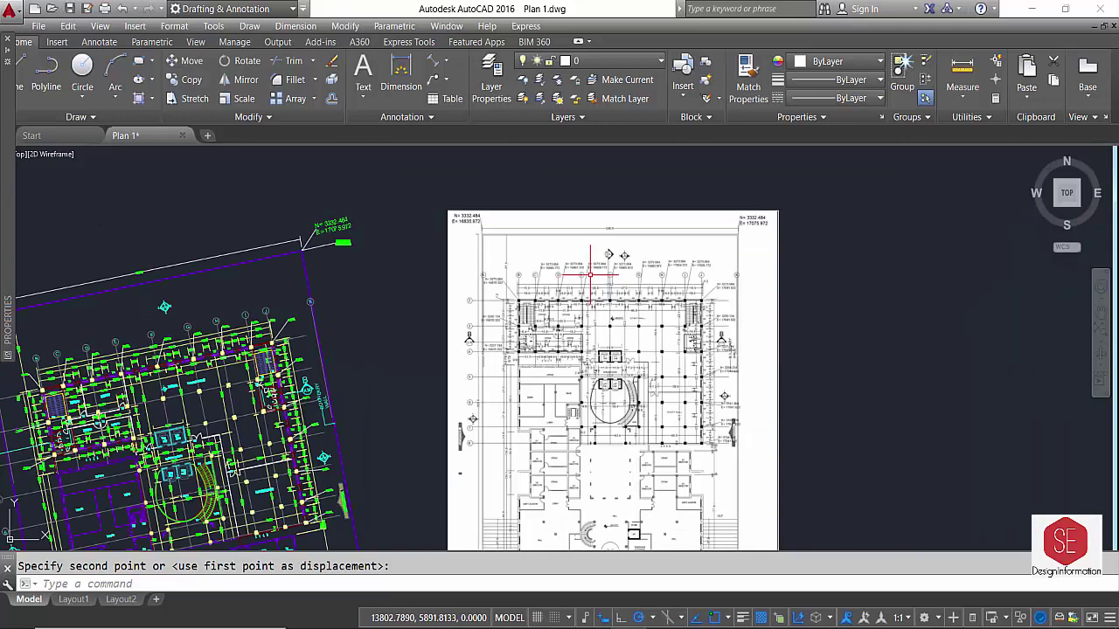
middle_click_drag(165, 307, 361, 267)
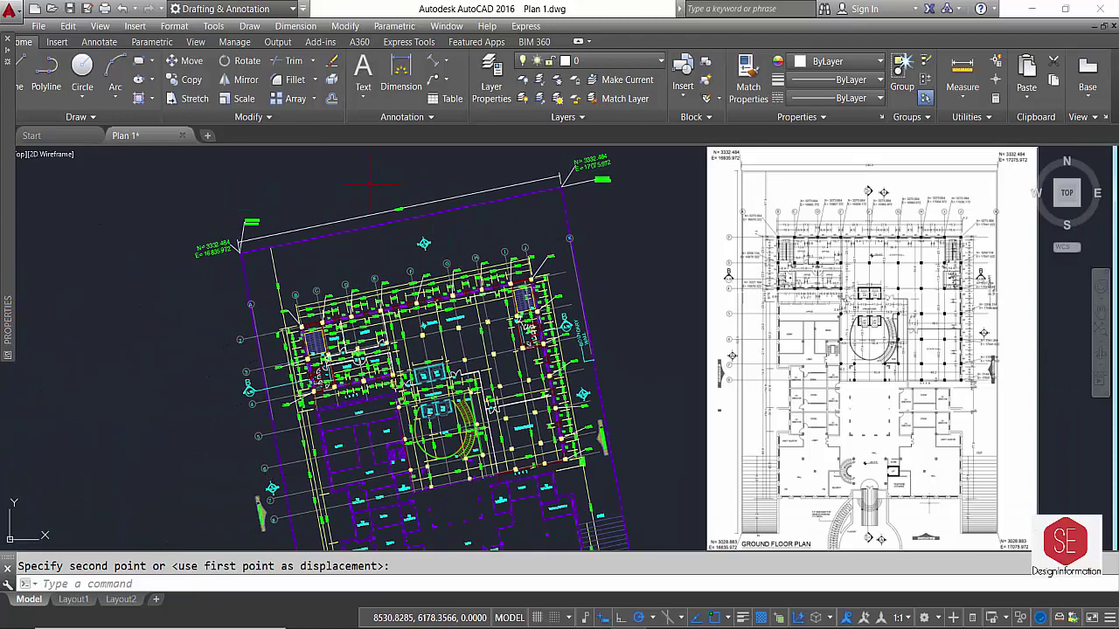
scroll(369, 184, "up", 4)
scroll(358, 260, "down", 4)
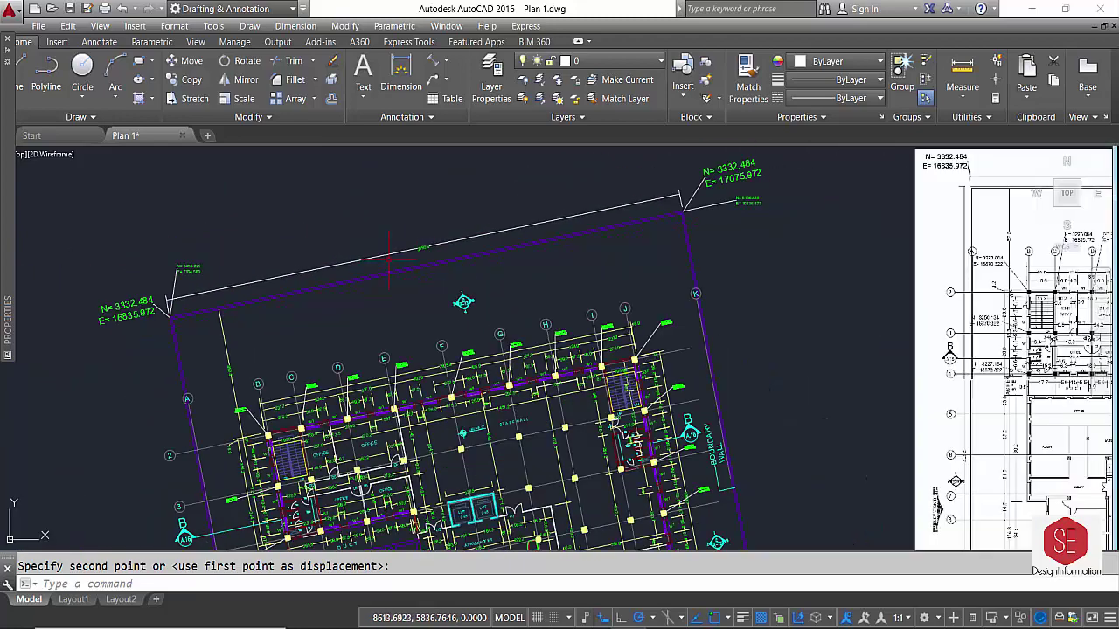
scroll(665, 277, "down", 2)
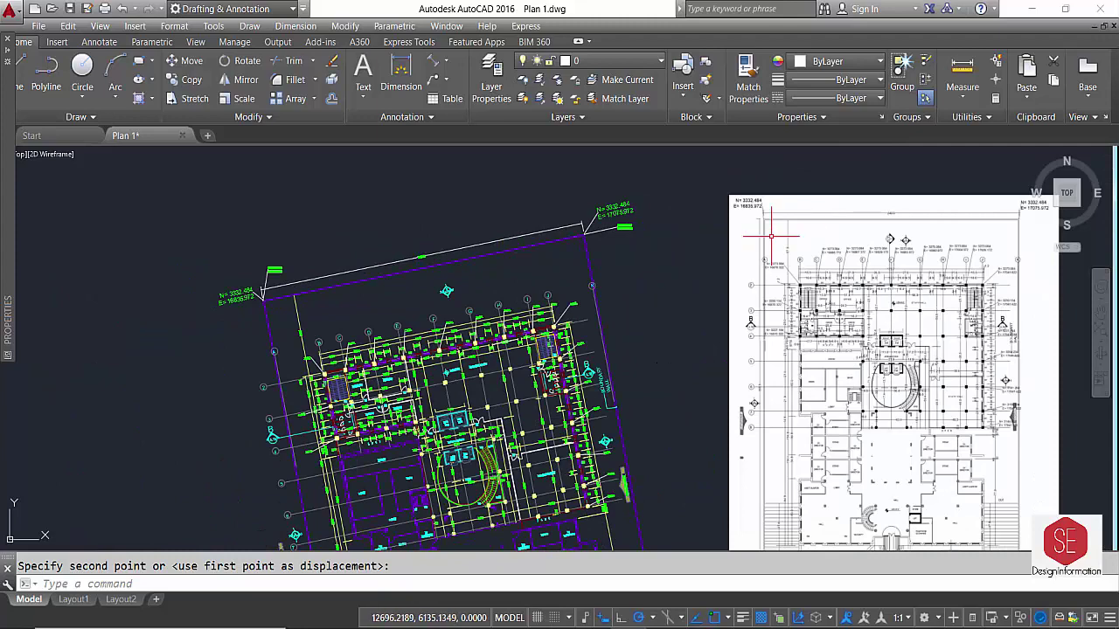
Window-select the old raster floor plan image 3 and delete it
left_click(751, 186)
left_click(713, 229)
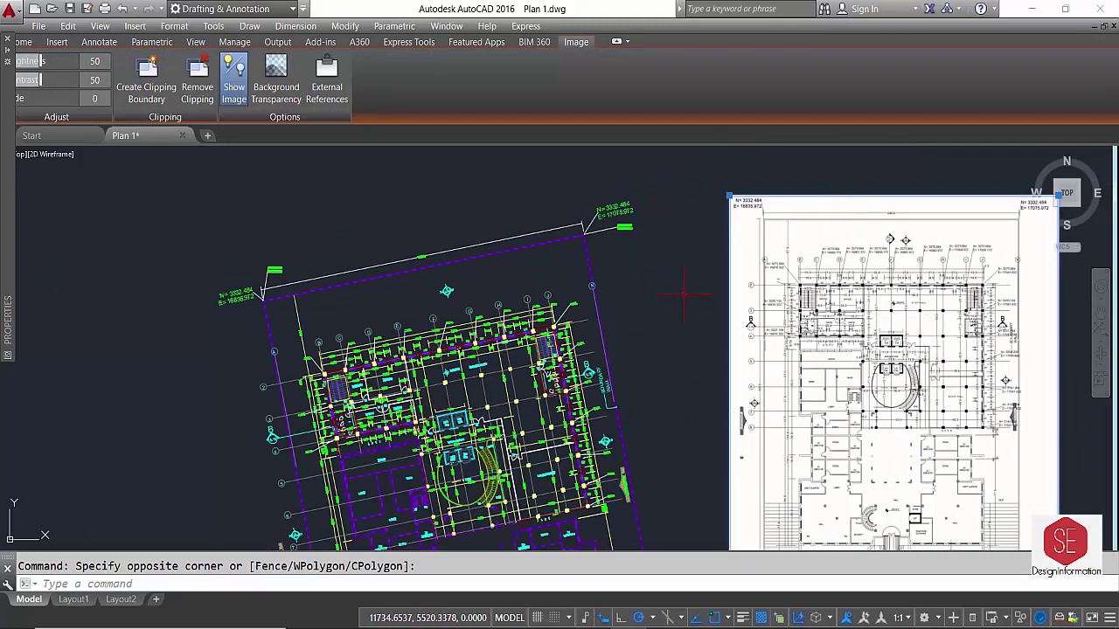
key("Delete")
Attach raster image file 2 as a new image reference with default settings
left_click(135, 25)
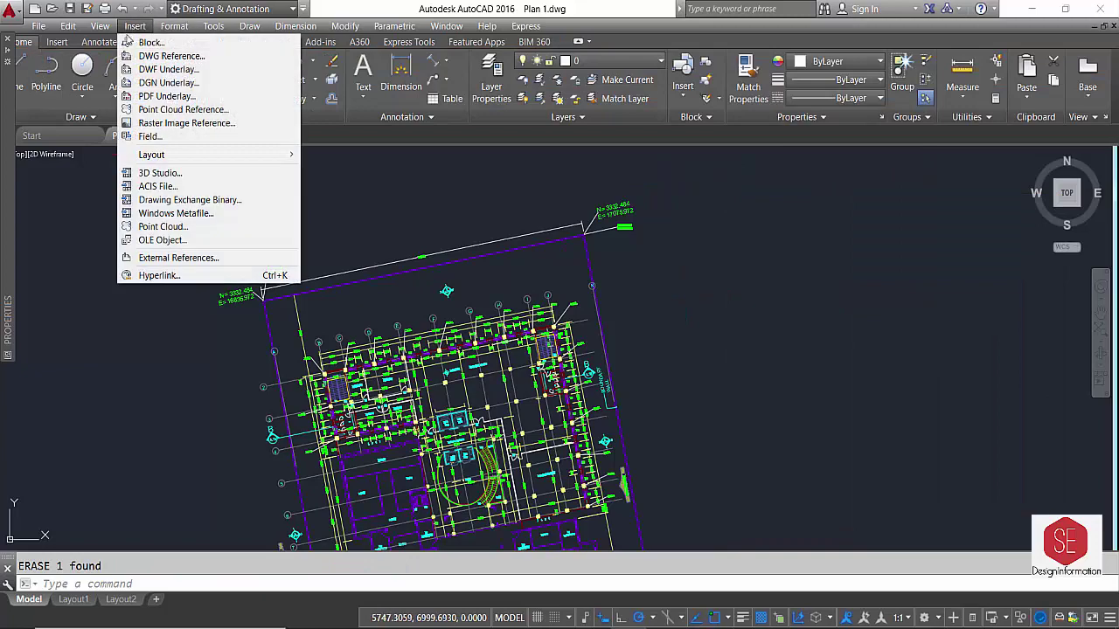
left_click(138, 123)
left_click(438, 213)
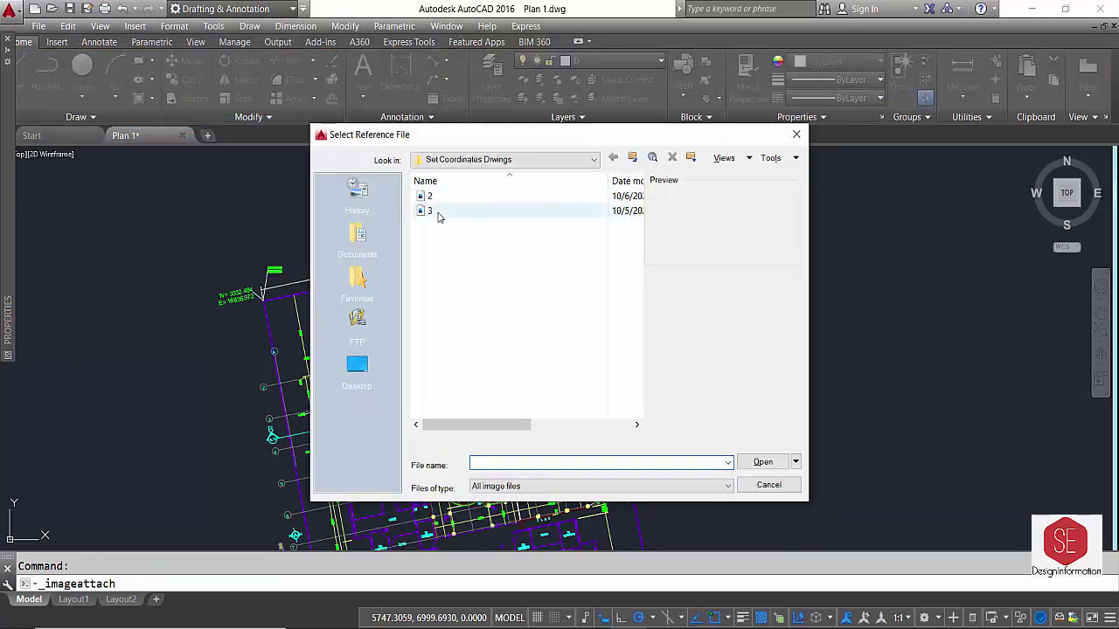
key("Up")
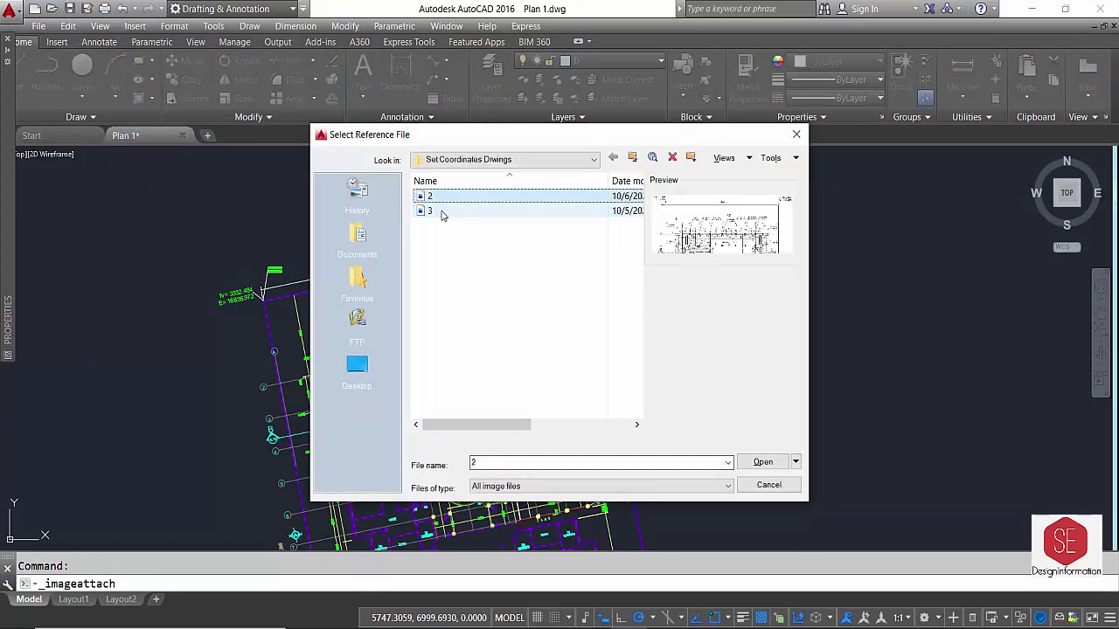
left_click(753, 463)
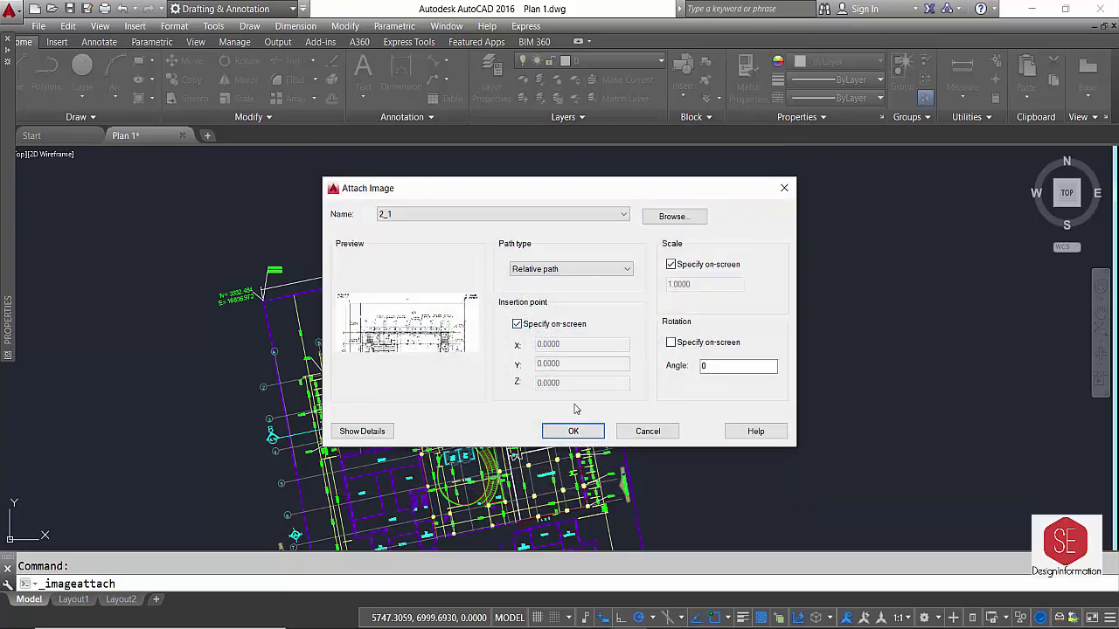
left_click(574, 431)
Place plan image 2 at scale 1 beside the survey plan and zoom to it
left_click(676, 300)
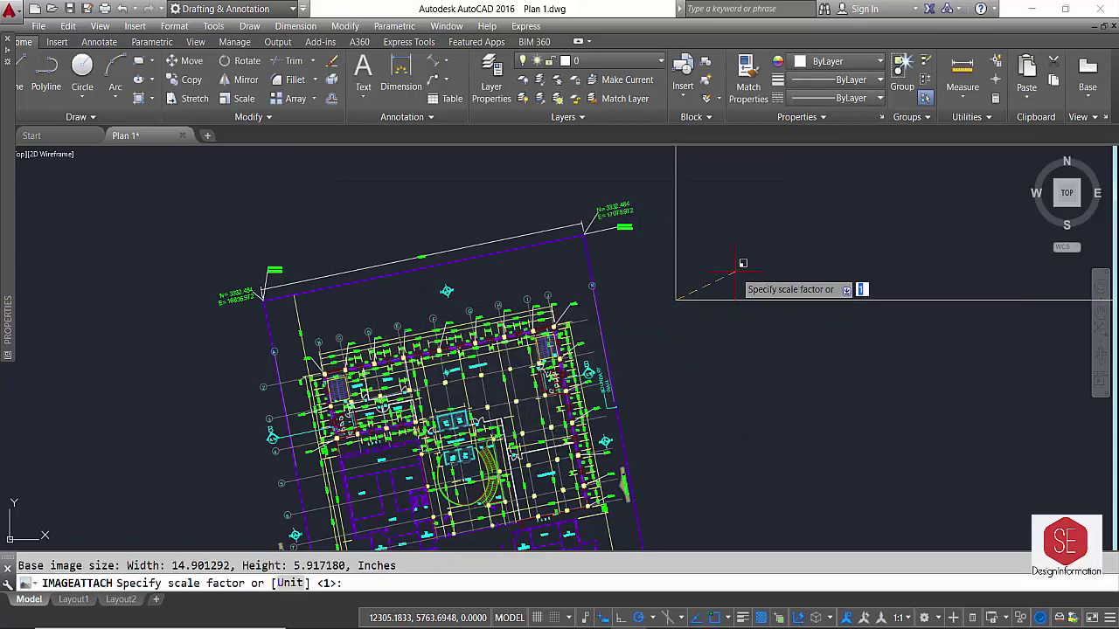
scroll(709, 284, "down", 2)
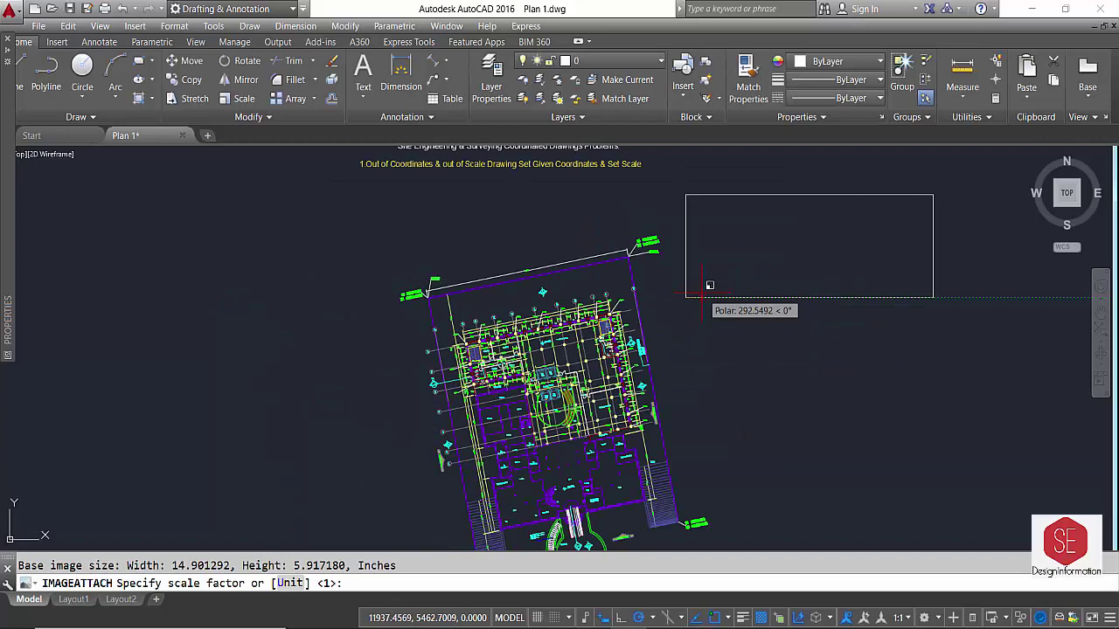
left_click(709, 284)
middle_click_drag(737, 285, 690, 355)
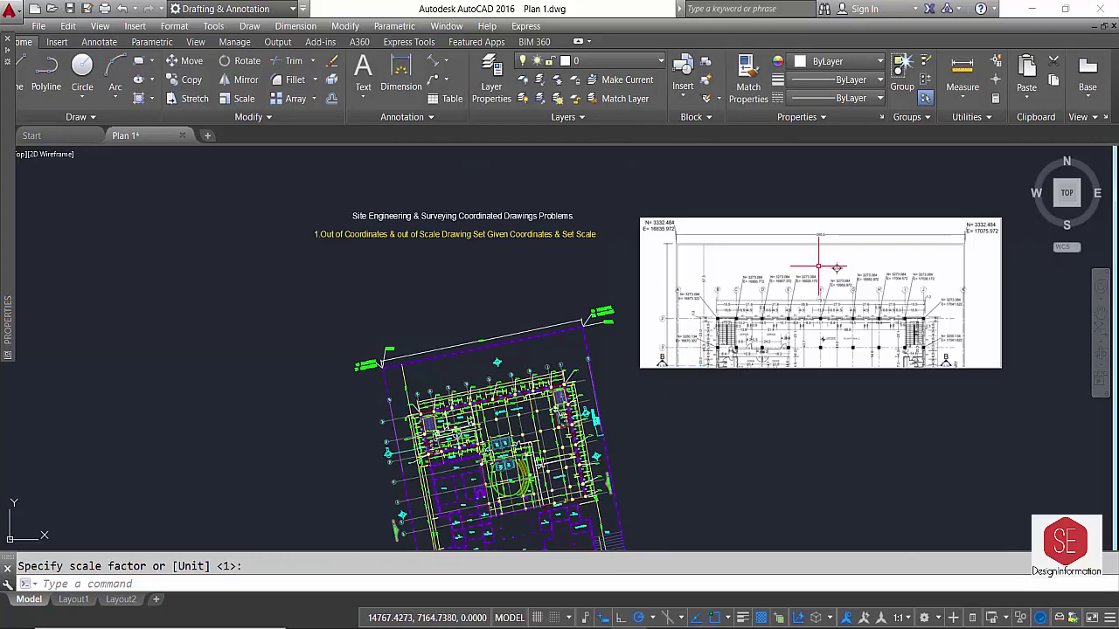
scroll(819, 266, "up", 3)
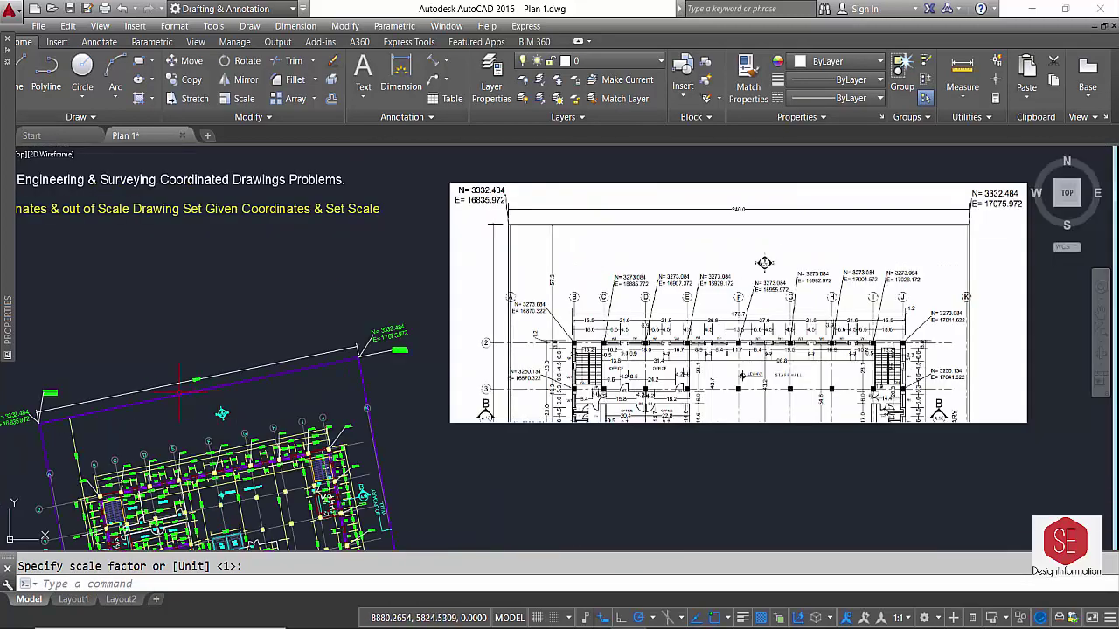
scroll(179, 392, "up", 2)
scroll(381, 315, "up", 2)
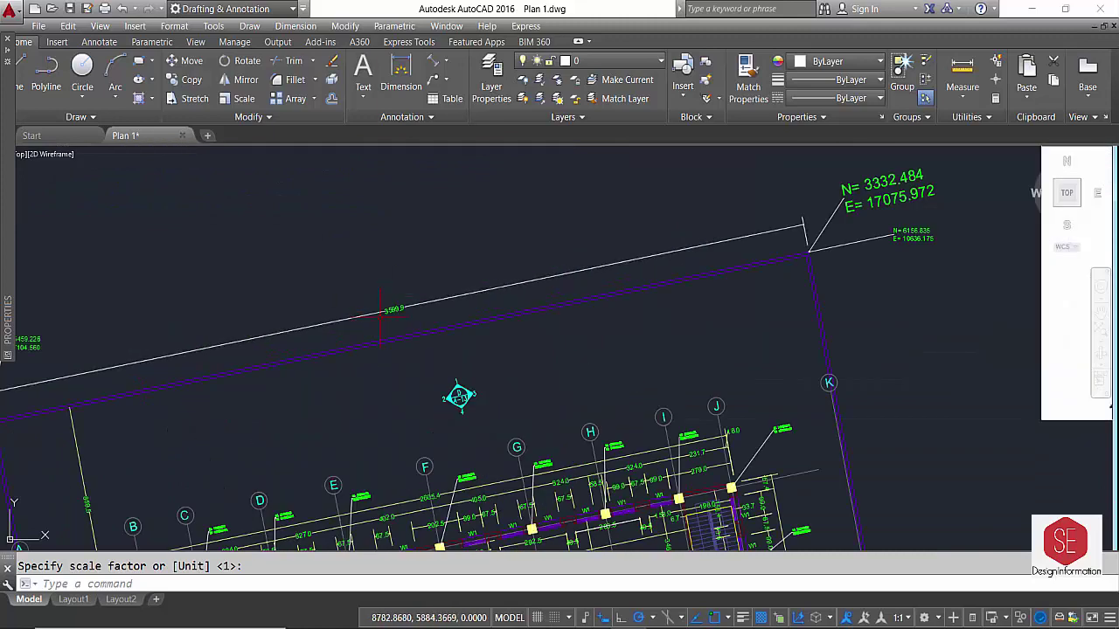
Using D, change dimension style W's overall scale from 10 to 15
type("d")
key("Return")
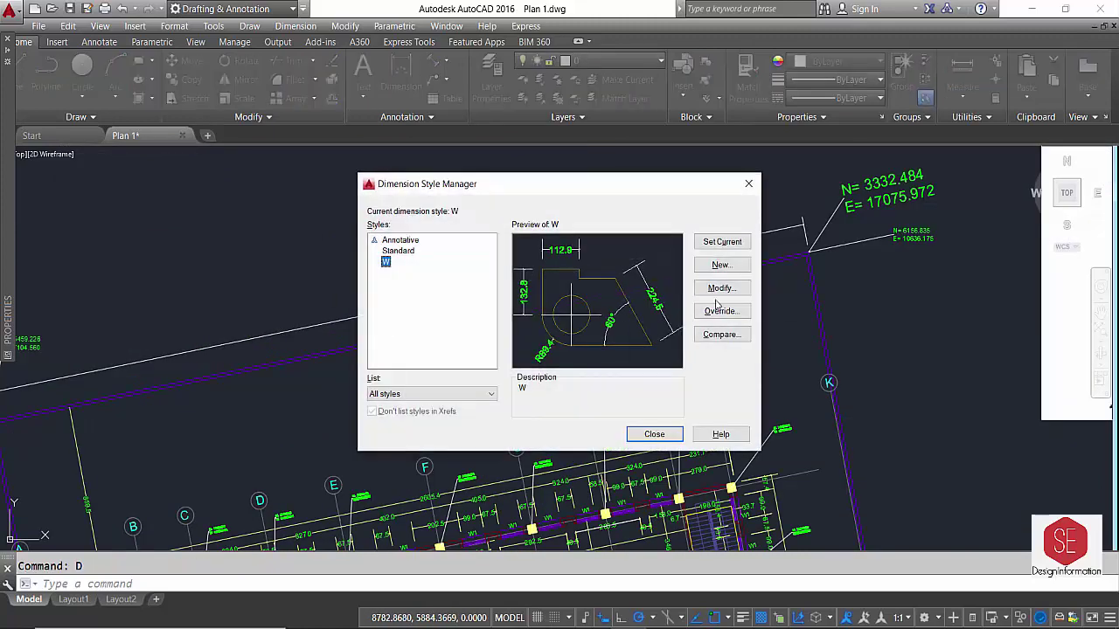
left_click(727, 294)
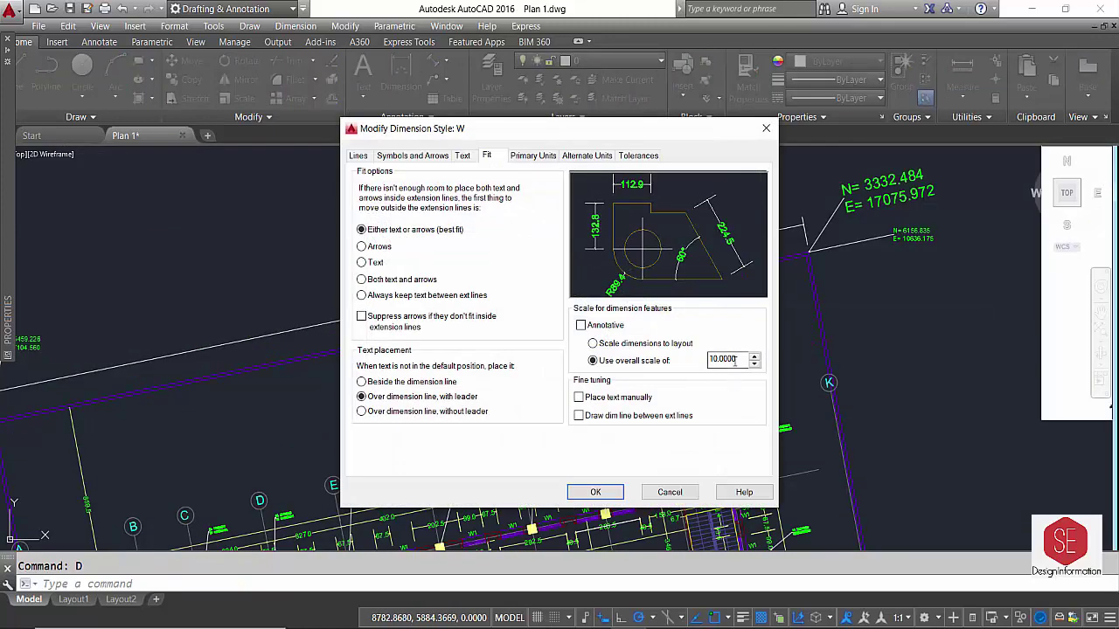
double_click(734, 359)
left_click(579, 494)
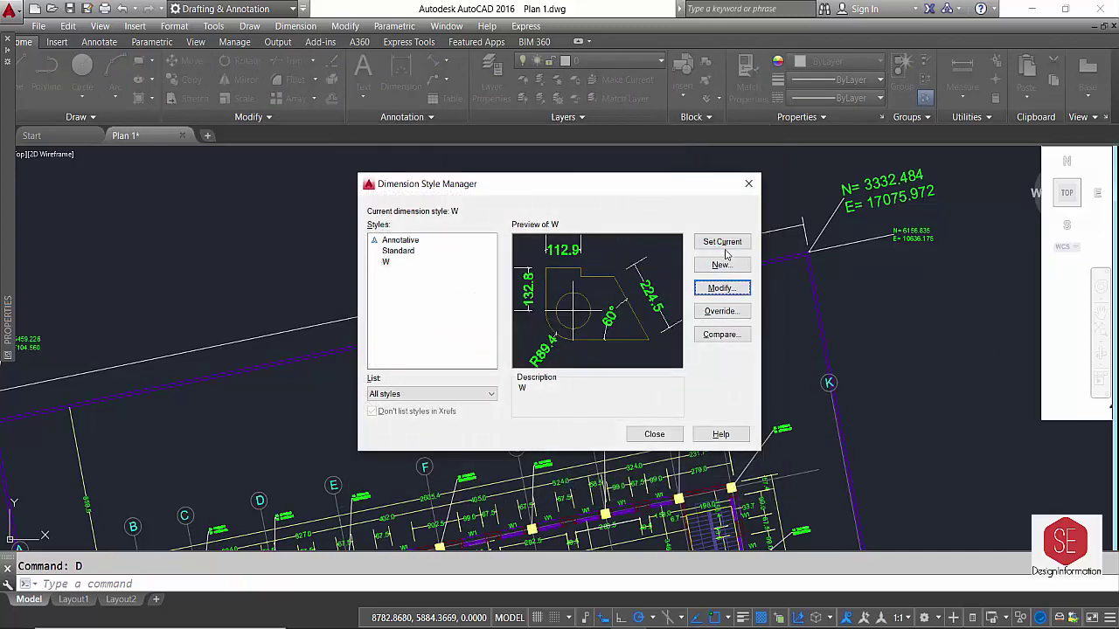
left_click(654, 434)
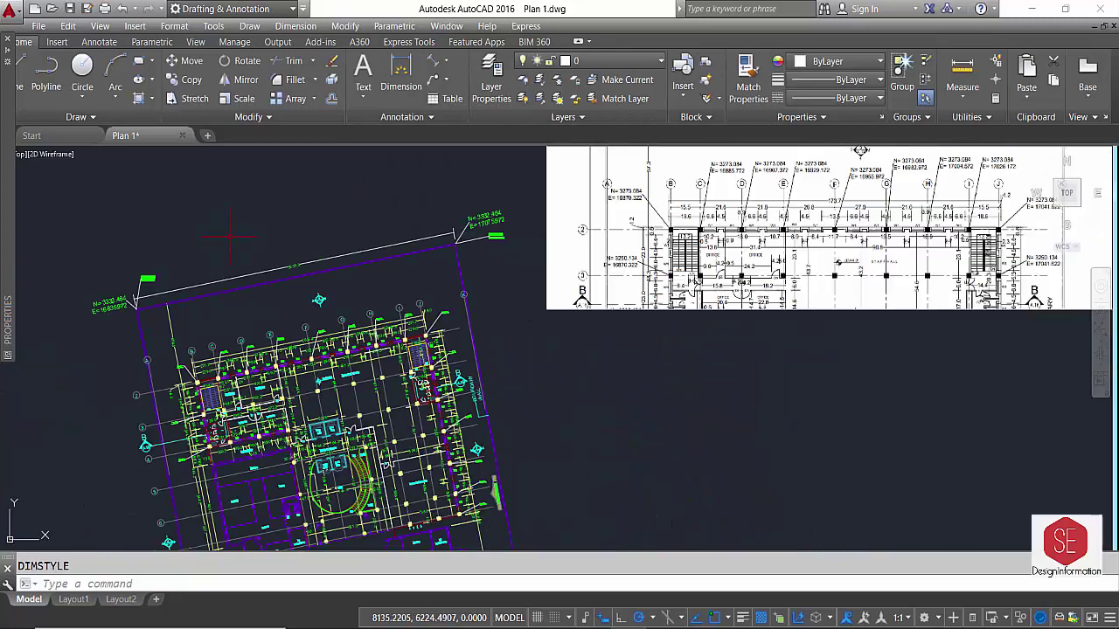
Move plan image 2 with MOVE onto the survey plan's top boundary
scroll(332, 302, "down", 2)
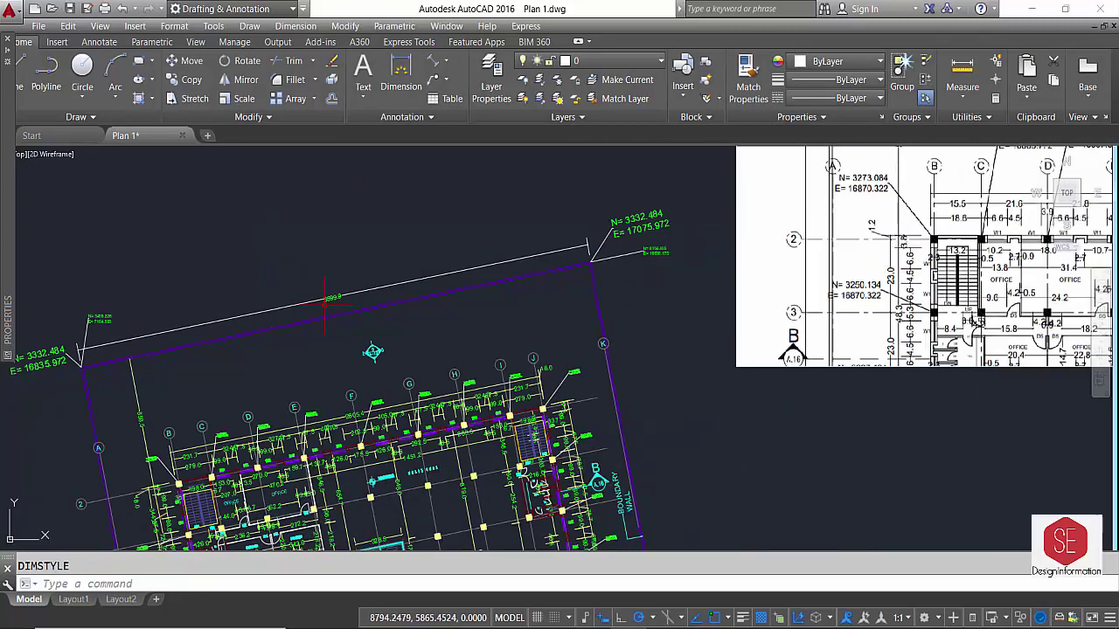
type("m")
key("Return")
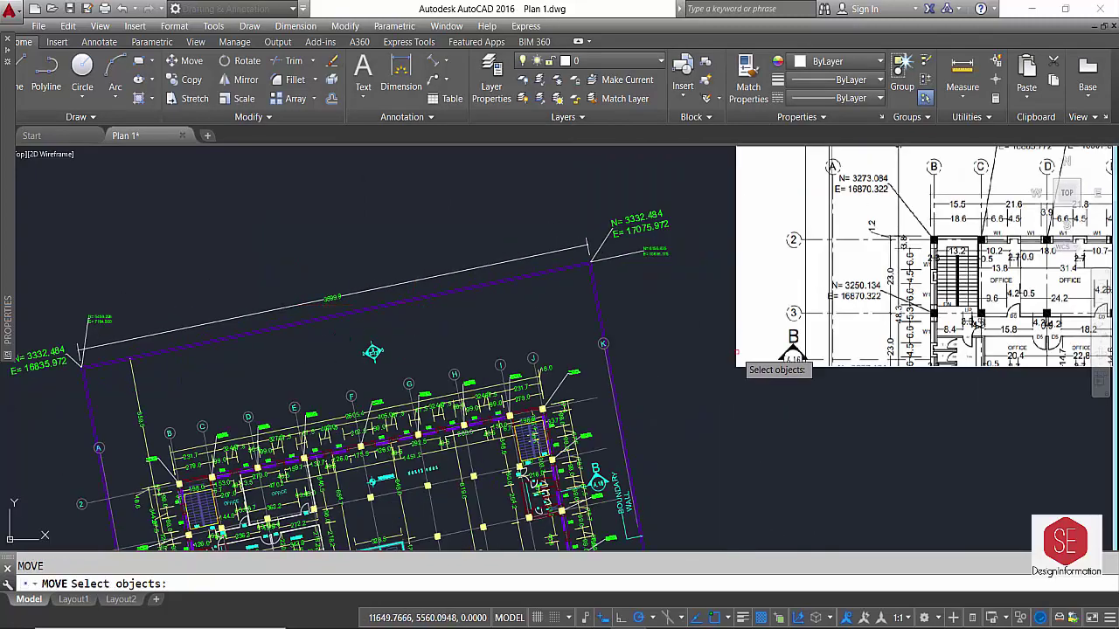
left_click(744, 366)
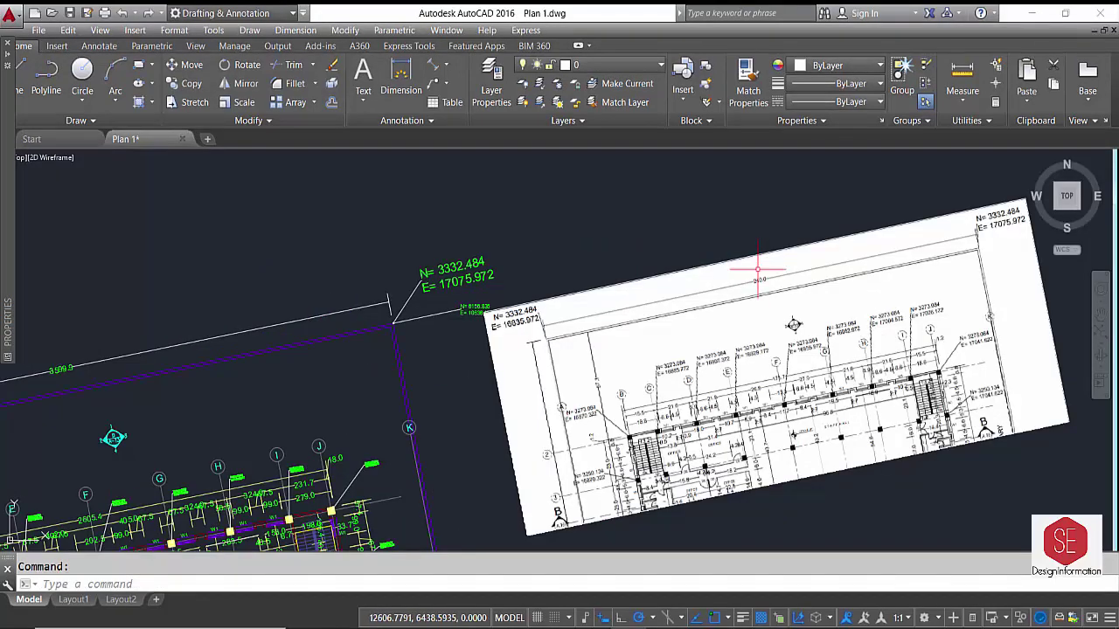
type("m")
key("Return")
left_click(717, 268)
left_click(687, 249)
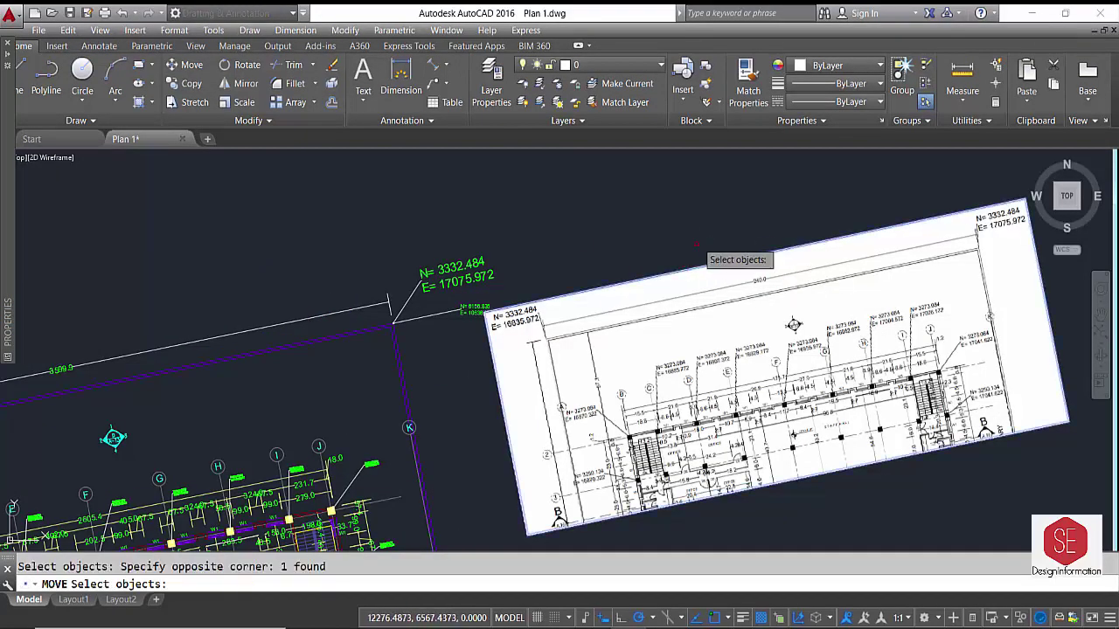
key("Return")
left_click(706, 220)
scroll(706, 220, "down", 2)
scroll(253, 315, "up", 2)
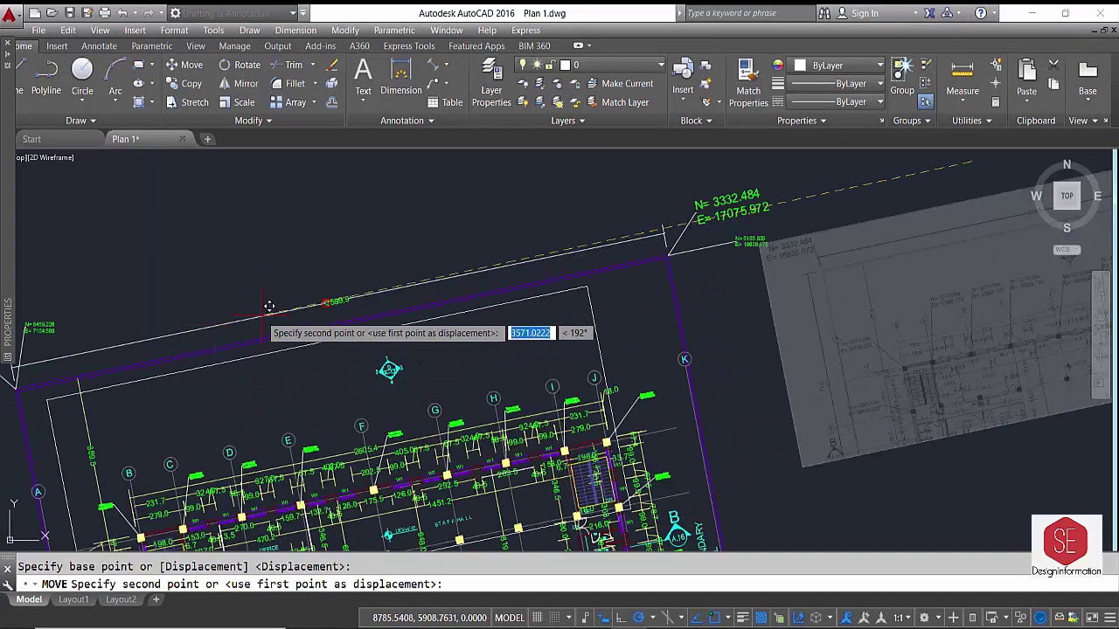
left_click(337, 336)
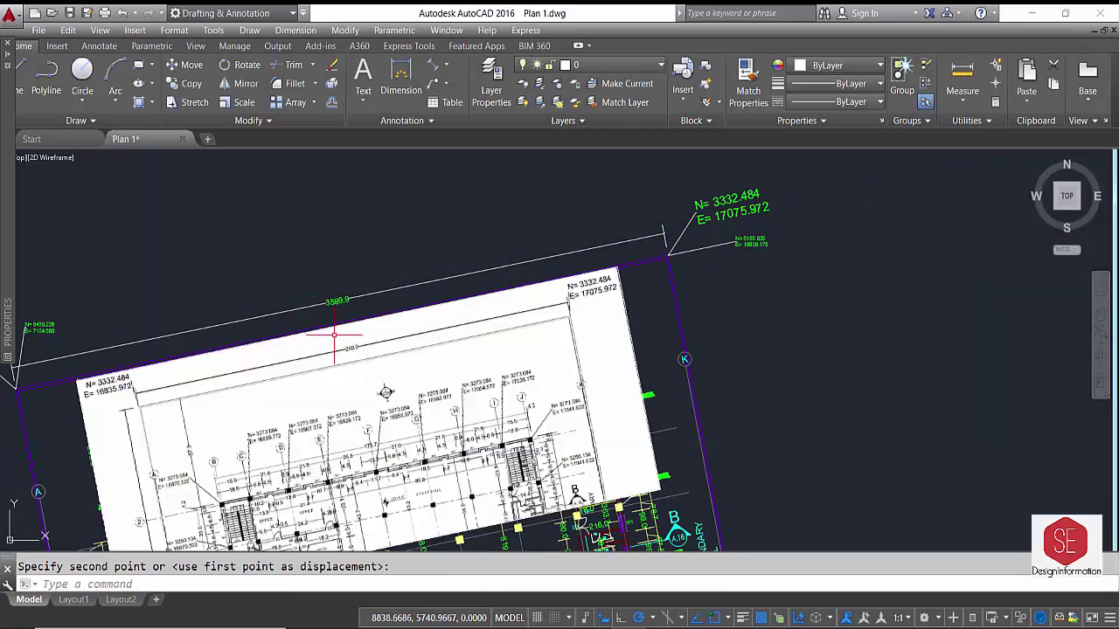
scroll(337, 297, "up", 4)
double_click(347, 248)
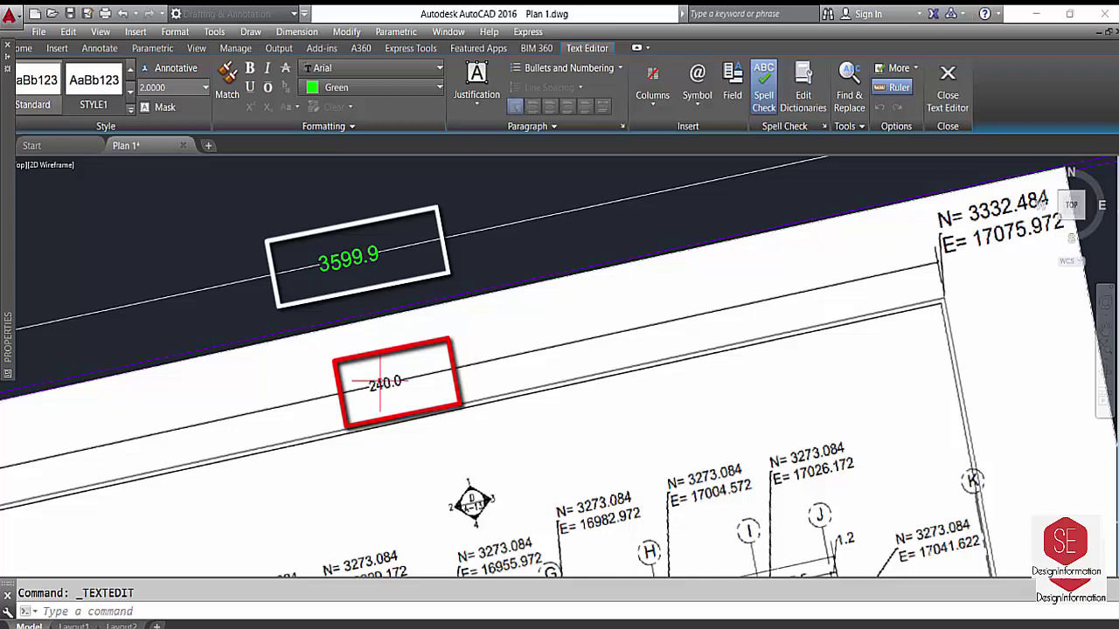
left_click(379, 382)
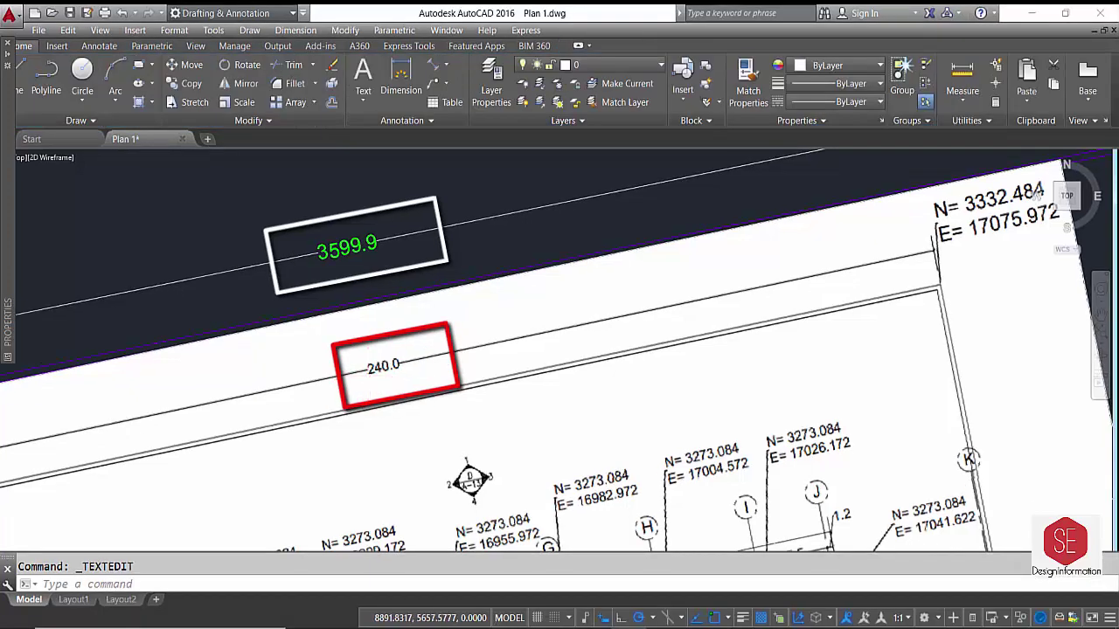
scroll(726, 332, "down", 4)
scroll(732, 297, "down", 2)
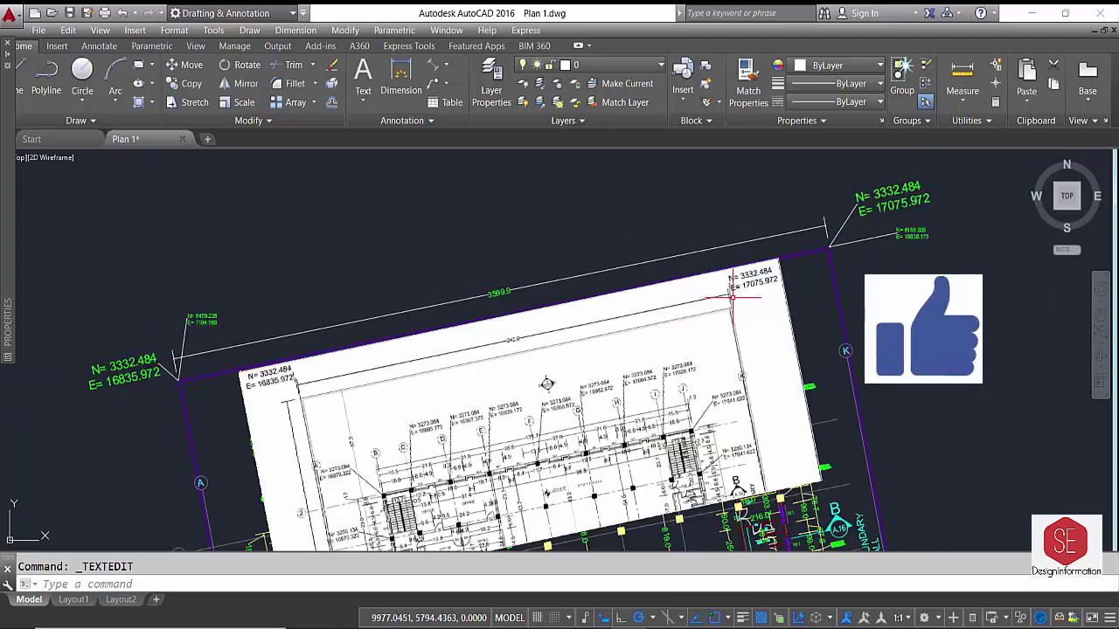
scroll(532, 350, "up", 1)
scroll(507, 320, "down", 1)
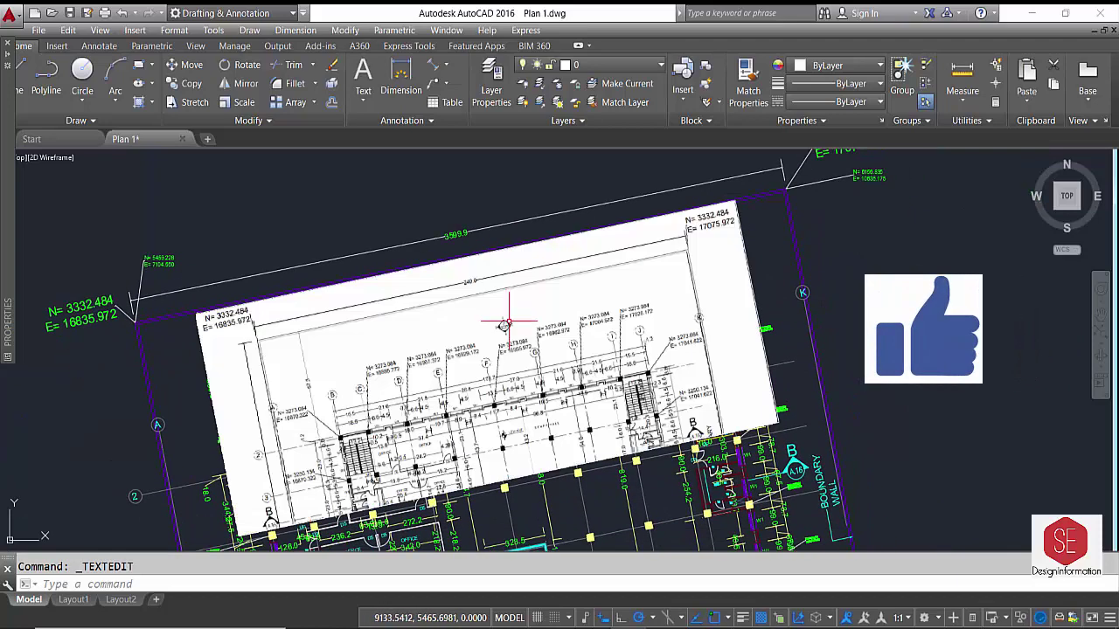
Move plan image 2 down with M so it lies over the survey plan's column grid area
type("m")
key("Return")
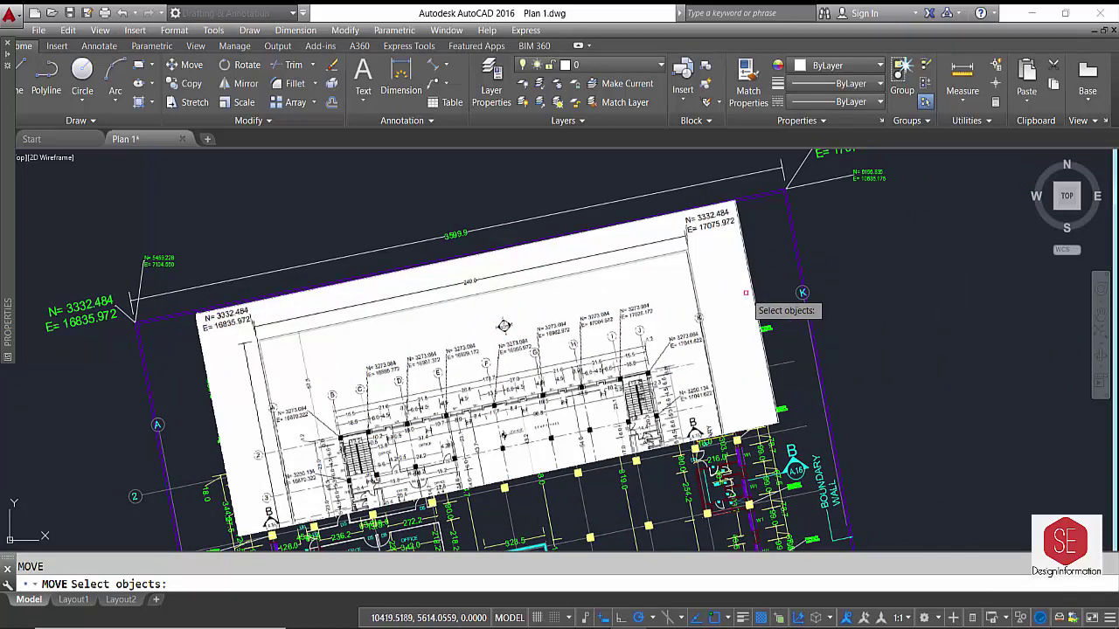
left_click(754, 296)
key("Return")
left_click(839, 295)
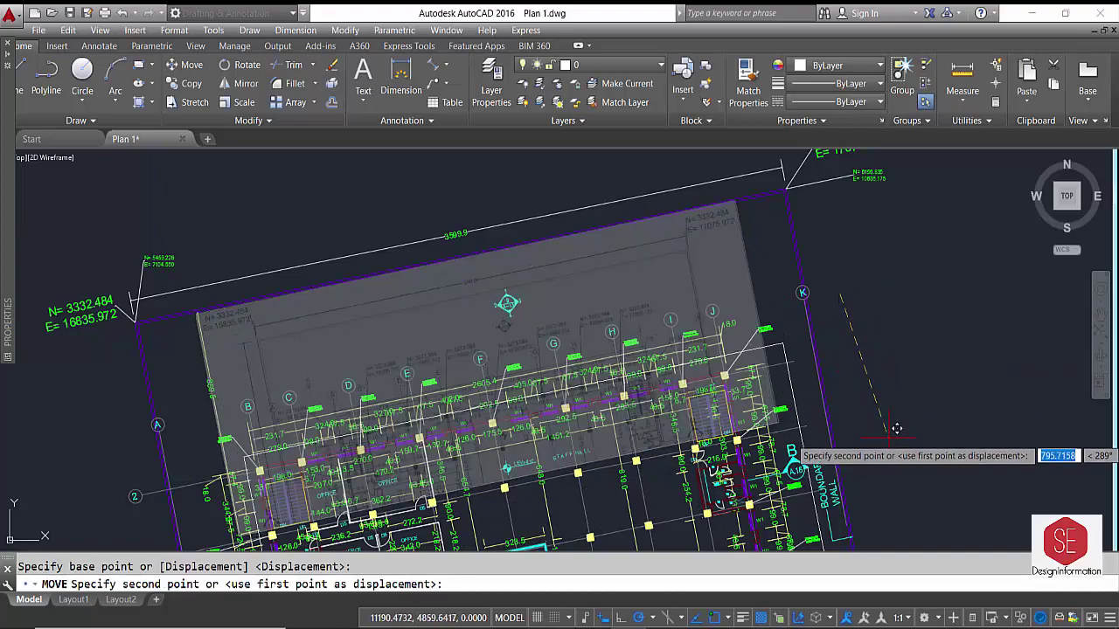
left_click(799, 440)
middle_click_drag(944, 315, 821, 261)
scroll(486, 400, "up", 2)
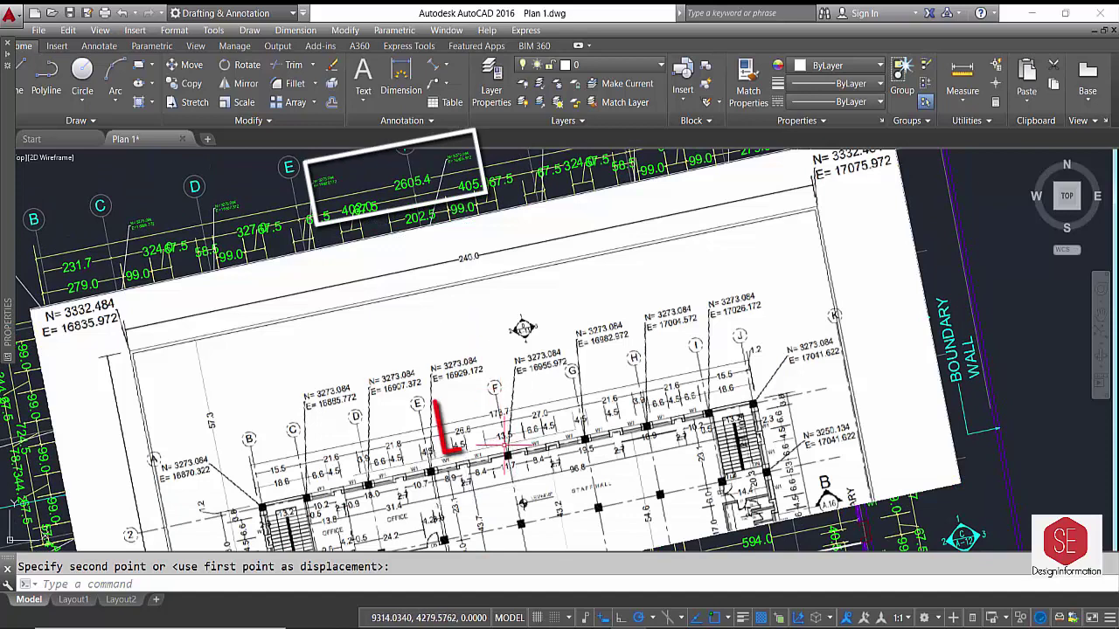
Drop the raster image in place and inspect the 99.0 dimension text without changing it
left_click(468, 262)
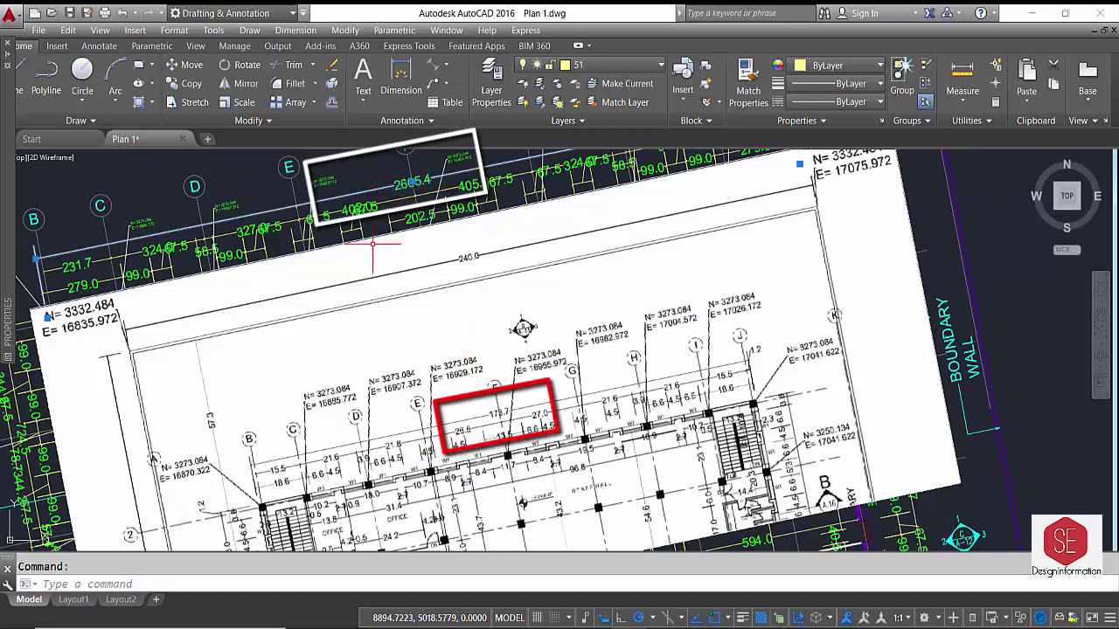
key("Escape")
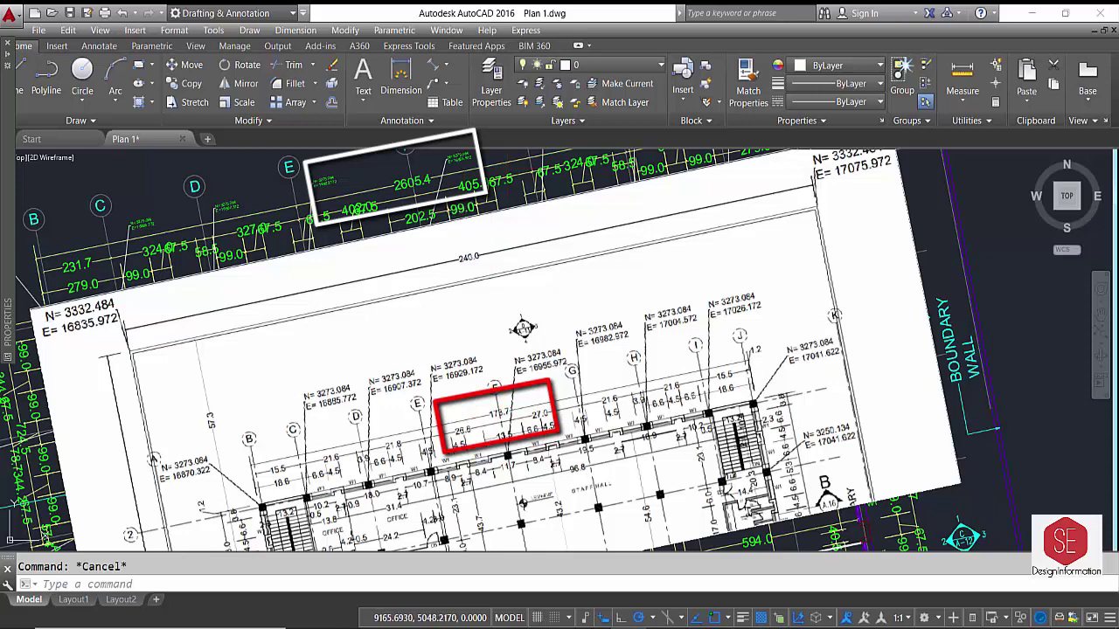
double_click(465, 208)
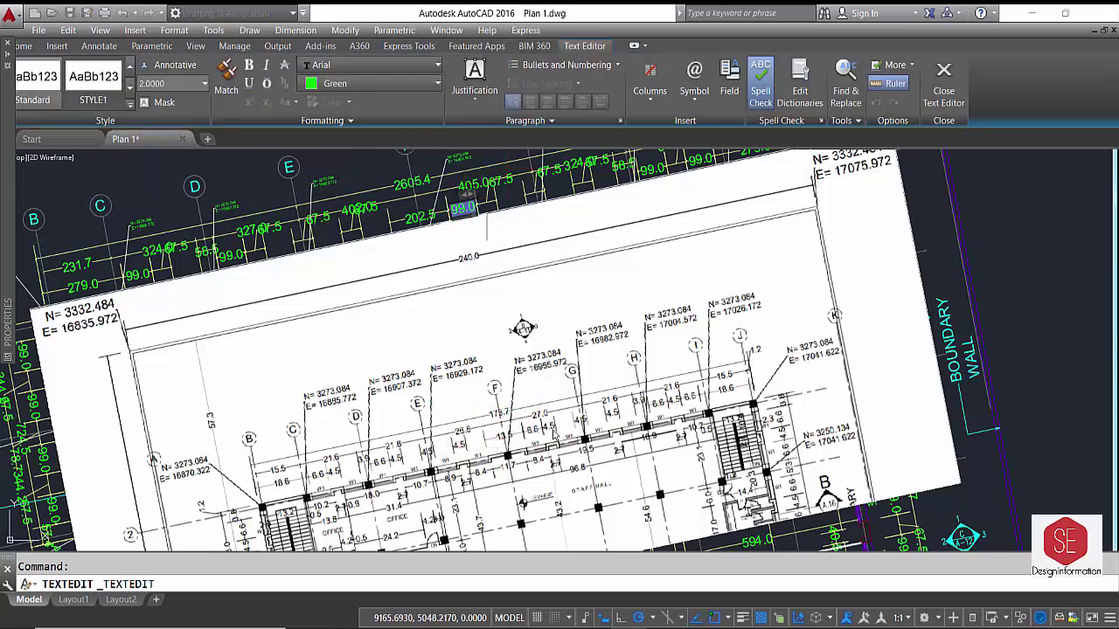
left_click(551, 430)
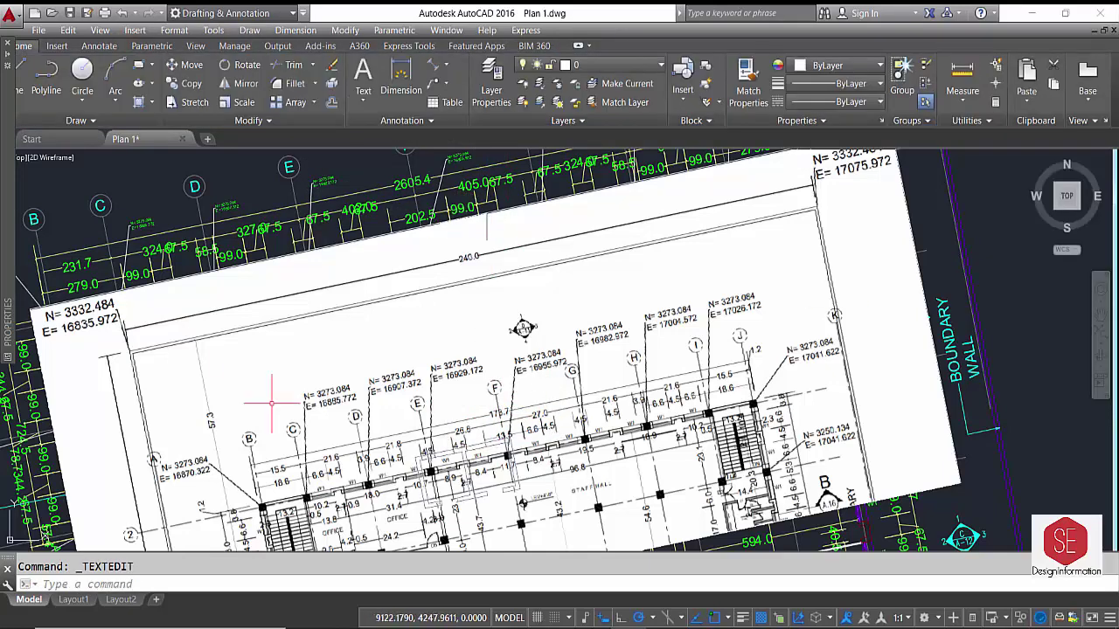
scroll(535, 301, "down", 2)
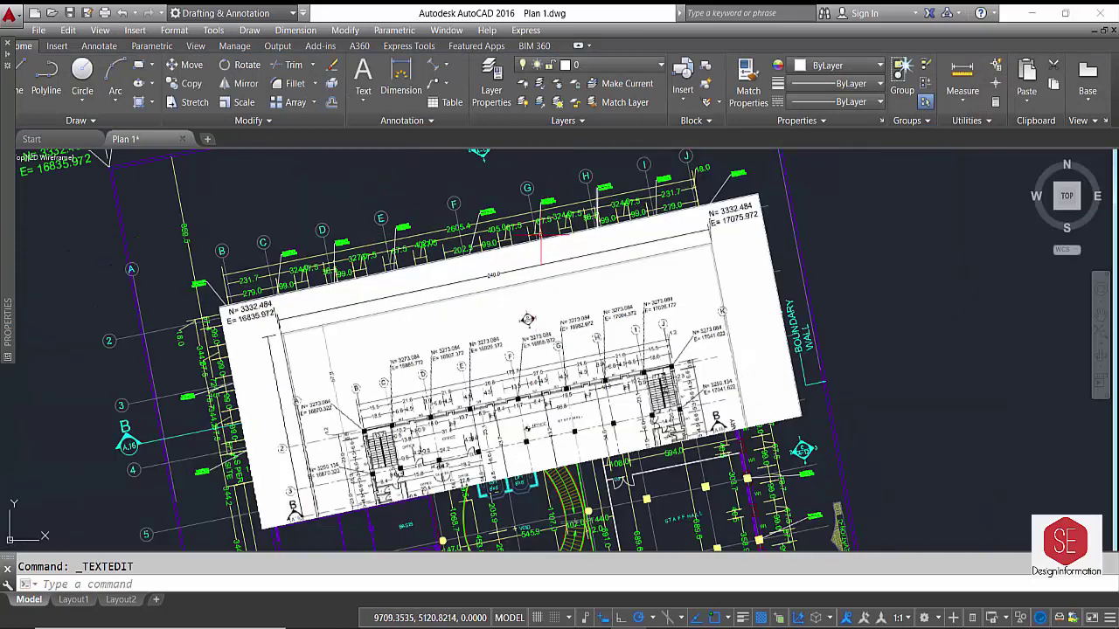
scroll(397, 350, "up", 2)
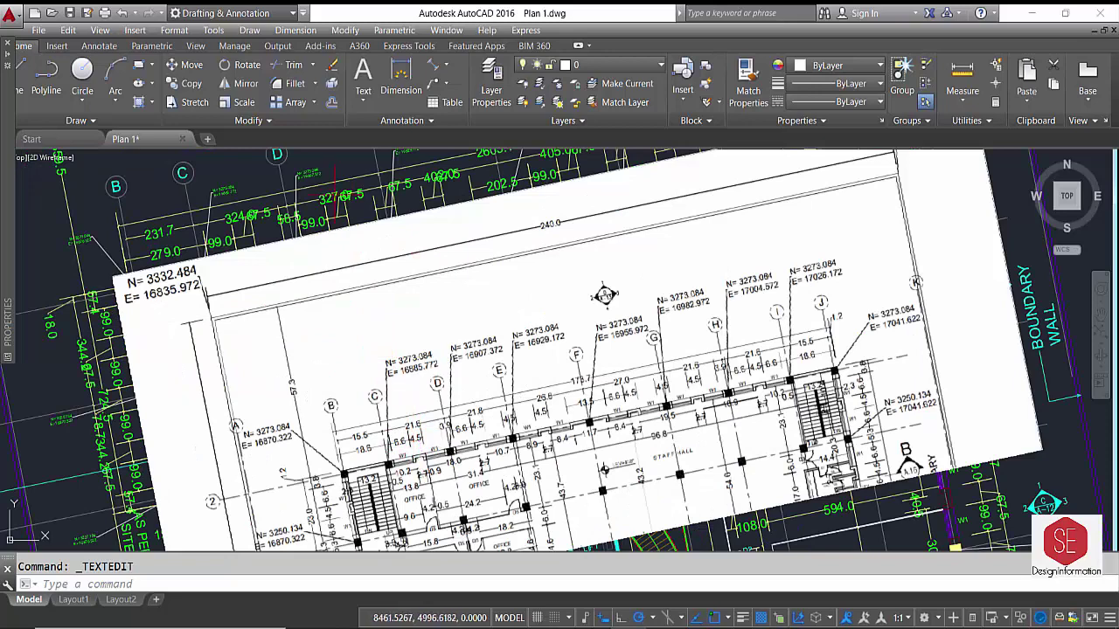
scroll(231, 273, "down", 2)
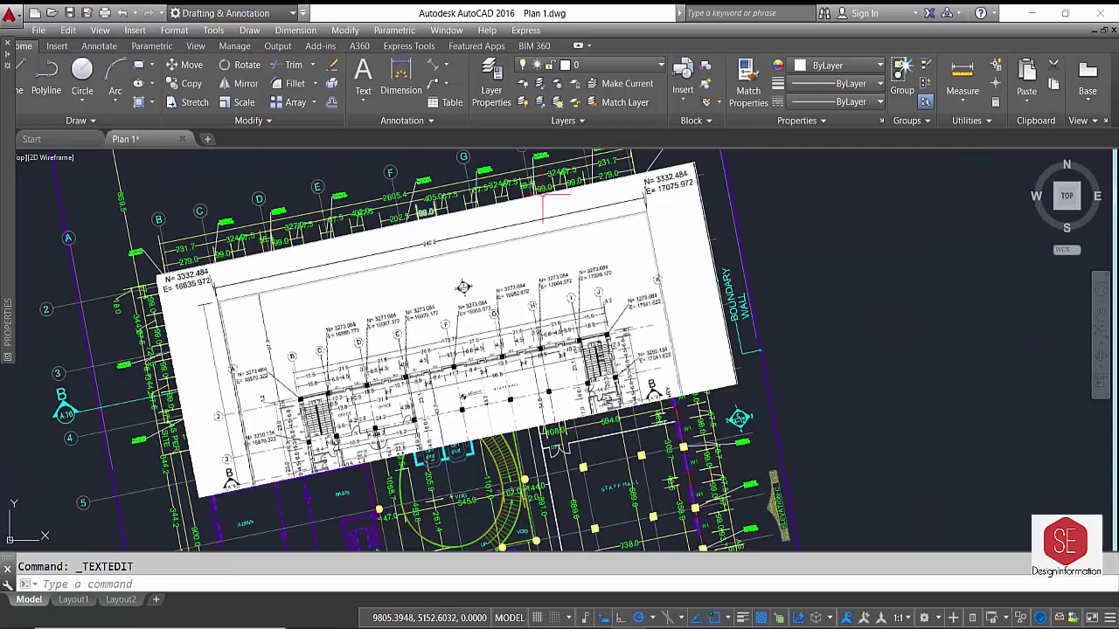
key("Escape")
middle_click_drag(171, 345, 214, 481)
Move the raster plan image so its top edge lies just below the 3599.9 boundary
type("m")
key("Return")
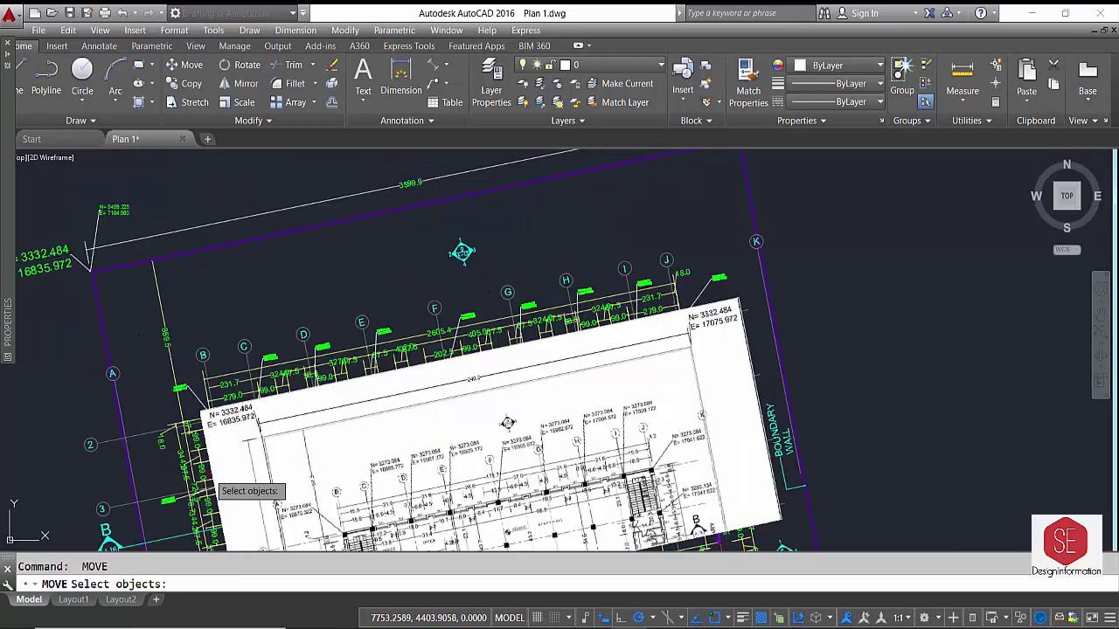
left_click(212, 479)
key("Return")
left_click(885, 437)
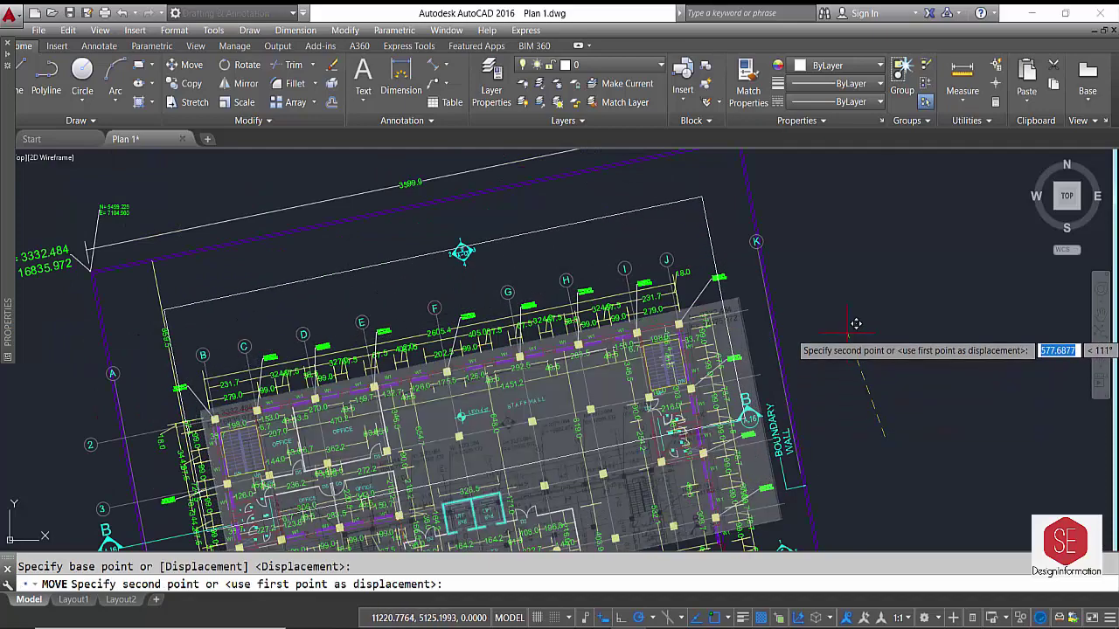
left_click(852, 293)
scroll(707, 374, "up", 2)
scroll(451, 293, "up", 2)
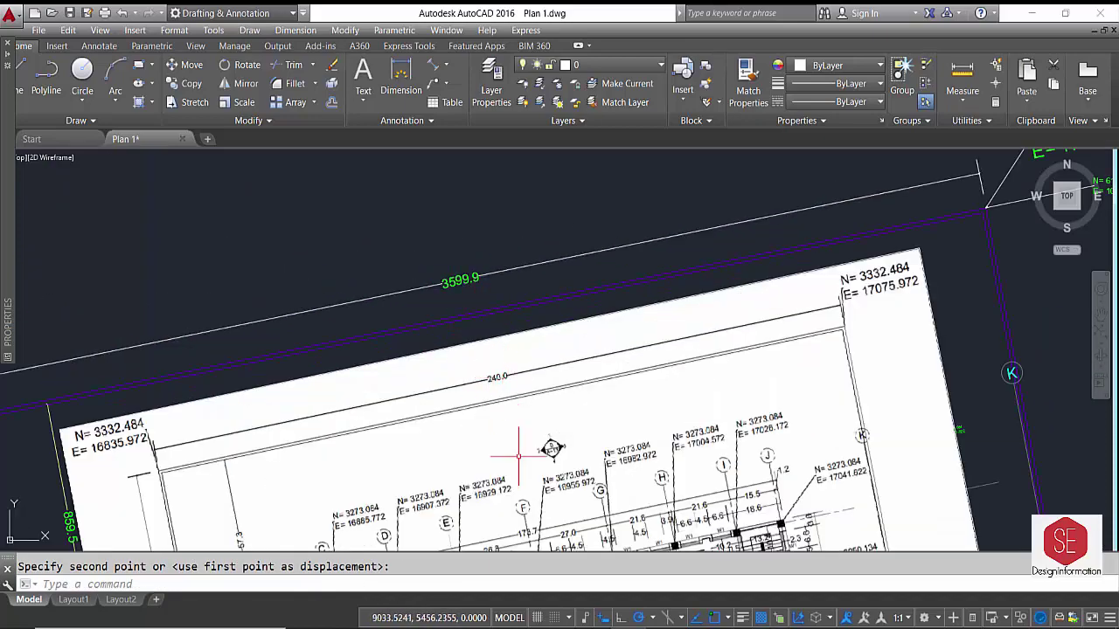
key("super")
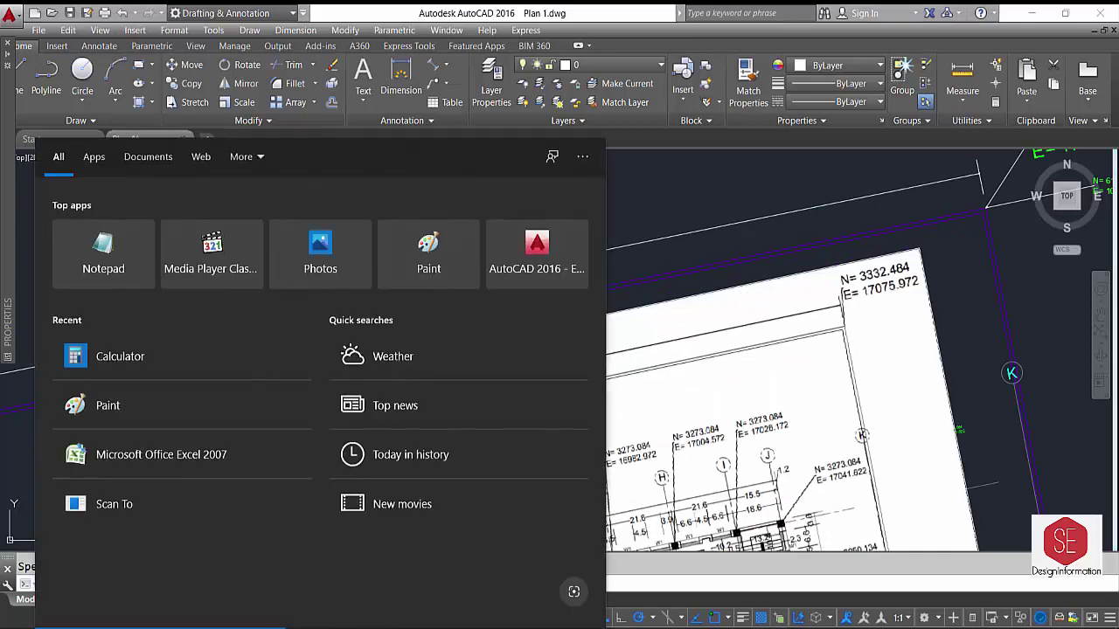
Launch Calculator and compute 240 ÷ 3599.9 = 0.0666685185699603
type("c")
left_click(149, 234)
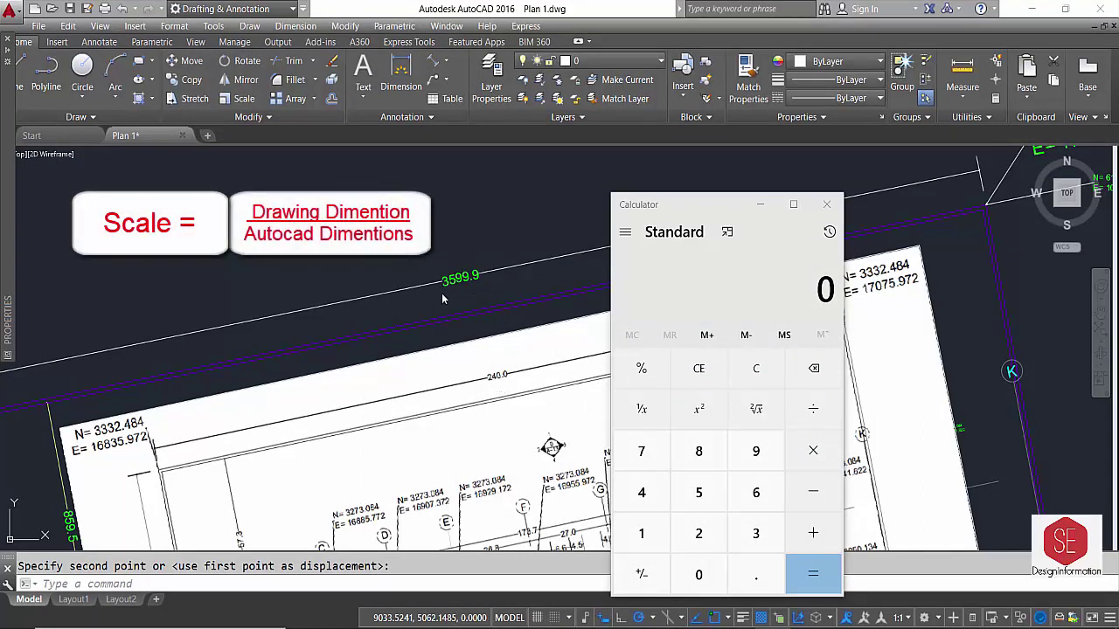
left_click(664, 297)
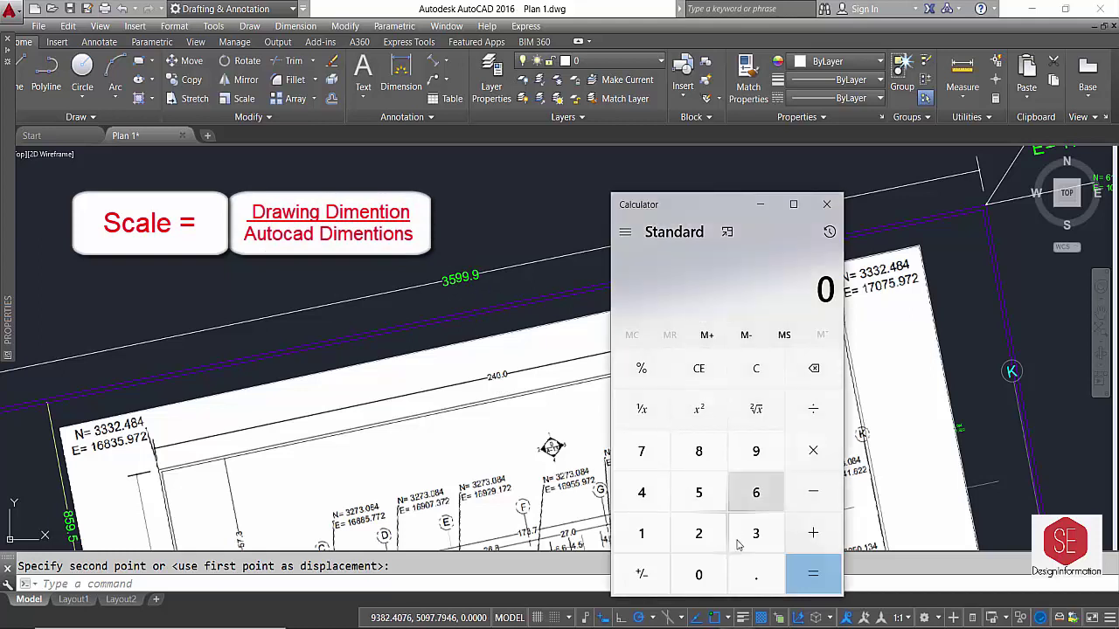
left_click(711, 544)
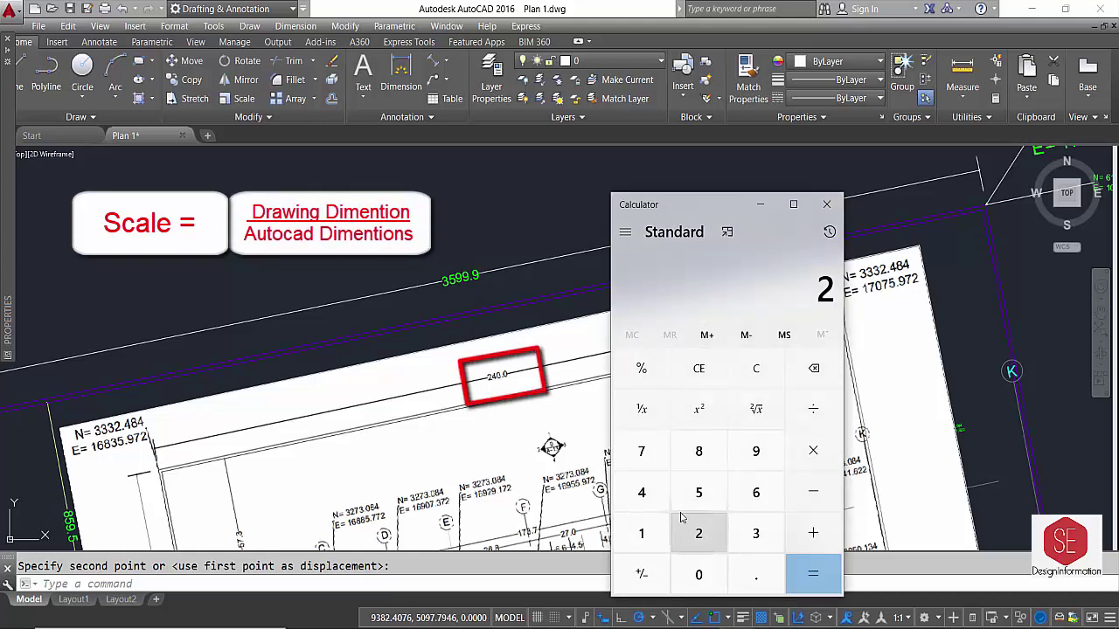
left_click(641, 492)
left_click(699, 575)
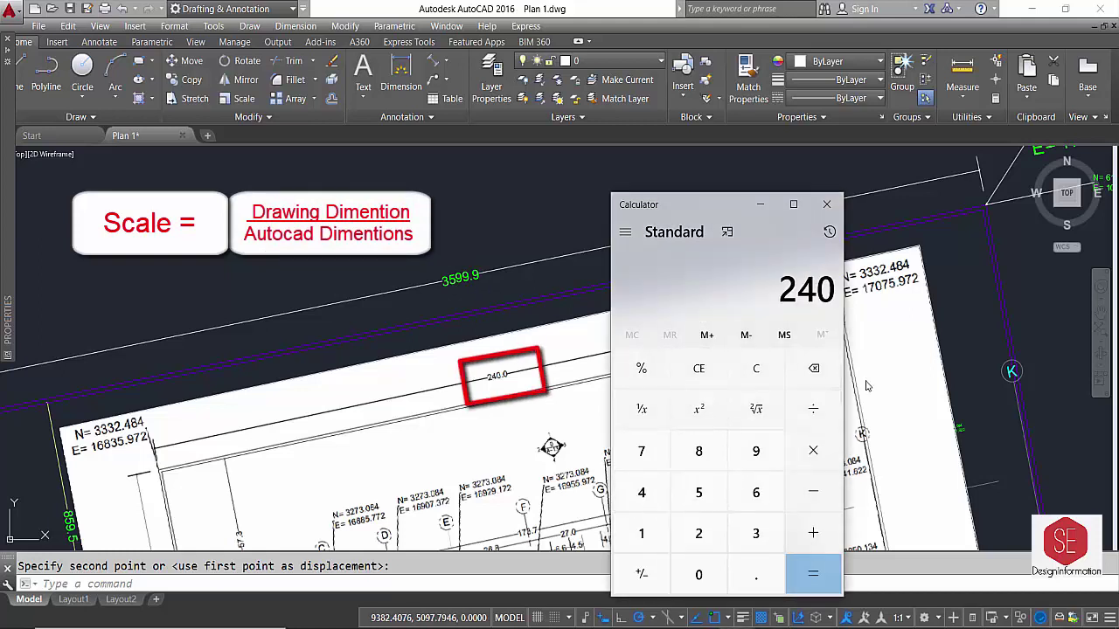
left_click(817, 412)
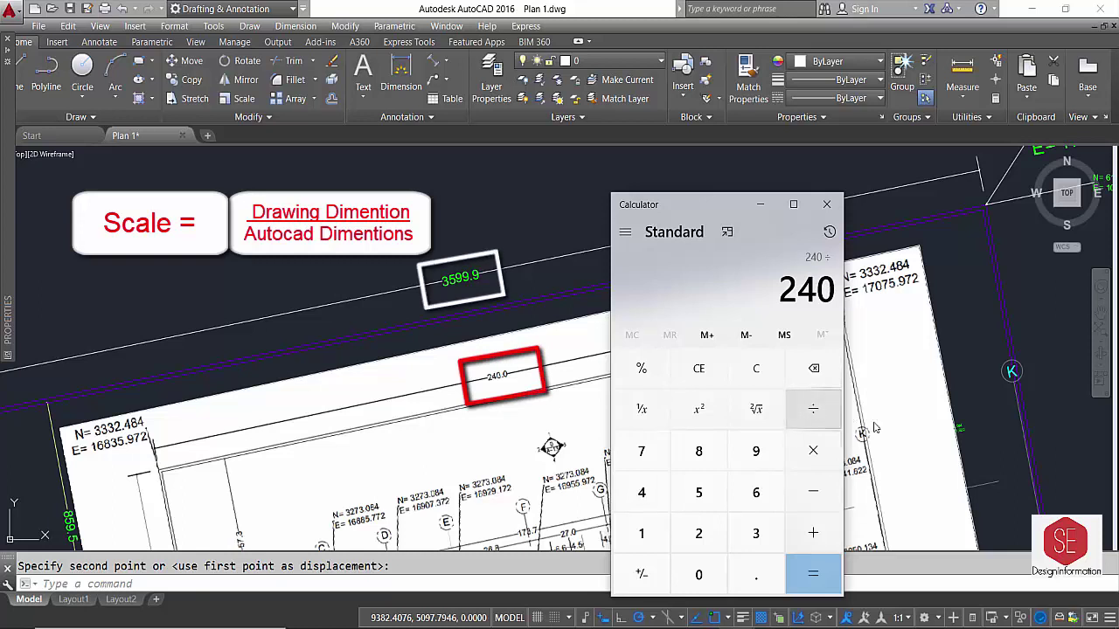
type("3")
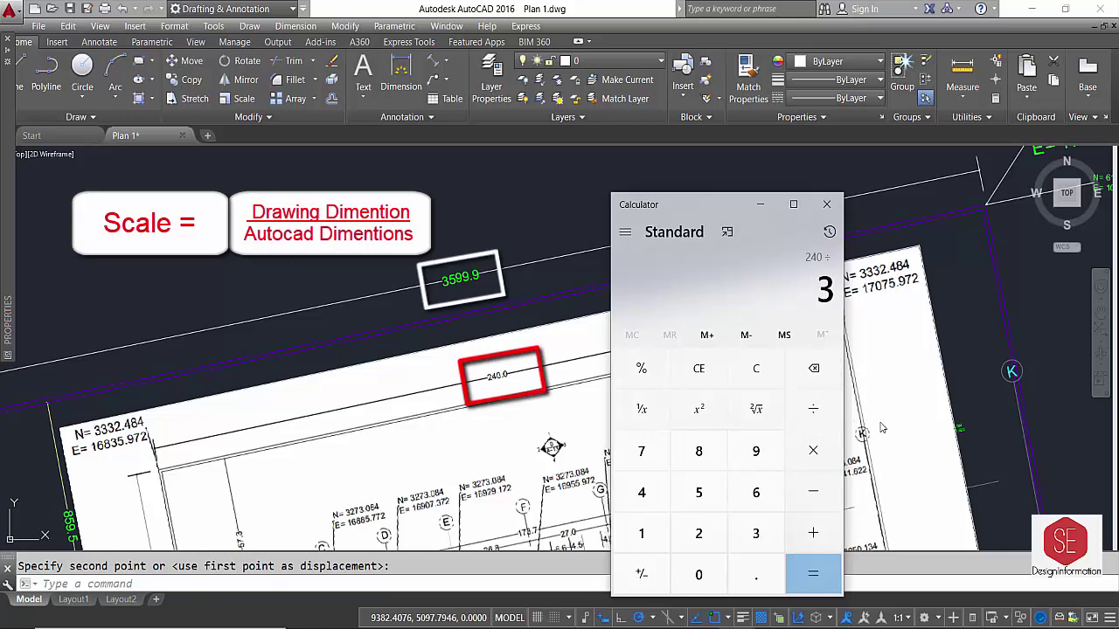
type(",599")
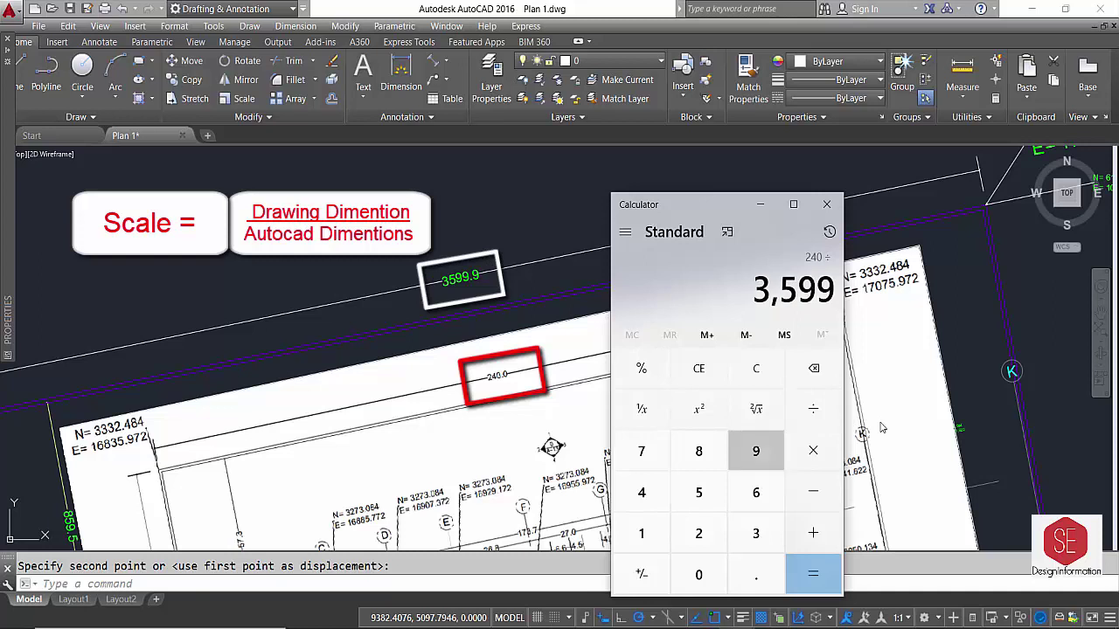
type(".9")
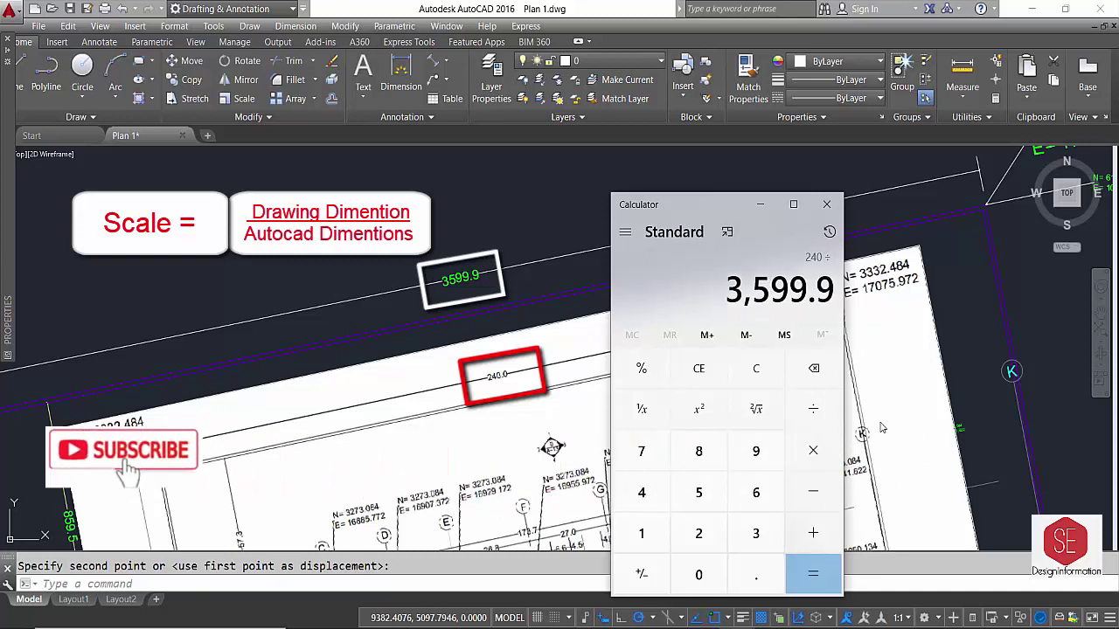
left_click(813, 574)
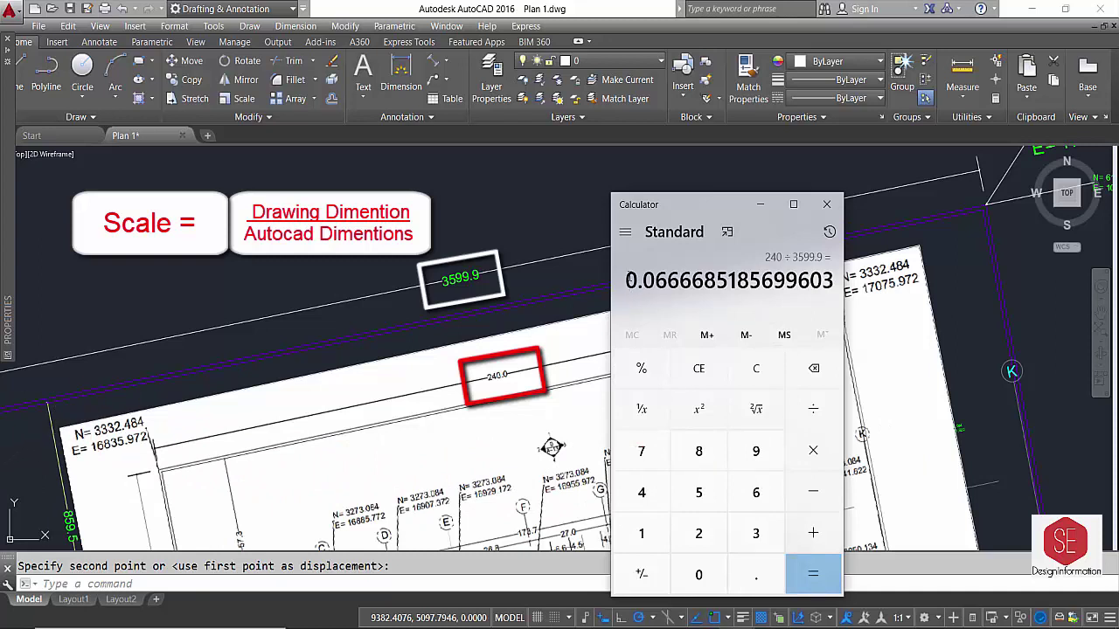
Copy the leading digits 0.06666 of the result and return to AutoCAD
left_click_drag(642, 280, 704, 280)
right_click(690, 289)
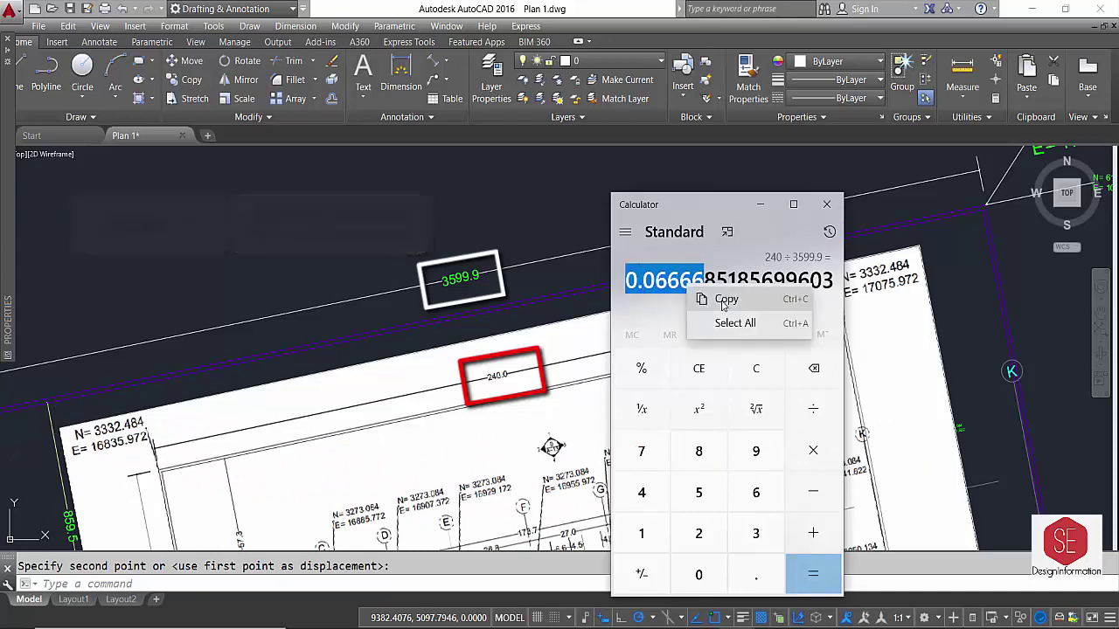
left_click(724, 300)
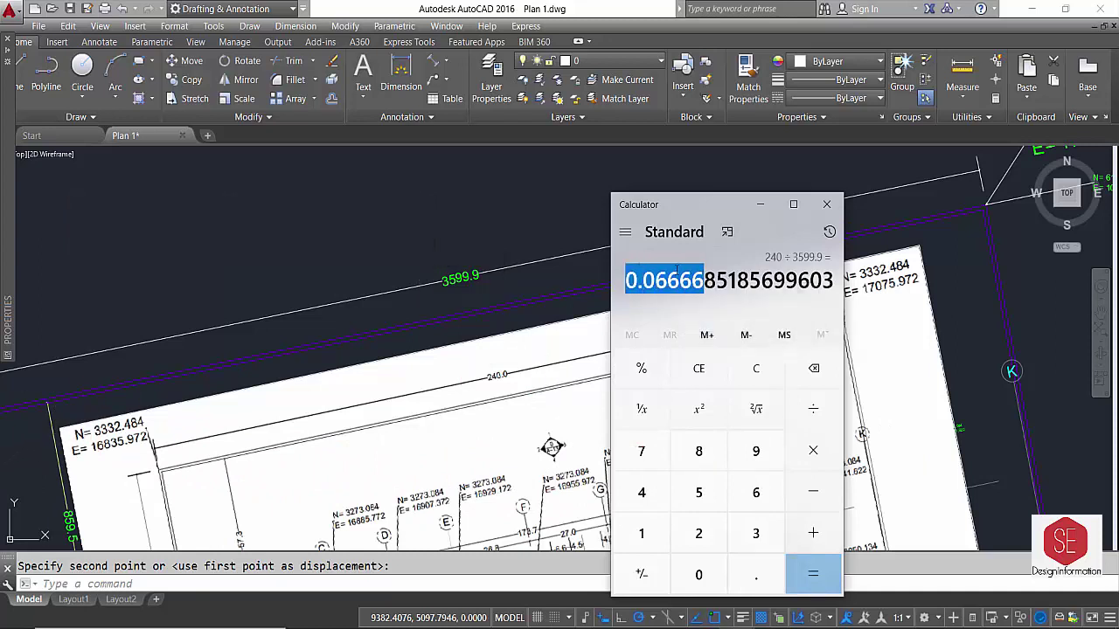
left_click(430, 218)
Paste 0.06666 into the drawing beside the 'Drawing Scale =' label
key("ctrl+v")
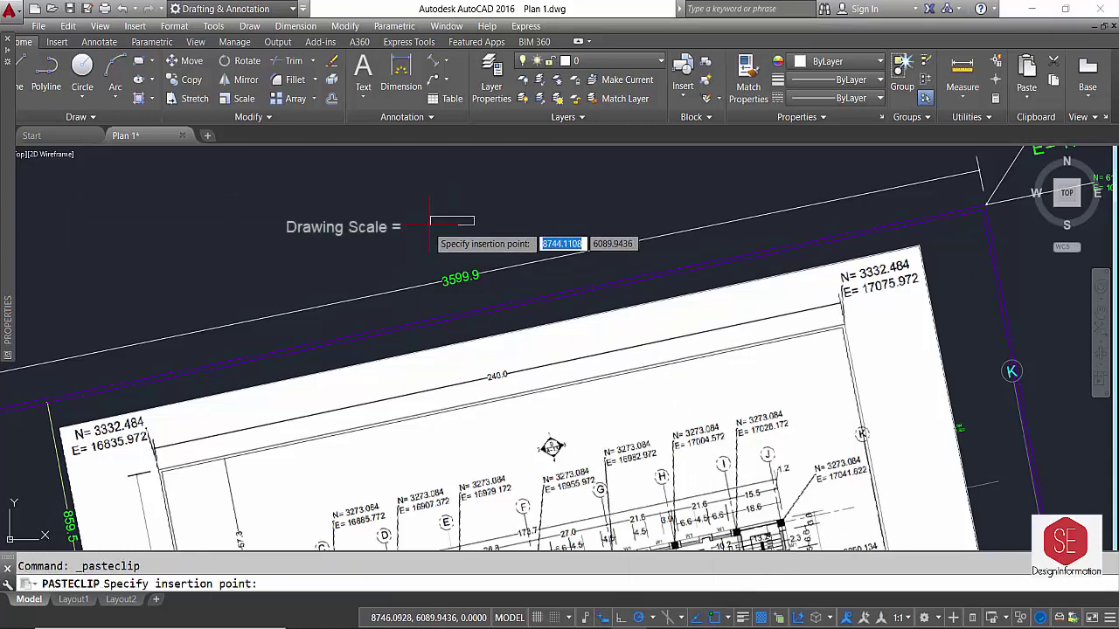
key("Escape")
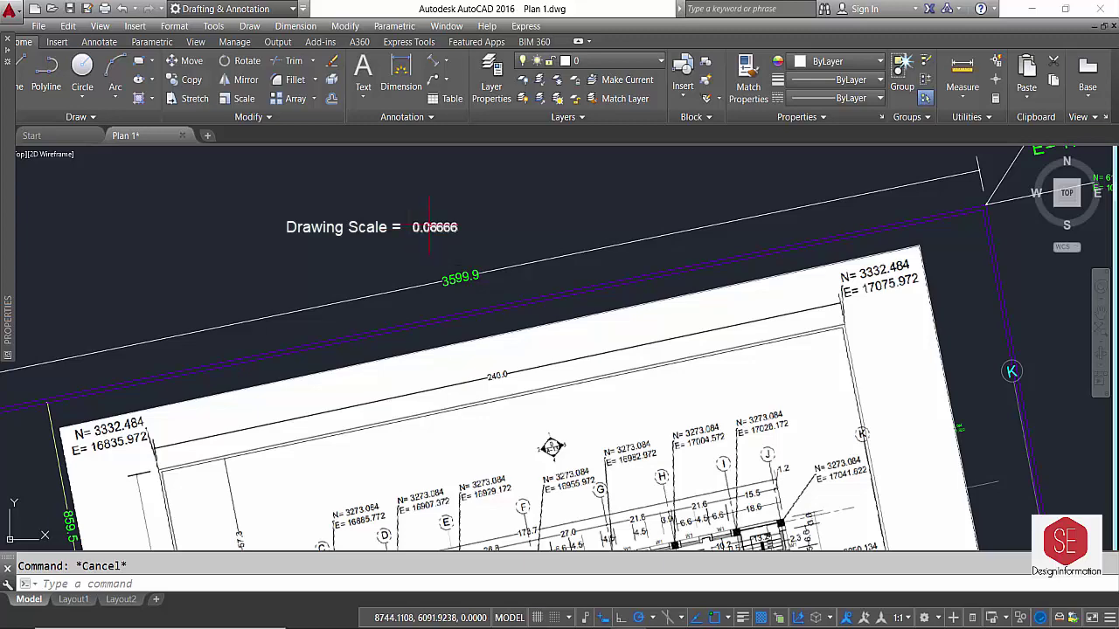
scroll(516, 324, "down", 2)
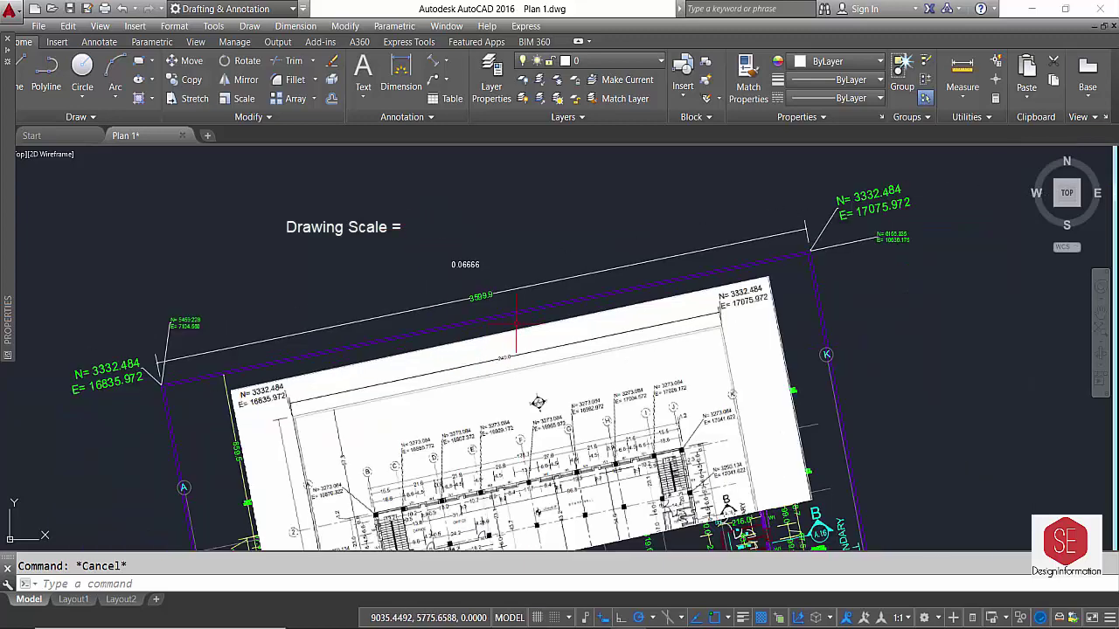
type("m")
Move the raster plan image once more and check the survey plan's top boundary line
key("Return")
left_click(588, 327)
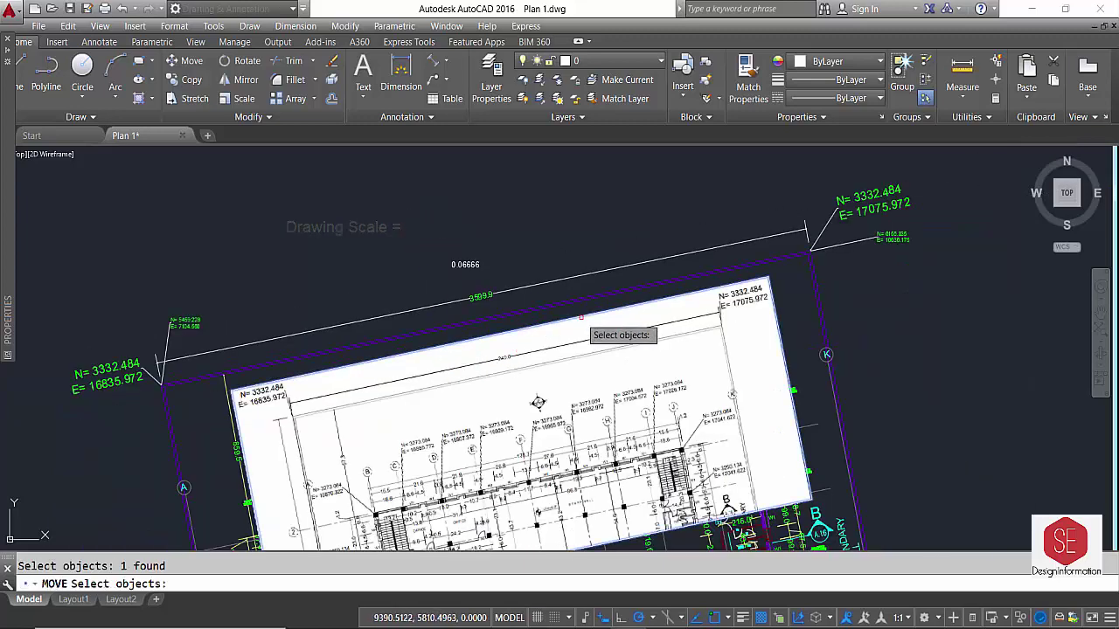
key("Return")
left_click(905, 320)
middle_click_drag(903, 350, 856, 257)
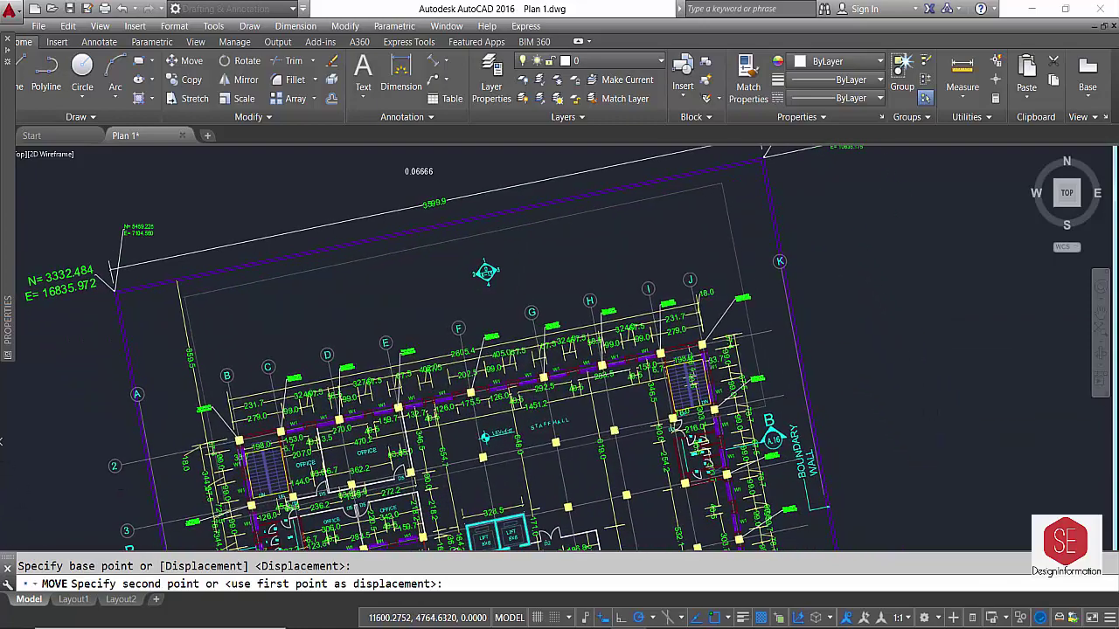
left_click(739, 357)
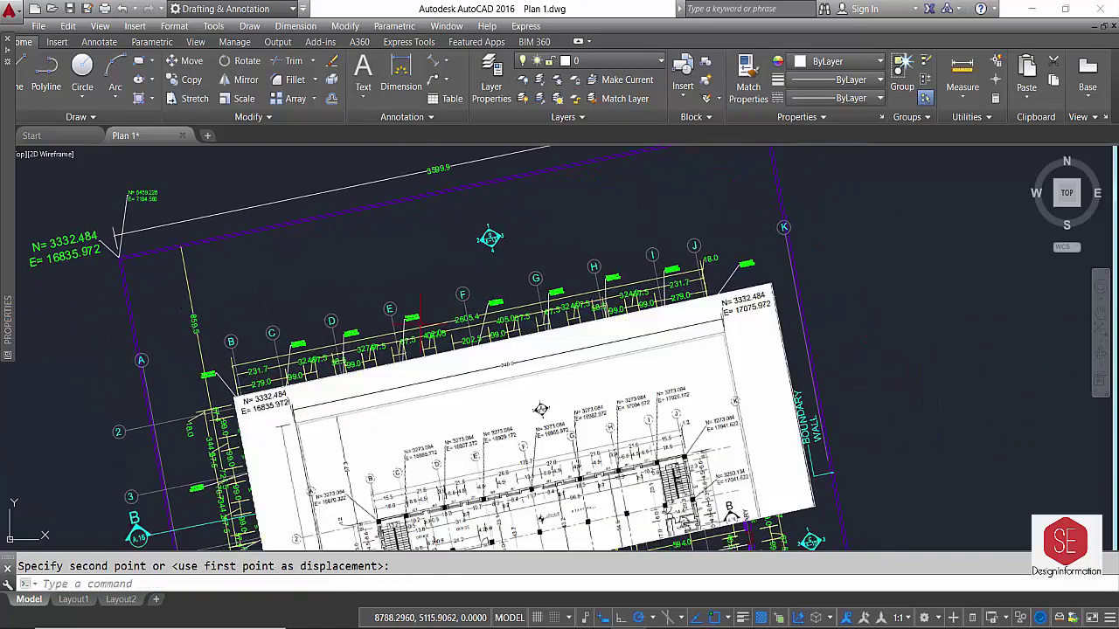
scroll(441, 340, "up", 2)
scroll(442, 341, "up", 2)
middle_click_drag(526, 354, 512, 310)
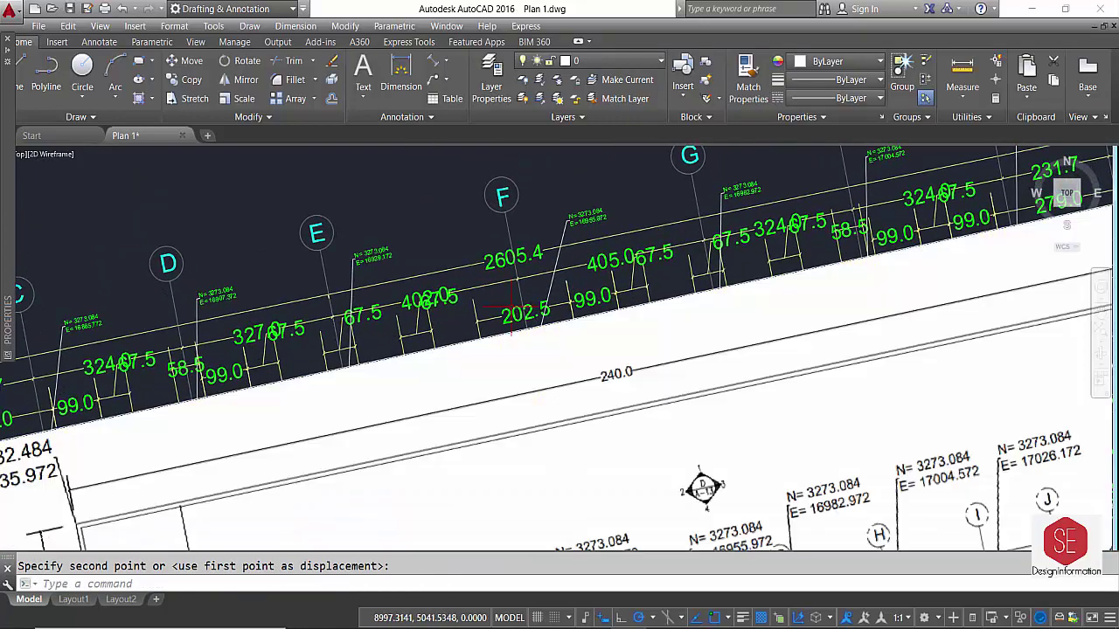
left_click(484, 261)
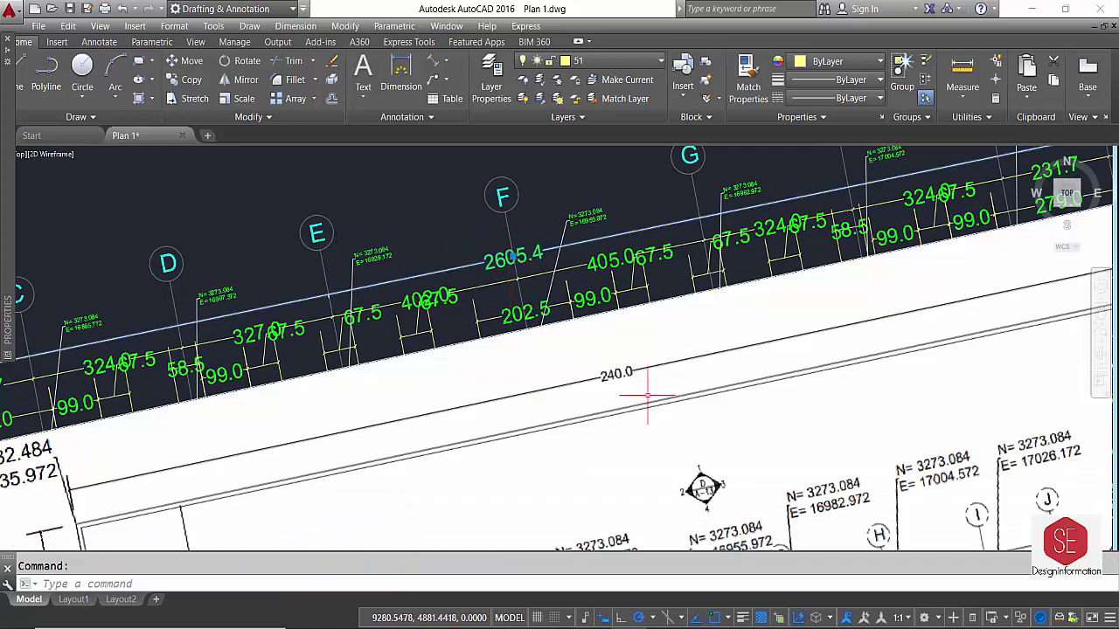
scroll(599, 309, "down", 2)
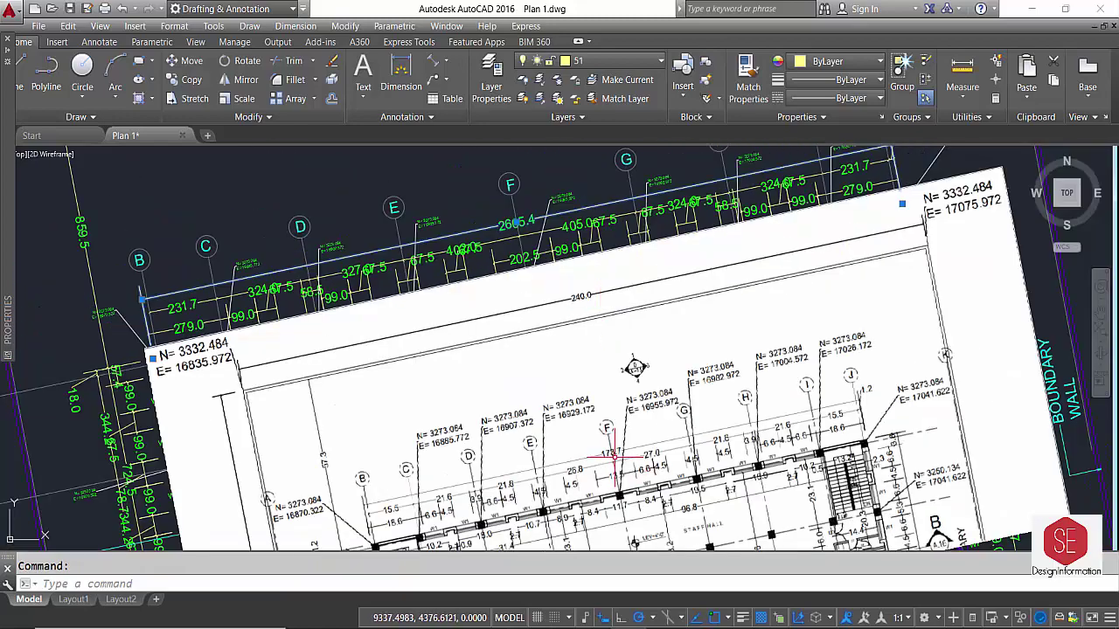
key("Escape")
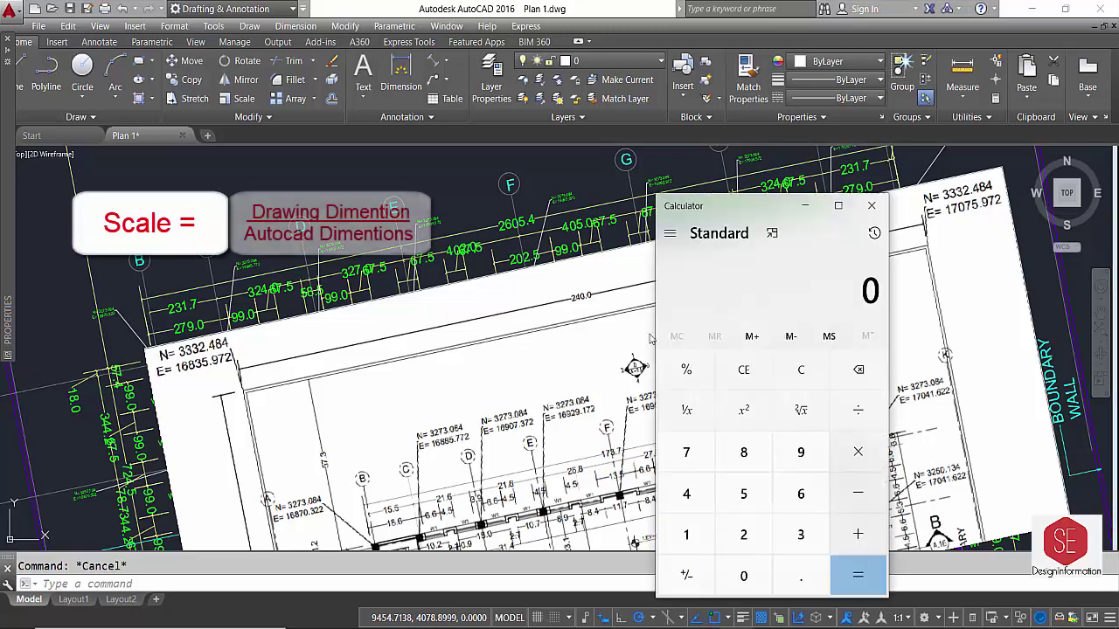
Compute 173.7 ÷ 2605.4 = 0.0666692254548246 and highlight the 0.0666 digits
left_click(688, 542)
type("7")
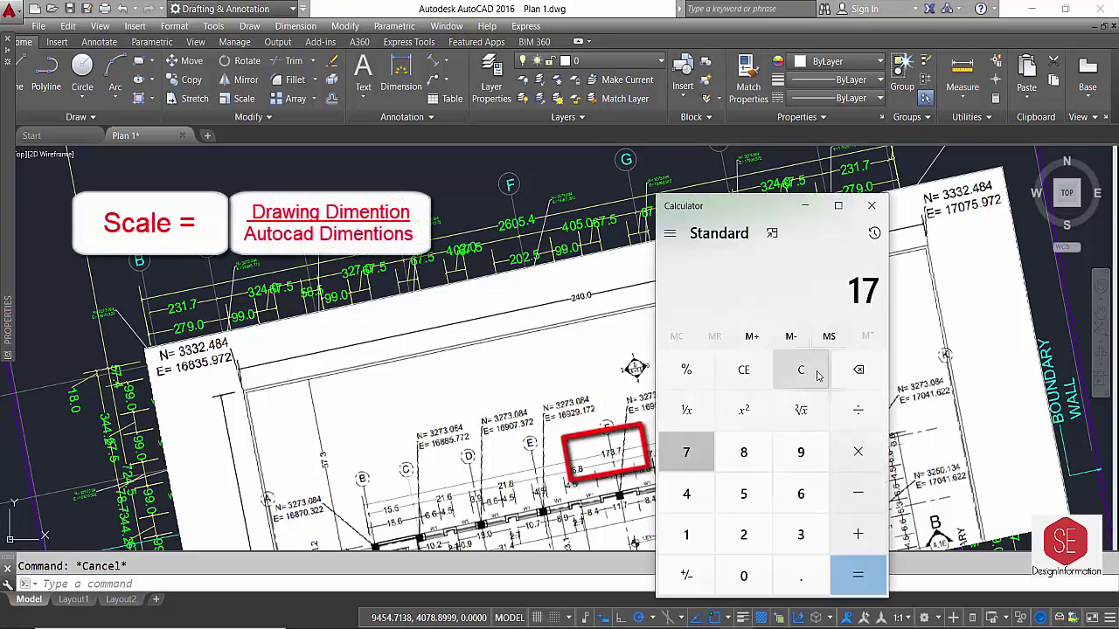
type("3.7")
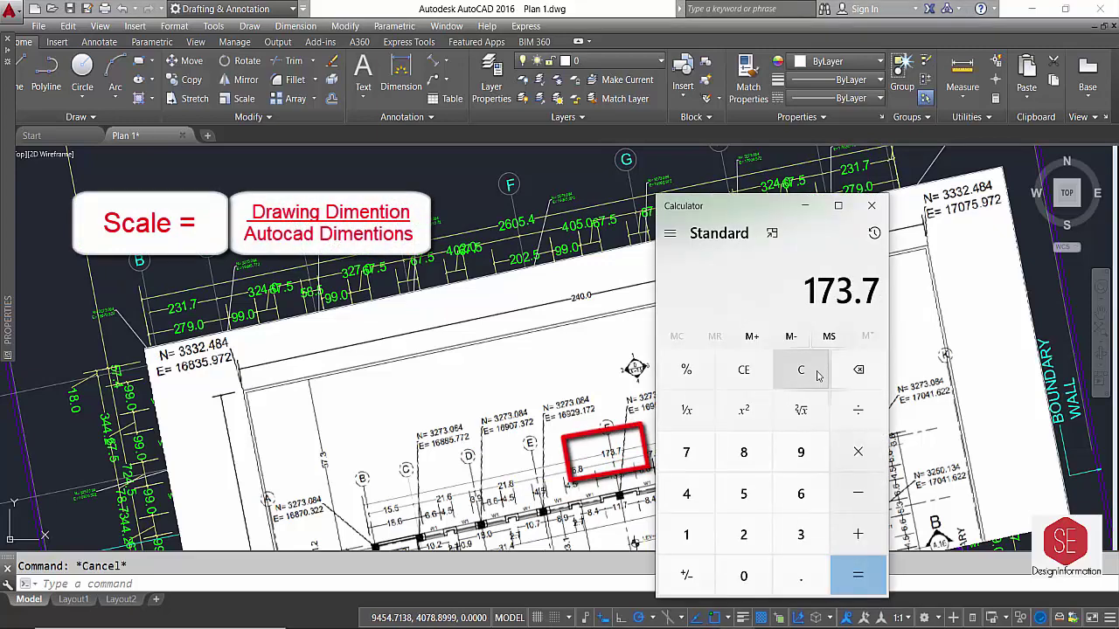
type("/")
type("26")
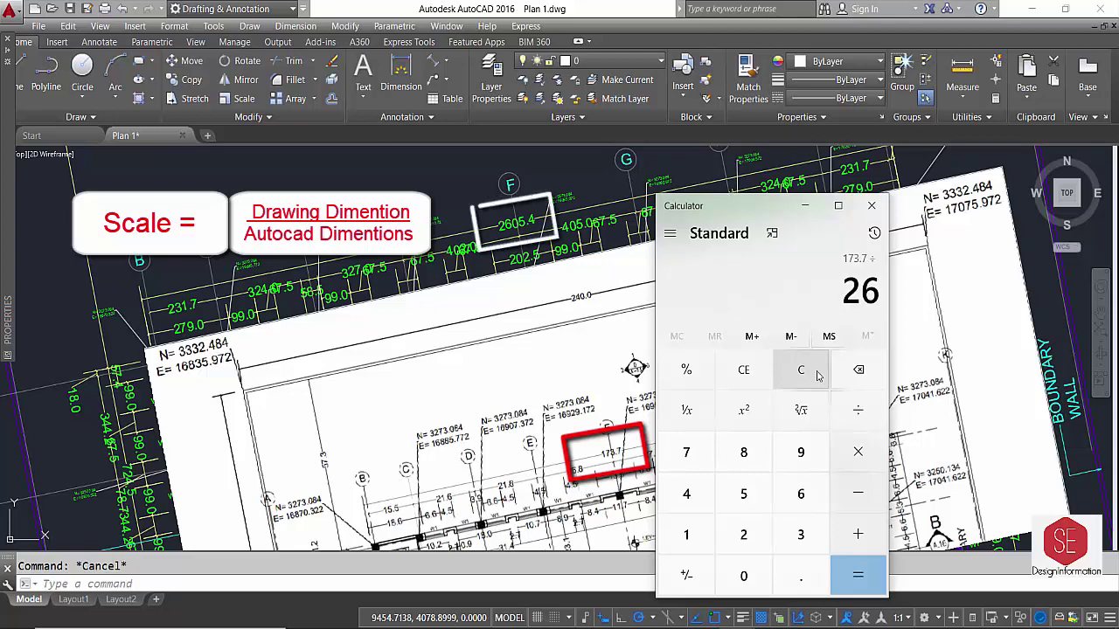
type("05.4")
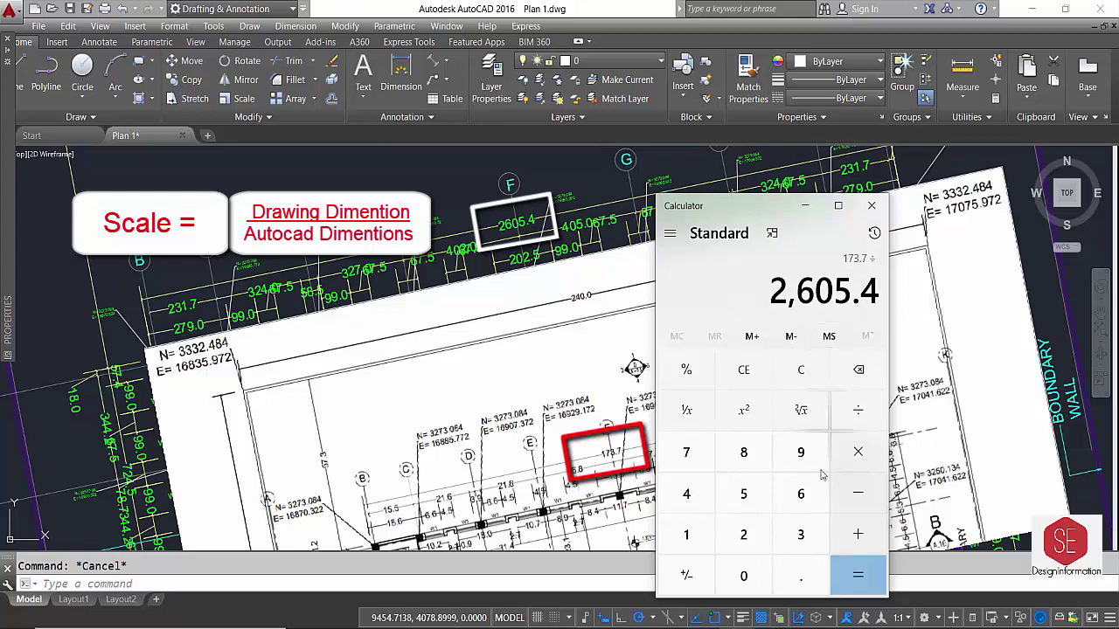
left_click(857, 575)
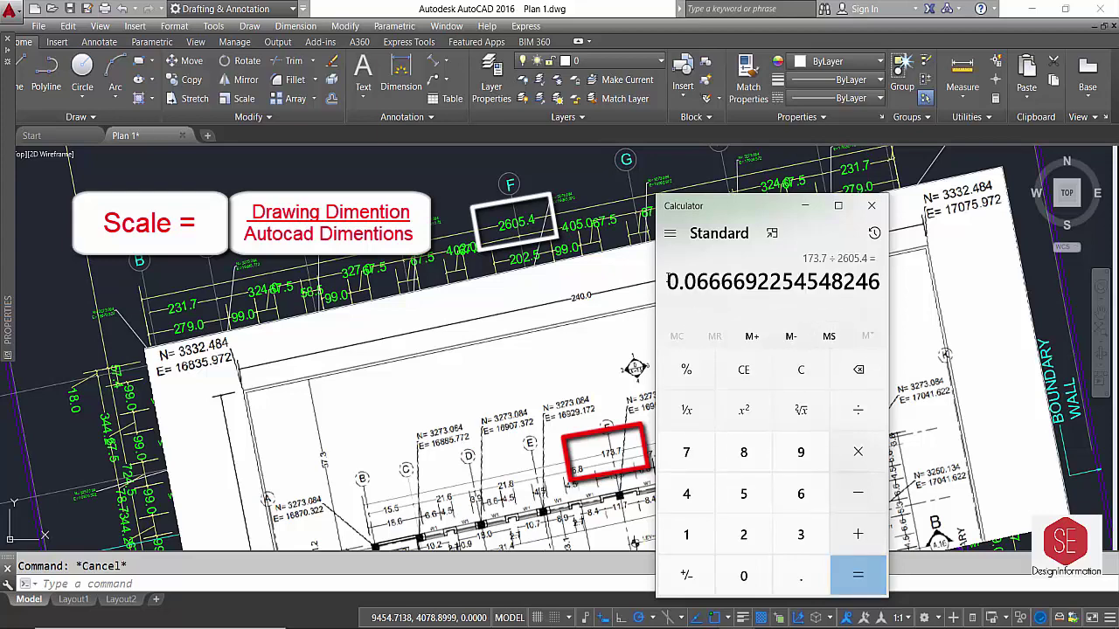
left_click_drag(667, 281, 732, 281)
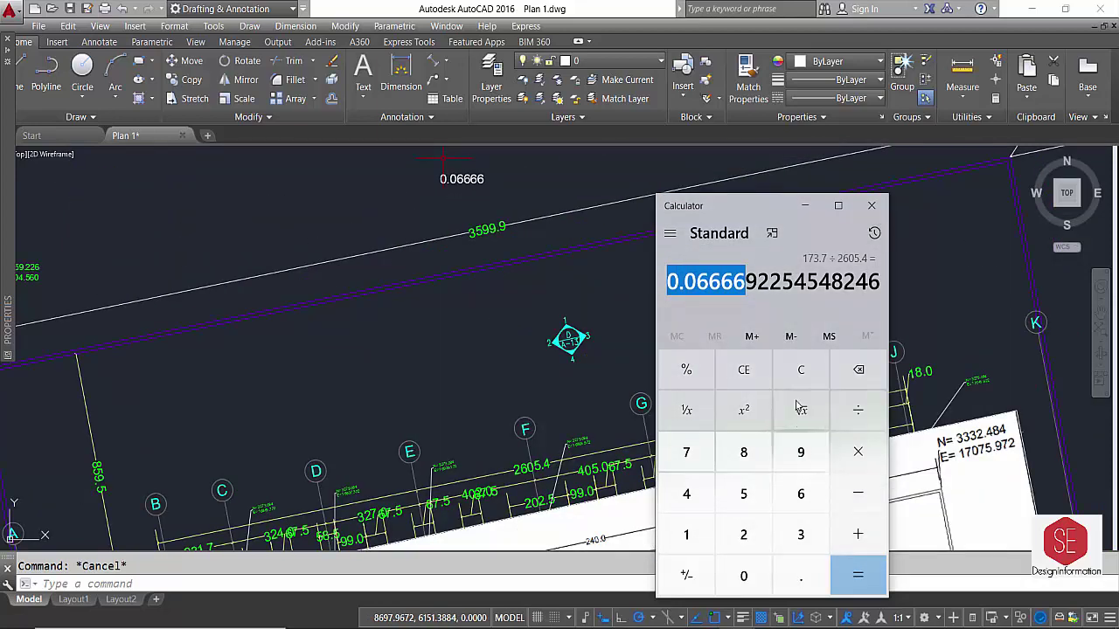
Clear the calculator and reposition the plan image in the drawing
left_click(800, 369)
left_click(455, 389)
scroll(402, 368, "down", 3)
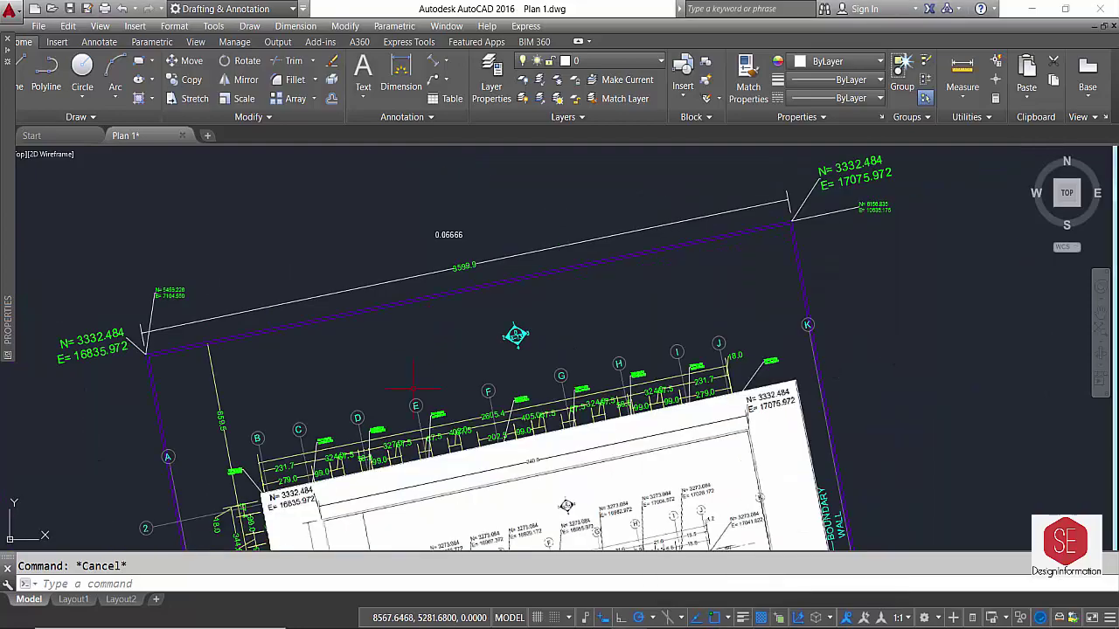
scroll(367, 341, "up", 3)
scroll(359, 324, "up", 2)
left_click(351, 316)
left_click(350, 317)
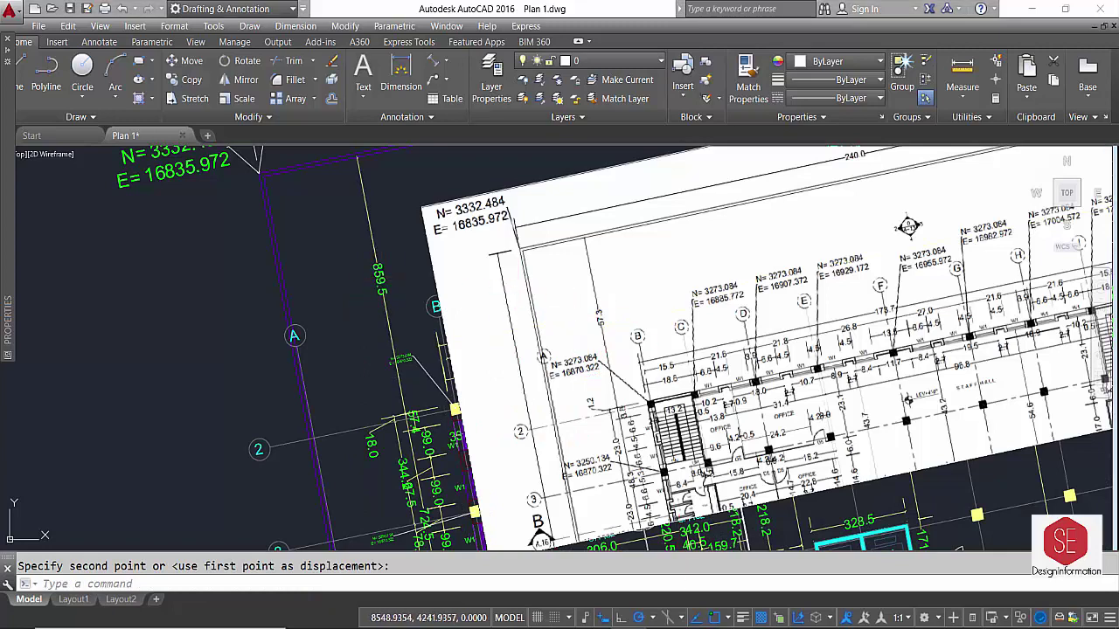
Compute 57.3 ÷ 859.5 = 0.0666666666666667 in Calculator, then close it
left_click(732, 568)
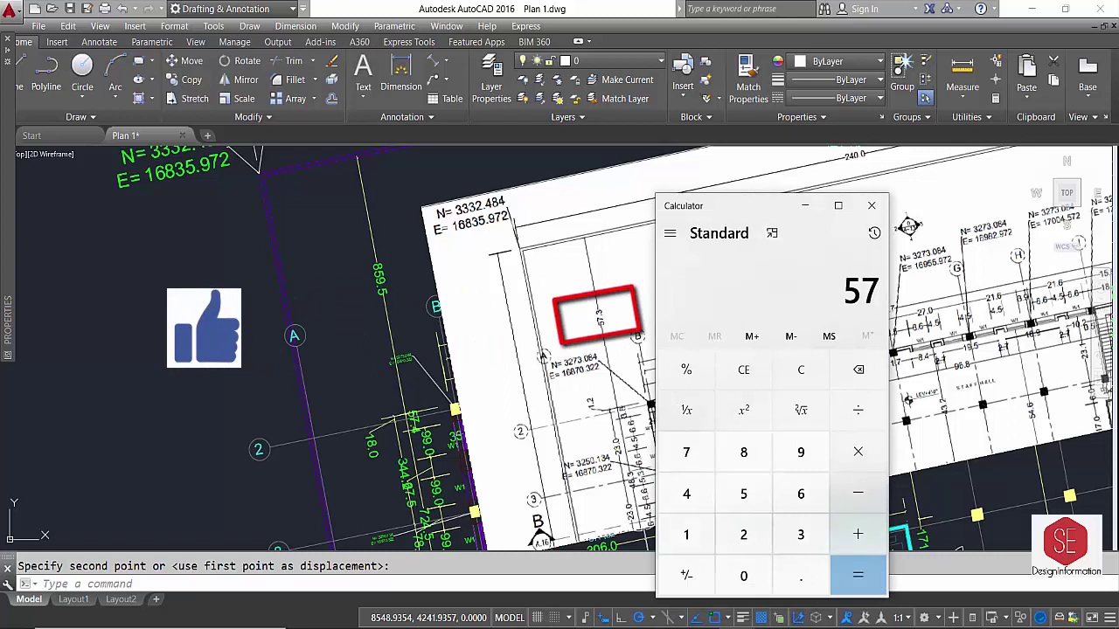
type(".3")
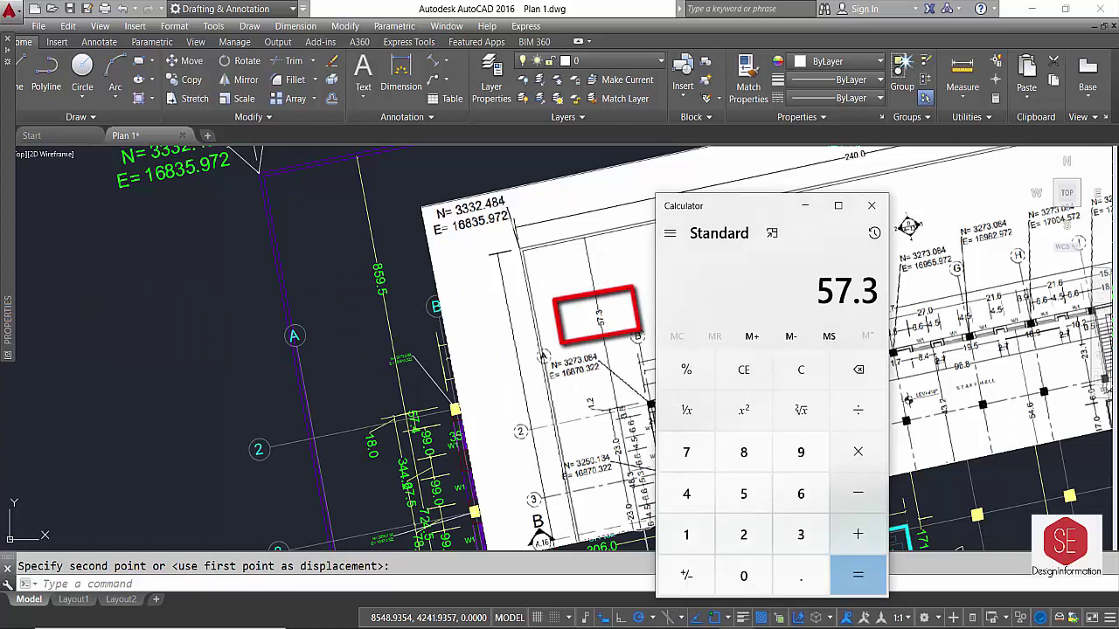
key("slash")
type("8")
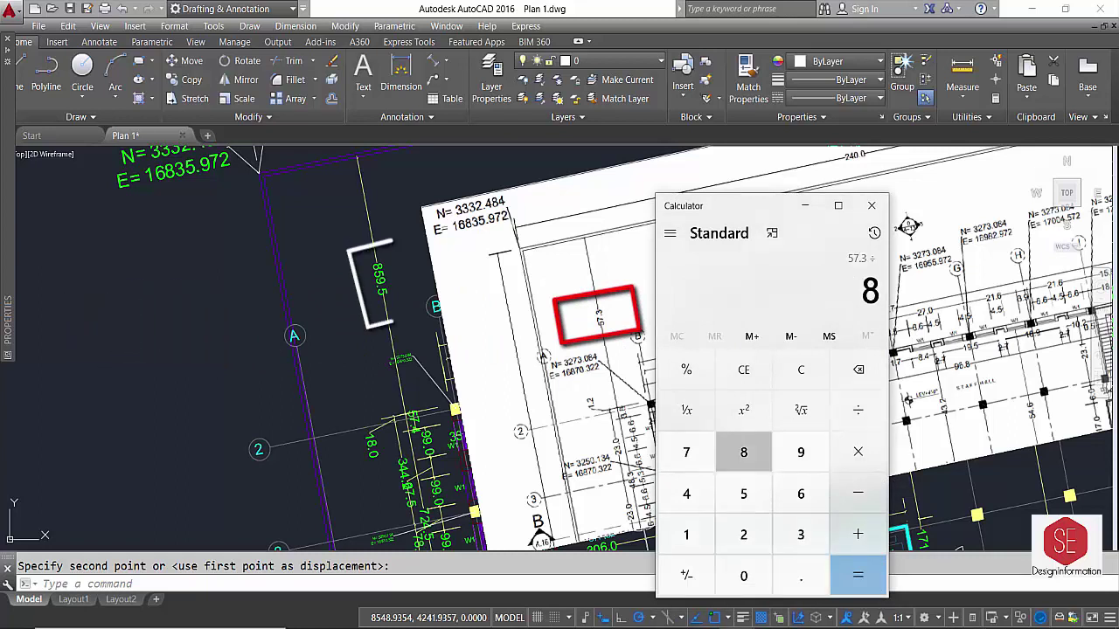
type("59.")
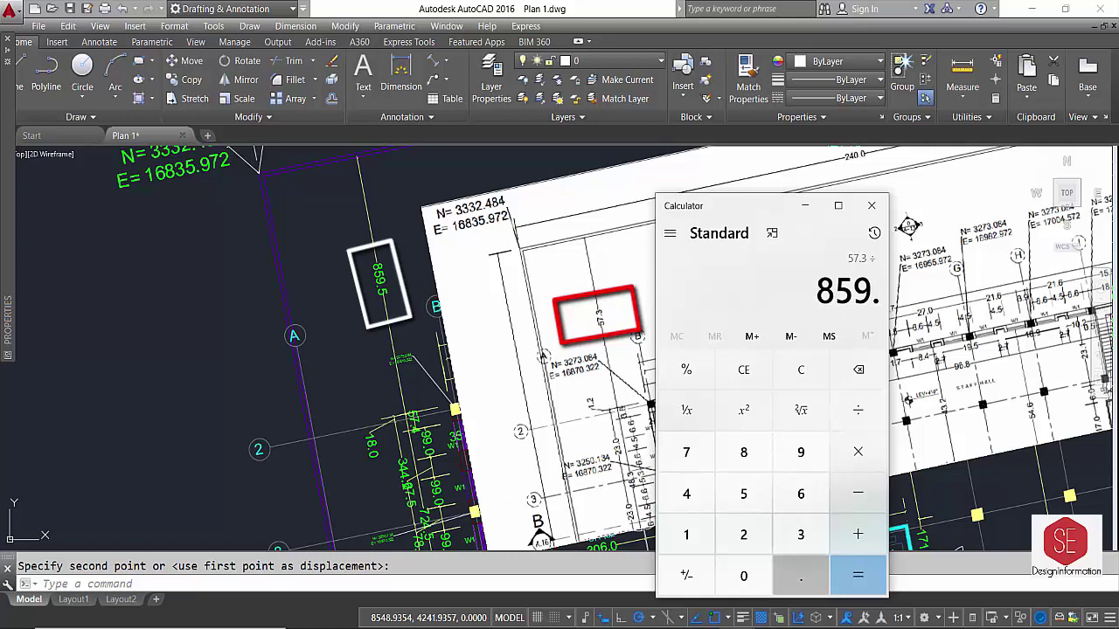
type("5")
key("Return")
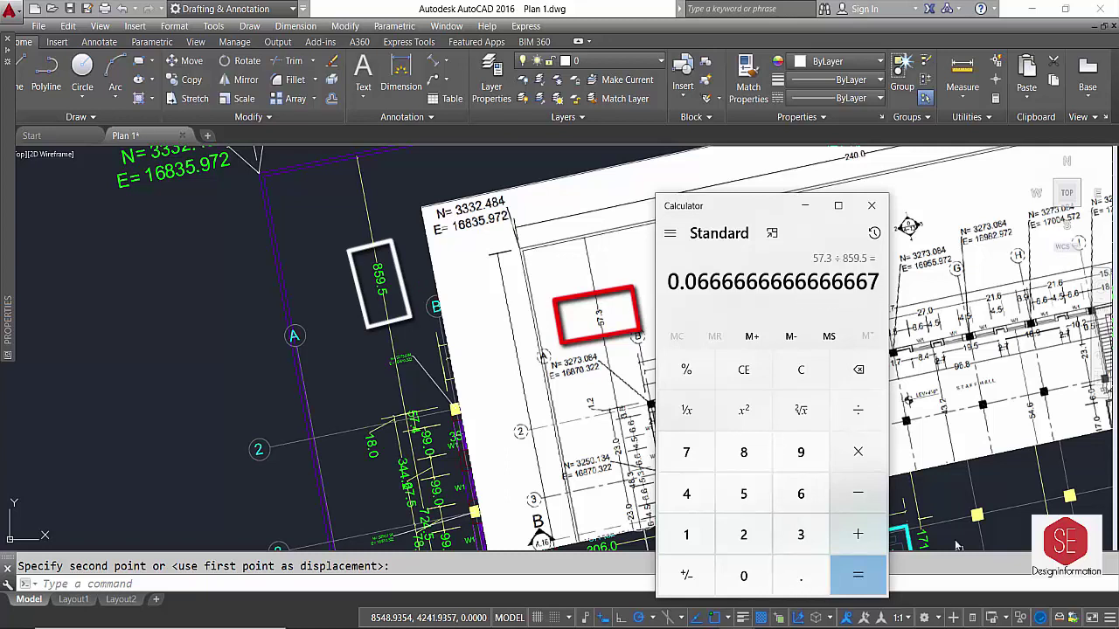
left_click_drag(670, 280, 770, 281)
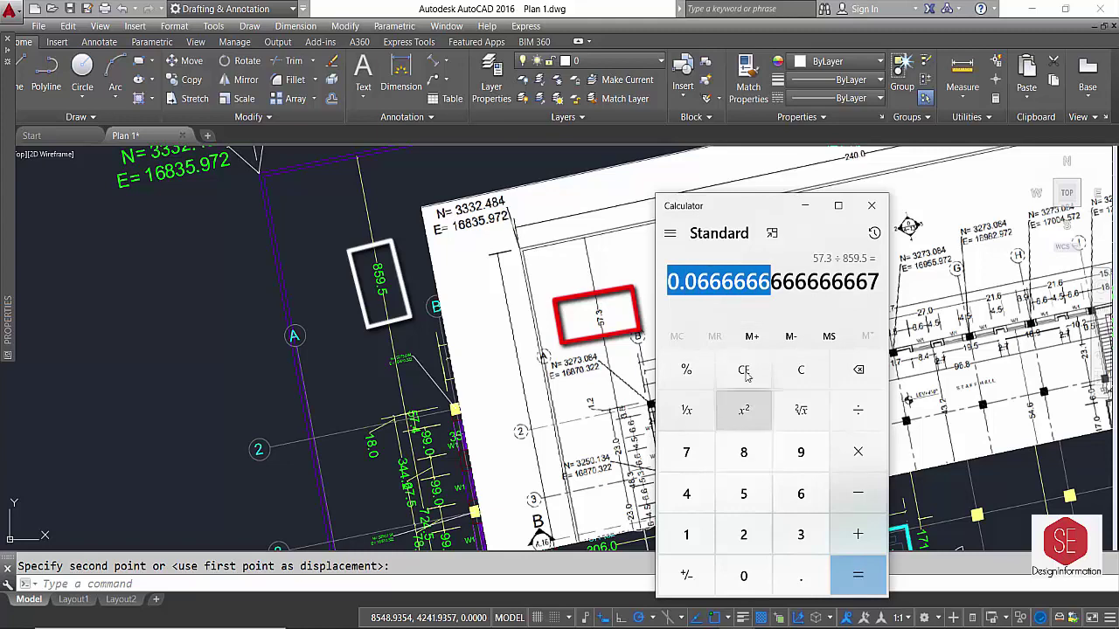
left_click(871, 206)
Enter 0.06666 and select the scale note above the 3599.9 boundary dimension
scroll(704, 335, "down", 5)
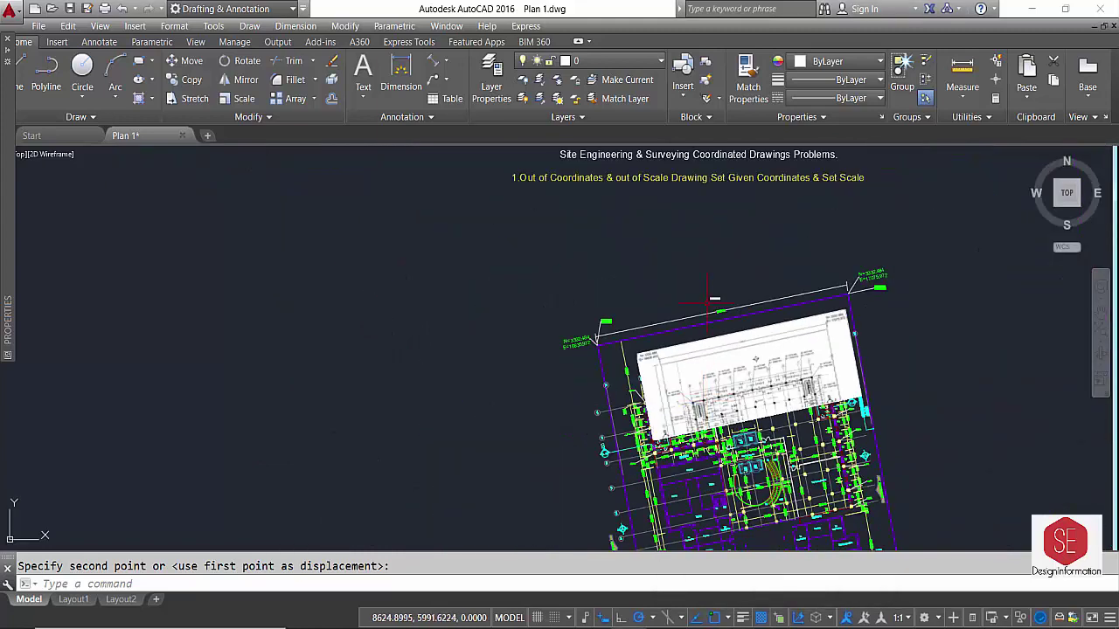
scroll(704, 335, "up", 10)
type("0.06666")
scroll(704, 335, "down", 4)
scroll(639, 343, "down", 4)
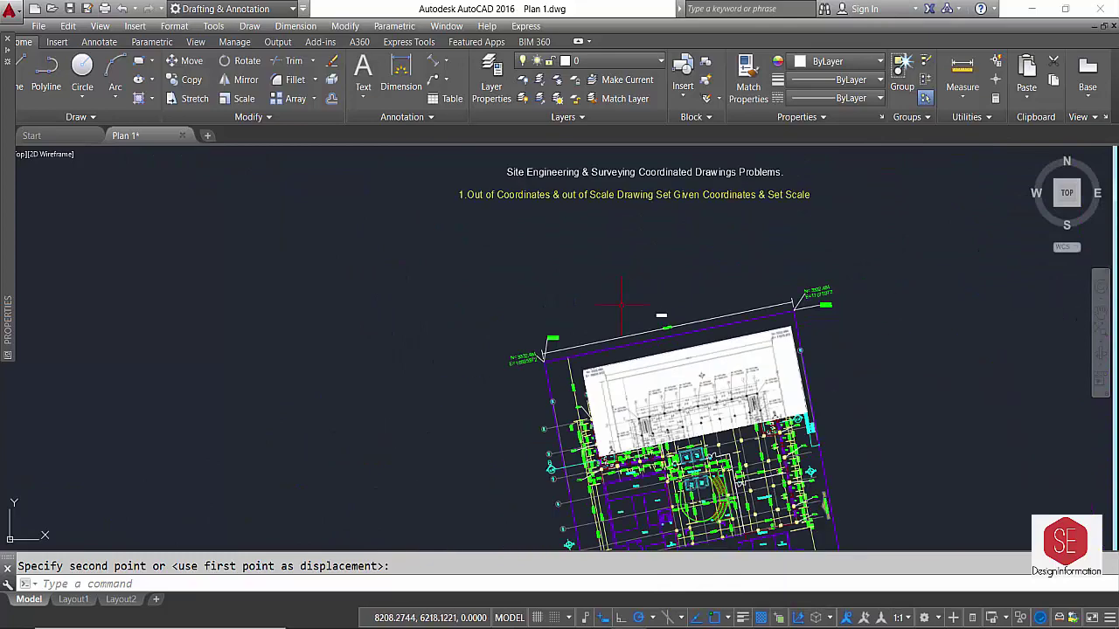
scroll(665, 328, "up", 2)
scroll(664, 328, "up", 2)
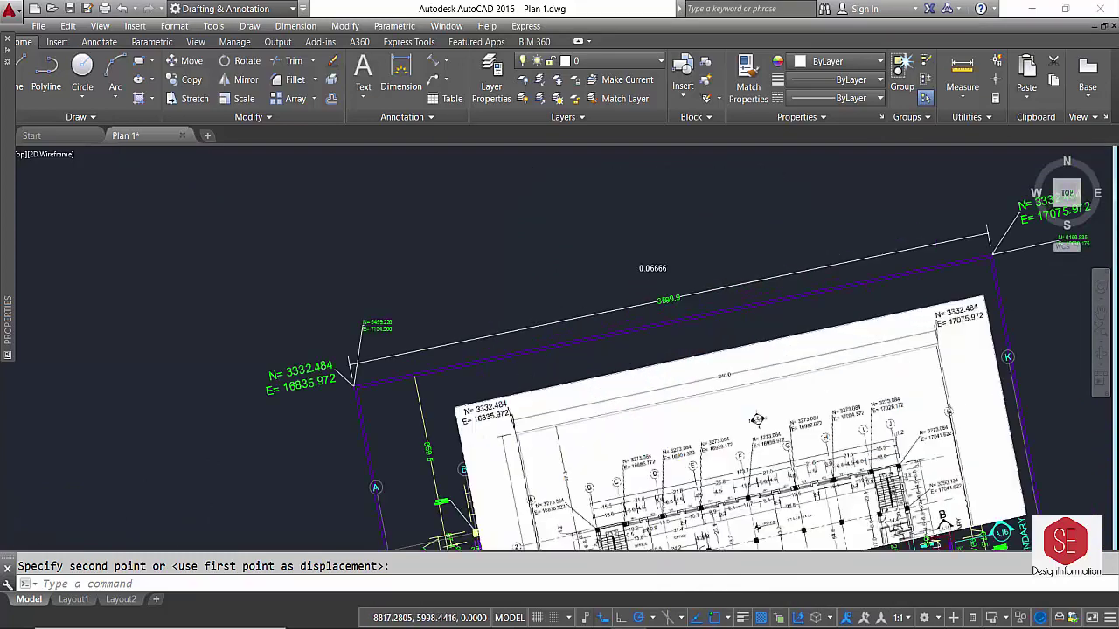
scroll(647, 289, "up", 2)
left_click(658, 239)
left_click(628, 280)
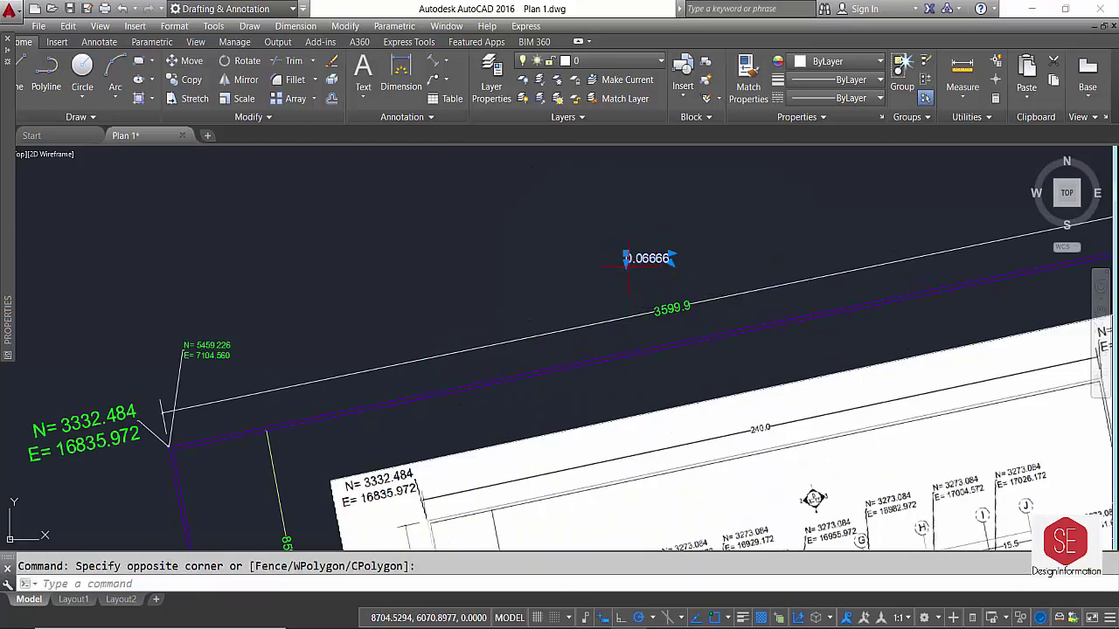
key("Escape")
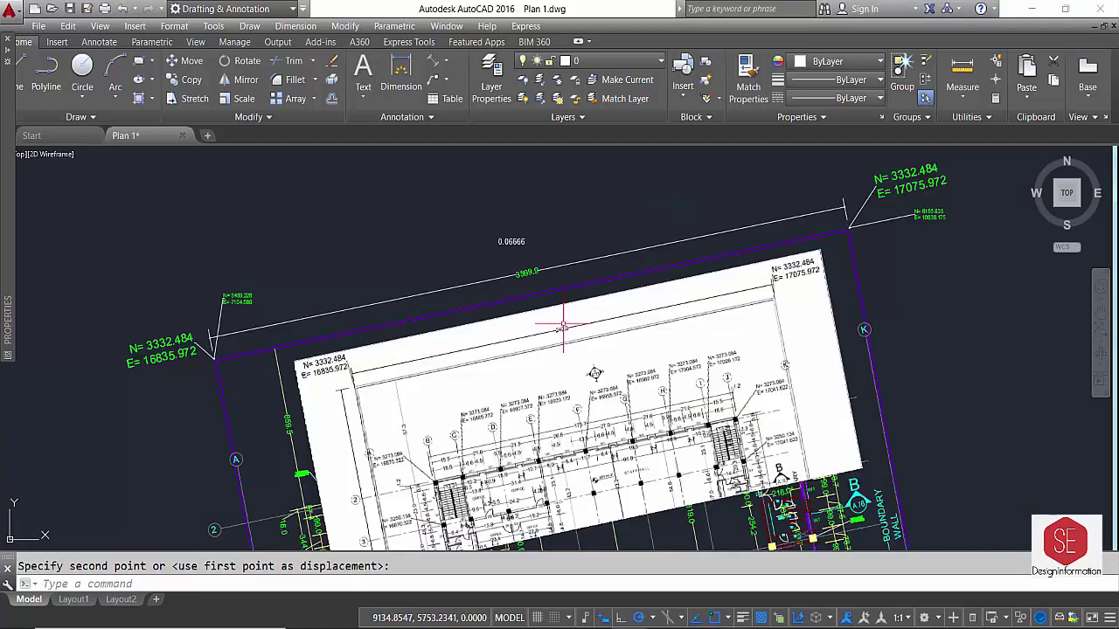
scroll(570, 324, "up", 4)
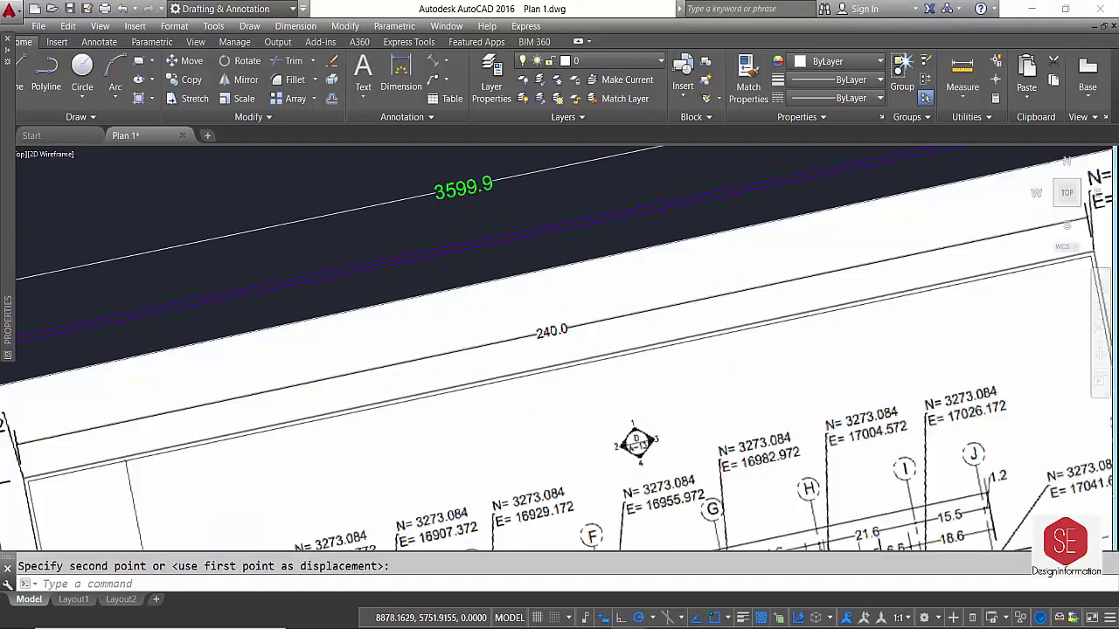
scroll(468, 192, "down", 2)
scroll(426, 221, "down", 2)
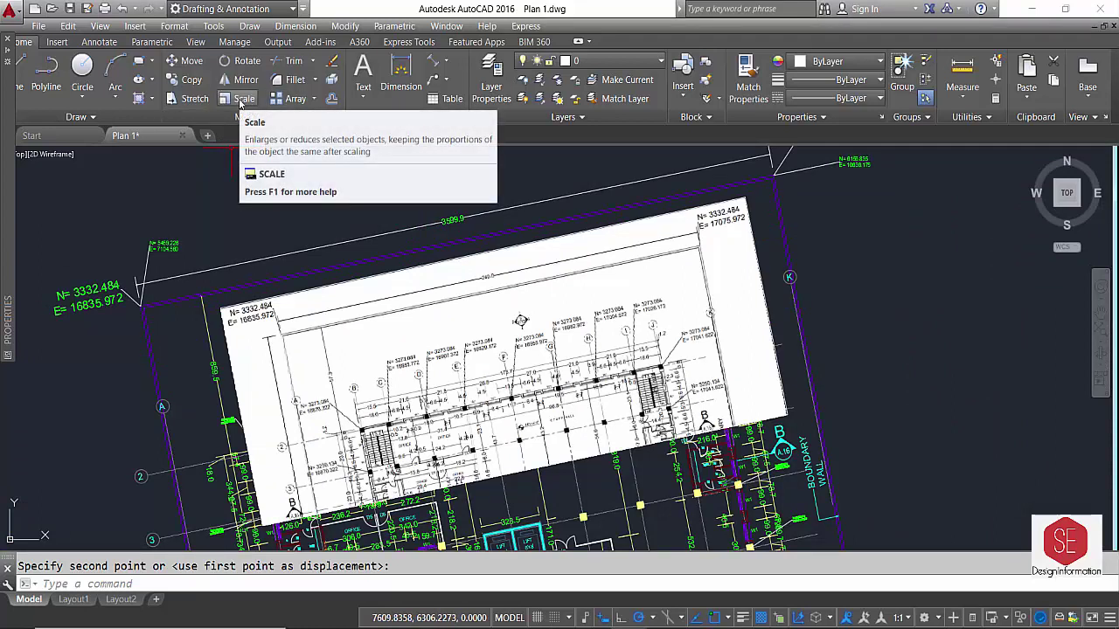
Scale the 3599.9 dimension line by factor 0.06666 so it reads 240.0
left_click(242, 101)
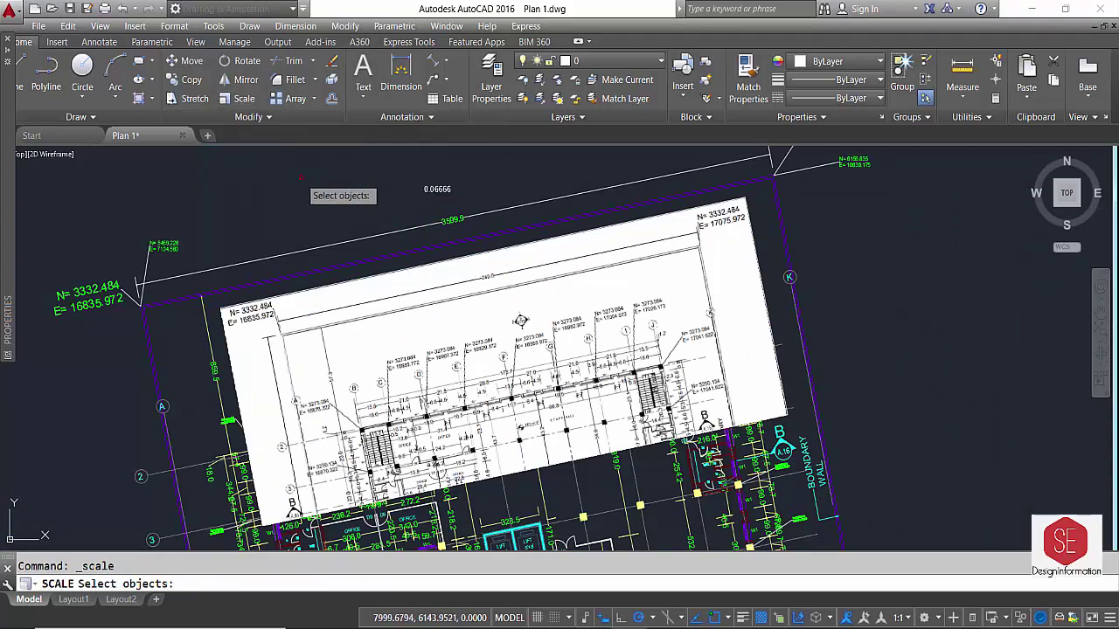
key("Escape")
type("SC")
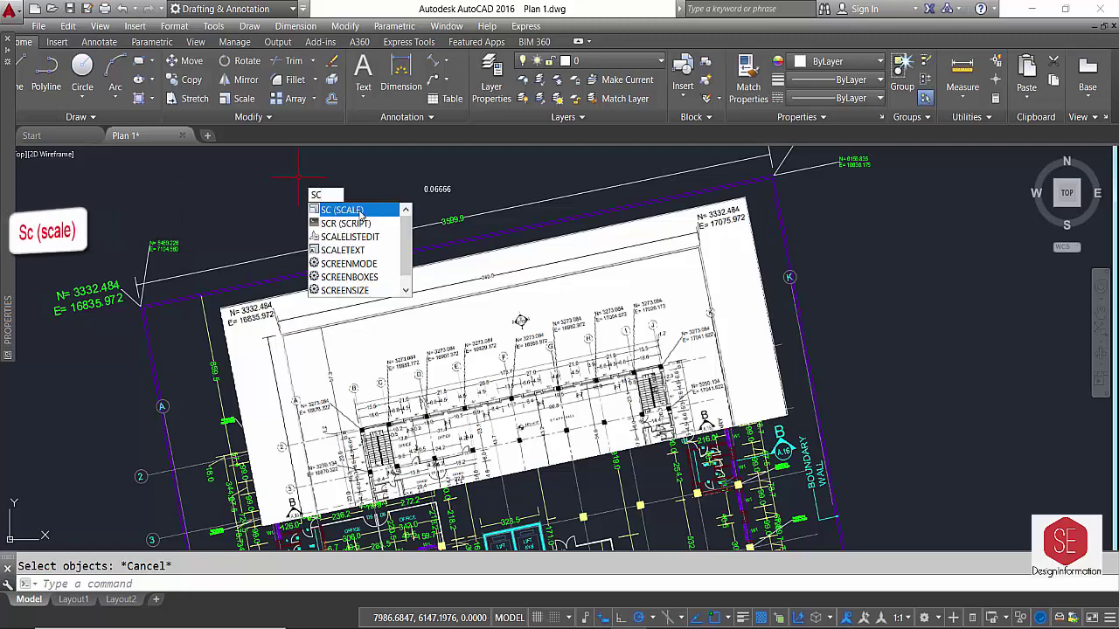
left_click(360, 211)
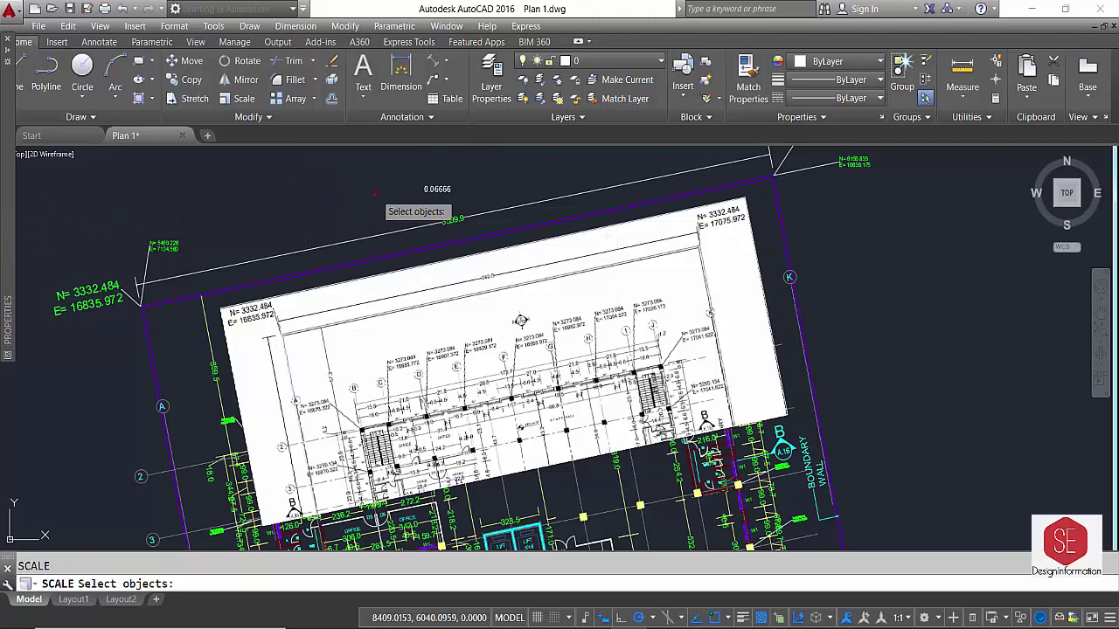
left_click(426, 226)
scroll(457, 214, "up", 2)
right_click(456, 203)
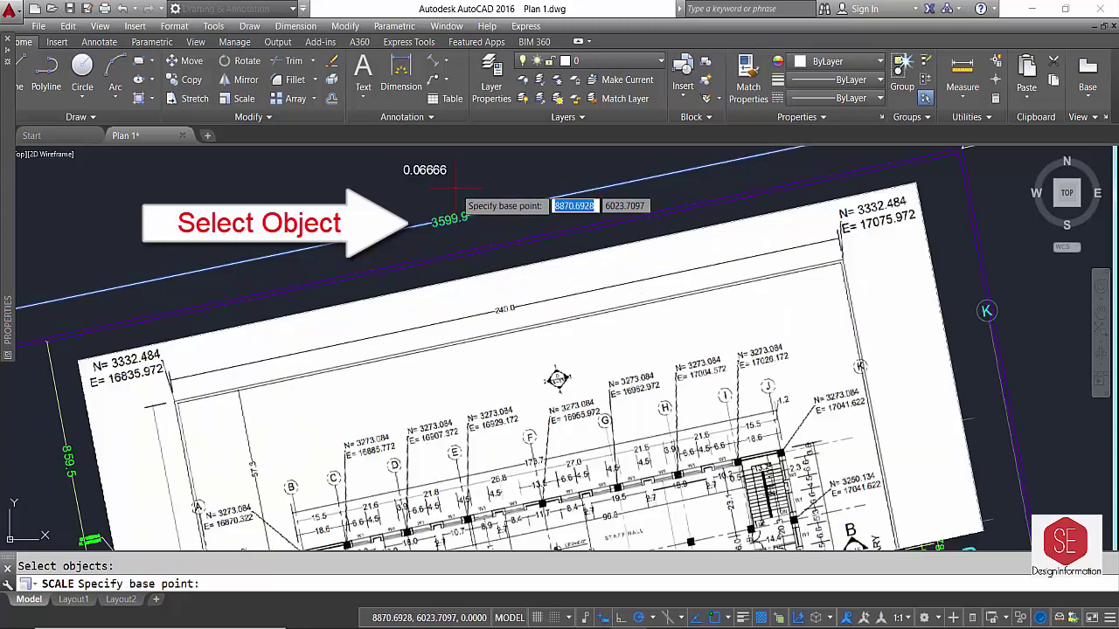
left_click(469, 180)
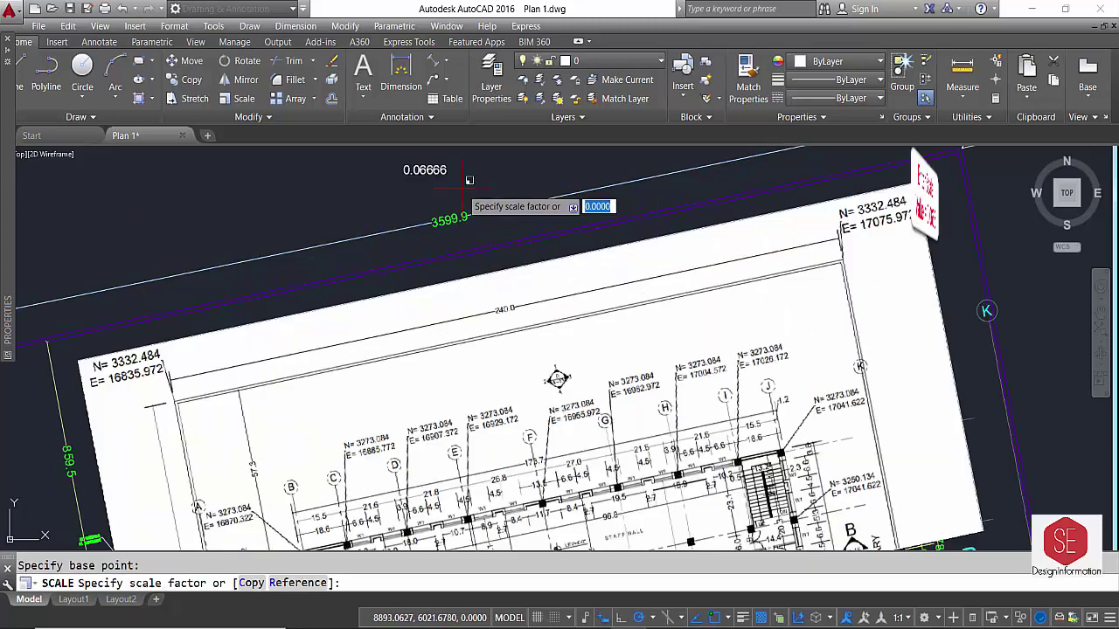
type("0")
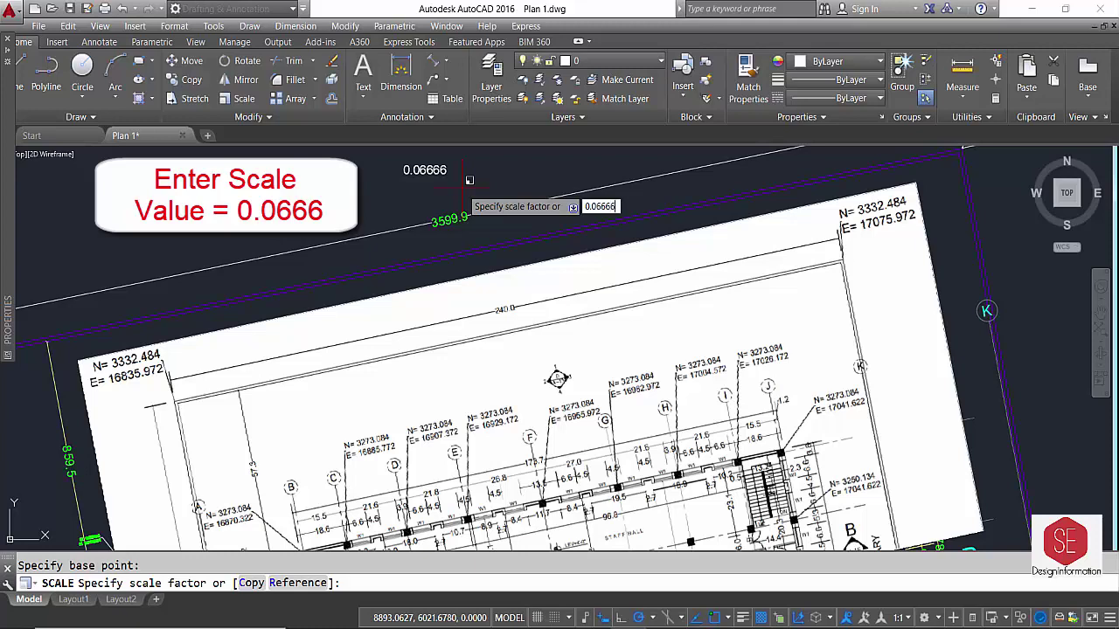
right_click(468, 180)
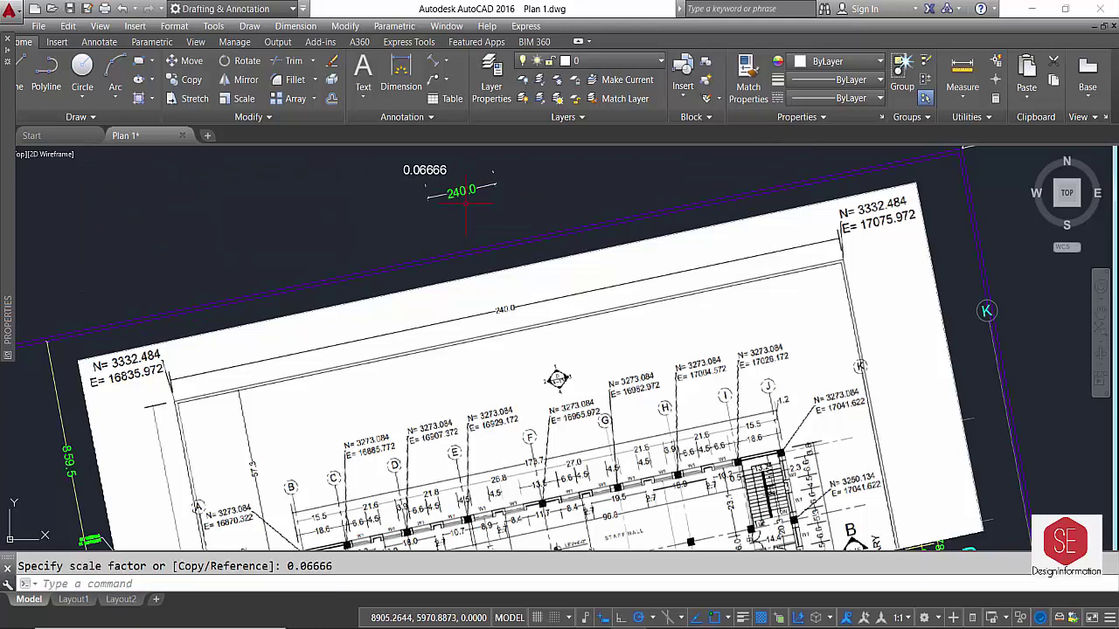
scroll(466, 203, "up", 5)
scroll(413, 166, "down", 3)
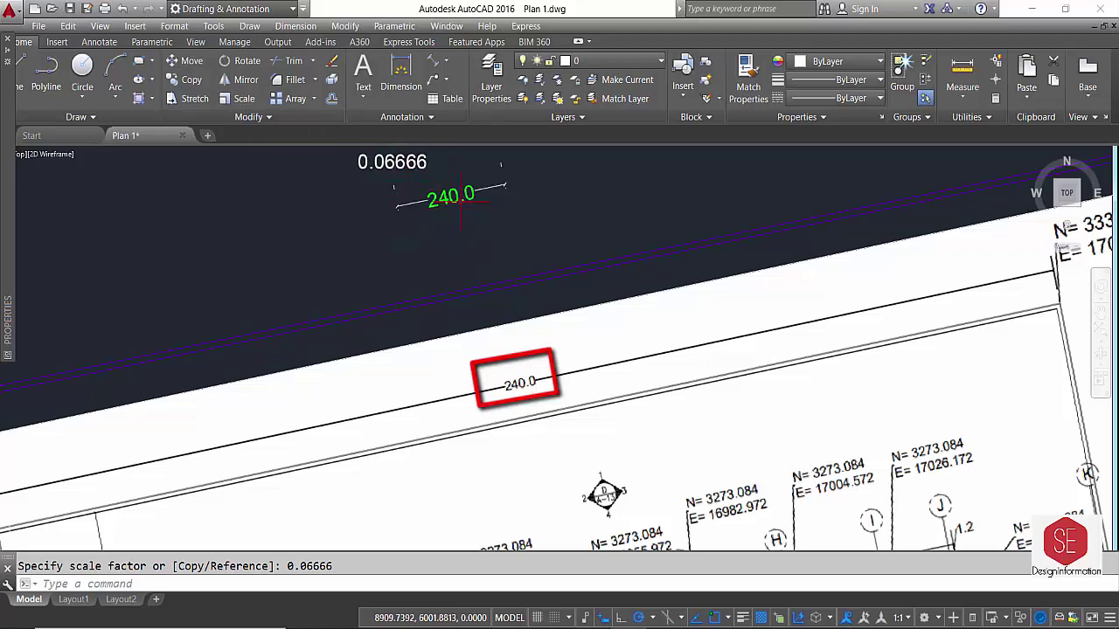
scroll(461, 194, "down", 3)
scroll(460, 195, "down", 2)
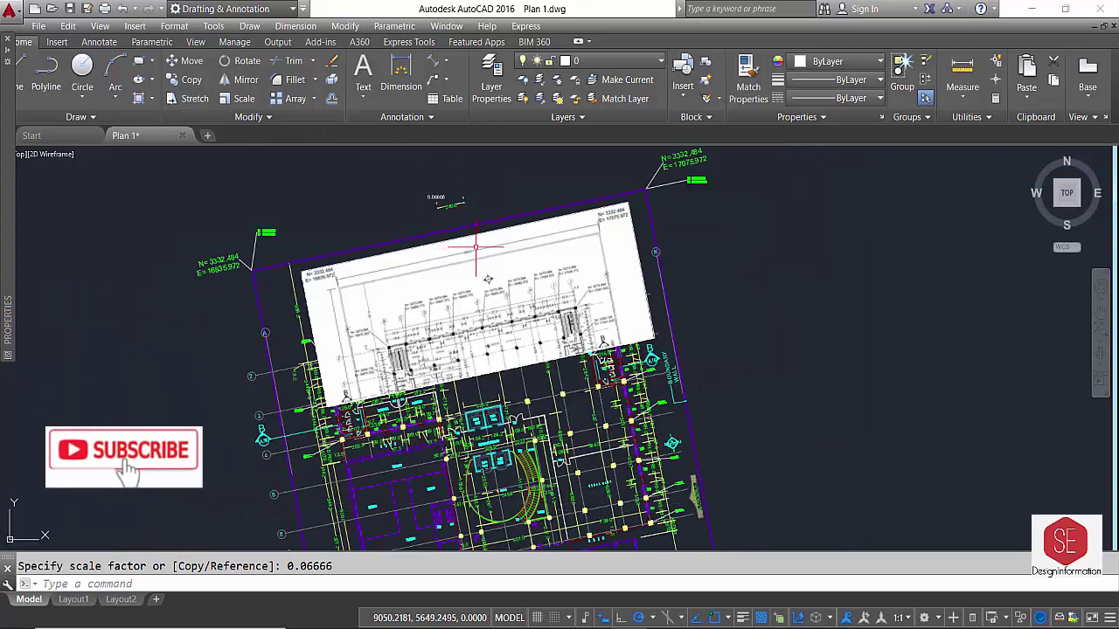
key("Escape")
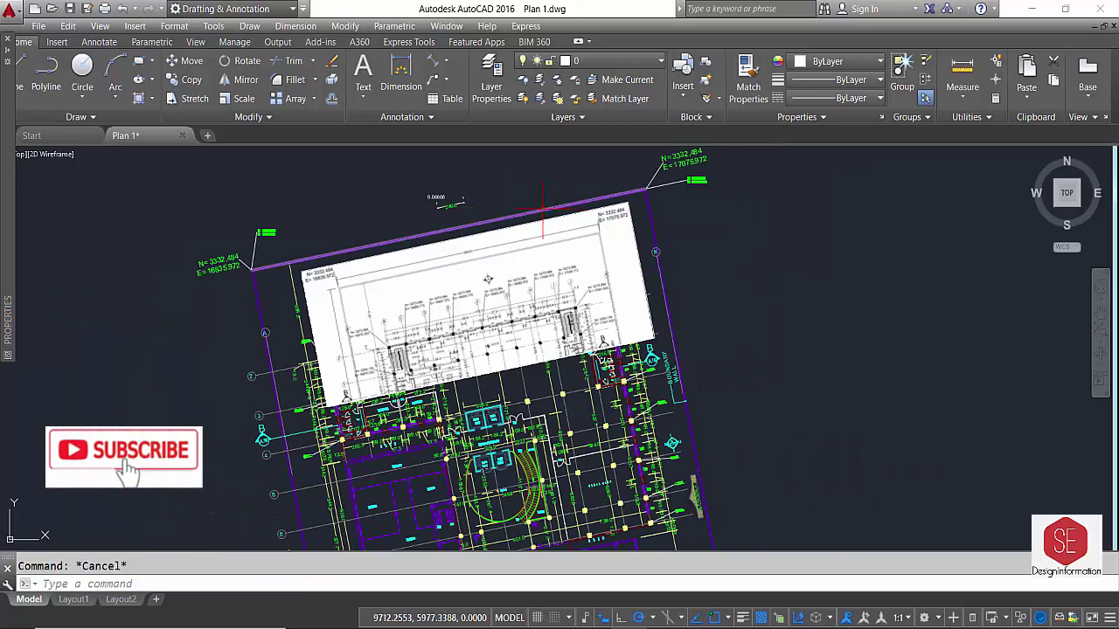
scroll(525, 209, "up", 3)
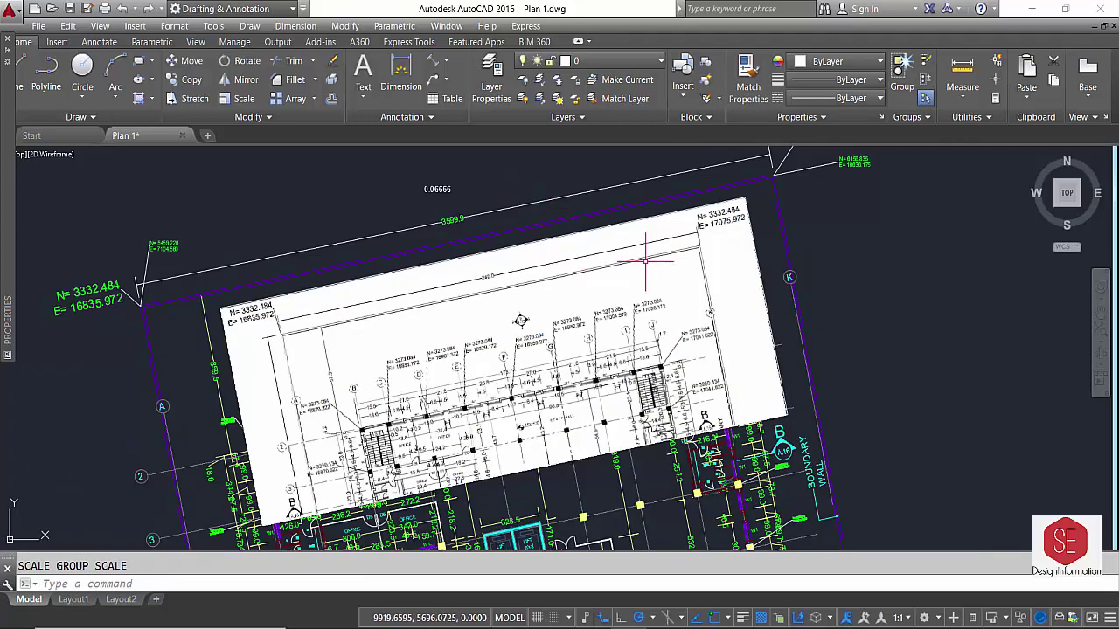
type("m")
Move the plan image to the right, clear of the survey plan
key("Return")
left_click(662, 216)
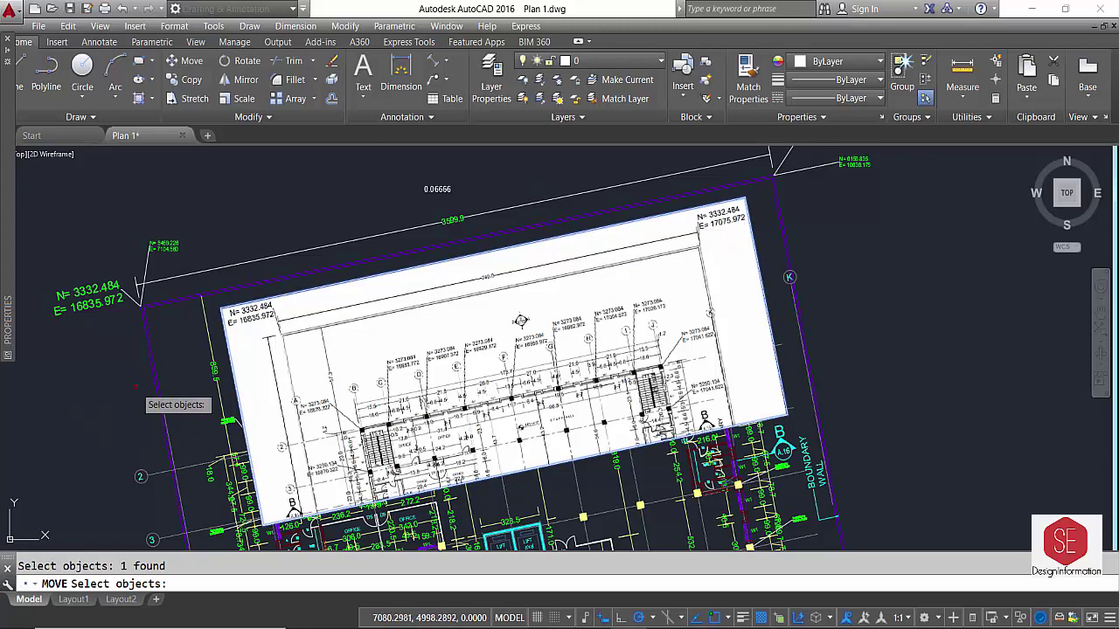
key("Return")
left_click(171, 355)
scroll(171, 355, "down", 2)
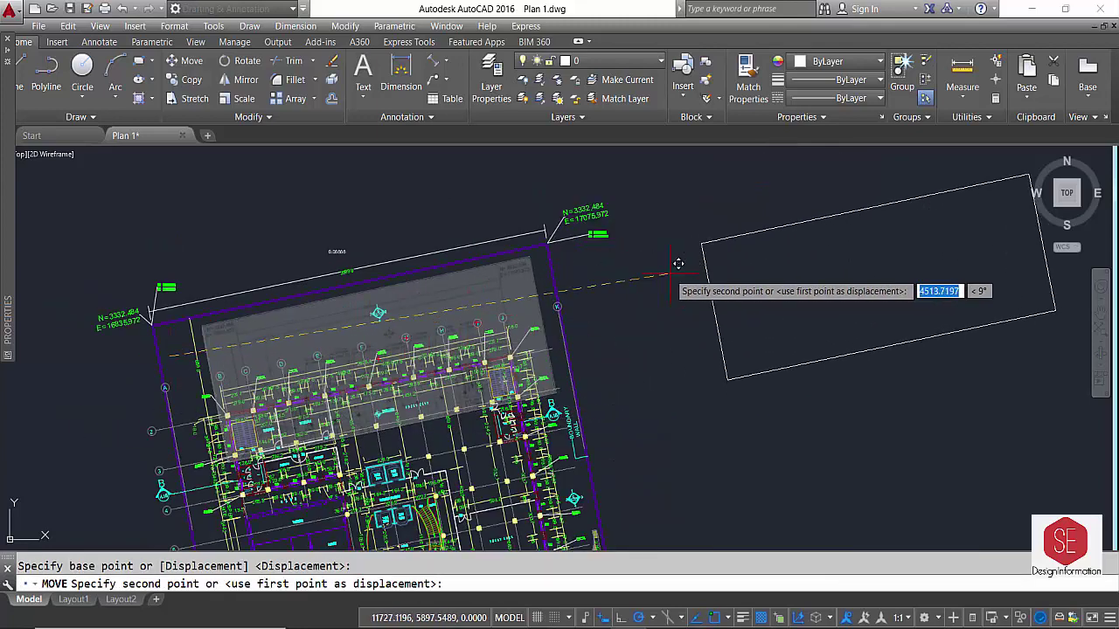
scroll(402, 297, "down", 2)
Create block 'xy' from the whole survey plan's 2805 objects using a window selection
type("b")
key("Return")
type("xy")
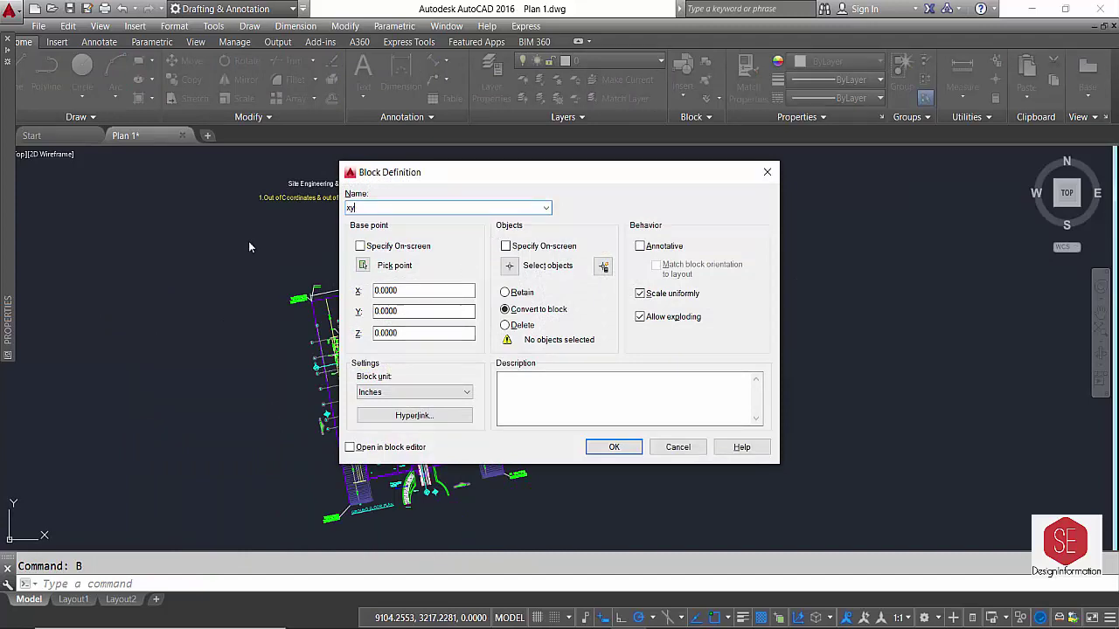
left_click(512, 271)
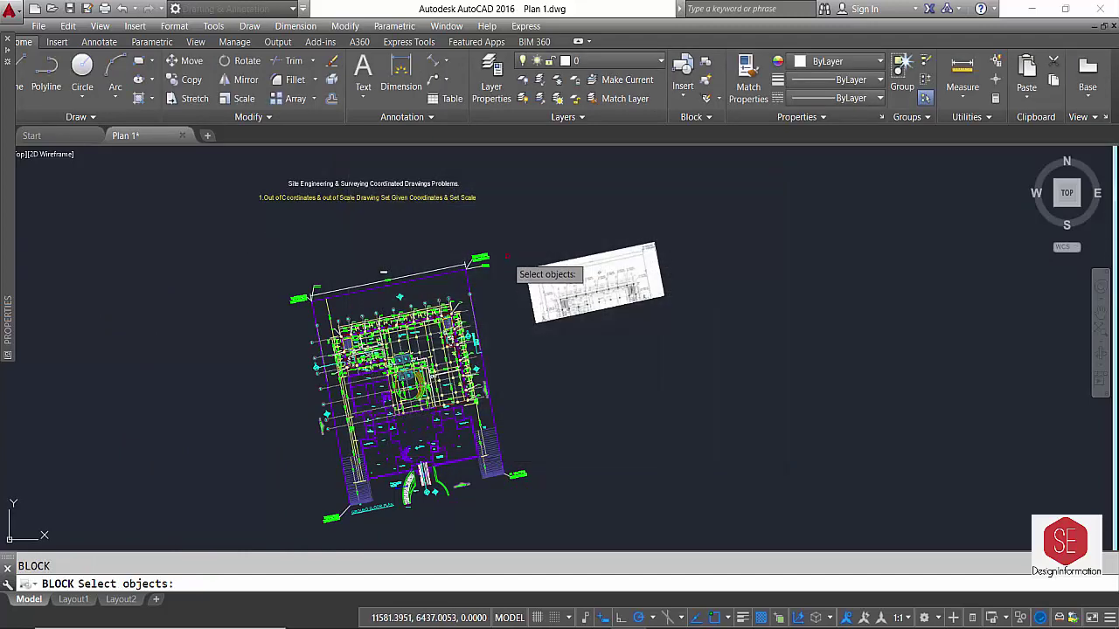
left_click(507, 239)
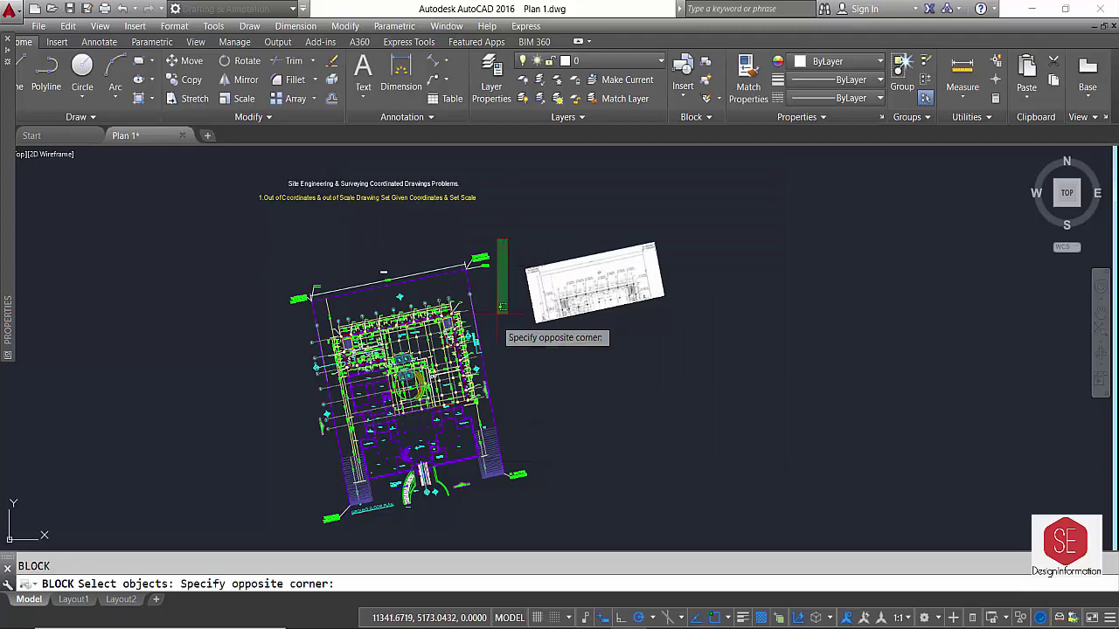
left_click(278, 528)
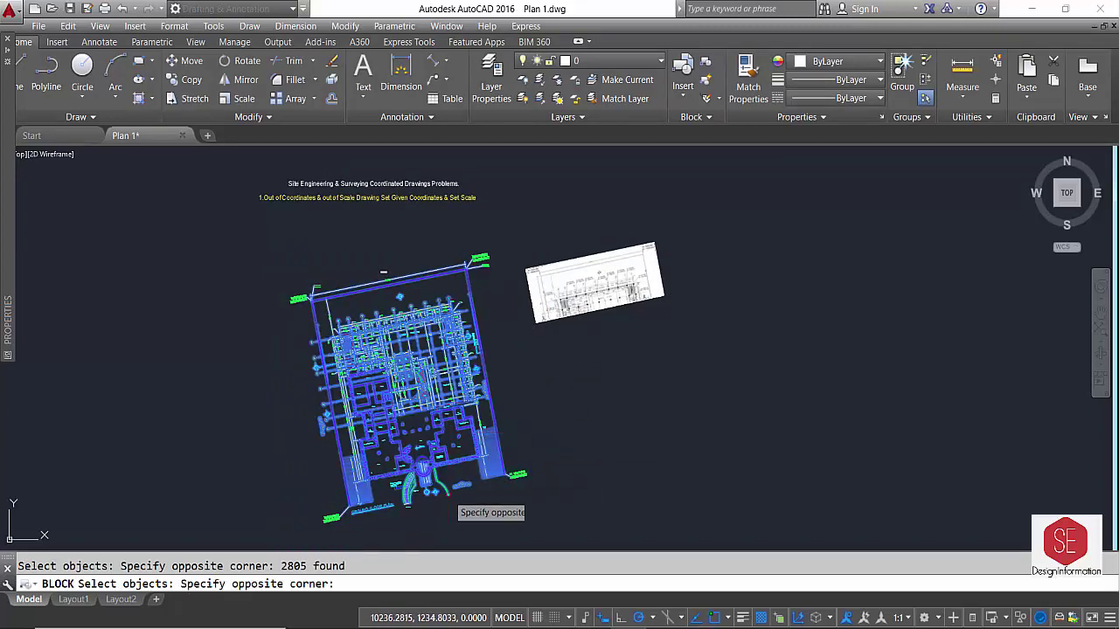
left_click(451, 491)
key("Return")
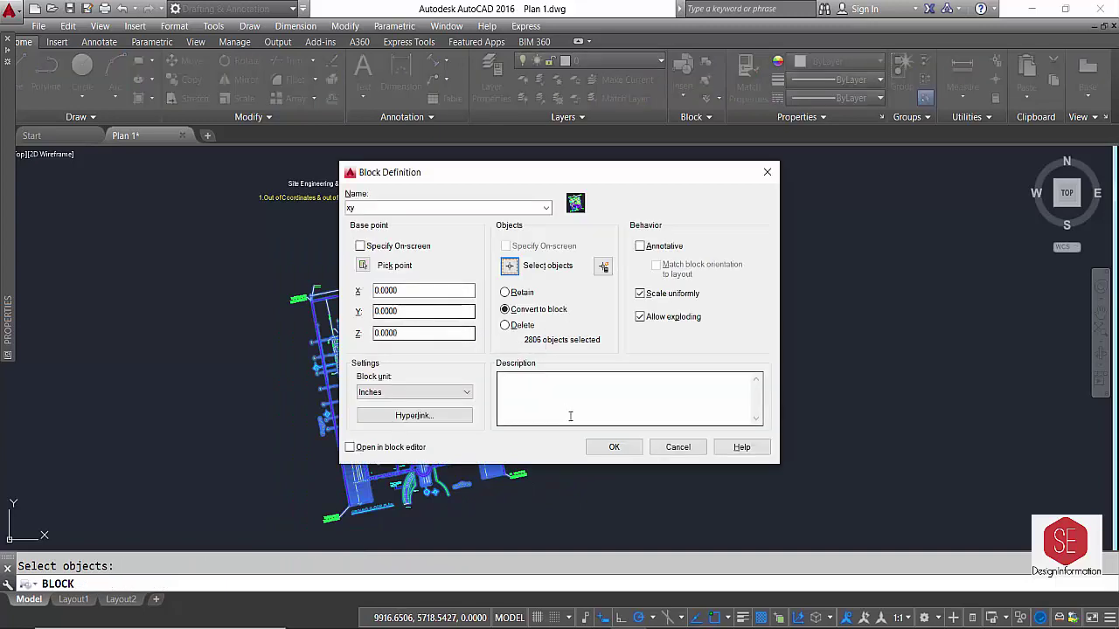
left_click(609, 448)
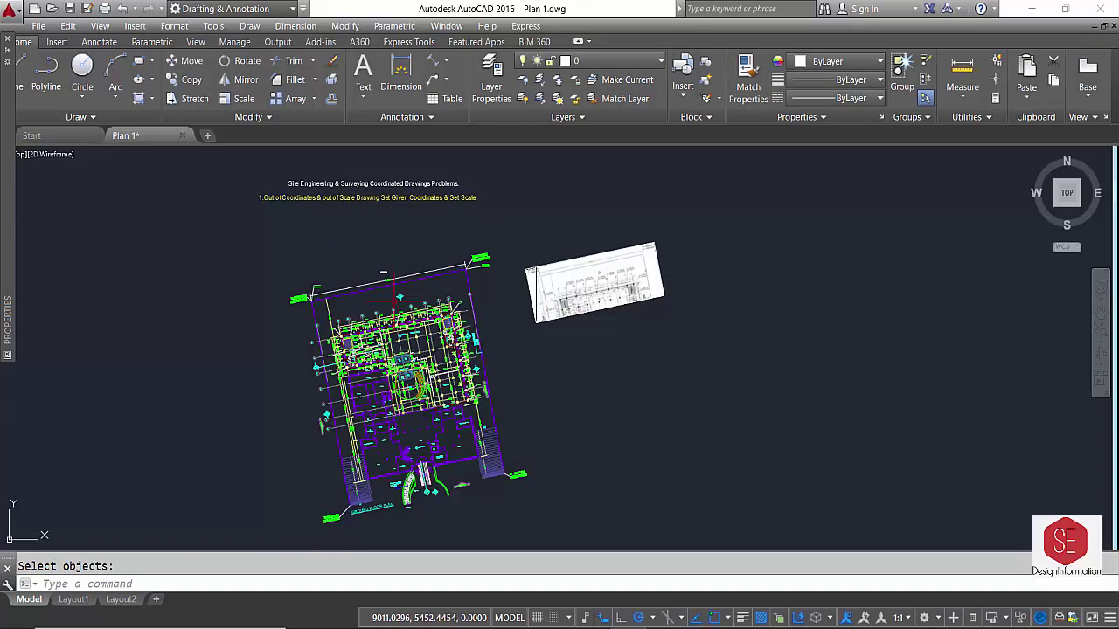
key("Escape")
Zoom to the xy survey plan block and select it
scroll(392, 271, "up", 2)
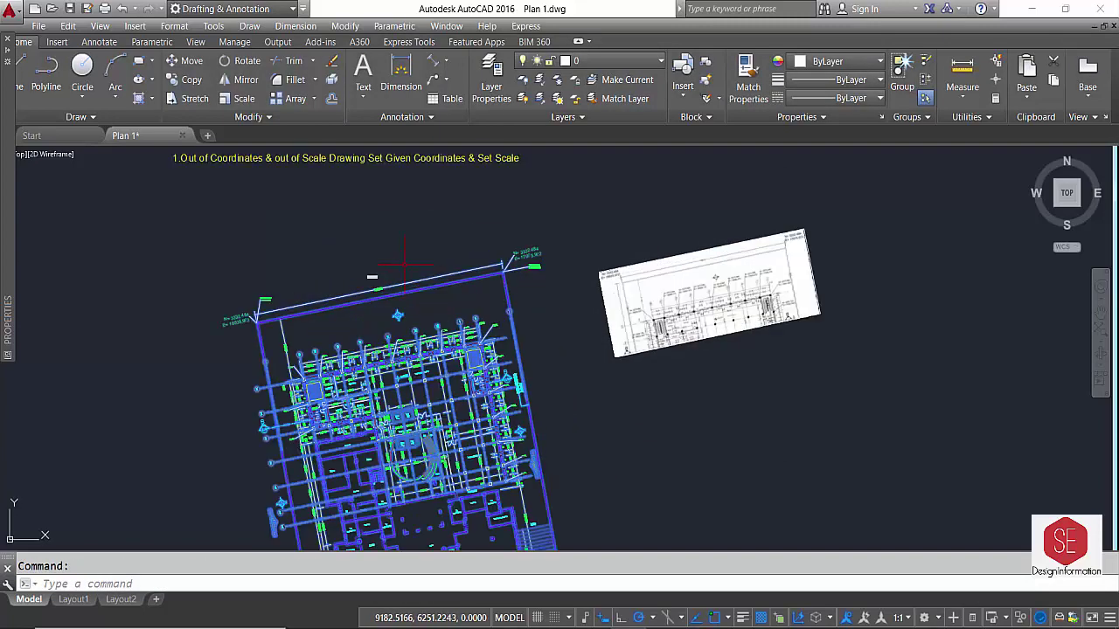
scroll(338, 297, "up", 2)
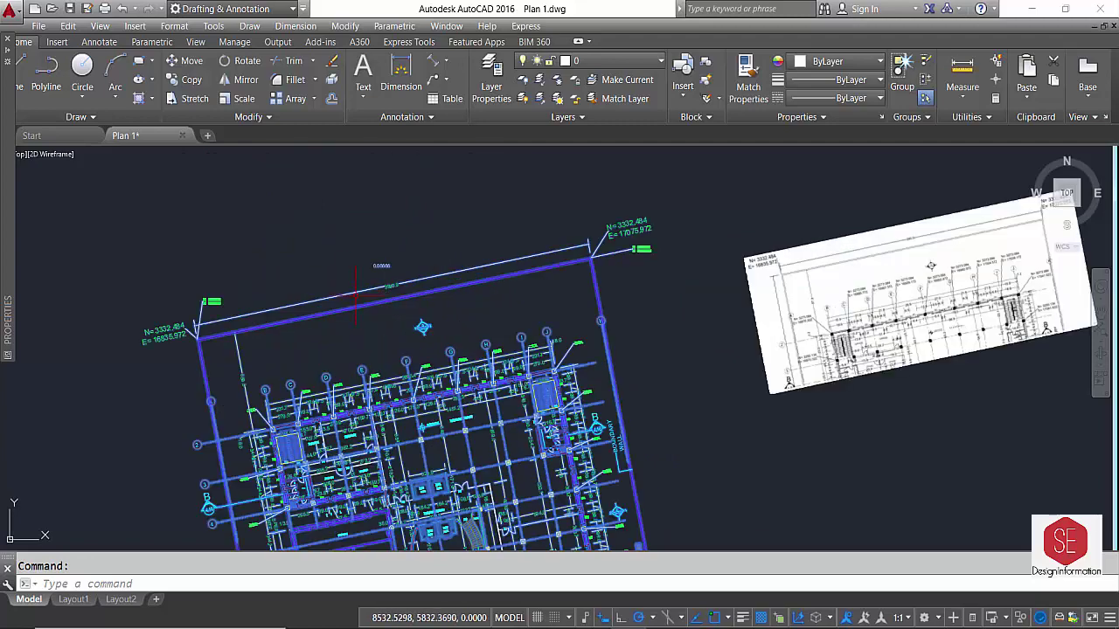
scroll(375, 280, "up", 2)
scroll(503, 262, "up", 2)
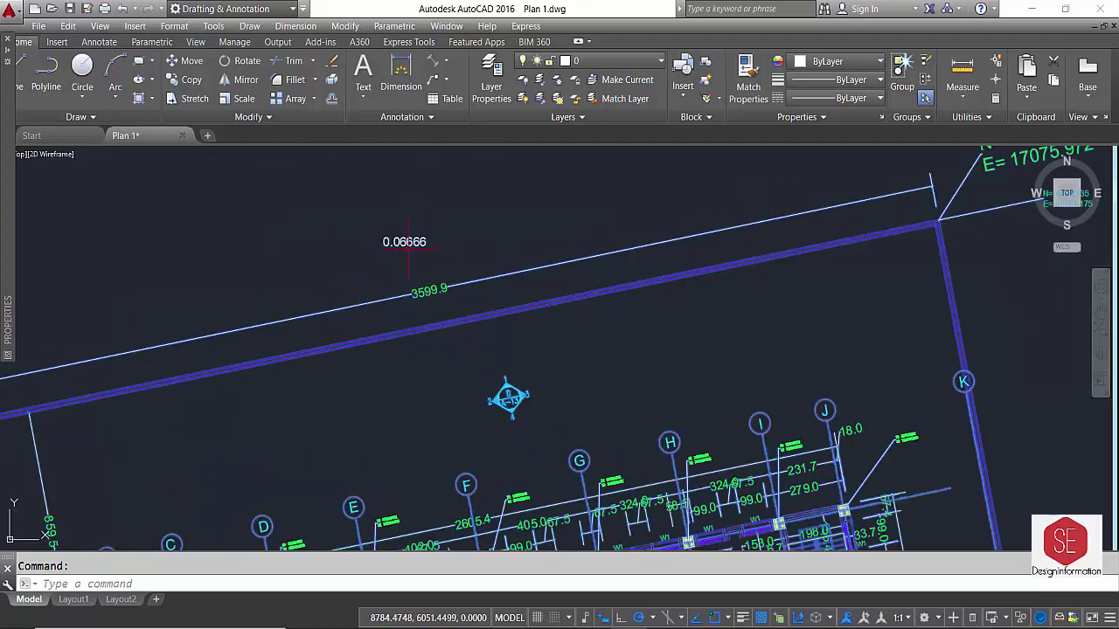
scroll(429, 280, "down", 2)
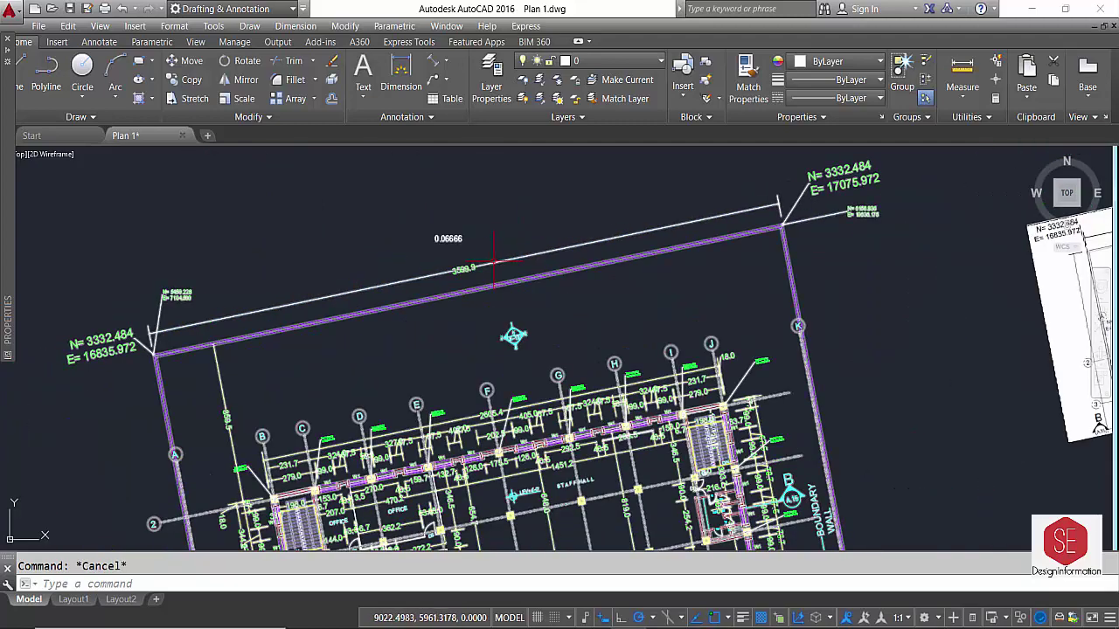
left_click(494, 261)
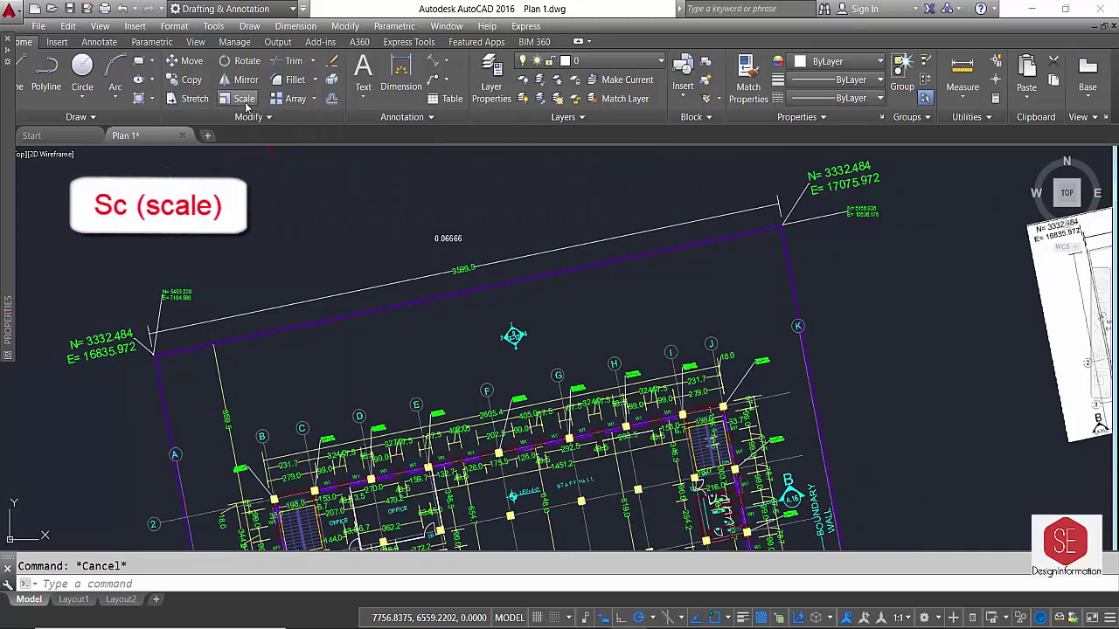
Scale the xy block by a factor of 0.06666 from a picked base point
left_click(245, 102)
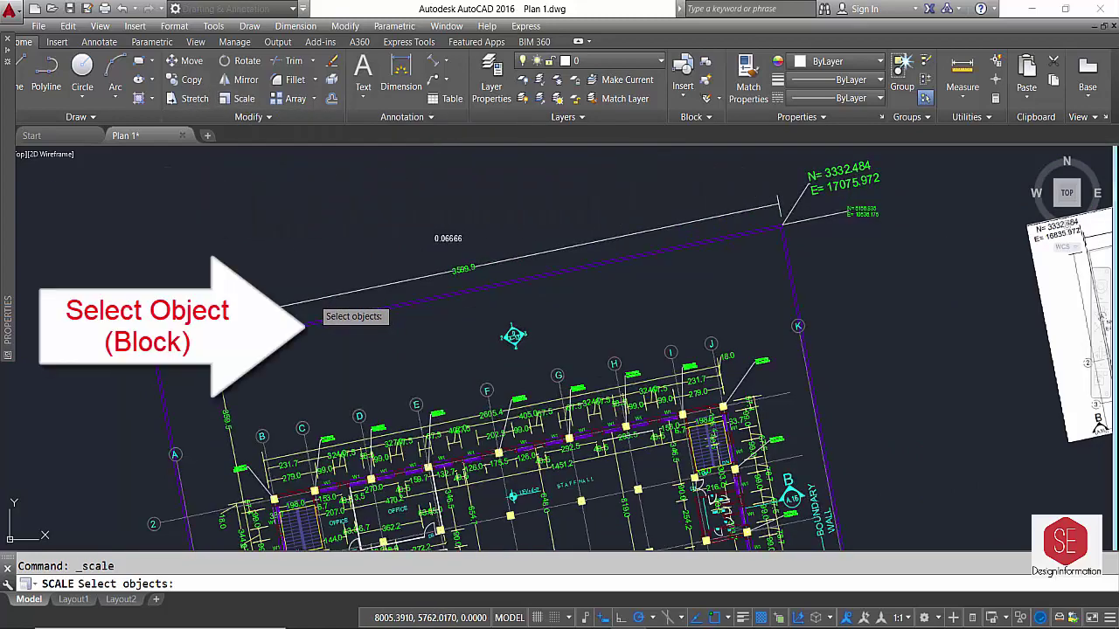
left_click(316, 298)
scroll(350, 280, "down", 5)
right_click(350, 280)
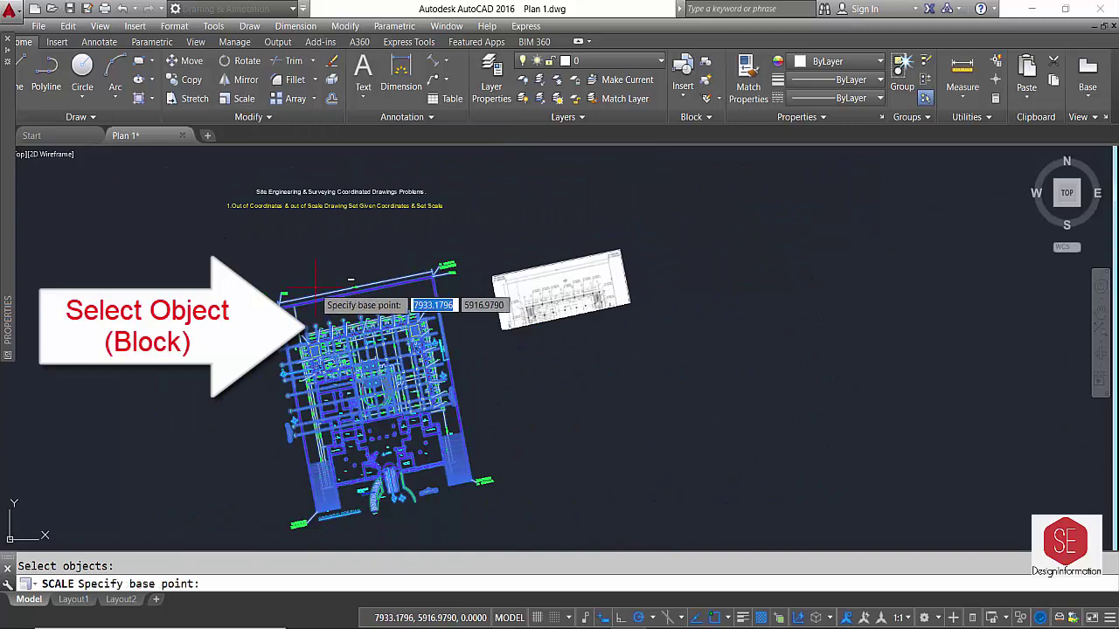
left_click(315, 288)
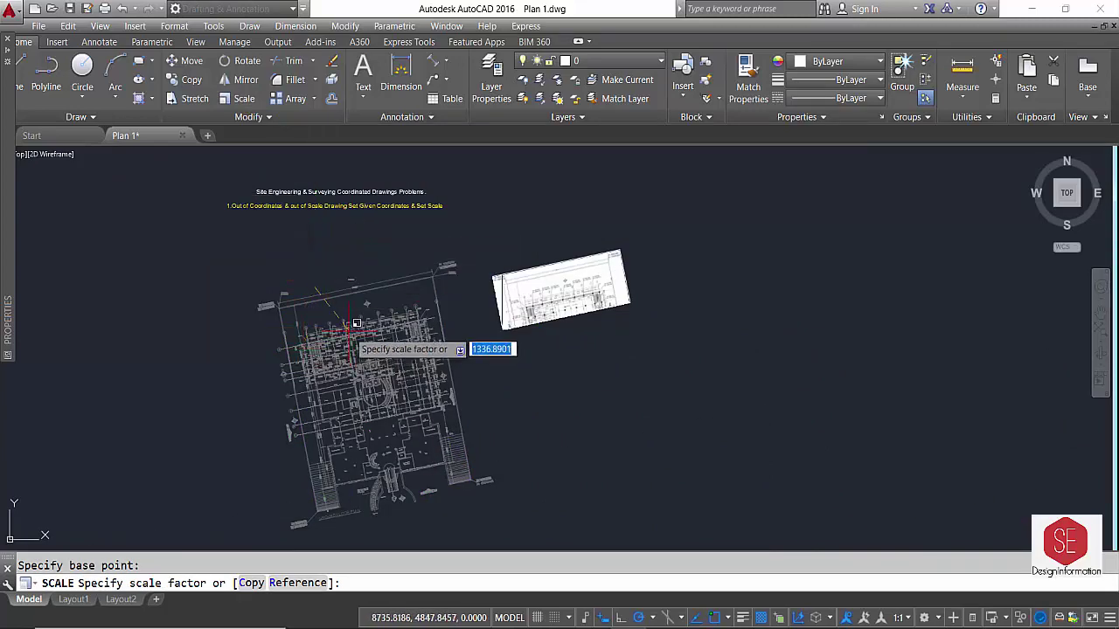
scroll(313, 240, "up", 3)
scroll(310, 253, "up", 2)
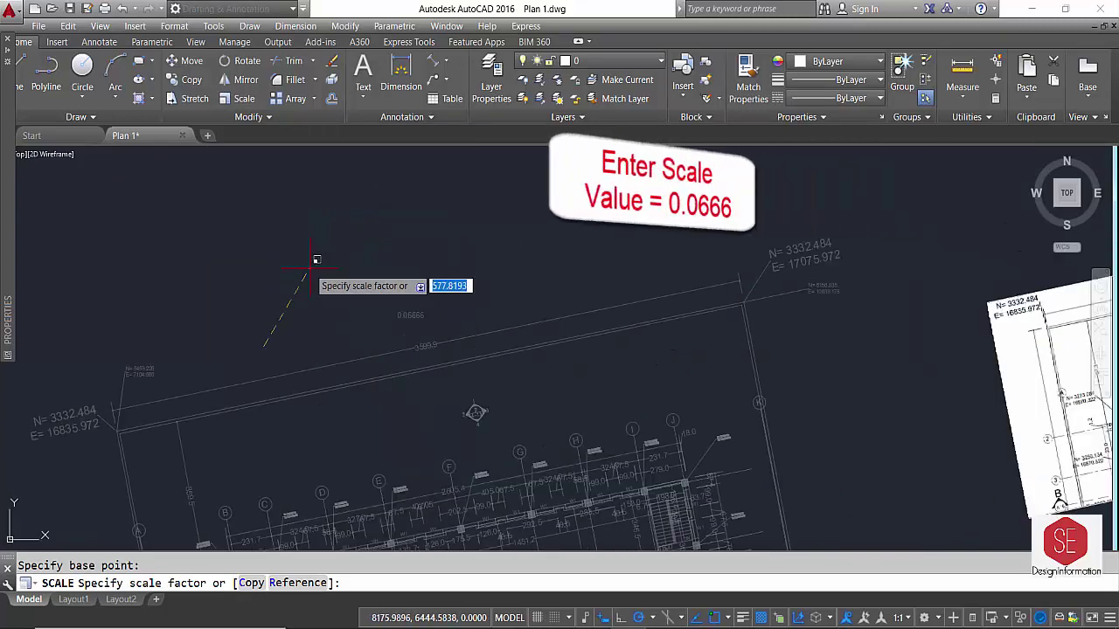
scroll(368, 305, "up", 2)
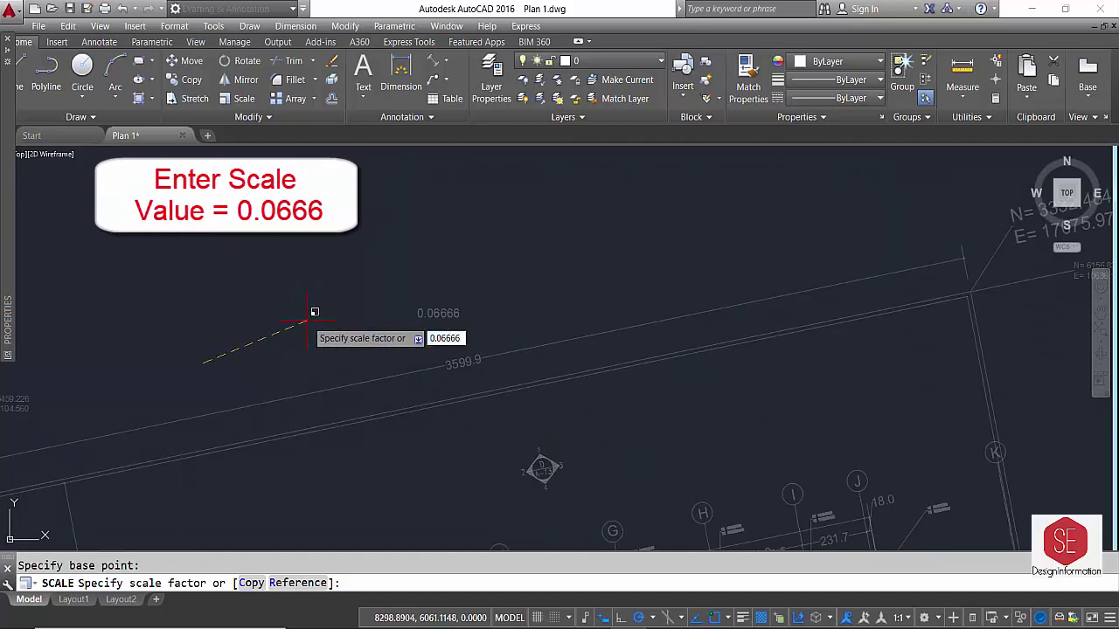
right_click(306, 322)
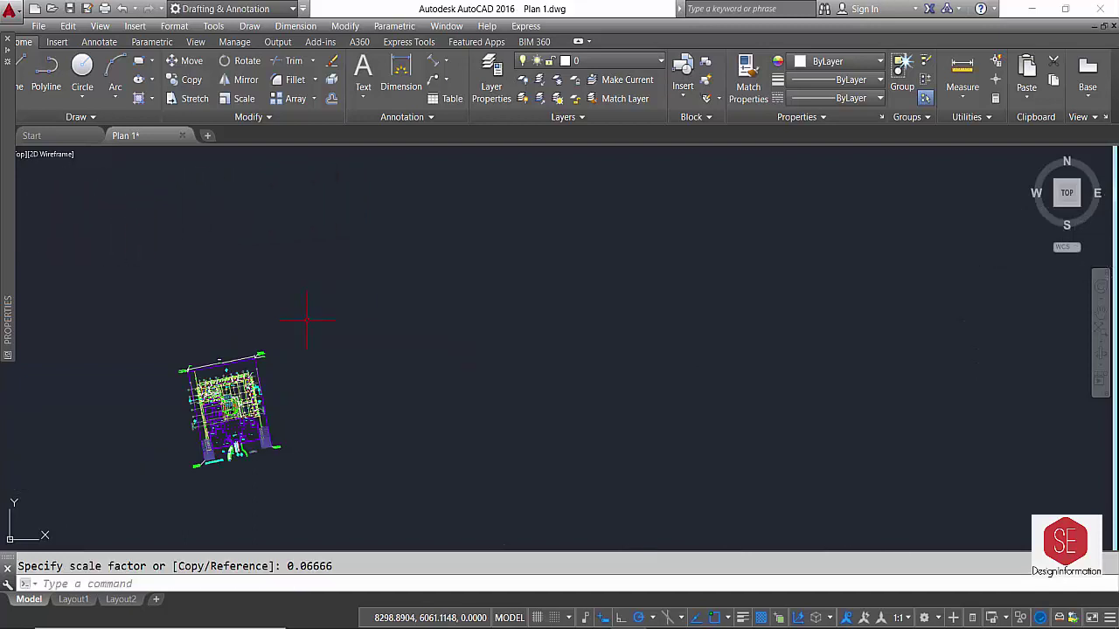
scroll(338, 329, "down", 3)
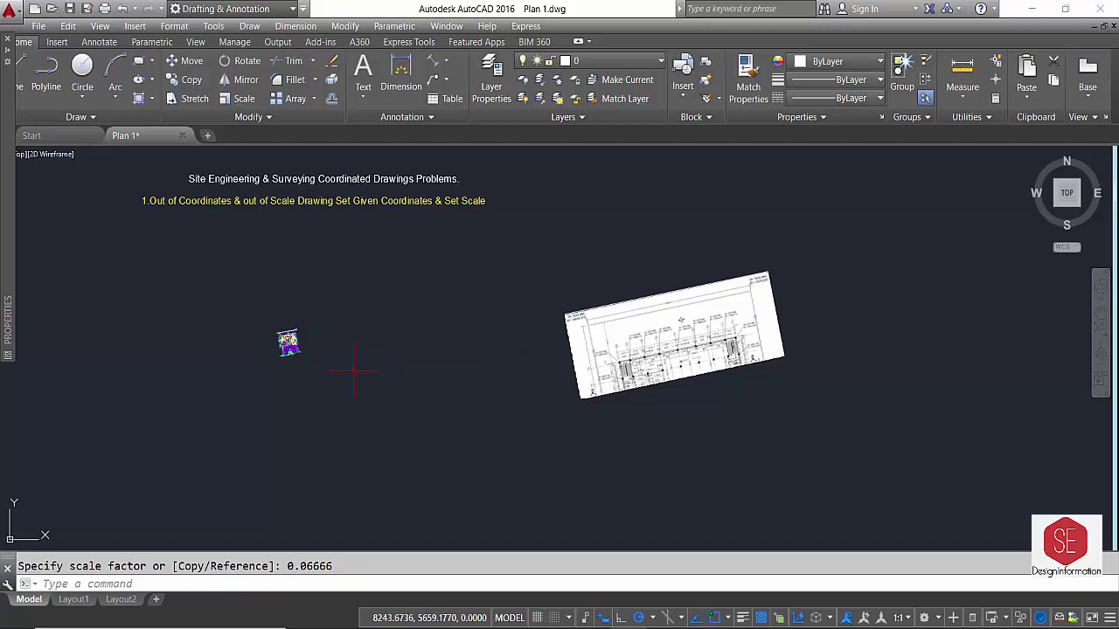
Add an aligned dimension between the top boundary's corners, placed above it and reading 240.0
scroll(612, 548, "up", 2)
left_click(577, 427)
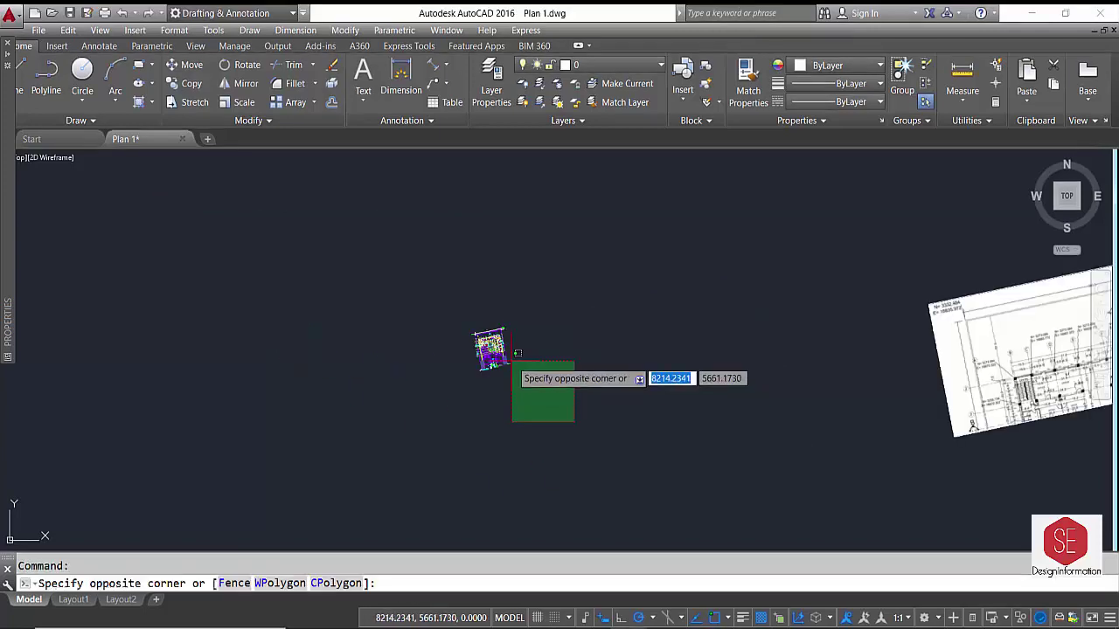
left_click(856, 493)
scroll(797, 416, "down", 2)
scroll(517, 379, "up", 2)
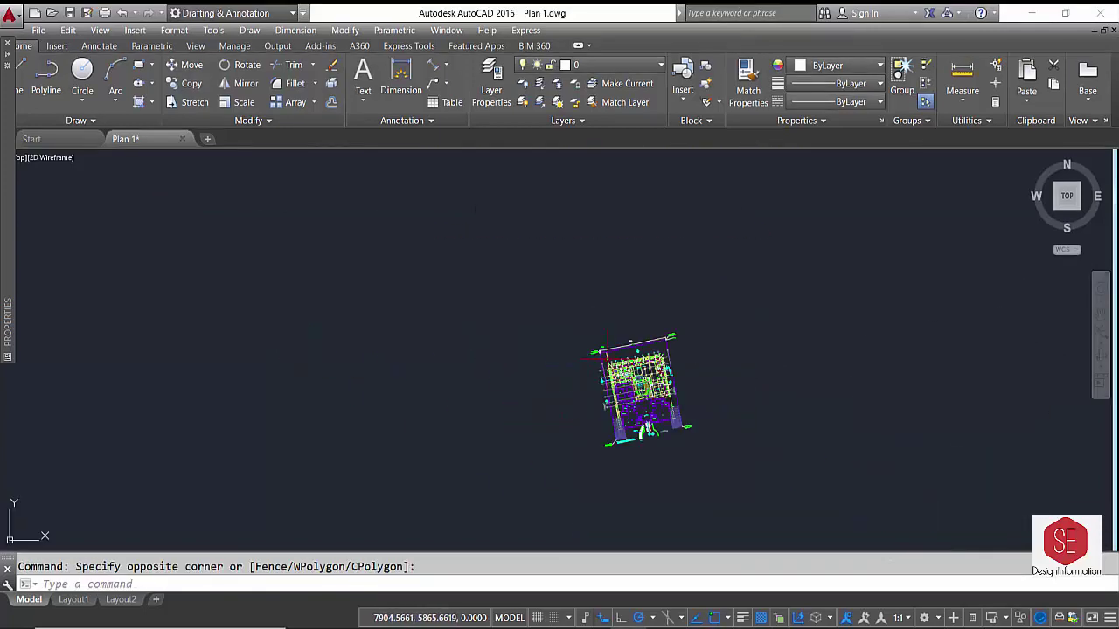
scroll(515, 372, "up", 3)
scroll(513, 358, "up", 3)
scroll(511, 345, "down", 2)
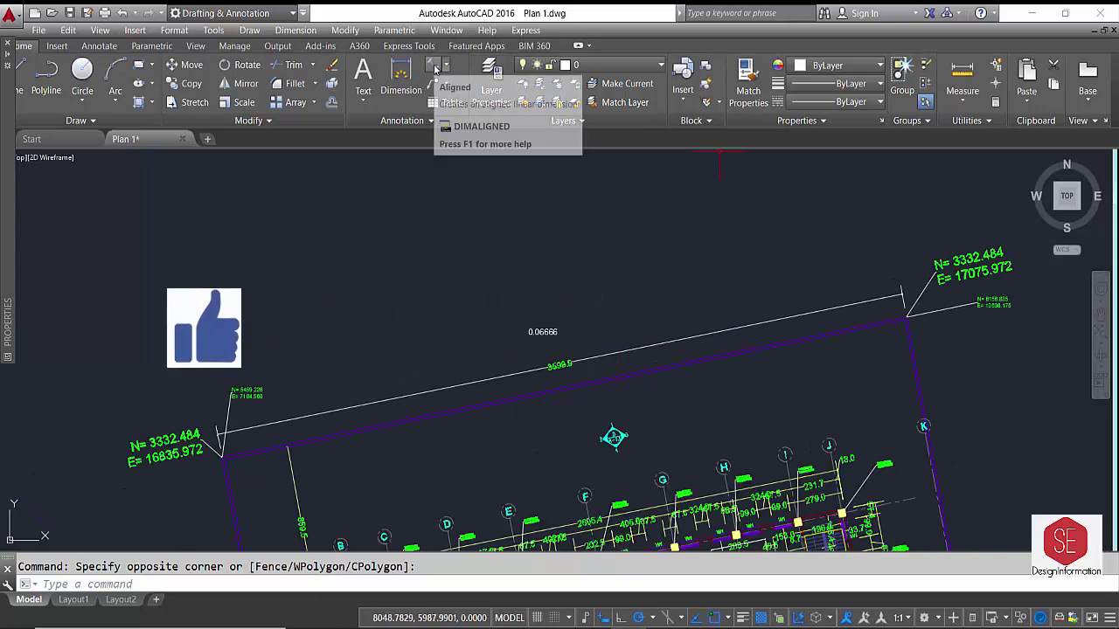
left_click(432, 65)
left_click(219, 427)
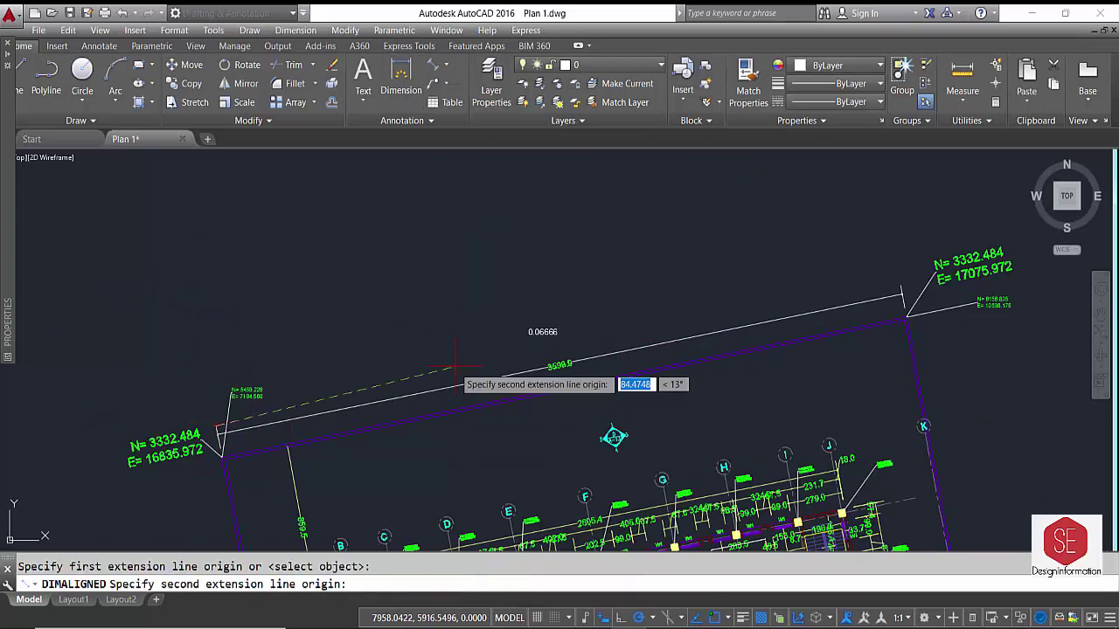
left_click(900, 292)
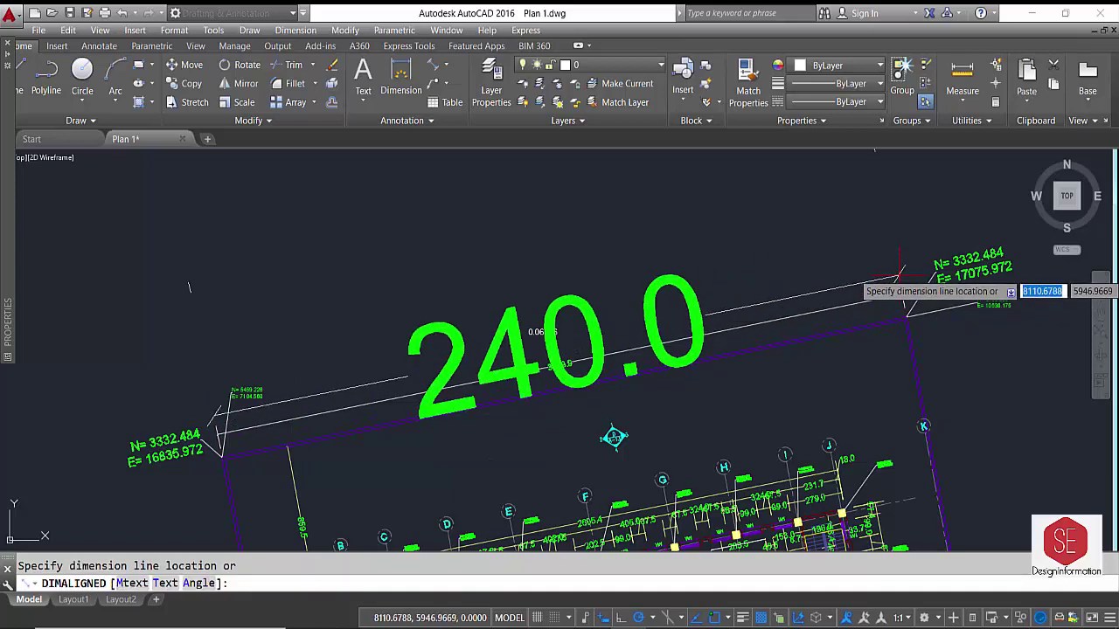
left_click(878, 229)
scroll(418, 320, "down", 2)
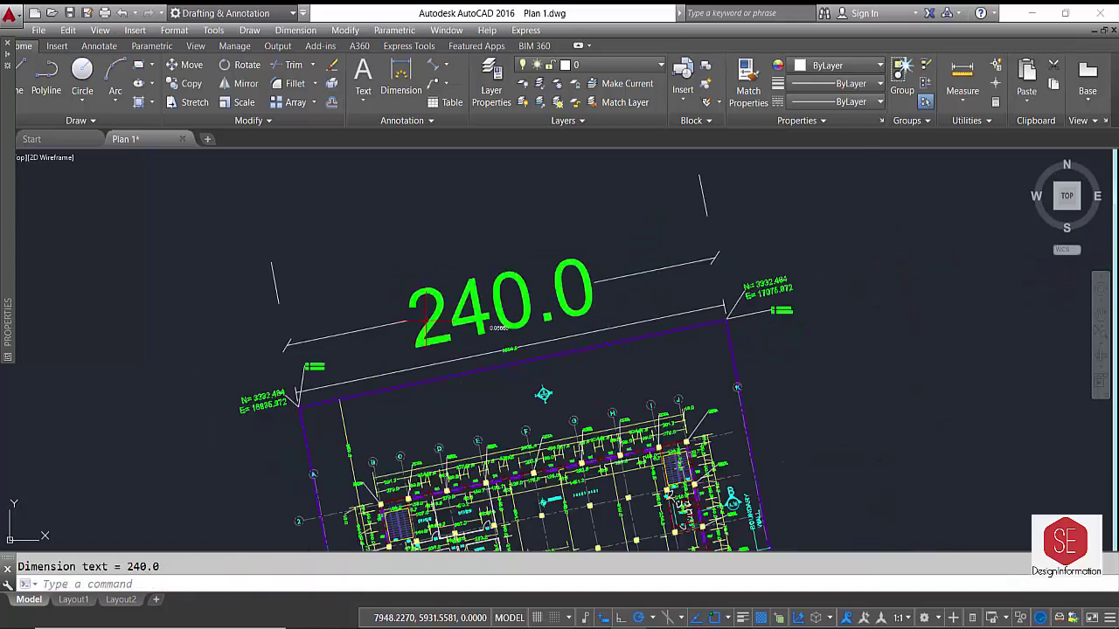
scroll(418, 320, "down", 2)
type("X")
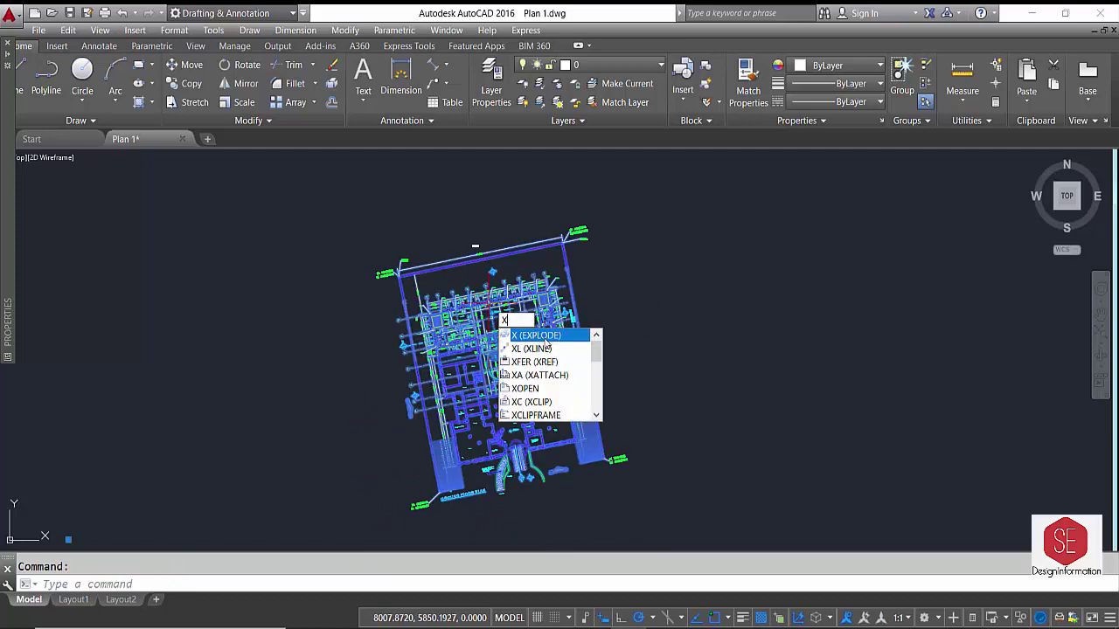
Explode the survey plan and set dimension style W's overall scale to 1
key("Return")
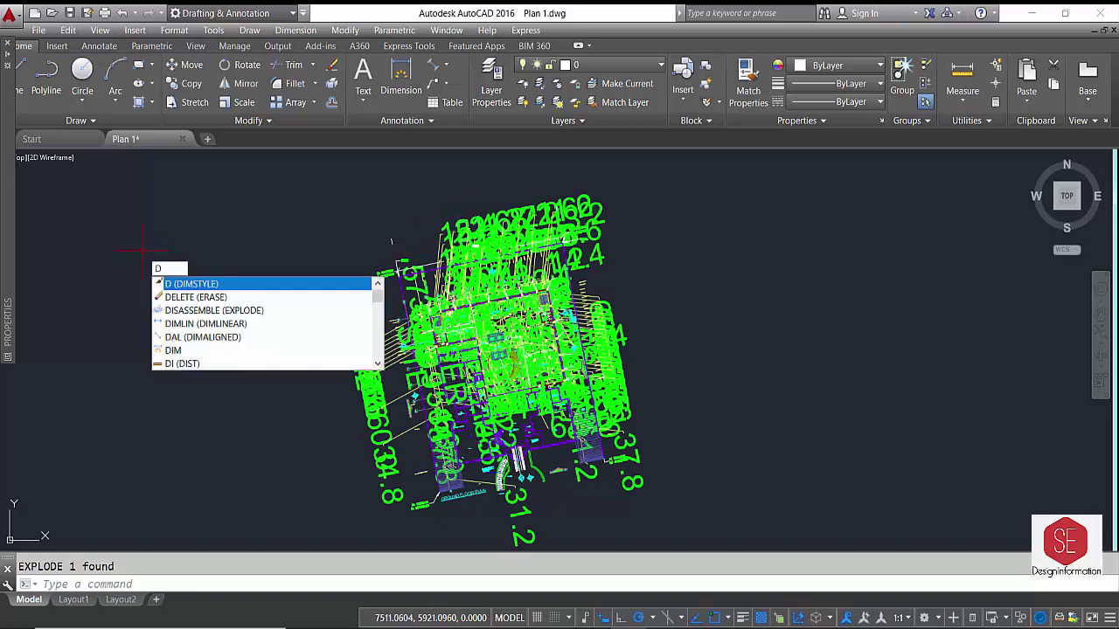
key("Return")
left_click(720, 292)
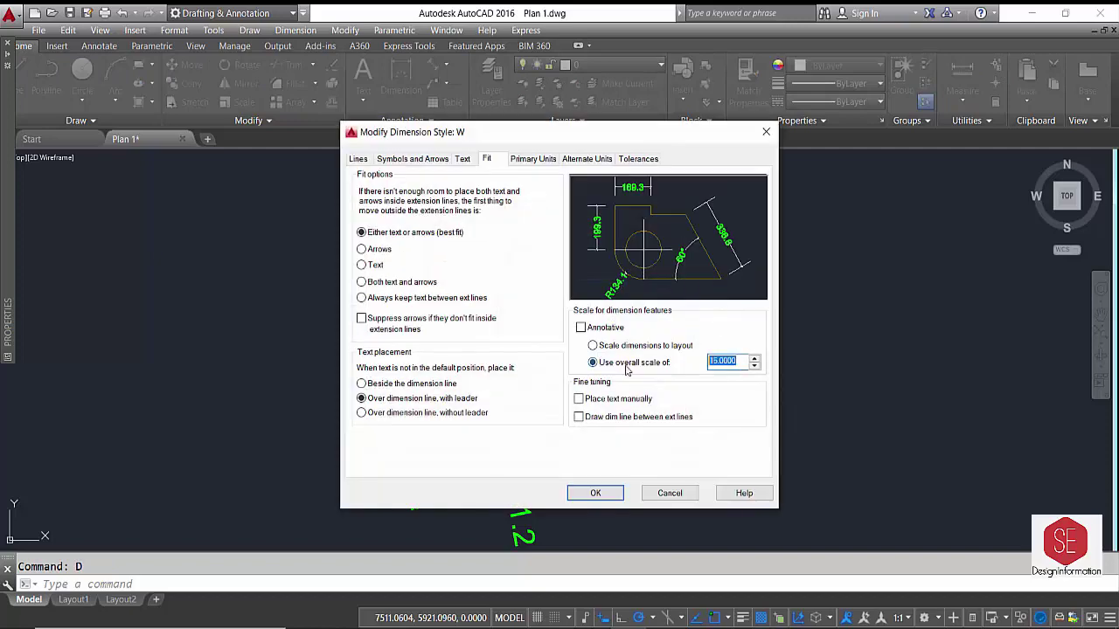
type("1")
left_click(595, 494)
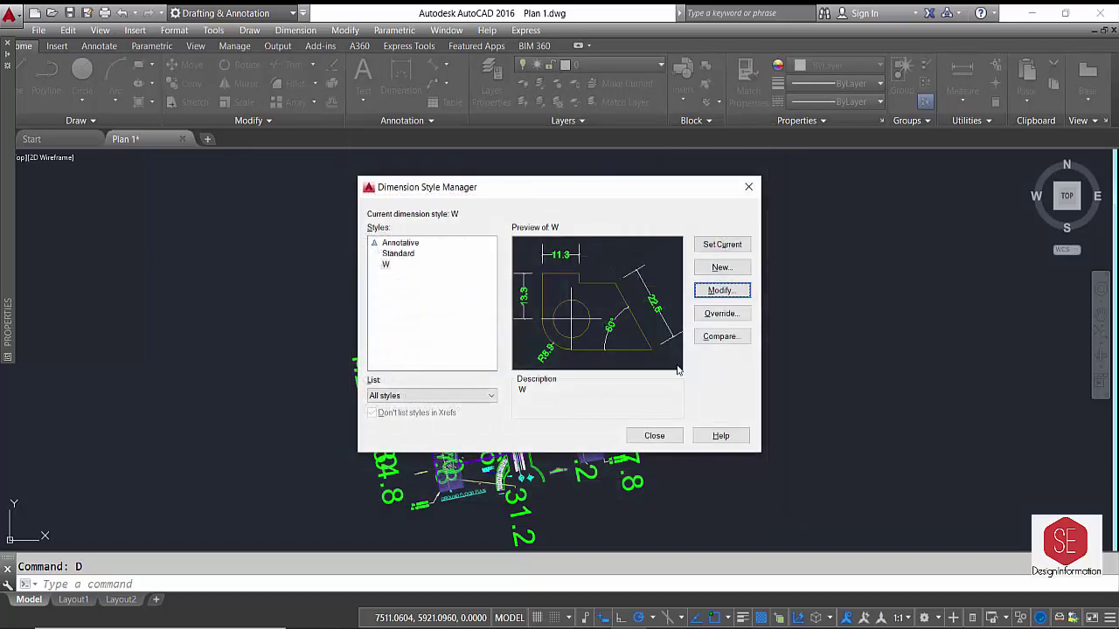
left_click(649, 441)
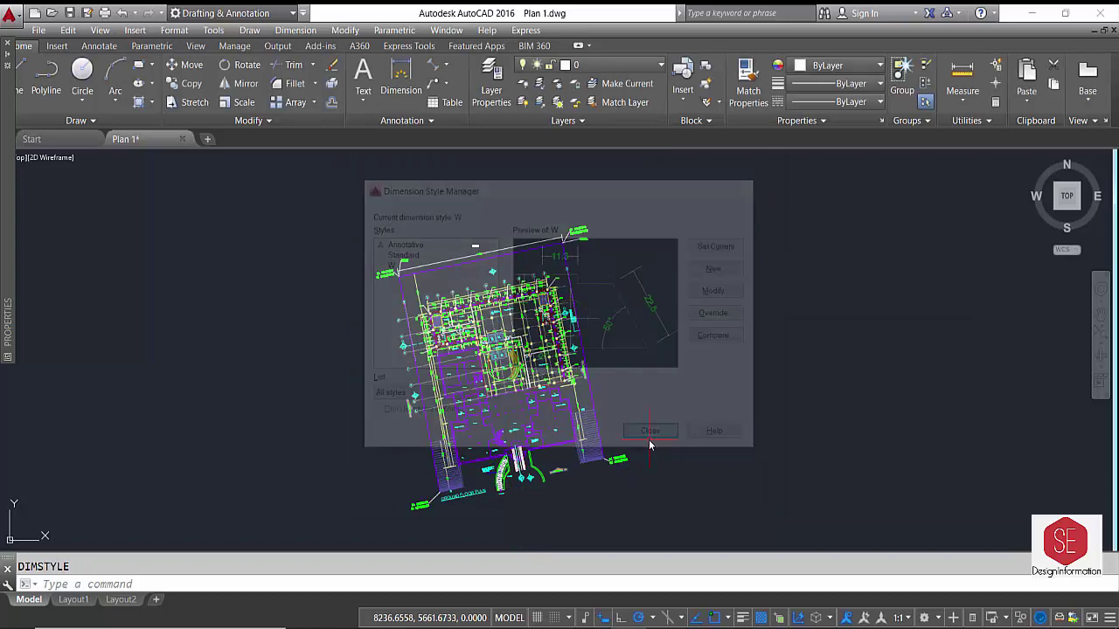
Open a dimension label's text in the editor to inspect it, then close it
scroll(475, 246, "up", 6)
scroll(525, 218, "up", 3)
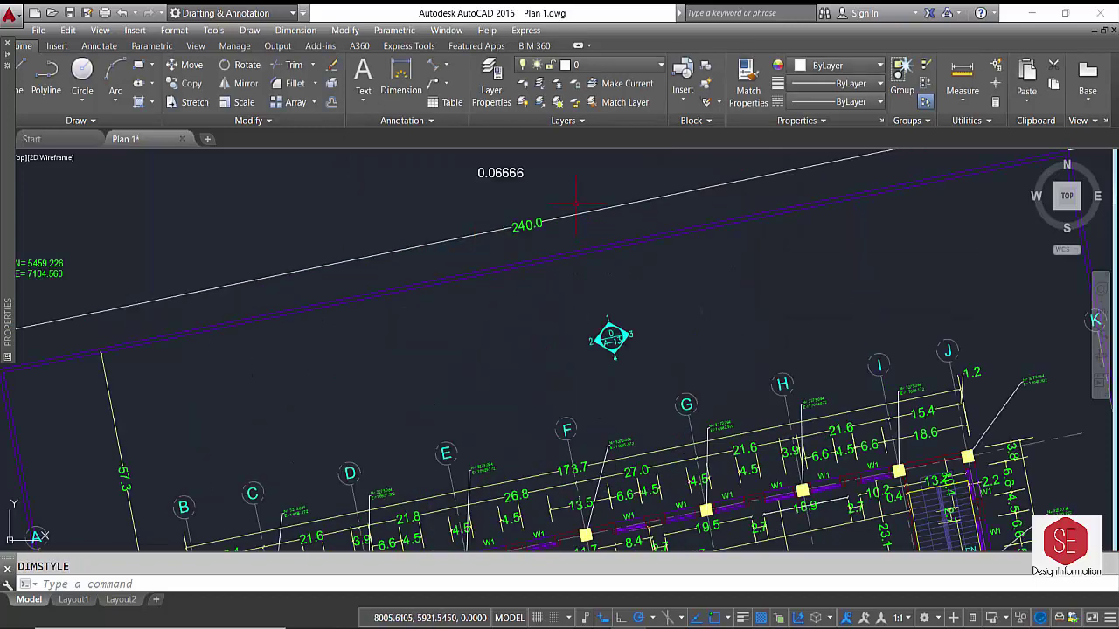
double_click(536, 208)
left_click(573, 489)
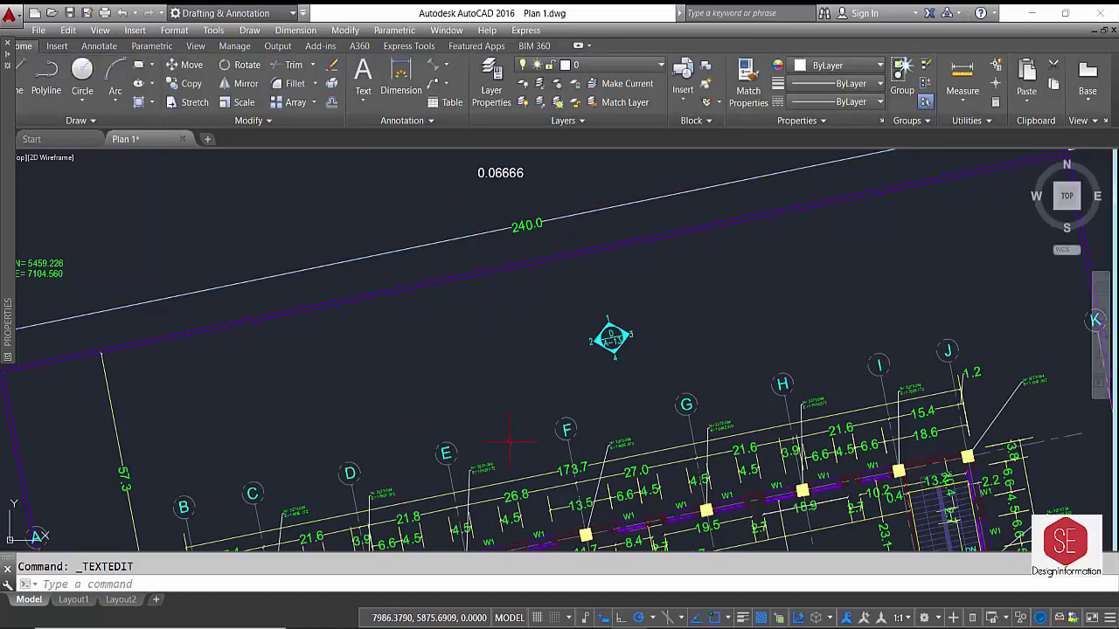
scroll(571, 487, "up", 2)
scroll(315, 378, "down", 2)
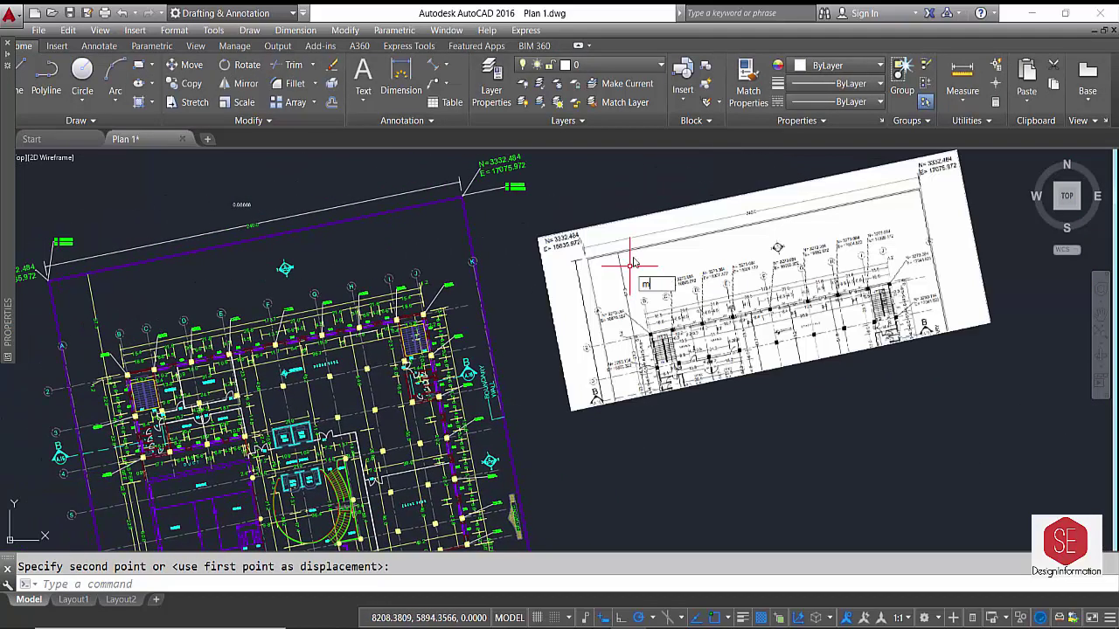
Move the raster image over the survey plan
key("Return")
scroll(502, 472, "down", 3)
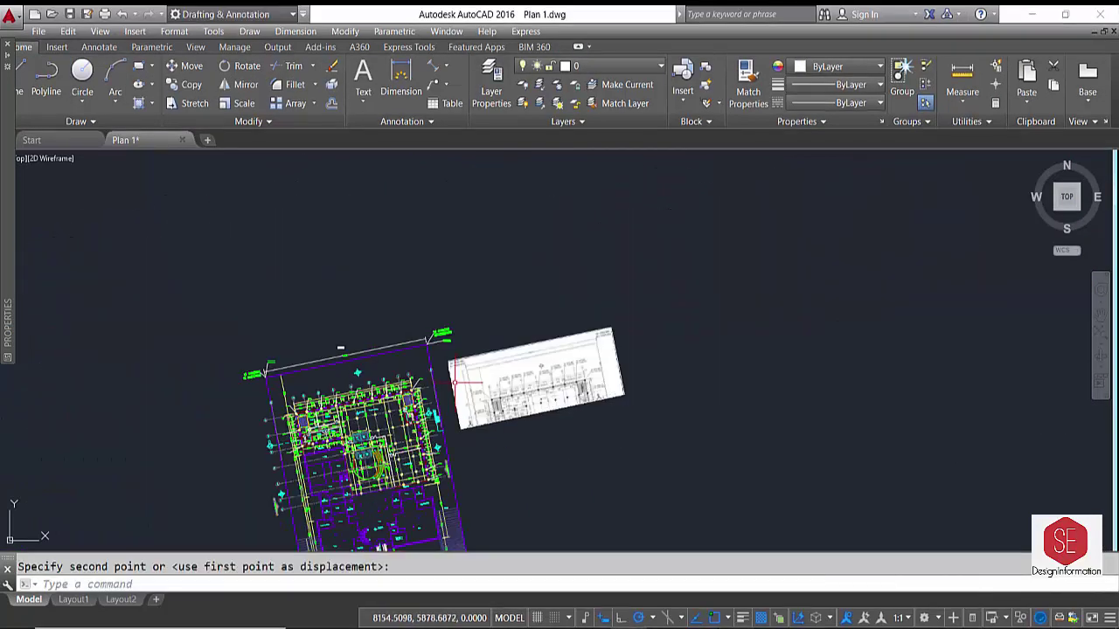
scroll(612, 280, "up", 5)
left_click(627, 281)
key("Return")
left_click(594, 264)
middle_click_drag(597, 264, 776, 243)
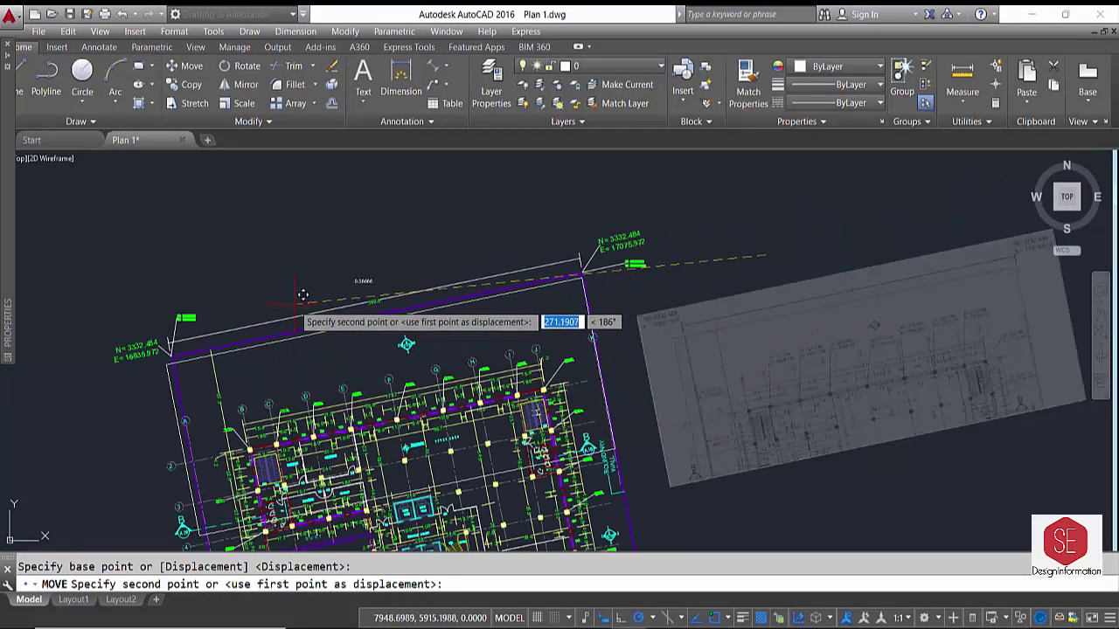
left_click(294, 301)
scroll(347, 337, "up", 4)
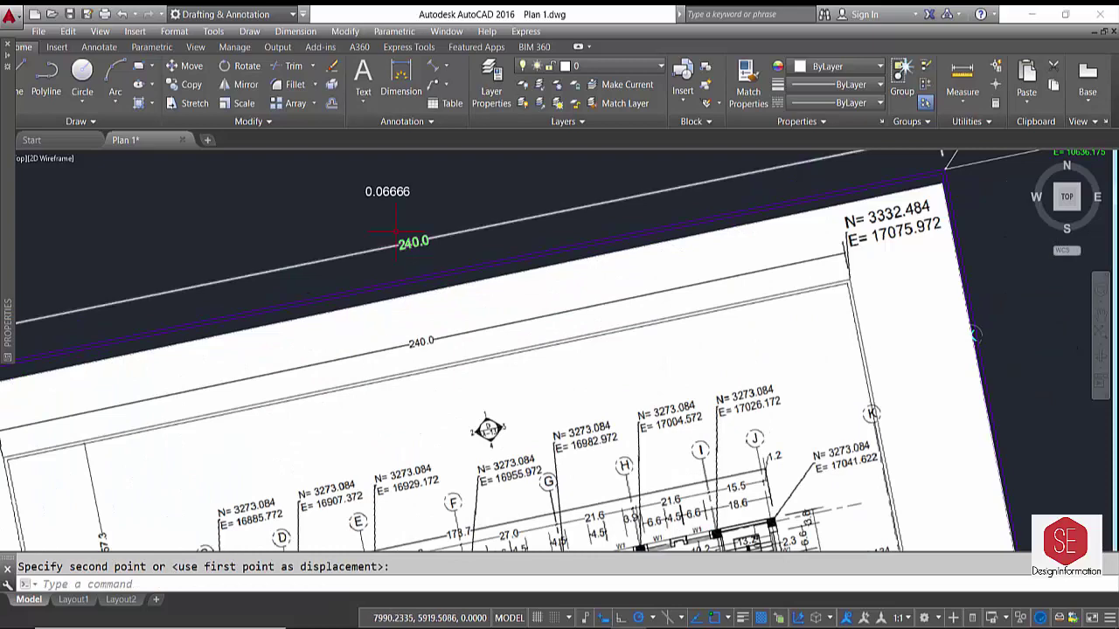
scroll(432, 350, "down", 4)
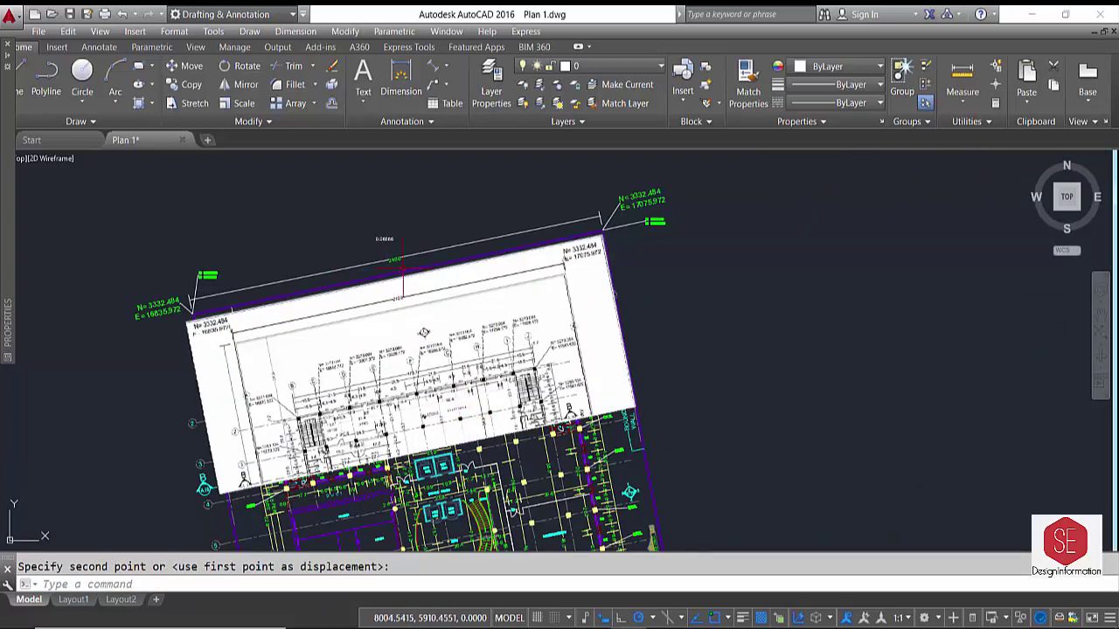
scroll(402, 329, "up", 4)
Move the raster image again from its top-right corner, then cancel the unfinished move
left_click(429, 339)
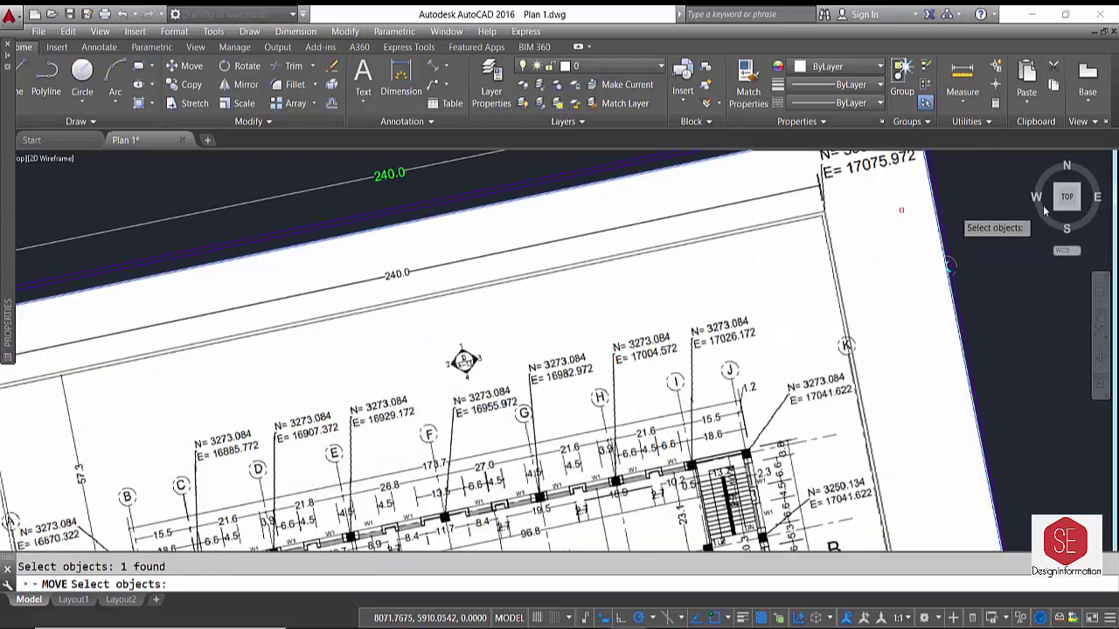
right_click(961, 203)
key("Escape")
key("Return")
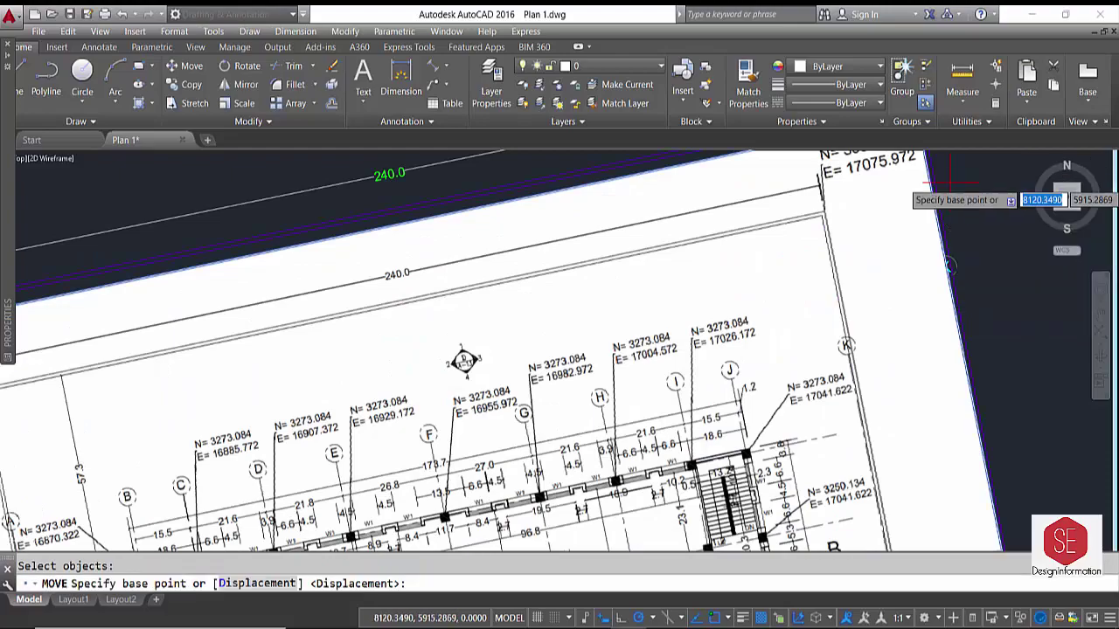
left_click(953, 190)
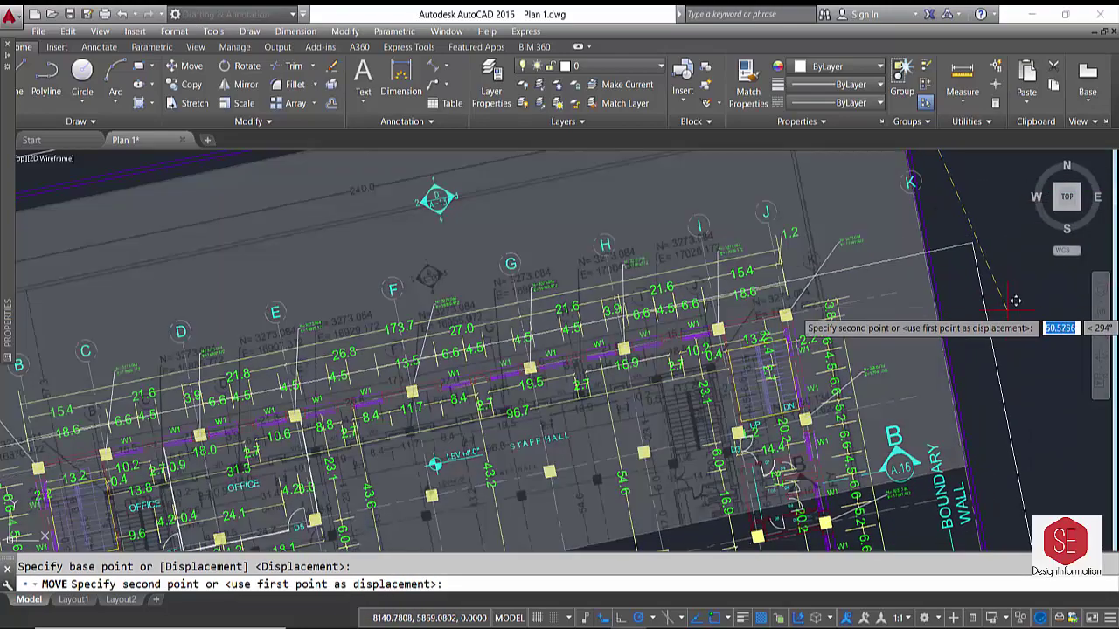
left_click(787, 305)
scroll(864, 280, "down", 3)
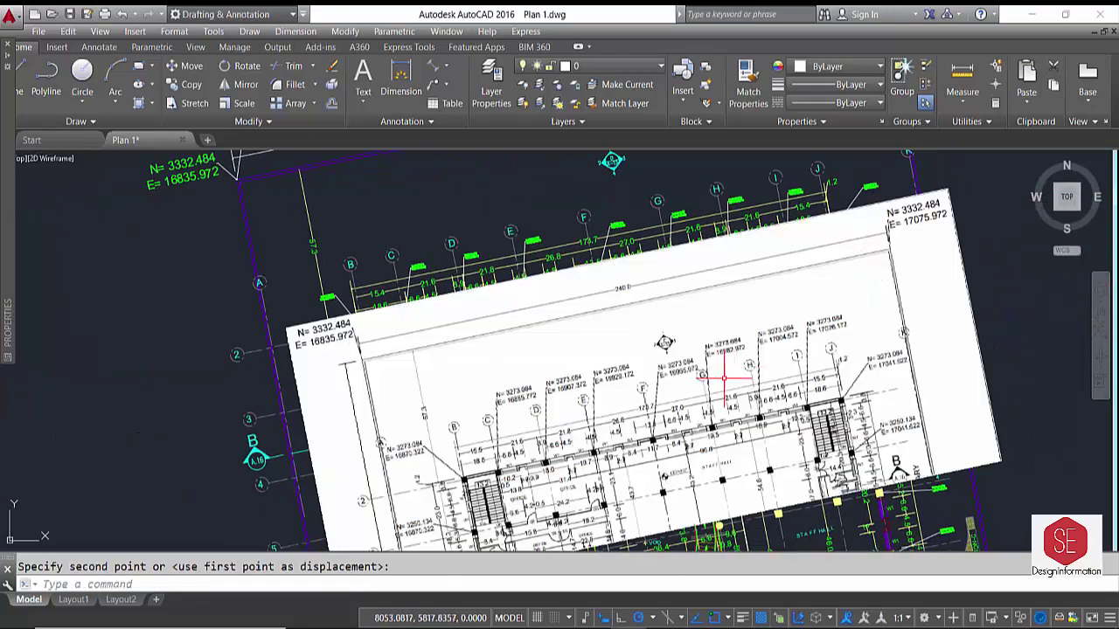
scroll(665, 428, "up", 3)
scroll(603, 297, "down", 2)
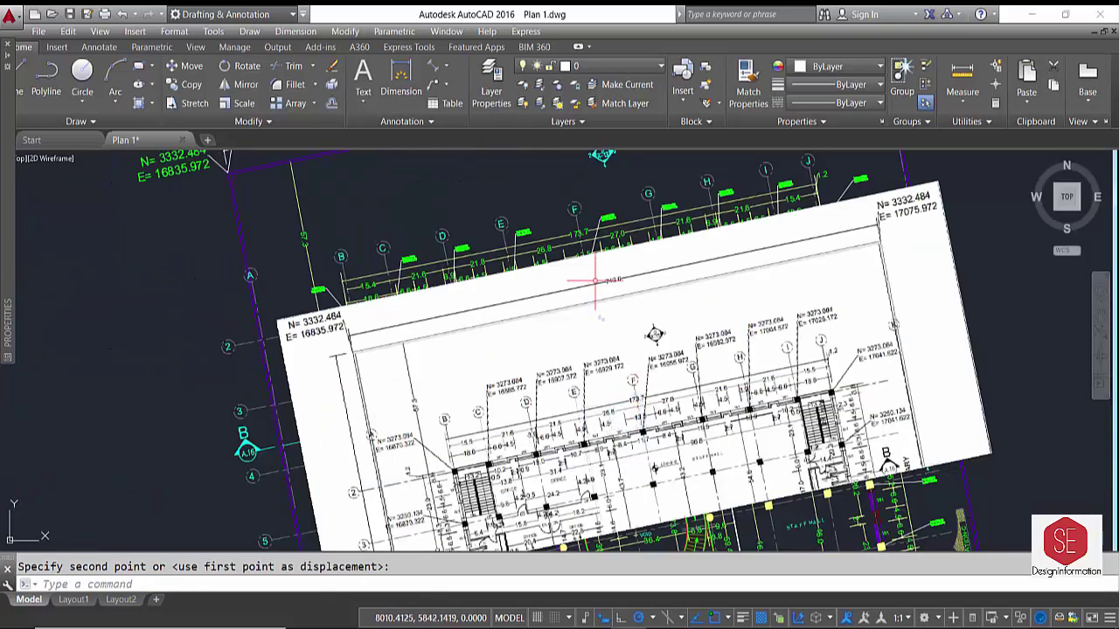
scroll(612, 233, "up", 2)
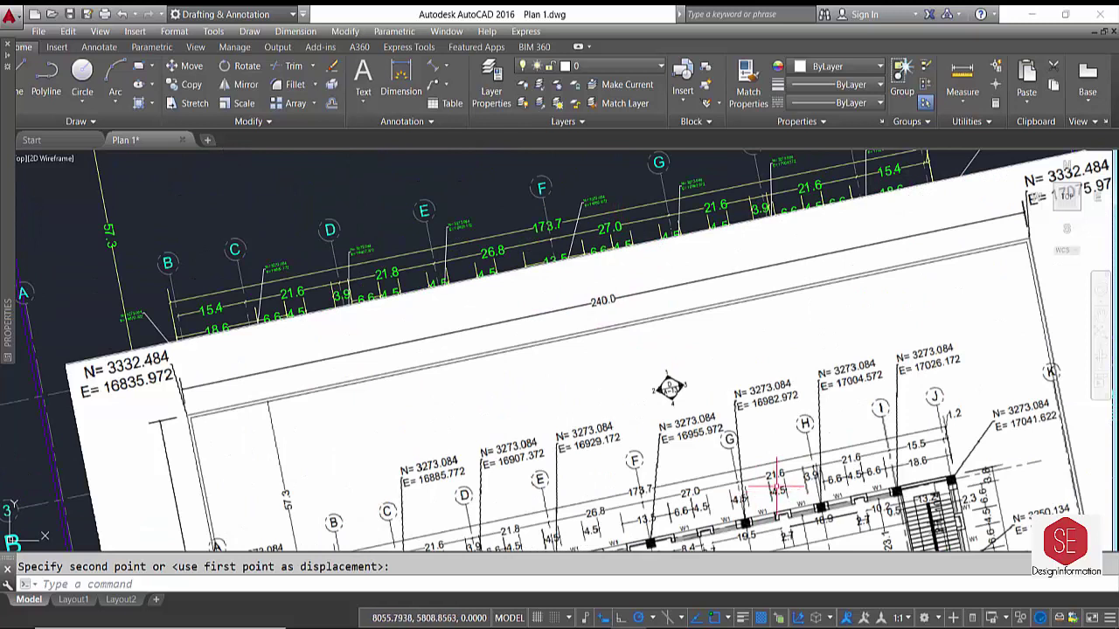
key("Escape")
left_click(852, 459)
key("Escape")
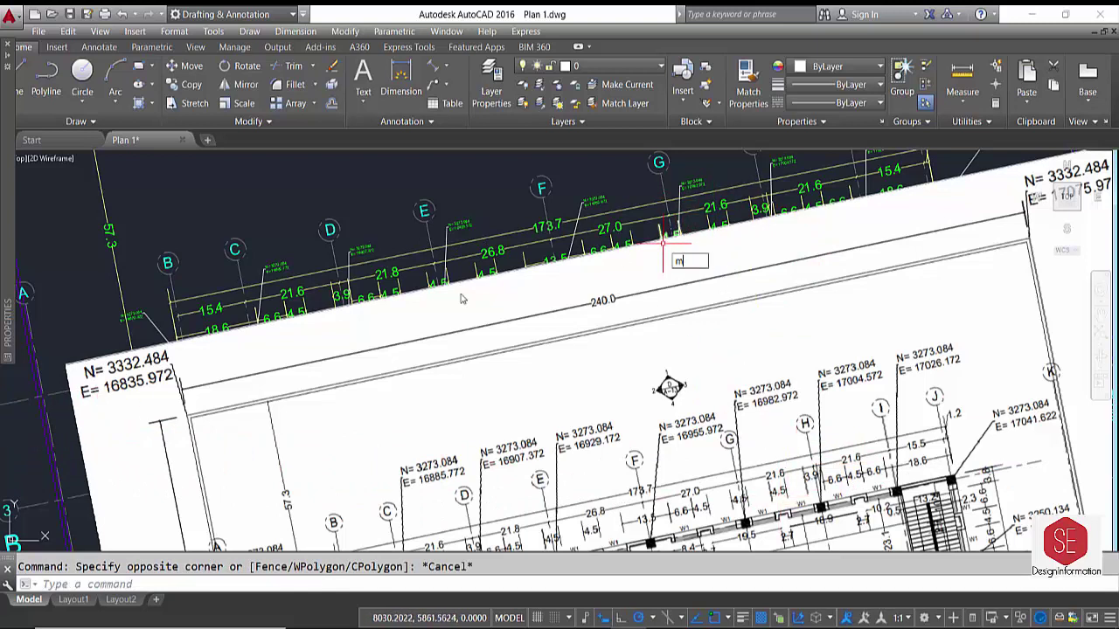
Start another move of the raster image, picking its base point
key("Return")
left_click(72, 365)
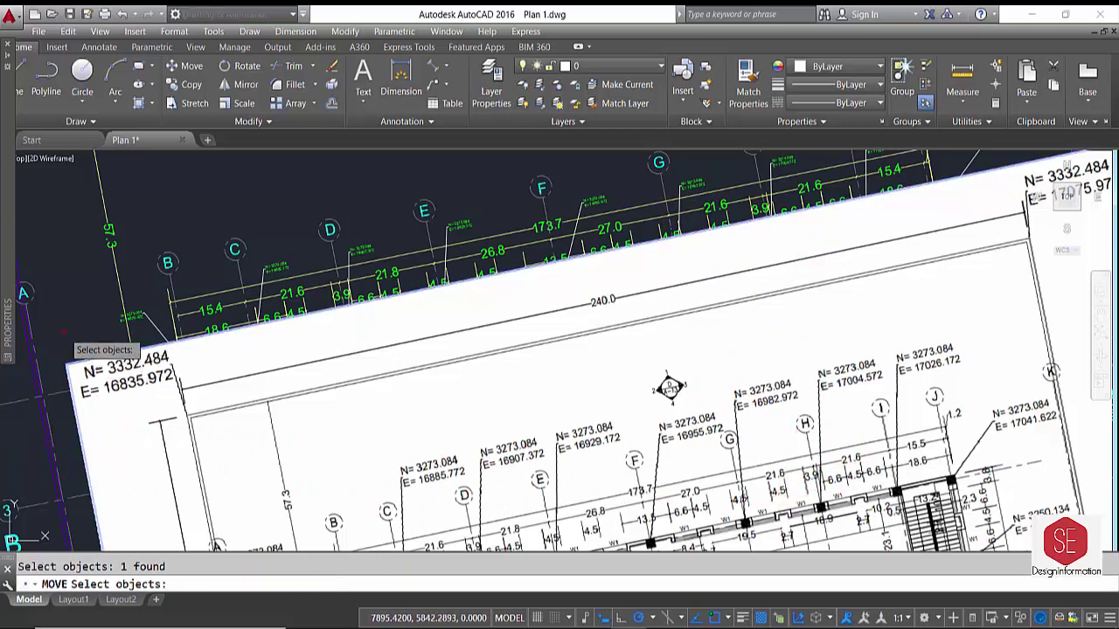
key("Return")
left_click(64, 332)
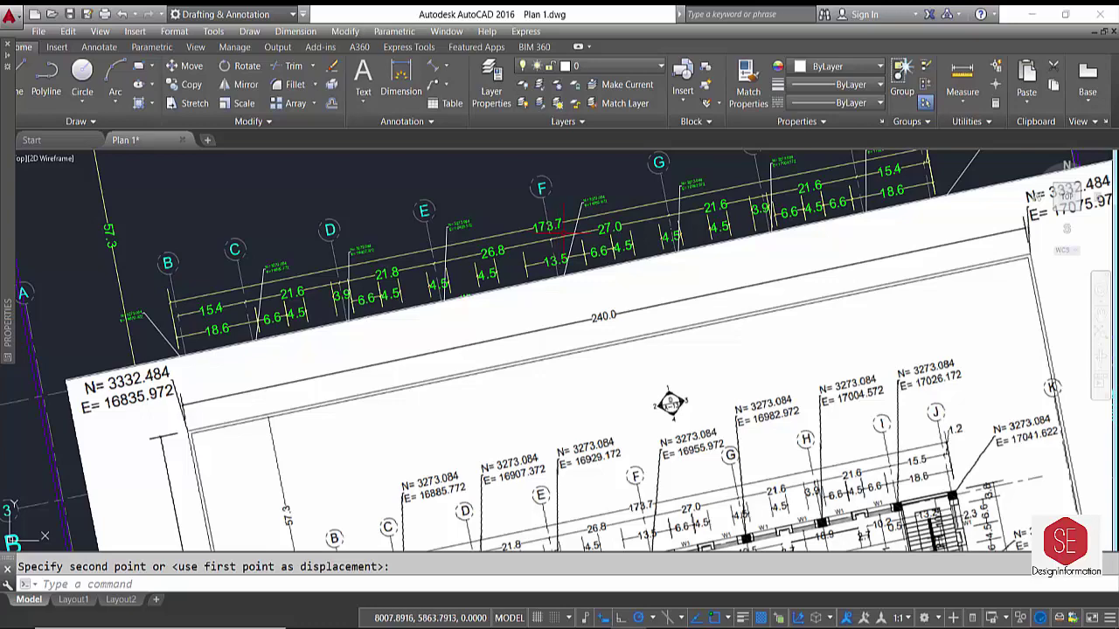
scroll(374, 279, "up", 4)
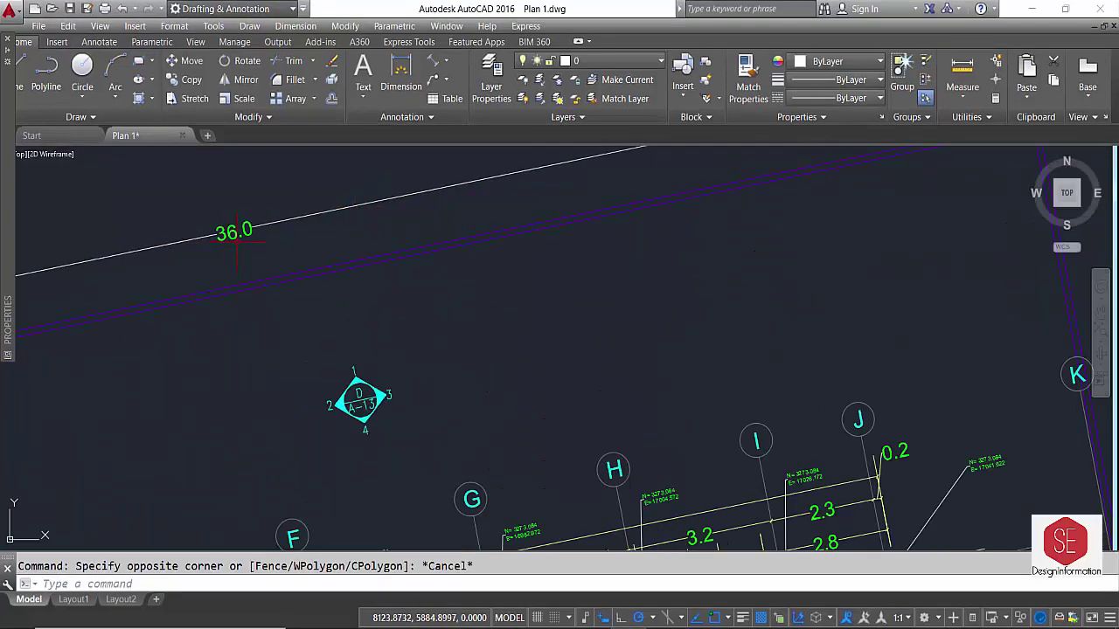
Move the raster image onto the plan's N=3332.484, E=16835.972 corner, then open Windows search
scroll(238, 237, "down", 4)
type("m")
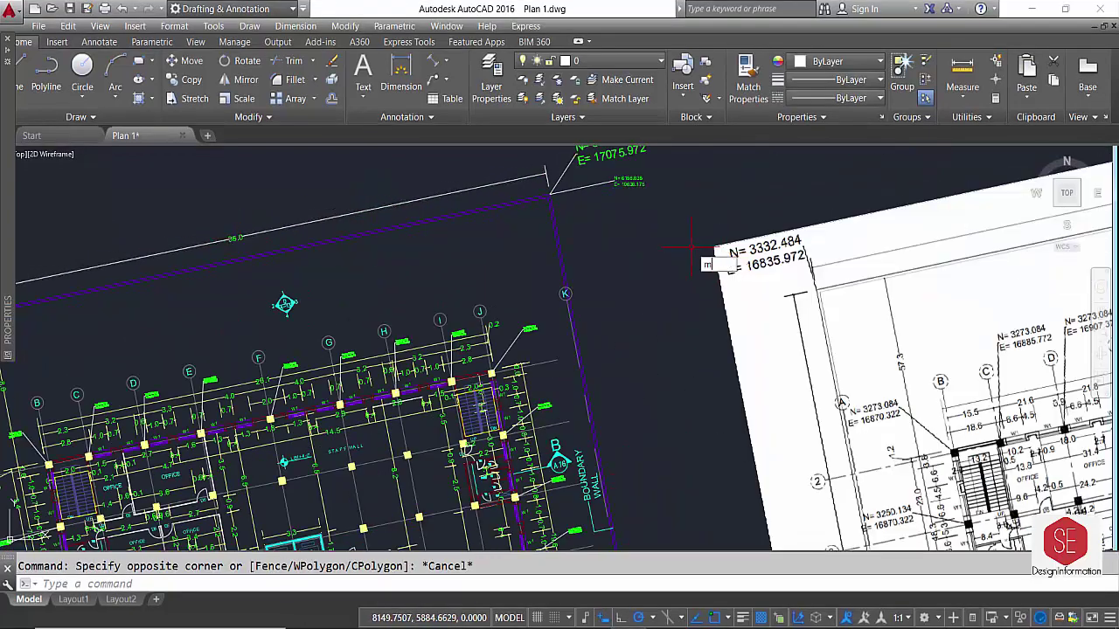
key("Return")
left_click(758, 237)
left_click(708, 291)
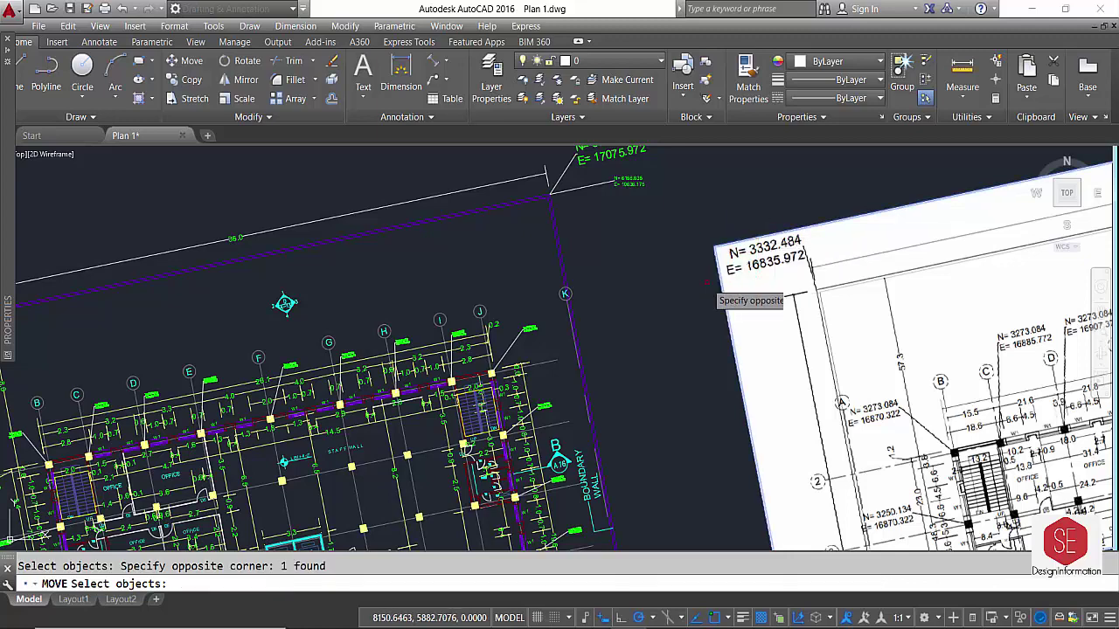
key("Return")
left_click(730, 223)
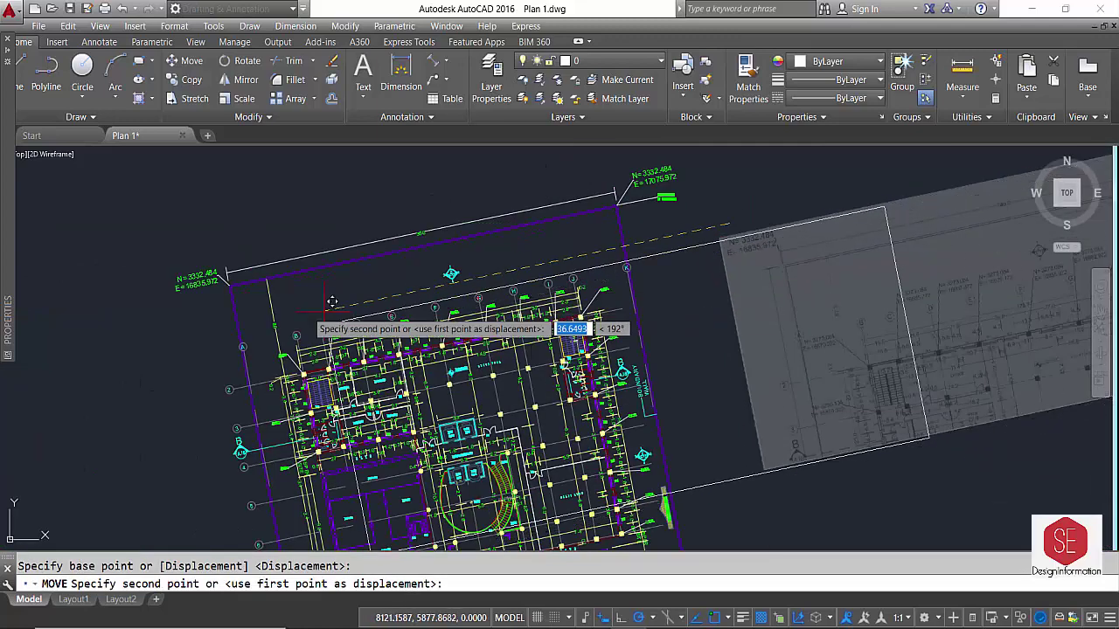
left_click(179, 301)
scroll(442, 292, "up", 2)
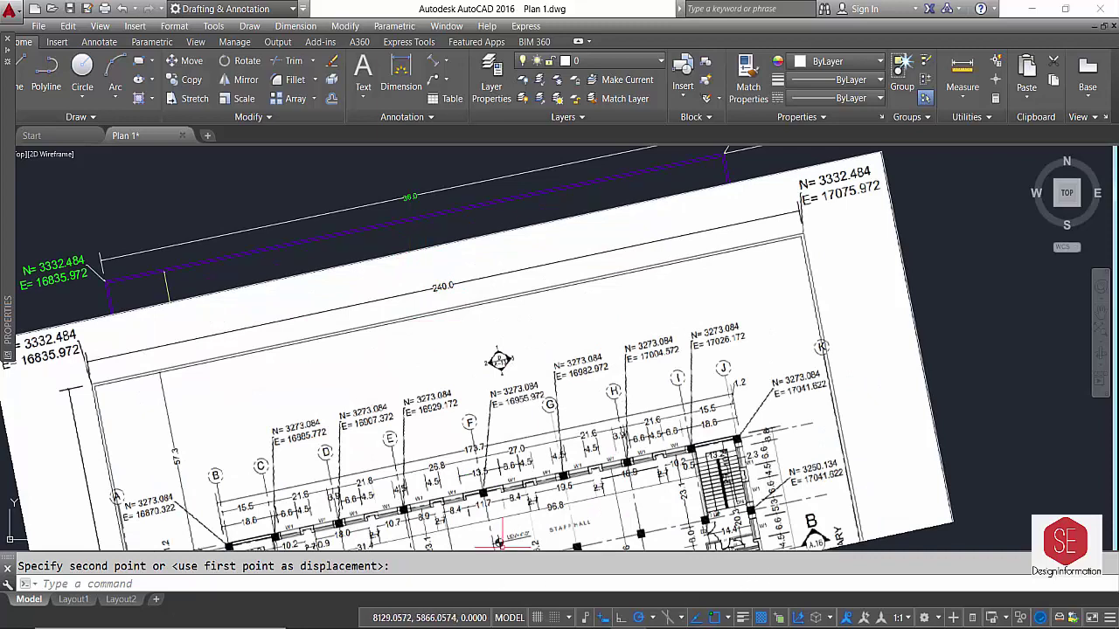
key("super")
Launch Calculator and compute 240 ÷ 36 = 6.6666…
type("c")
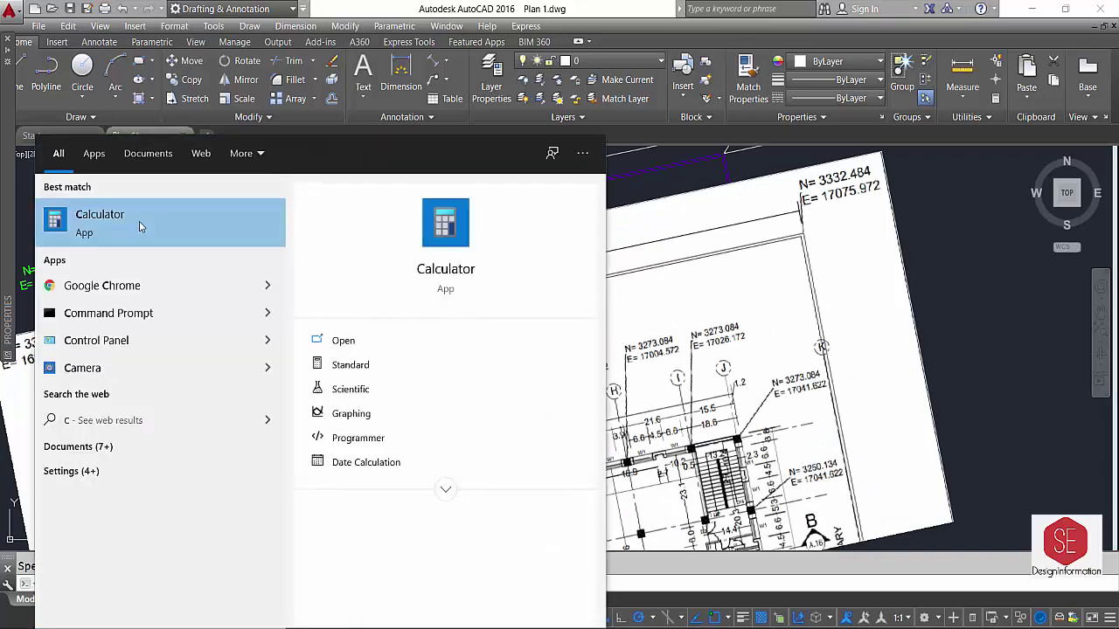
left_click(140, 226)
left_click_drag(399, 203, 605, 192)
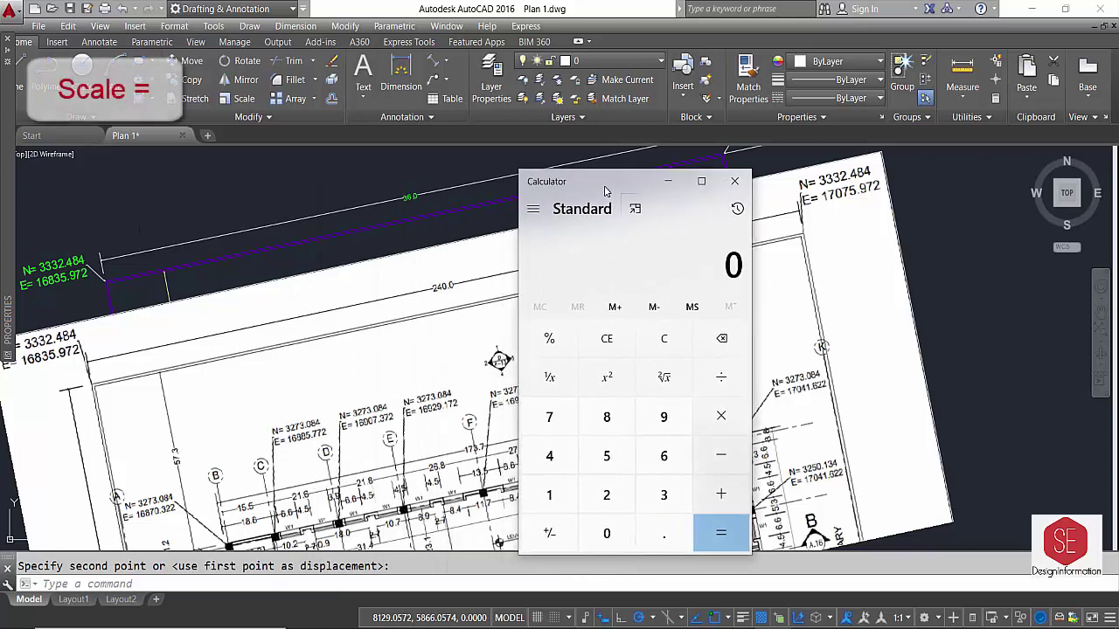
left_click(606, 495)
left_click(549, 456)
left_click(607, 533)
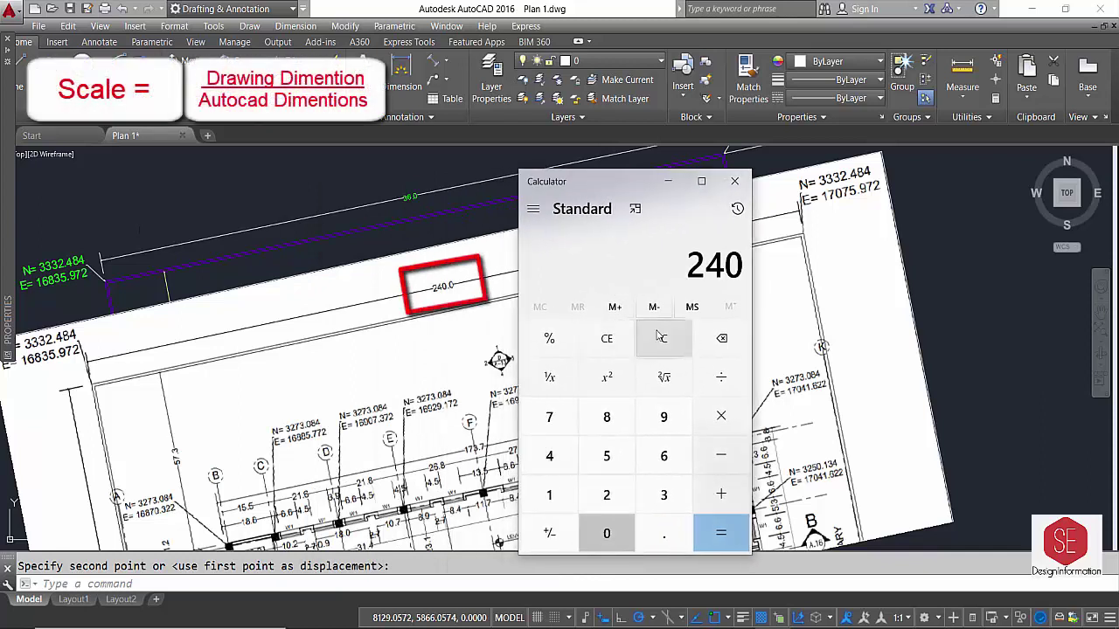
left_click(721, 377)
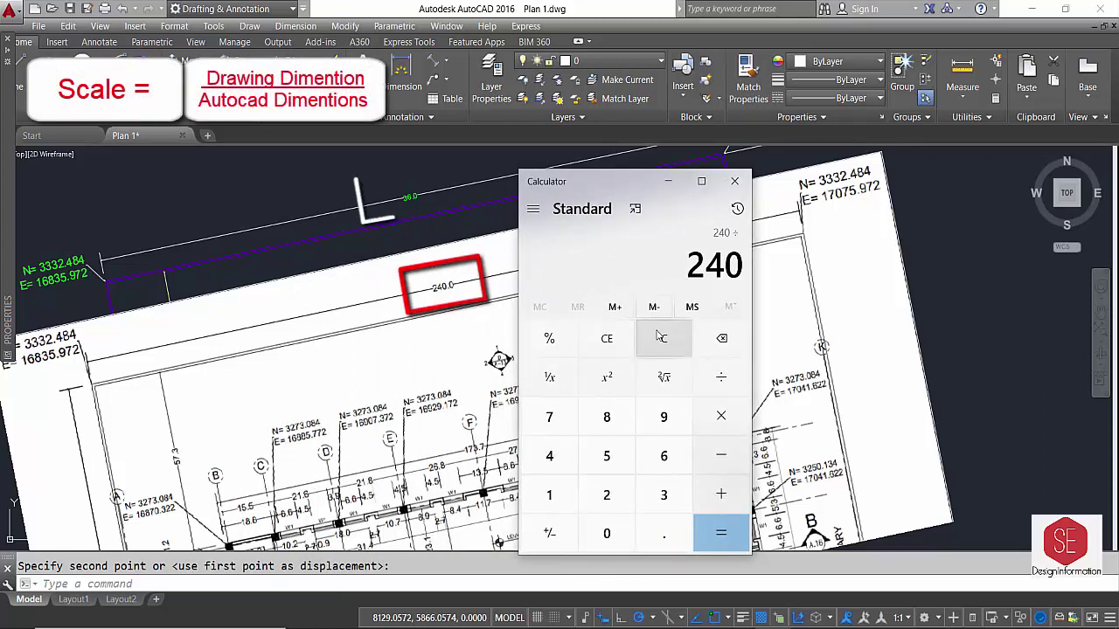
left_click(664, 495)
left_click(664, 456)
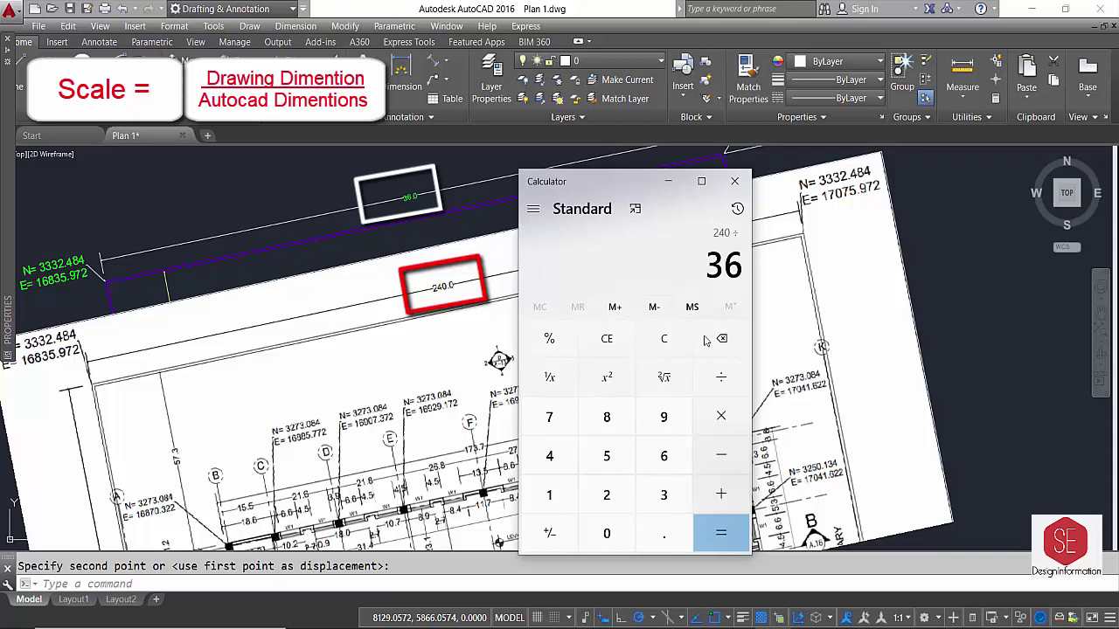
left_click(721, 533)
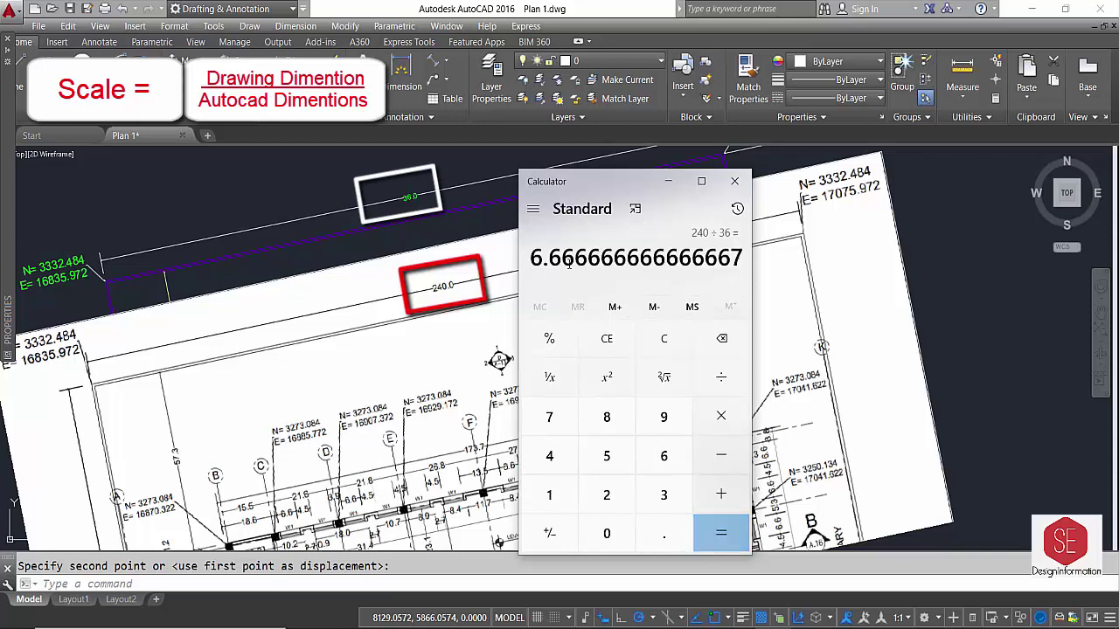
Copy 6.6666 from the result and return to the drawing
left_click_drag(562, 258, 603, 258)
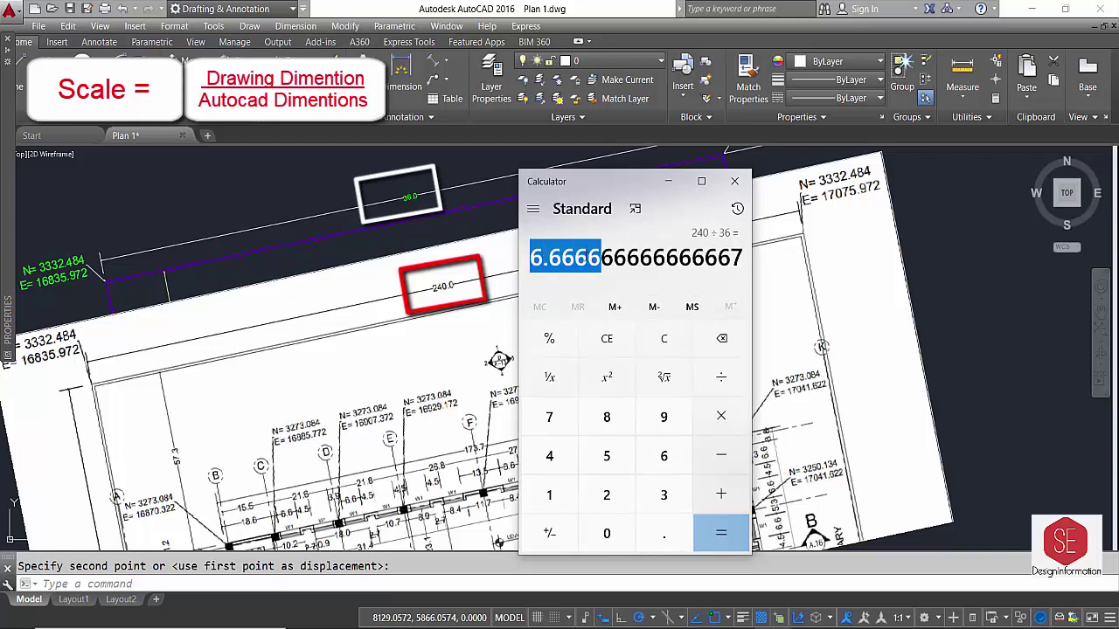
right_click(582, 258)
left_click(603, 269)
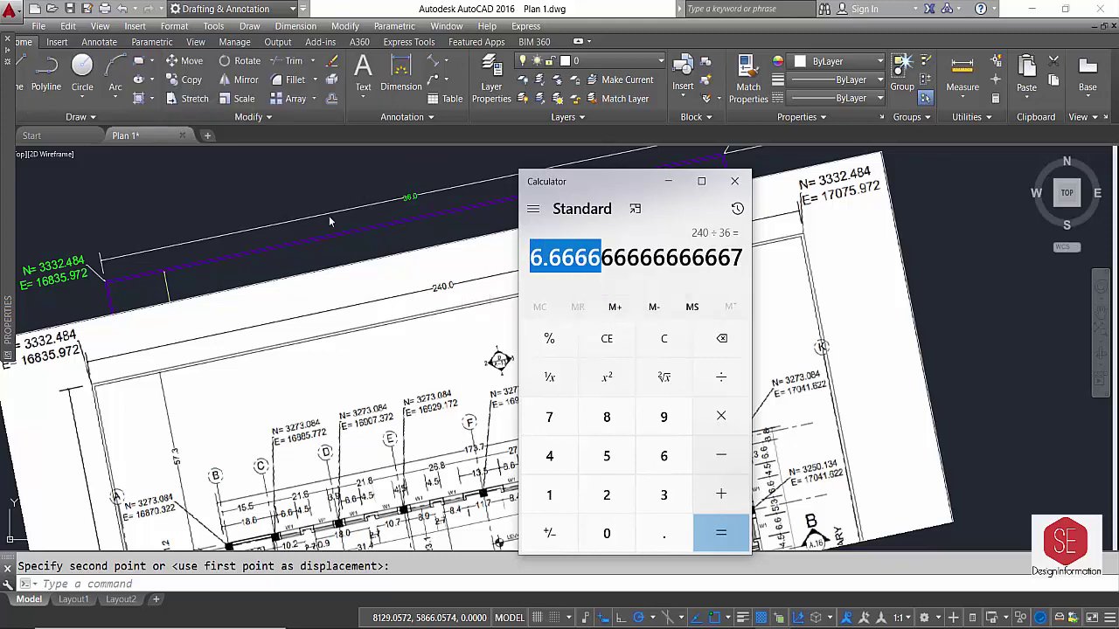
left_click(280, 187)
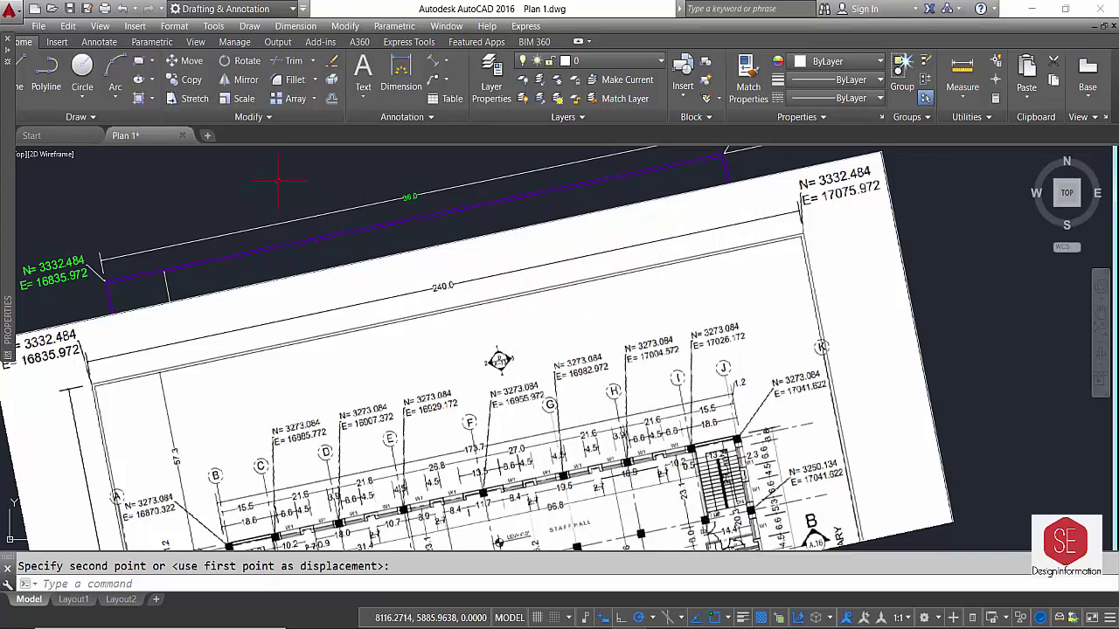
Paste a 6.6666 note above the plan, shift the raster image right, and open Block Definition
key("ctrl+v")
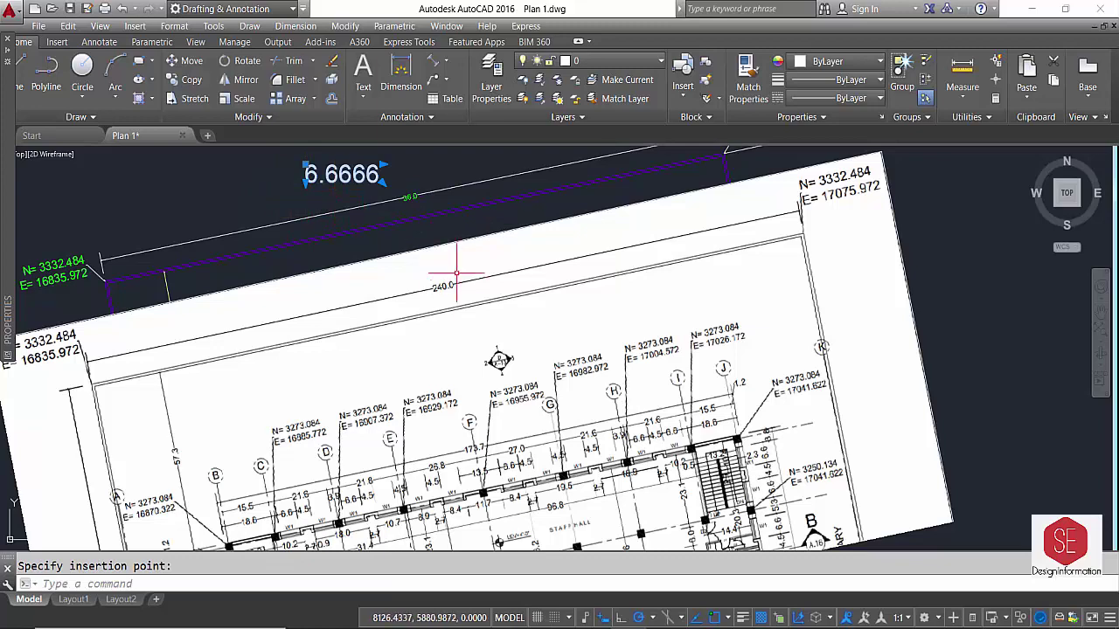
key("Escape")
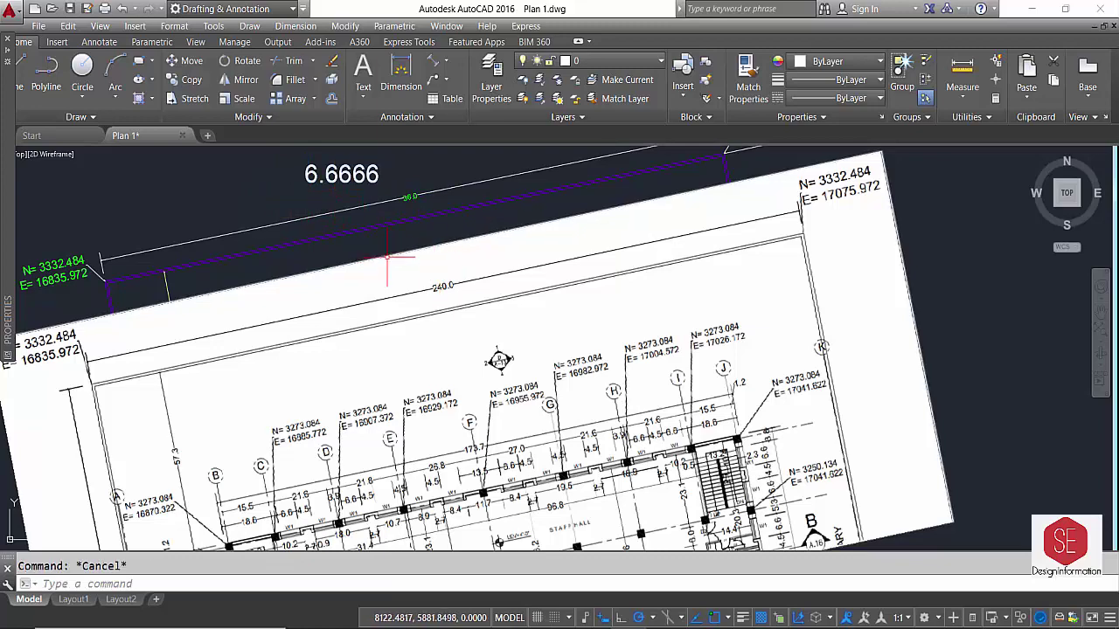
type("m")
key("Return")
left_click(388, 257)
key("Return")
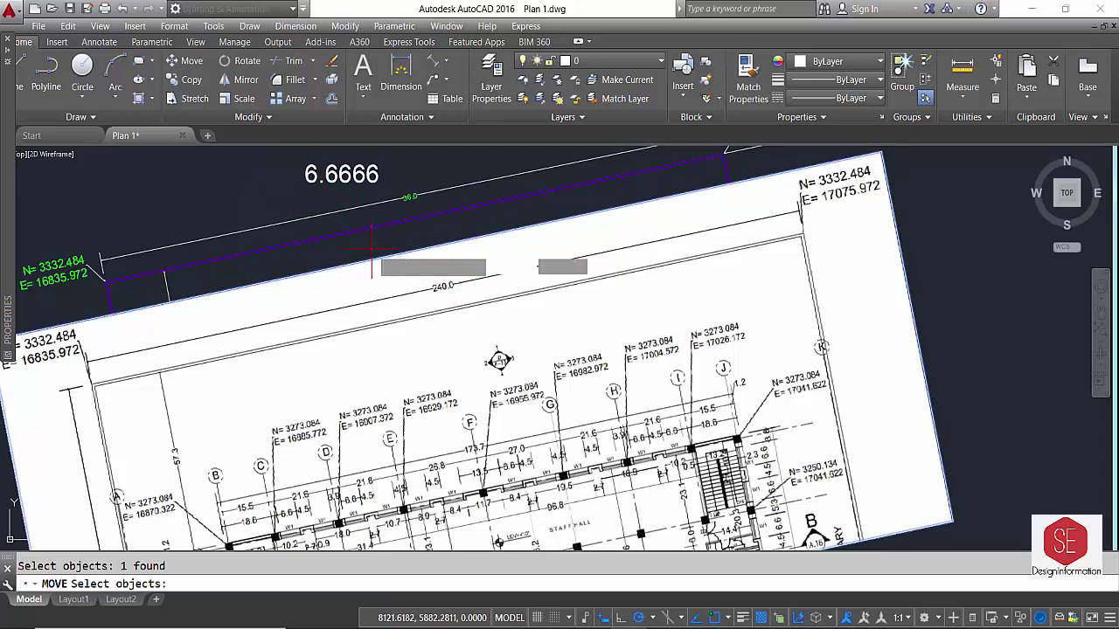
left_click(387, 258)
scroll(426, 255, "down", 2)
scroll(425, 255, "down", 2)
left_click(734, 262)
key("Escape")
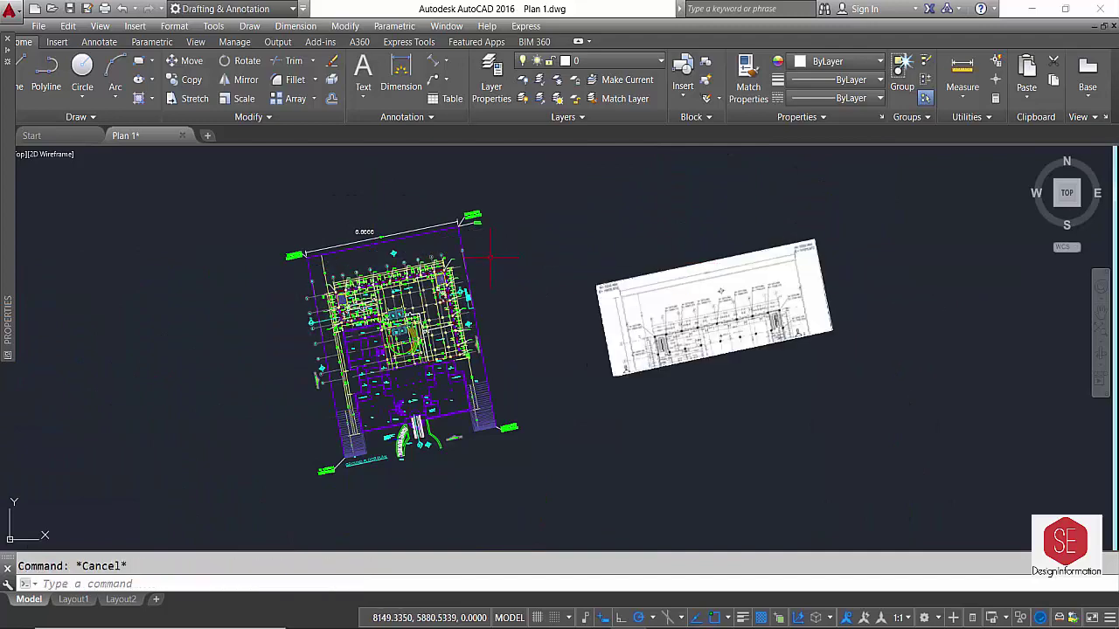
type("b")
key("Return")
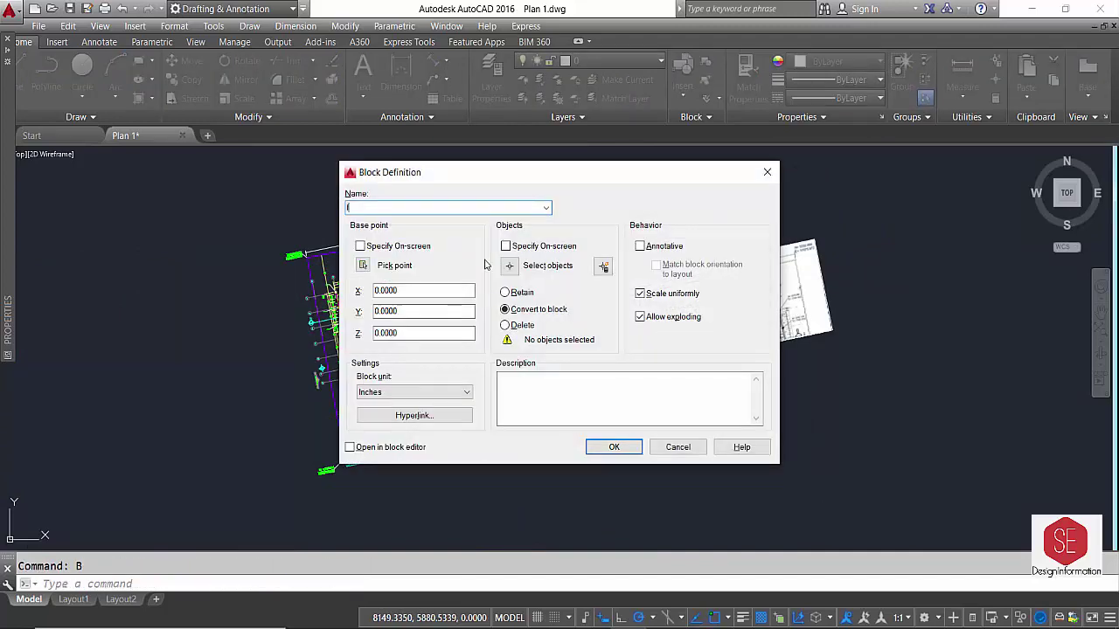
Redefine block f from all 2804 survey-plan objects selected with a window
left_click(515, 266)
left_click(544, 187)
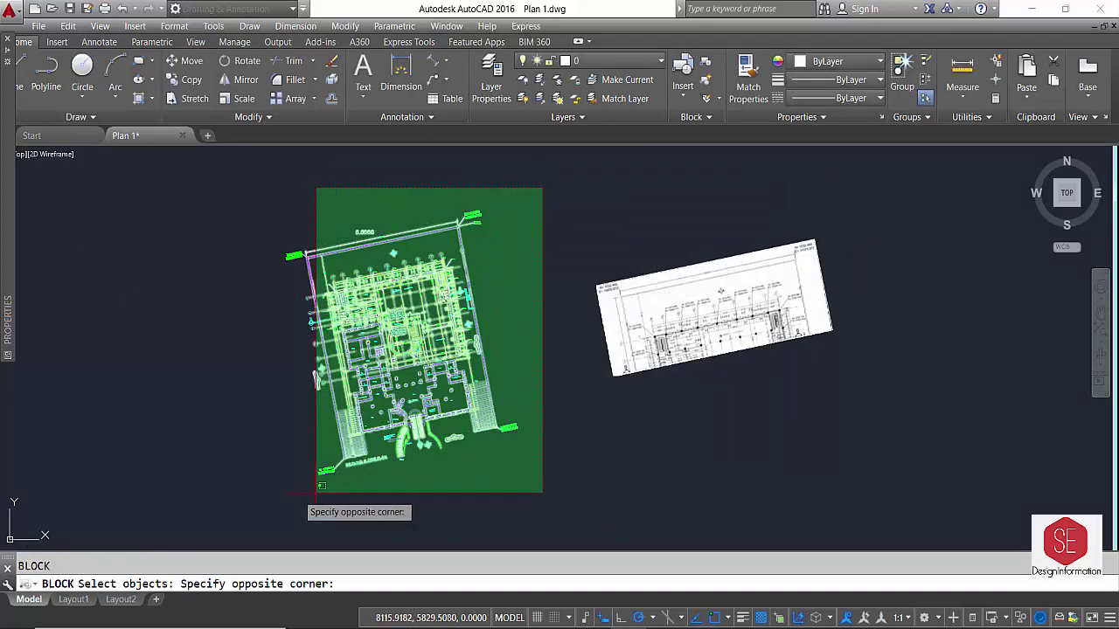
left_click(243, 502)
key("Return")
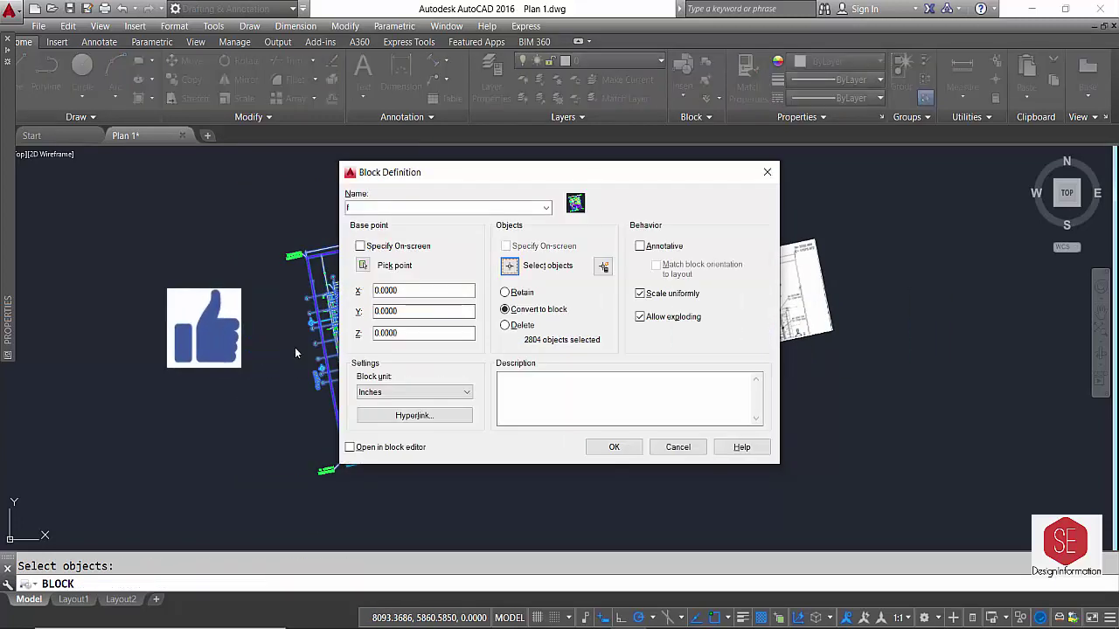
left_click(626, 448)
left_click(581, 335)
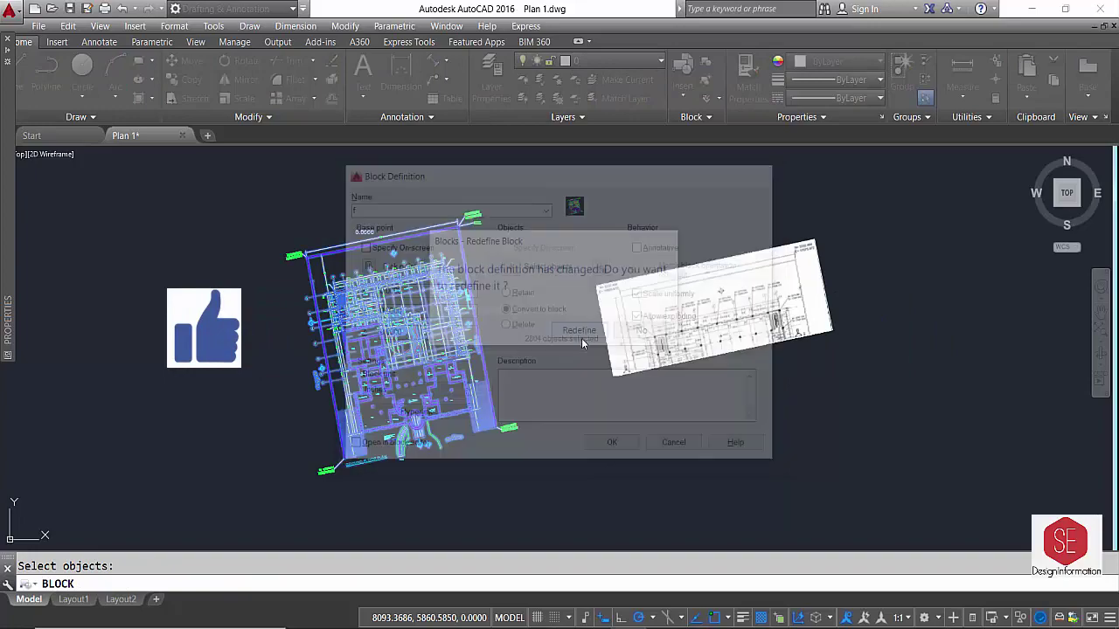
left_click(582, 338)
left_click(550, 336)
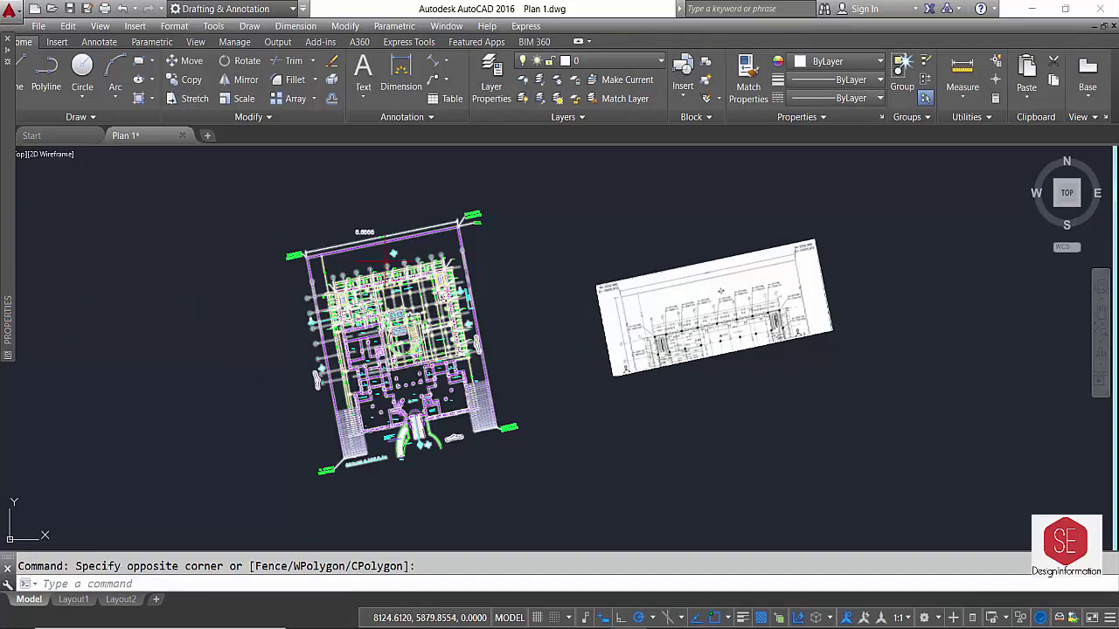
scroll(379, 237, "up", 4)
scroll(378, 262, "up", 2)
left_click(583, 188)
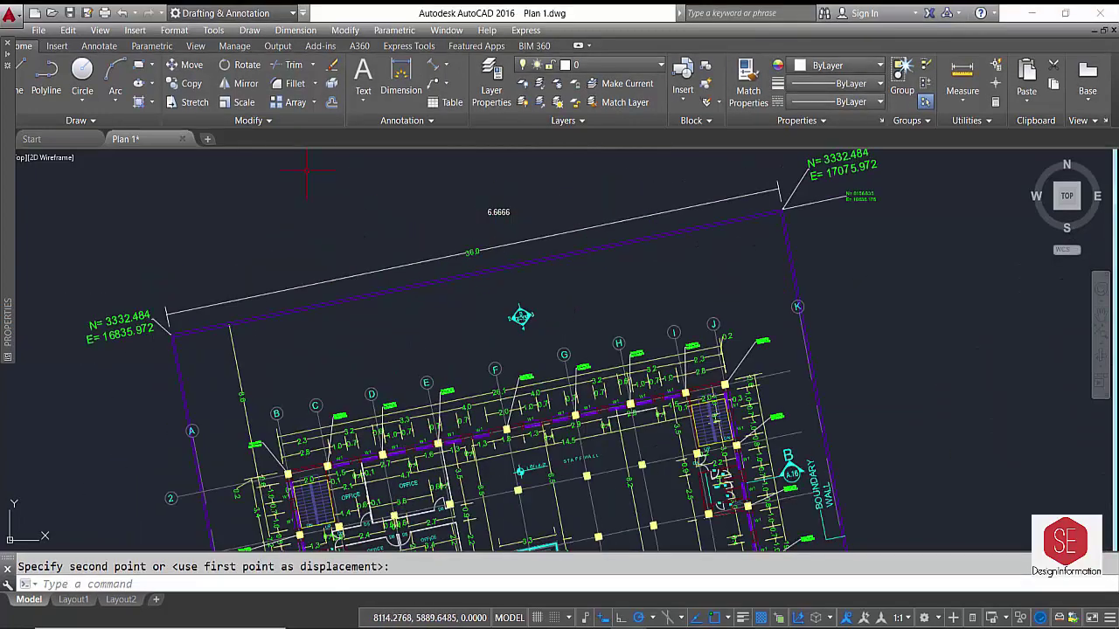
Scale the survey plan block by 6.6666 about a picked base point
left_click(245, 103)
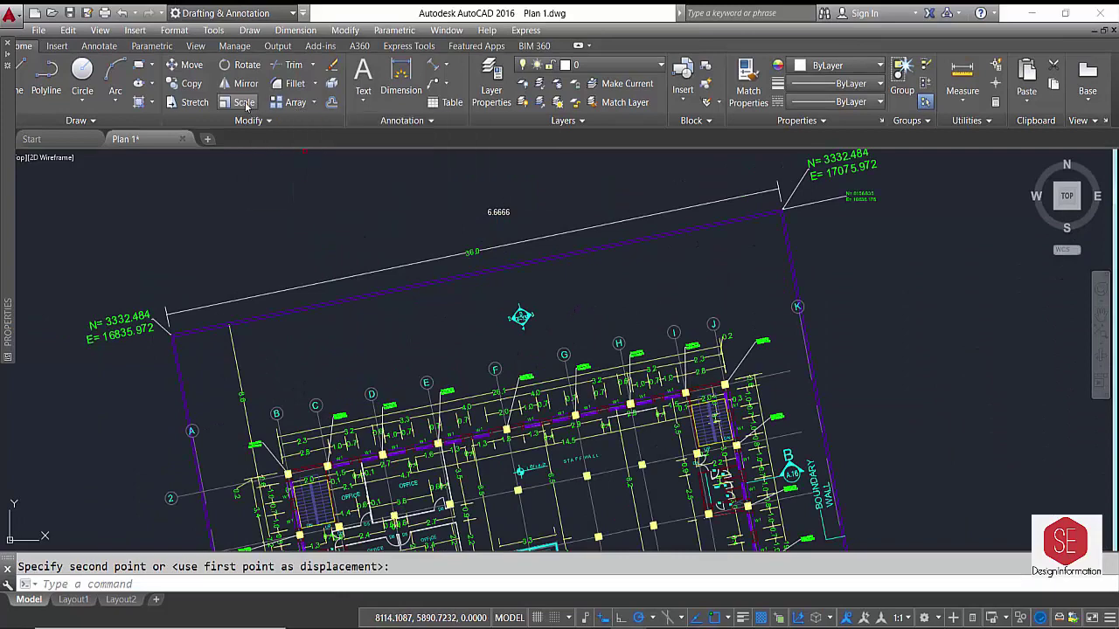
left_click(354, 280)
key("Return")
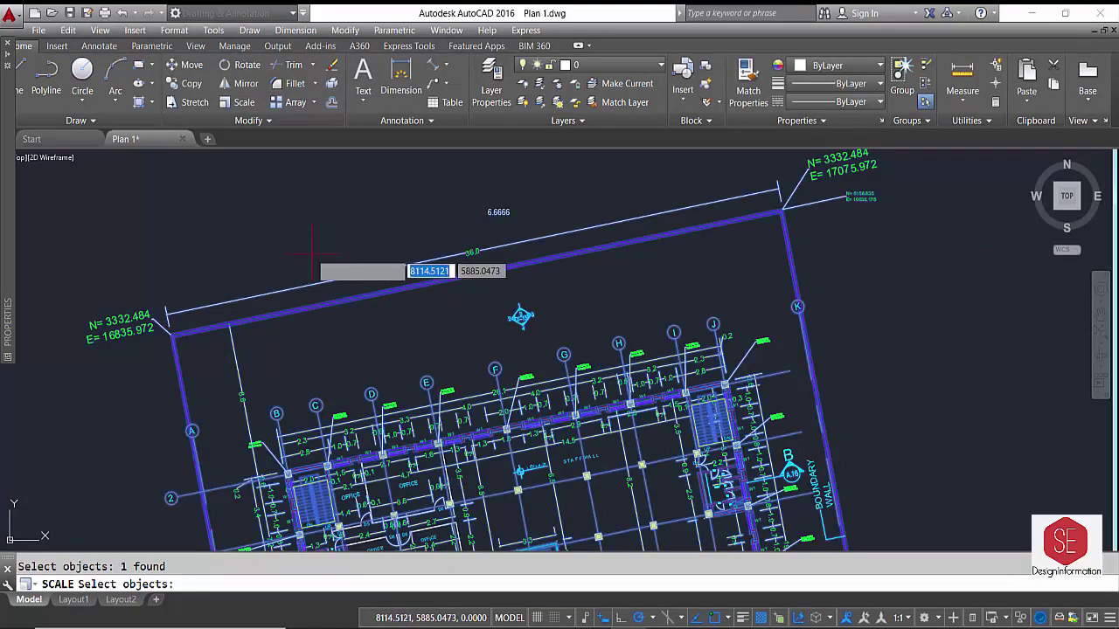
left_click(313, 253)
type("6.6666")
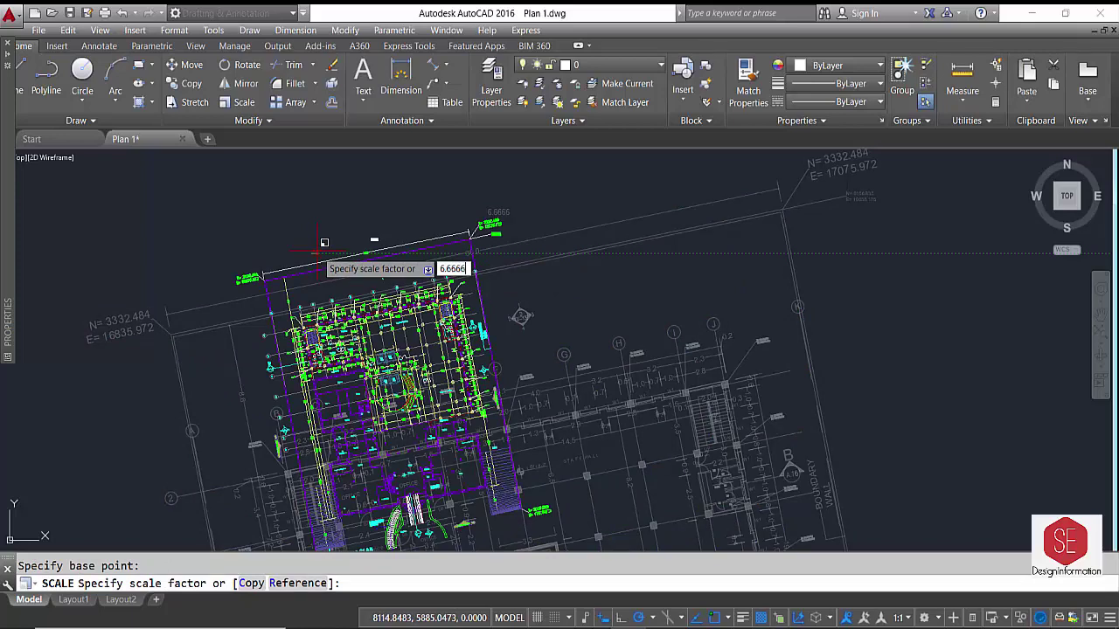
key("Return")
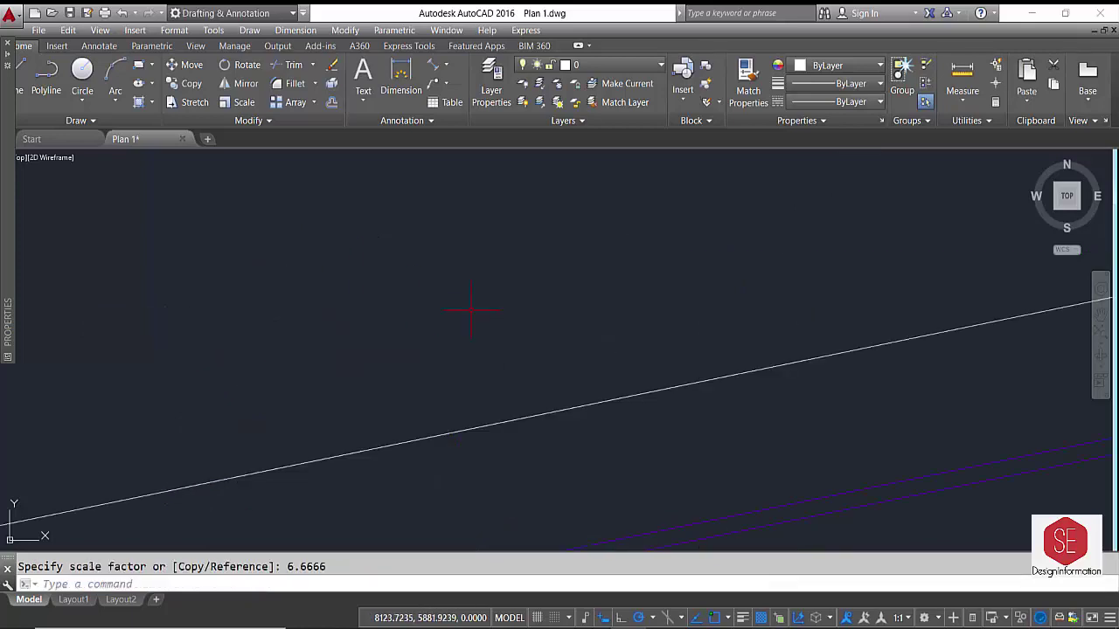
Move the raster image off to the right of the plan
scroll(472, 310, "down", 4)
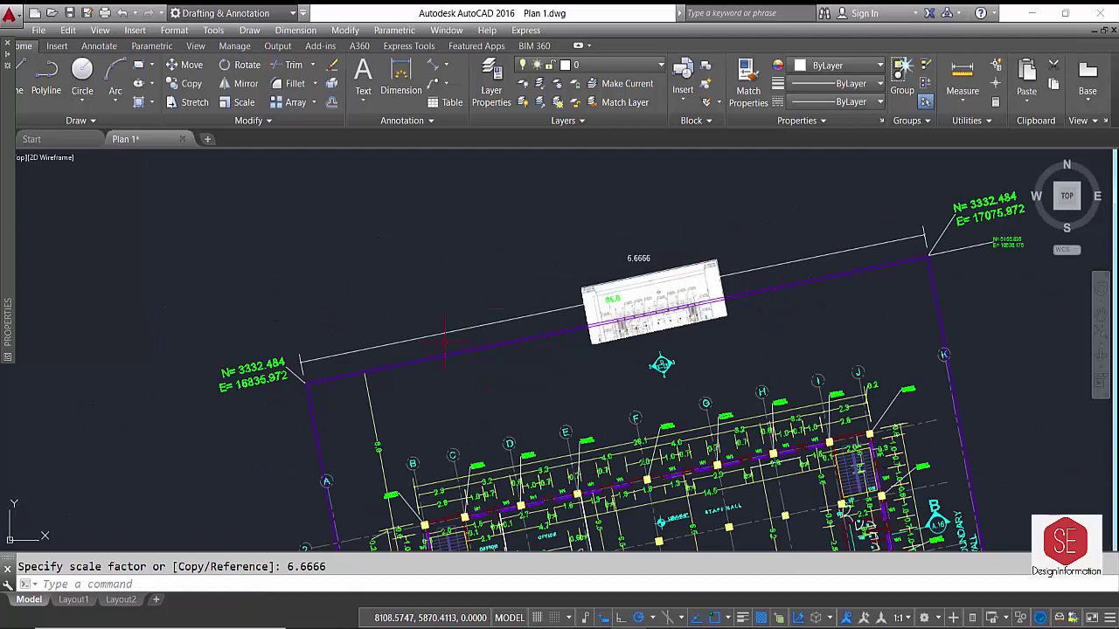
scroll(569, 280, "down", 3)
type("m")
key("Return")
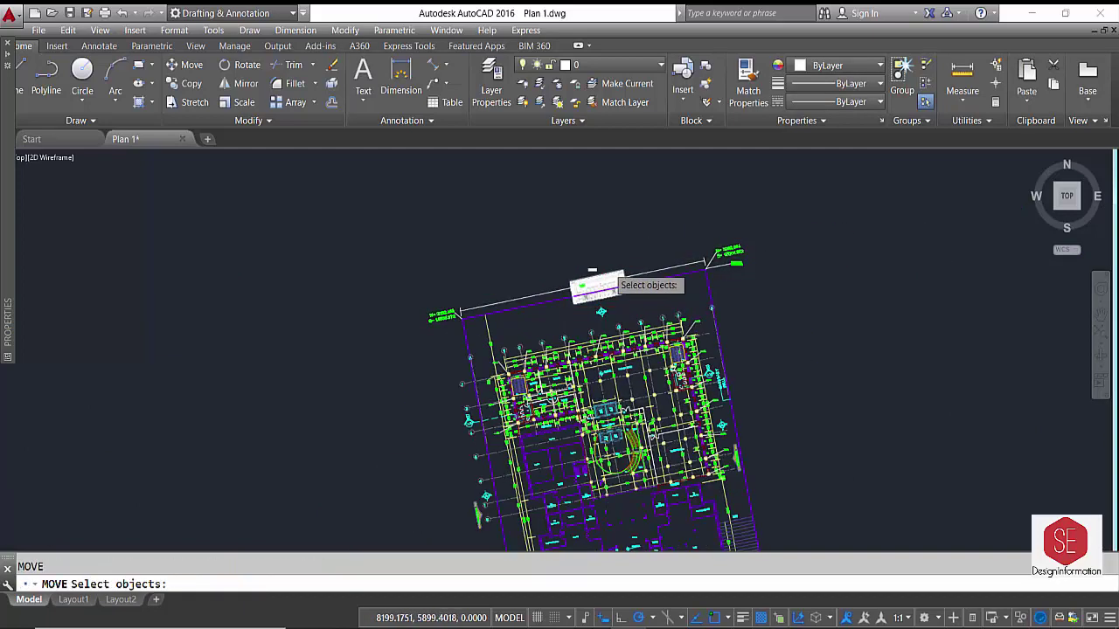
scroll(616, 282, "up", 2)
left_click(625, 281)
key("Return")
left_click(626, 281)
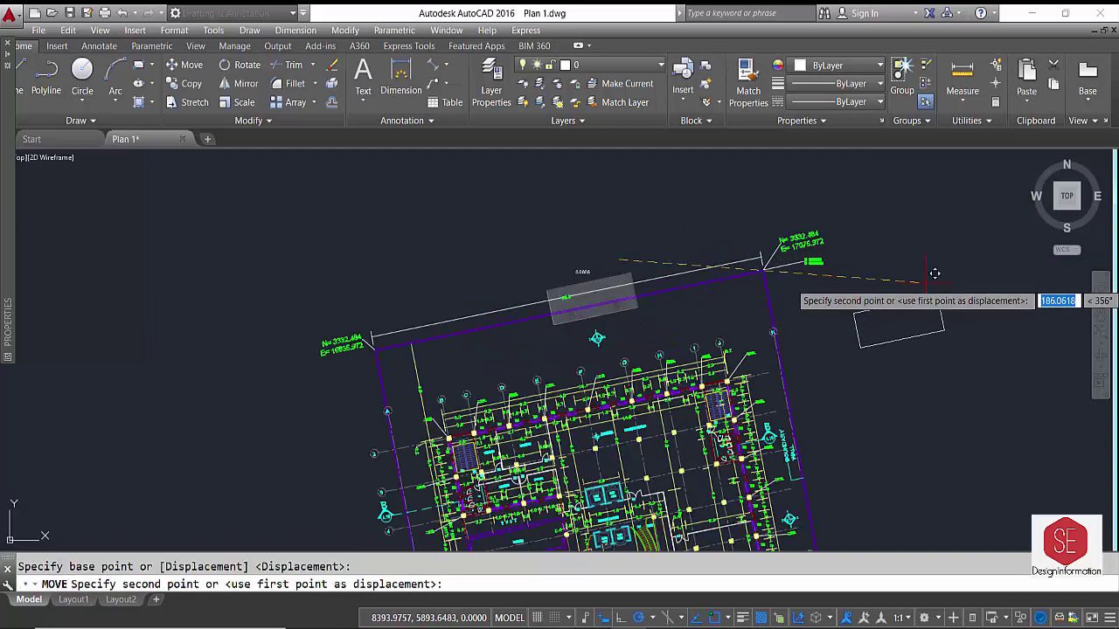
left_click(944, 302)
middle_click_drag(568, 323, 522, 272)
Explode the scaled plan block and set style W's overall scale to 0.15, making it current
type("x")
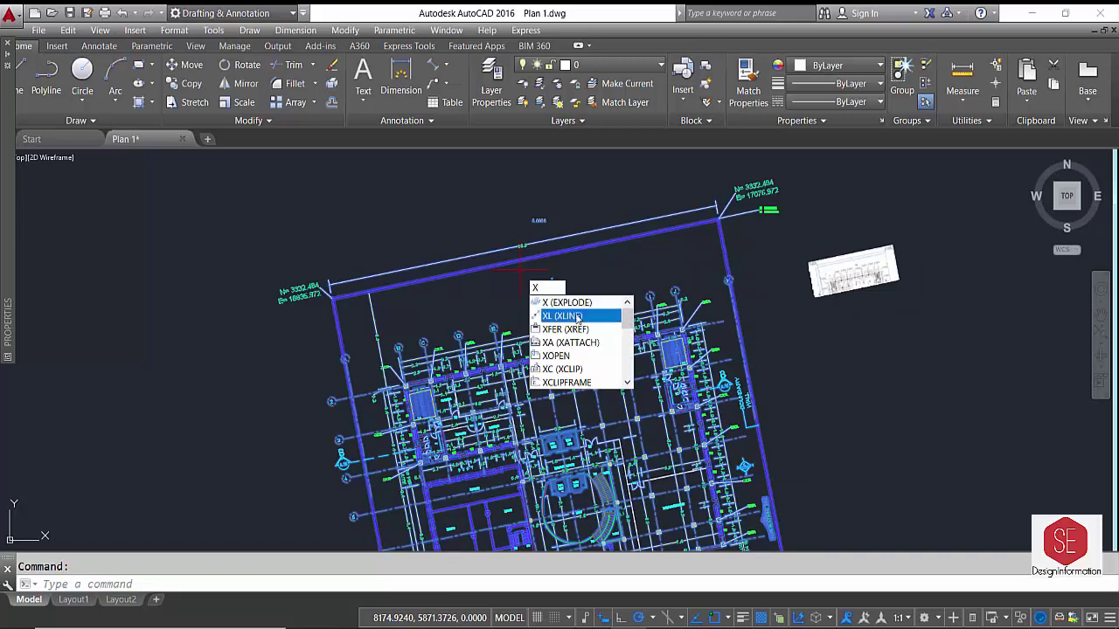
left_click(573, 303)
type("d")
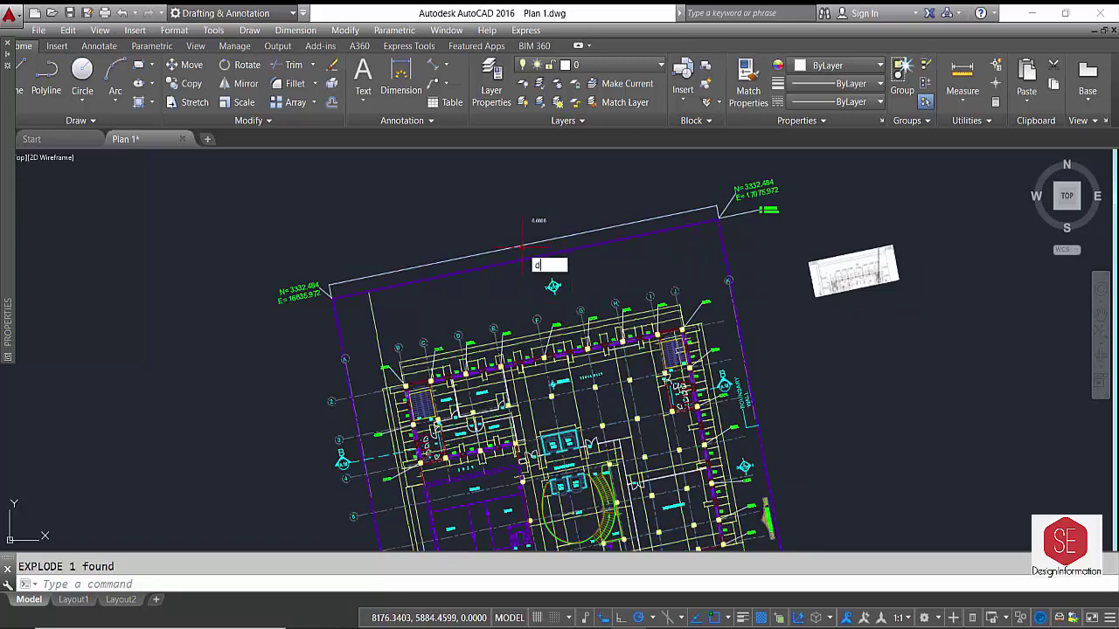
key("Return")
left_click(706, 293)
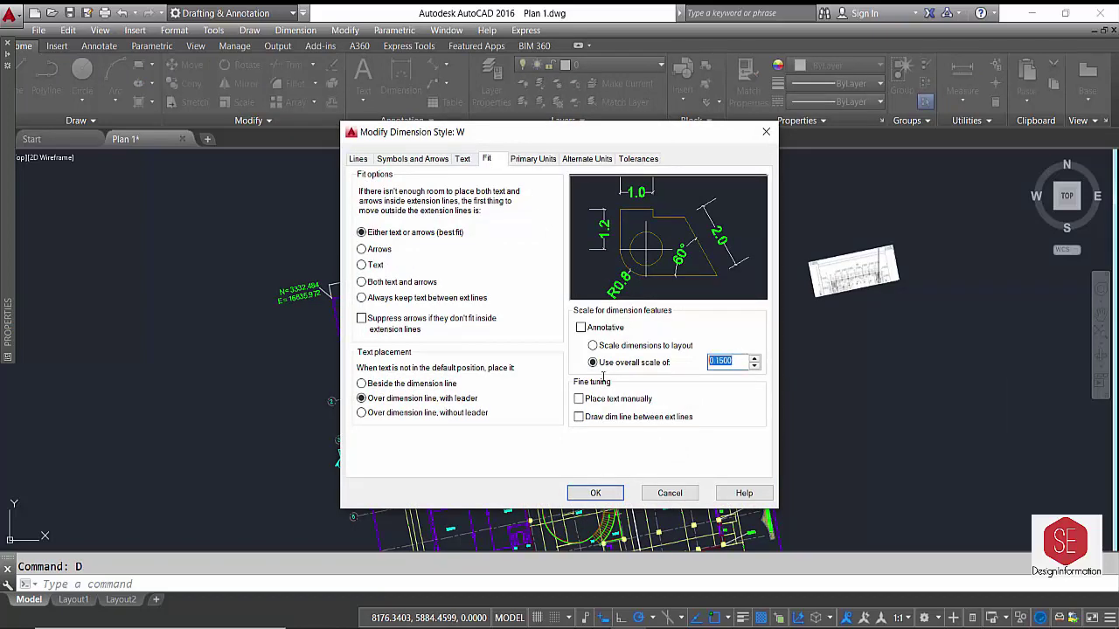
type("1")
left_click(585, 496)
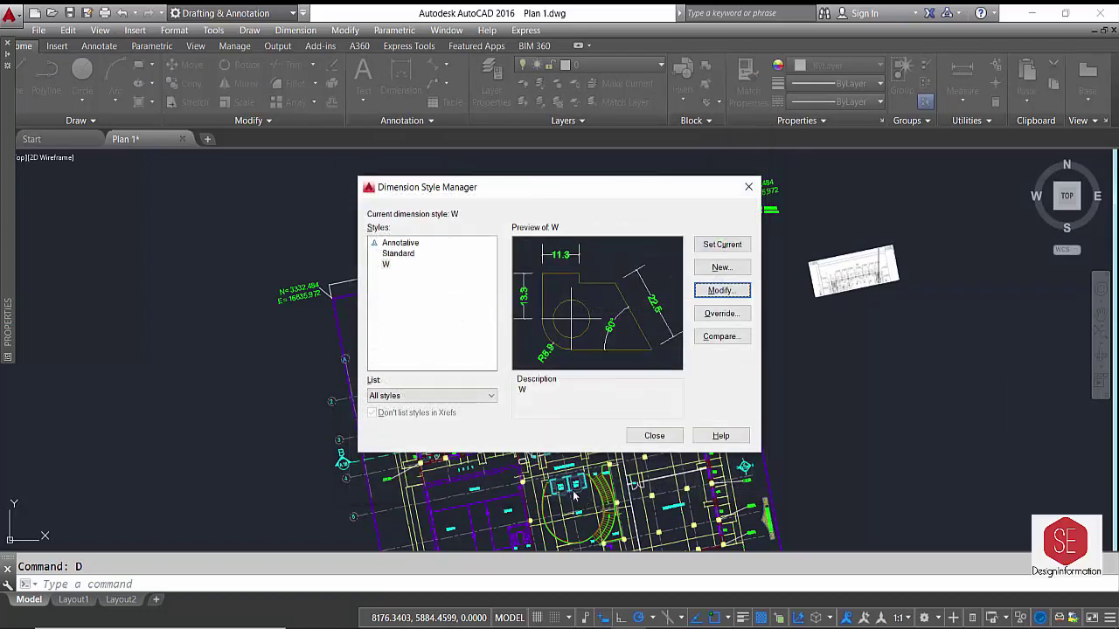
left_click(706, 245)
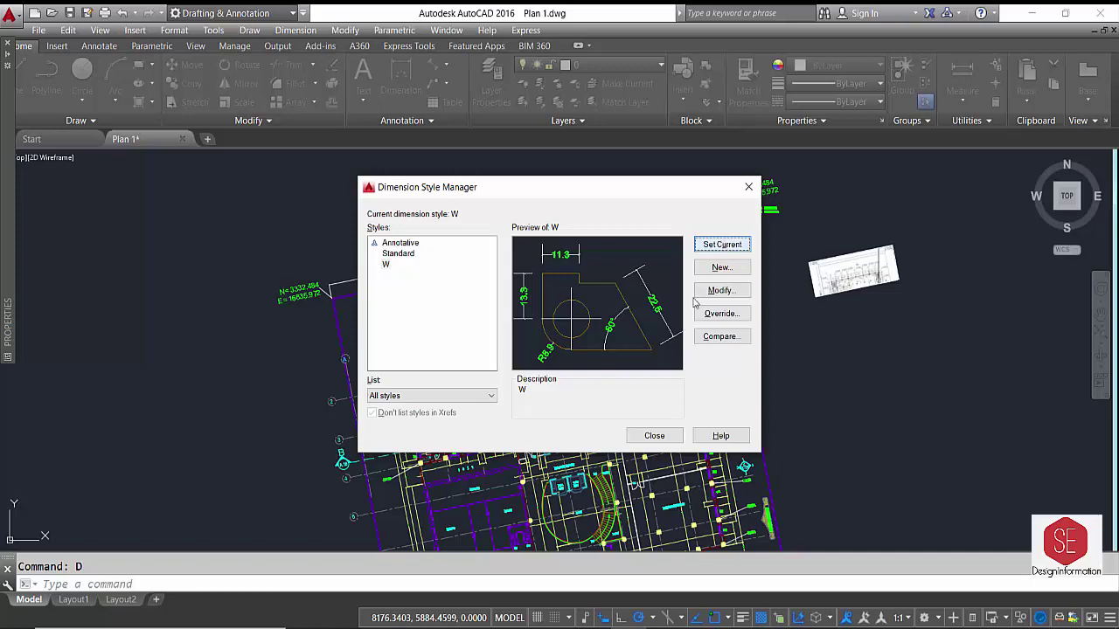
left_click(654, 435)
Select the top dimension to confirm it reads 240.0
scroll(521, 229, "up", 8)
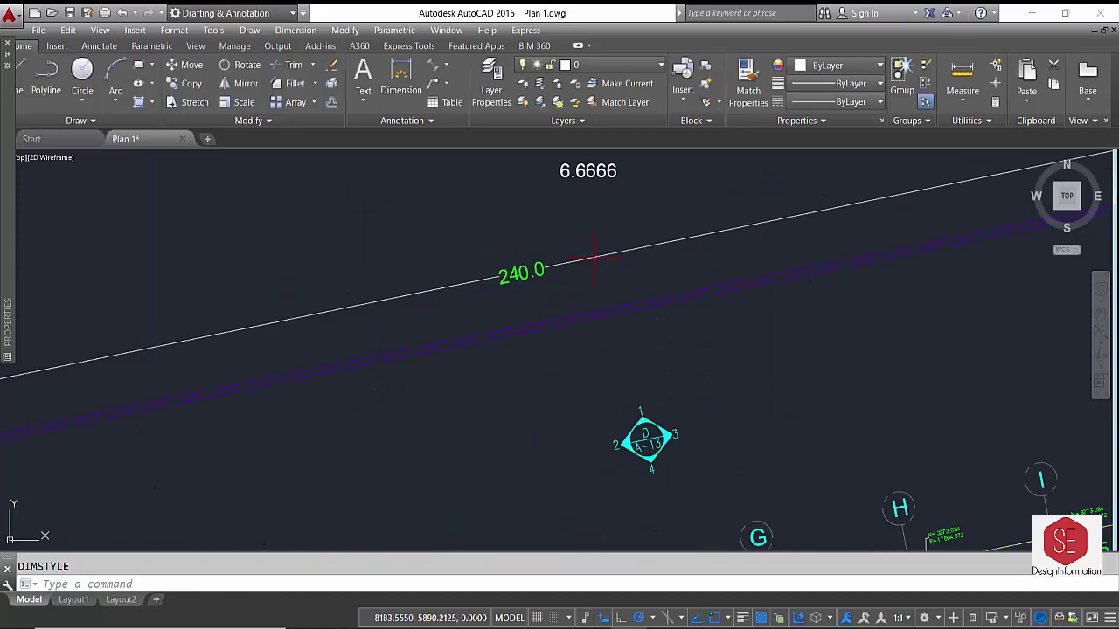
left_click(457, 292)
scroll(452, 289, "down", 5)
scroll(491, 445, "up", 4)
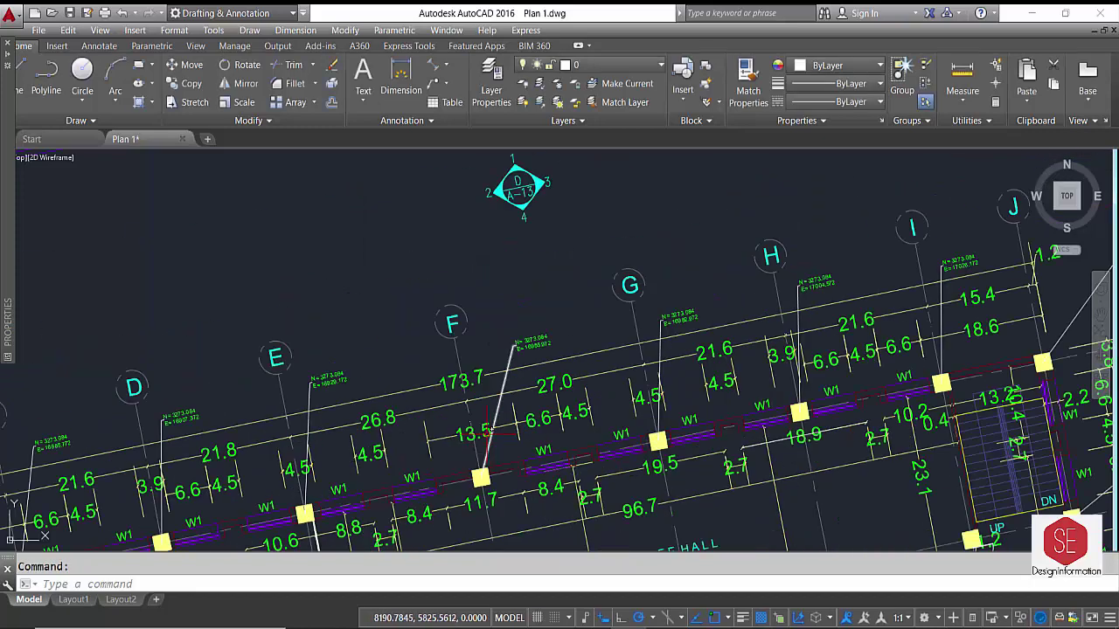
scroll(486, 348, "down", 4)
scroll(490, 336, "down", 3)
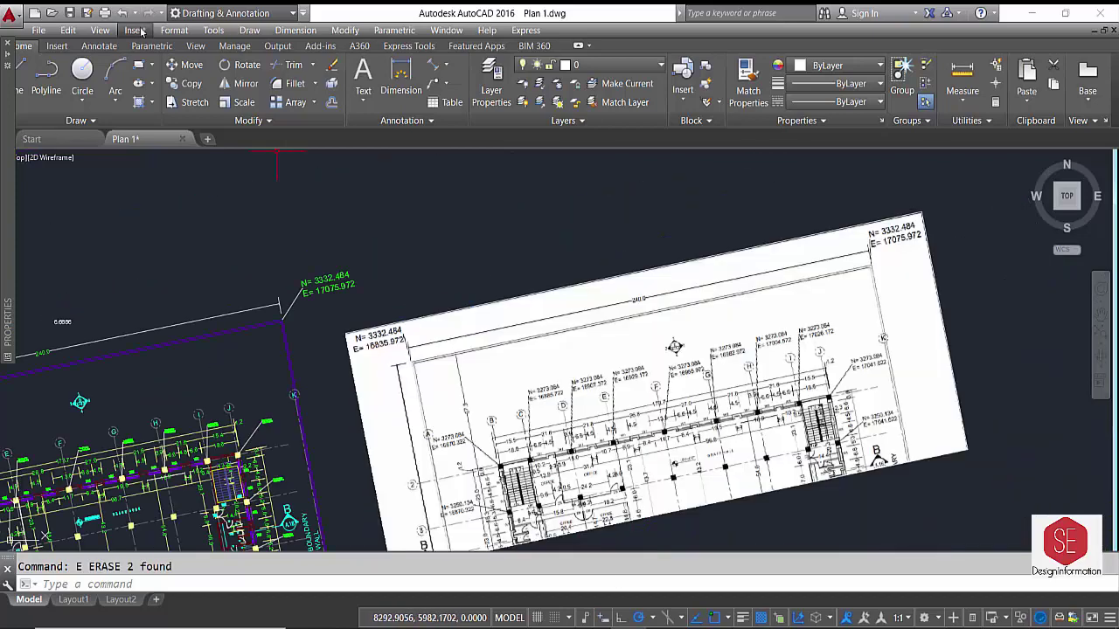
Attach raster image file 3 as a reference, placing its corner with a pick point at scale 1
left_click(135, 32)
left_click(263, 127)
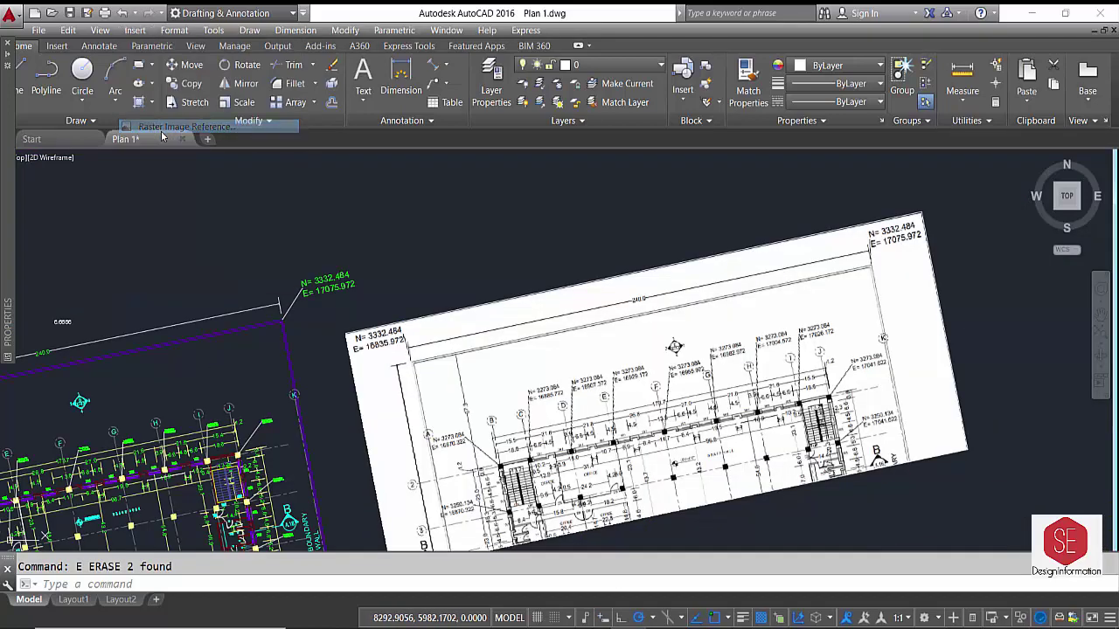
left_click(429, 215)
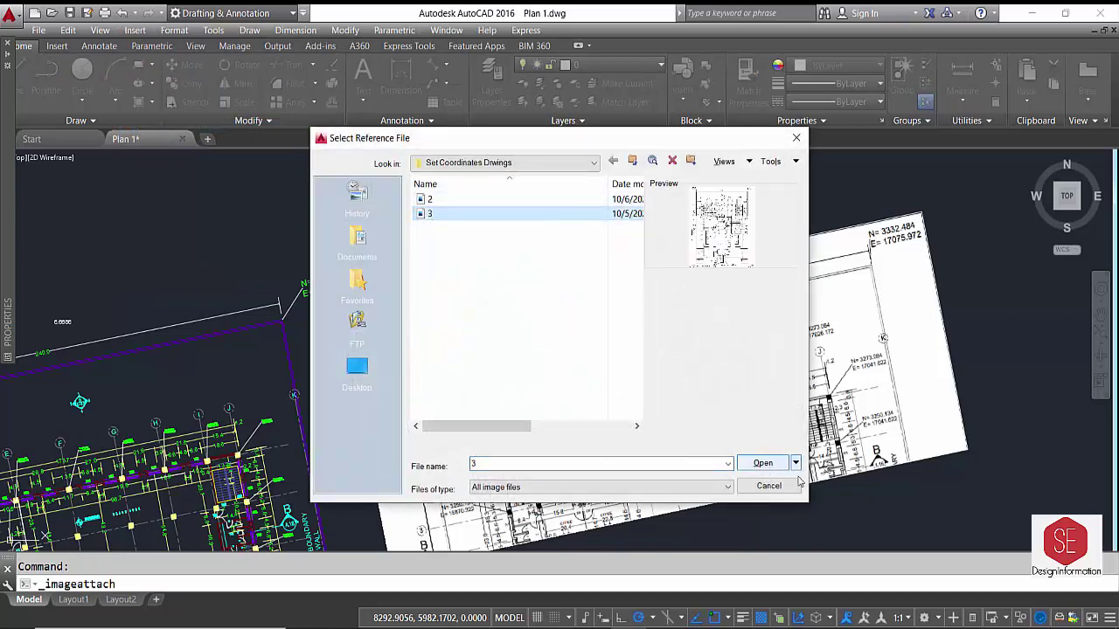
left_click(762, 464)
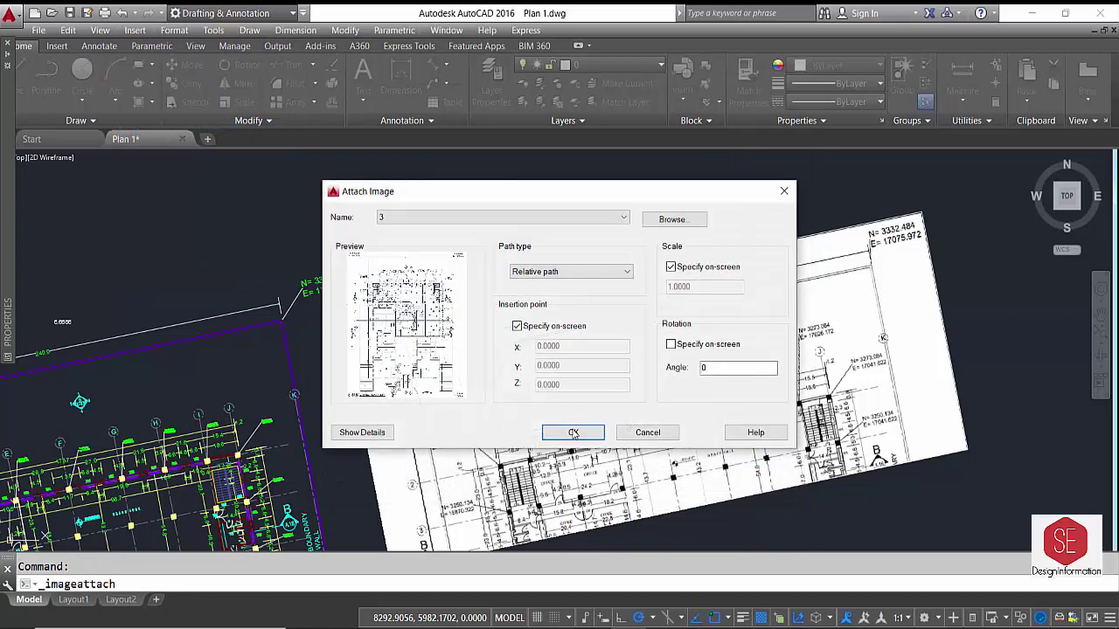
left_click(574, 433)
scroll(595, 324, "down", 5)
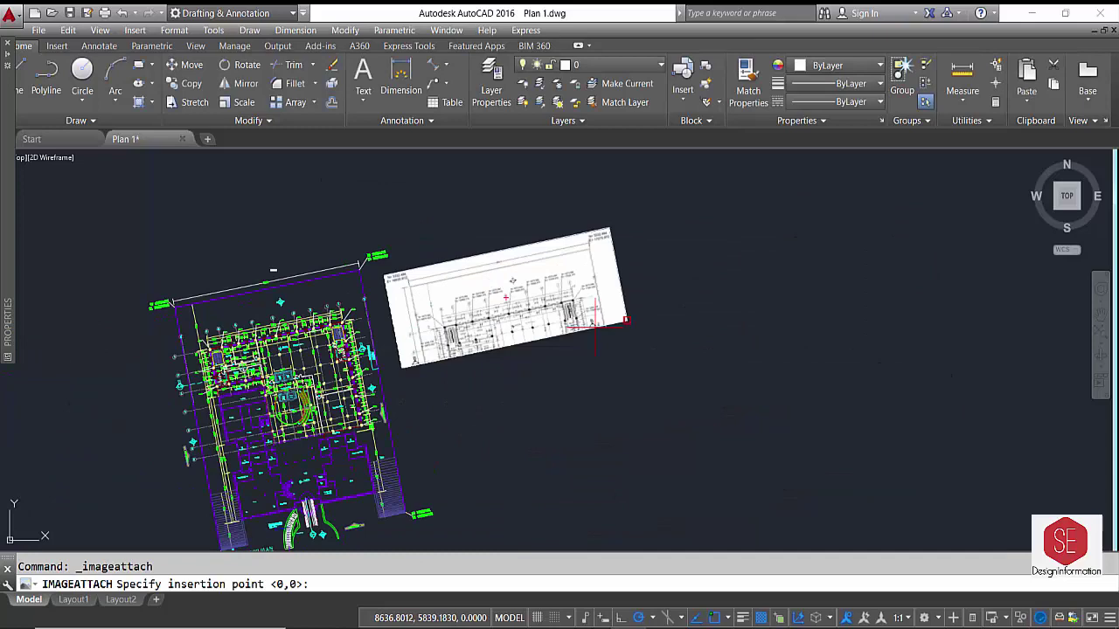
left_click(712, 354)
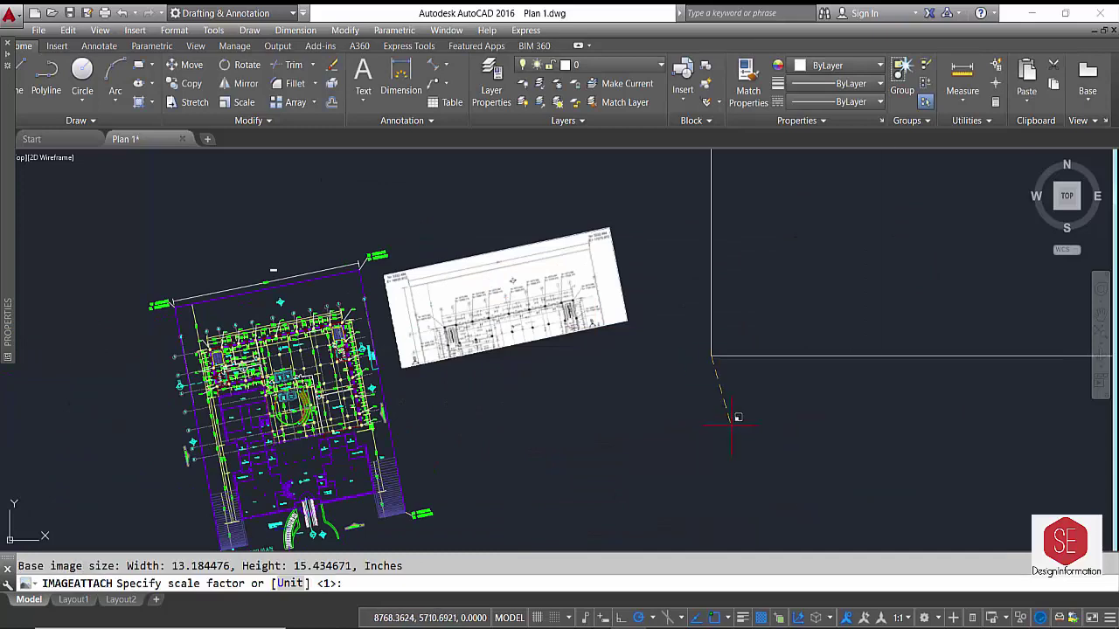
key("Return")
Zoom and pan around to inspect the newly attached floor plan image beside the existing plans
scroll(612, 411, "down", 2)
scroll(577, 419, "down", 2)
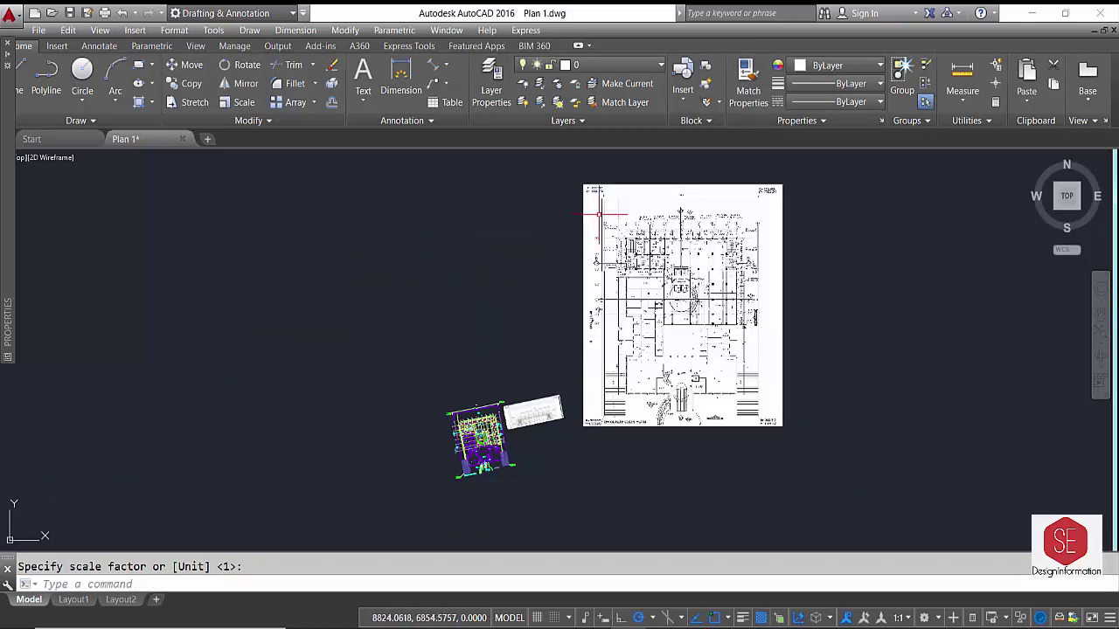
scroll(600, 213, "up", 4)
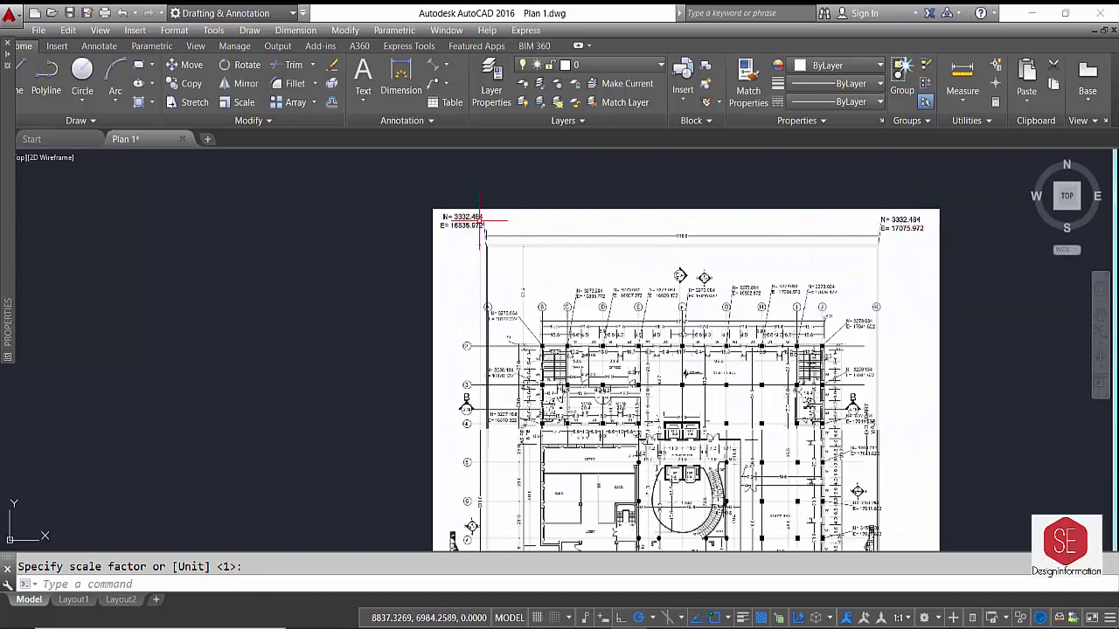
scroll(474, 222, "down", 2)
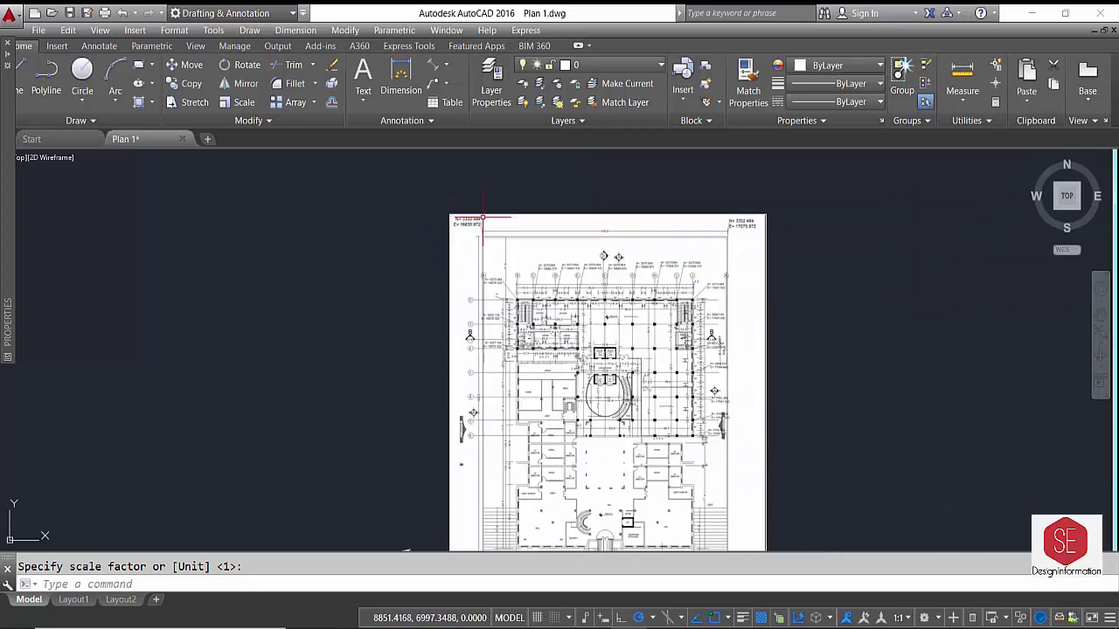
left_click(726, 337)
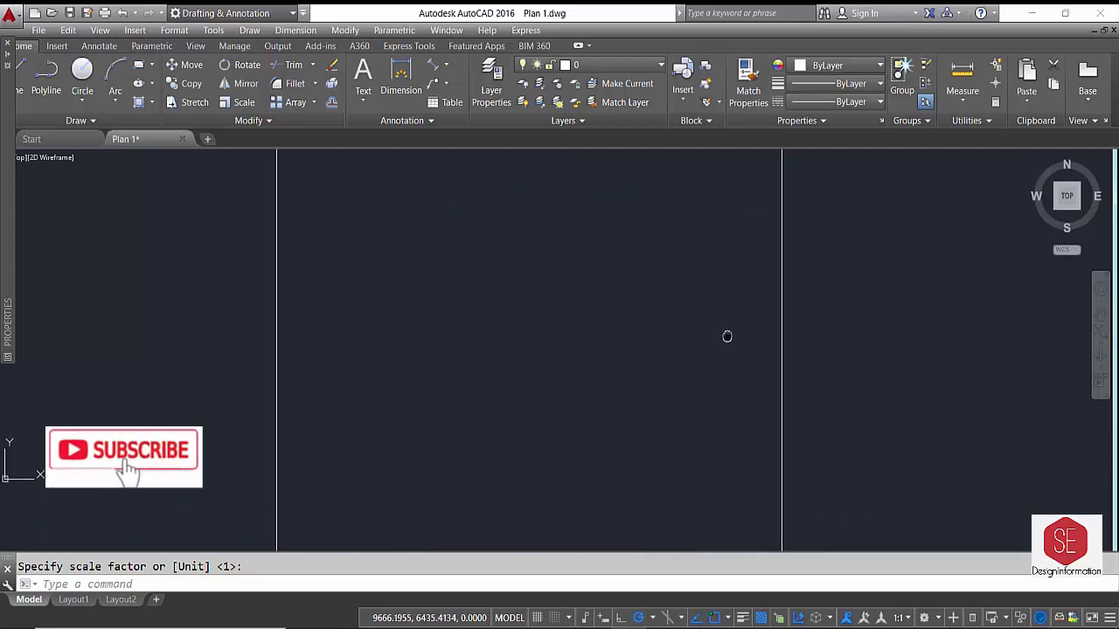
scroll(725, 323, "down", 2)
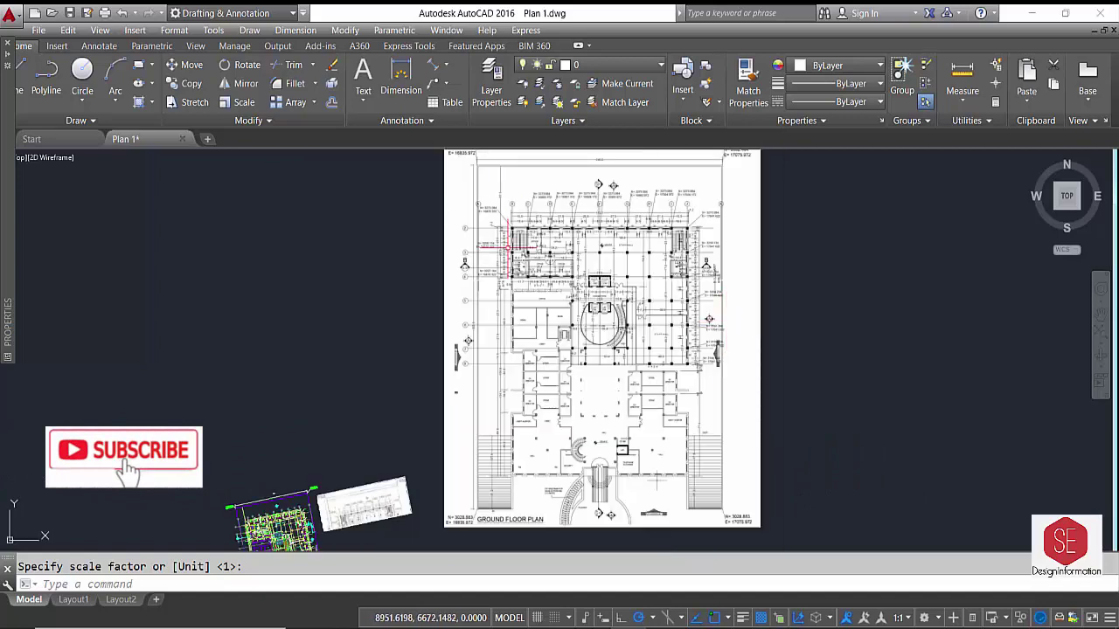
scroll(507, 247, "down", 2)
scroll(655, 420, "up", 4)
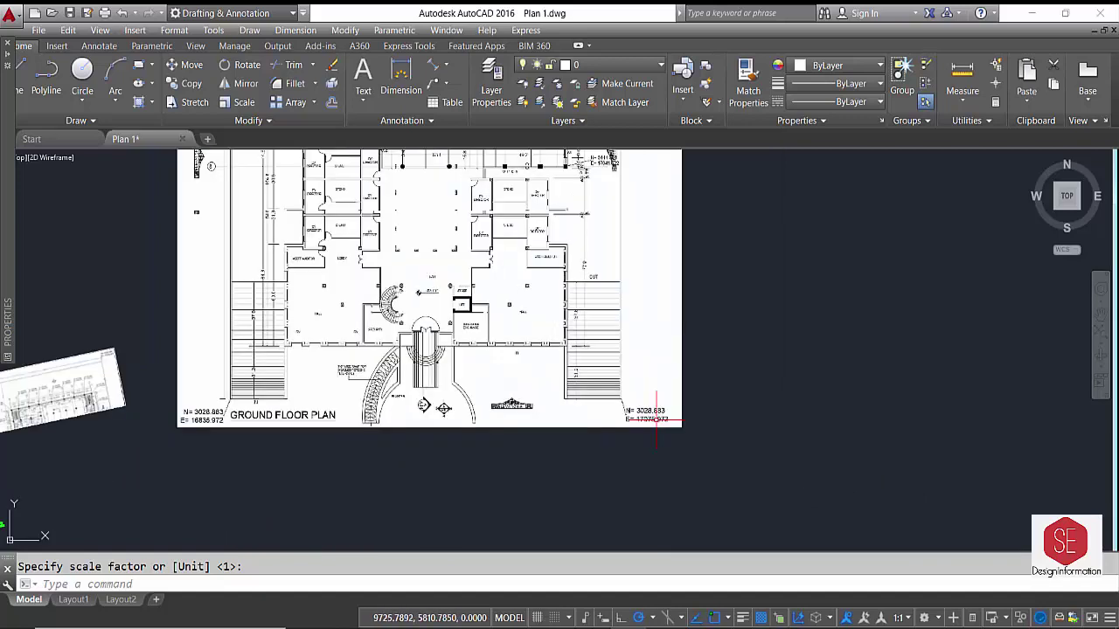
scroll(655, 421, "up", 1)
scroll(655, 420, "down", 1)
scroll(369, 250, "down", 2)
scroll(376, 206, "down", 2)
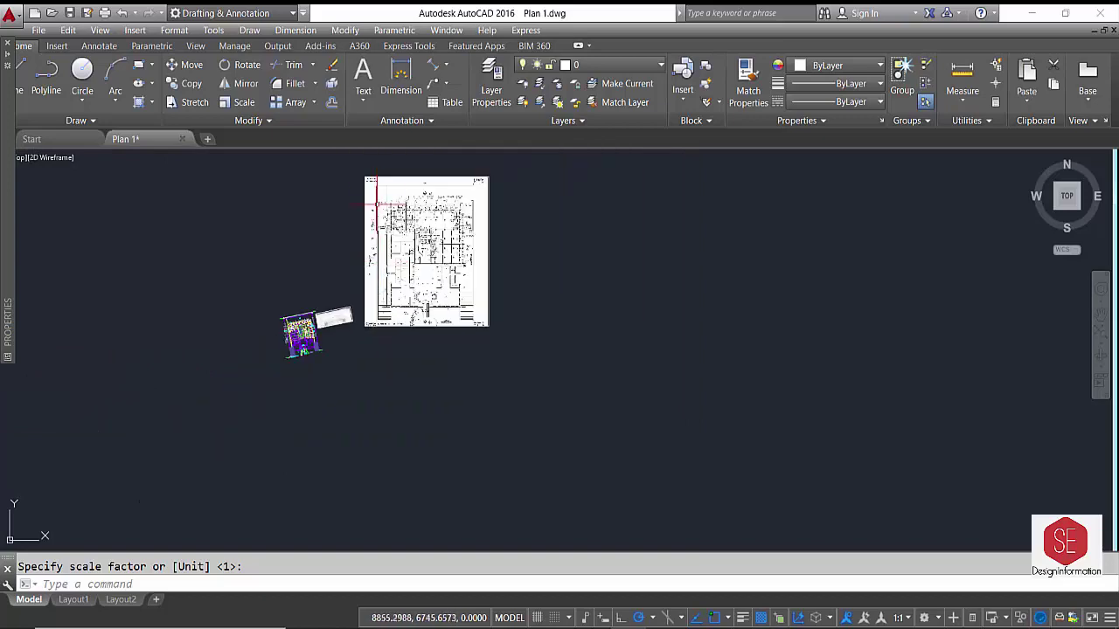
scroll(377, 205, "up", 4)
scroll(370, 294, "down", 2)
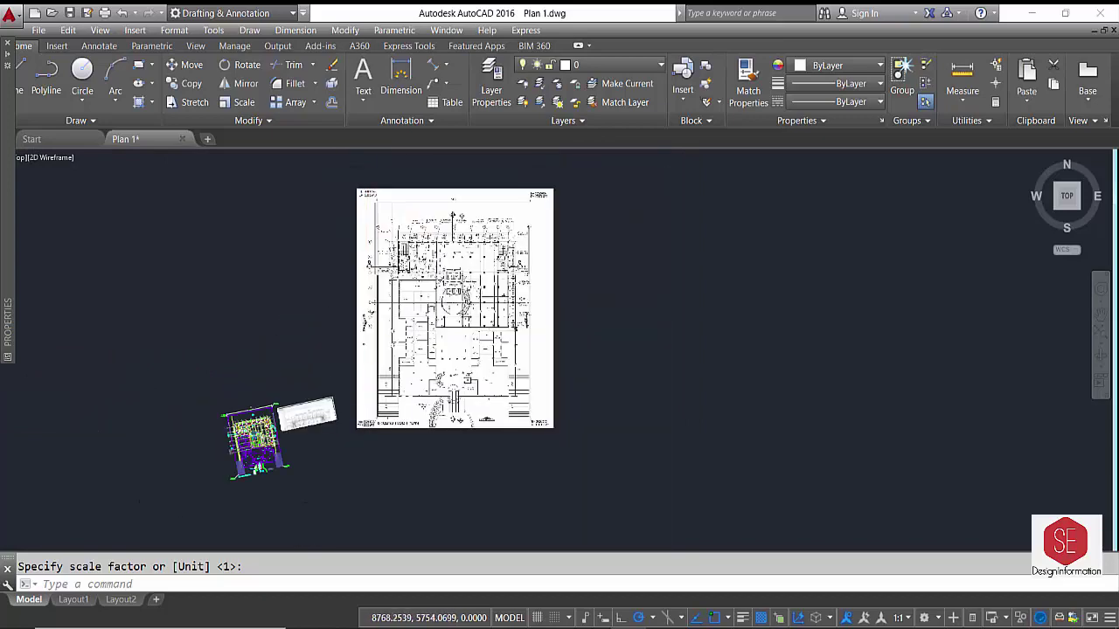
scroll(389, 426, "up", 3)
scroll(393, 384, "down", 3)
scroll(472, 323, "down", 1)
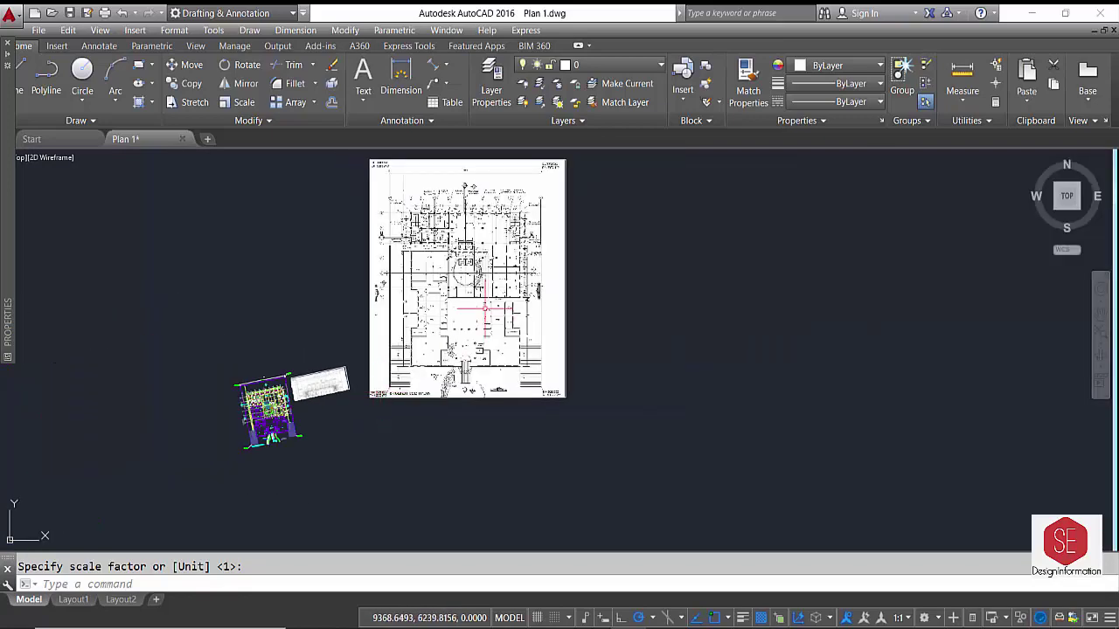
scroll(414, 181, "up", 2)
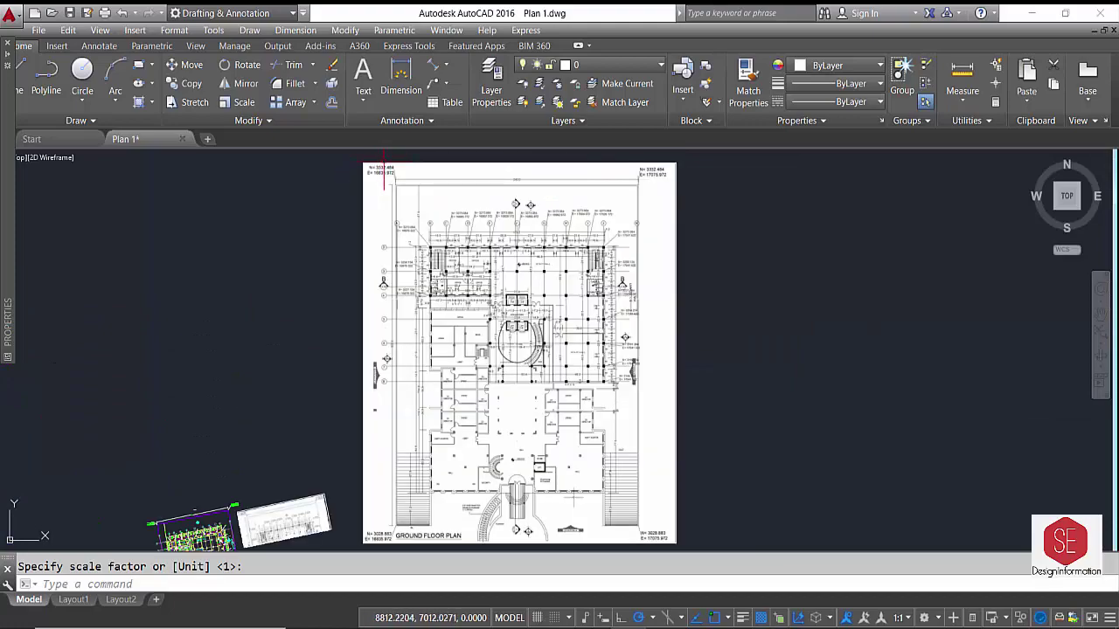
scroll(414, 181, "up", 2)
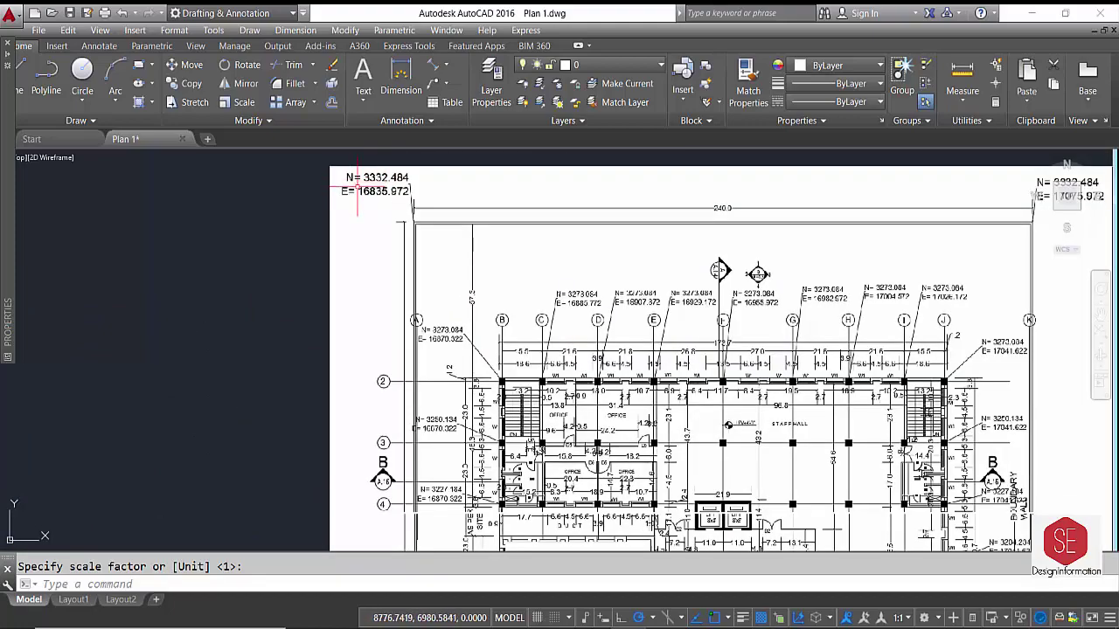
scroll(354, 183, "down", 4)
scroll(612, 367, "up", 2)
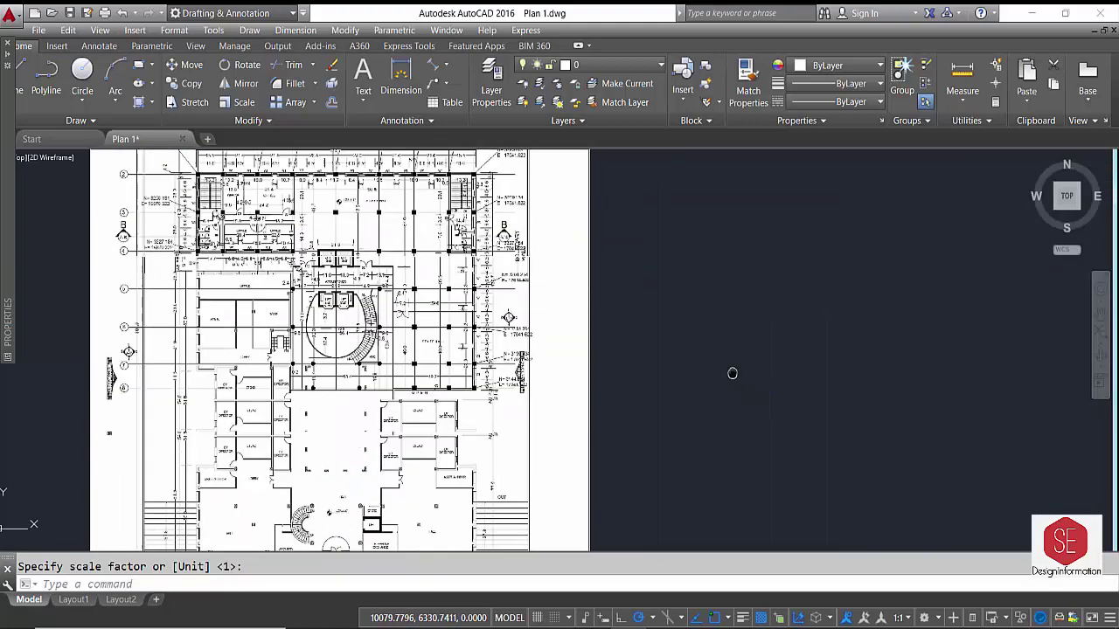
scroll(527, 529, "up", 1)
middle_click_drag(527, 530, 520, 491)
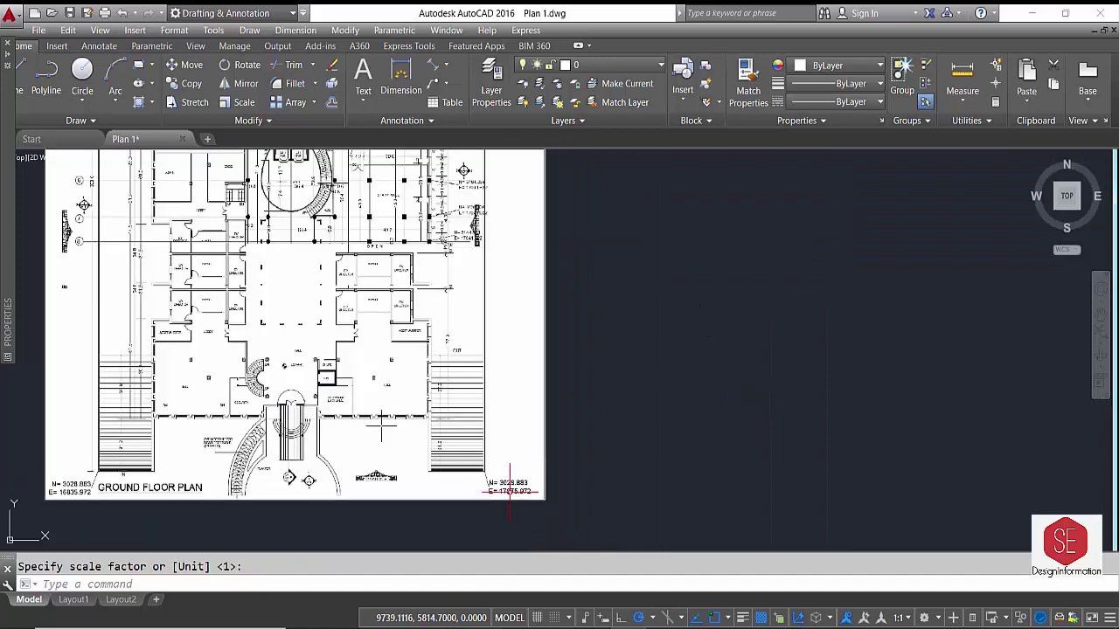
scroll(527, 490, "down", 2)
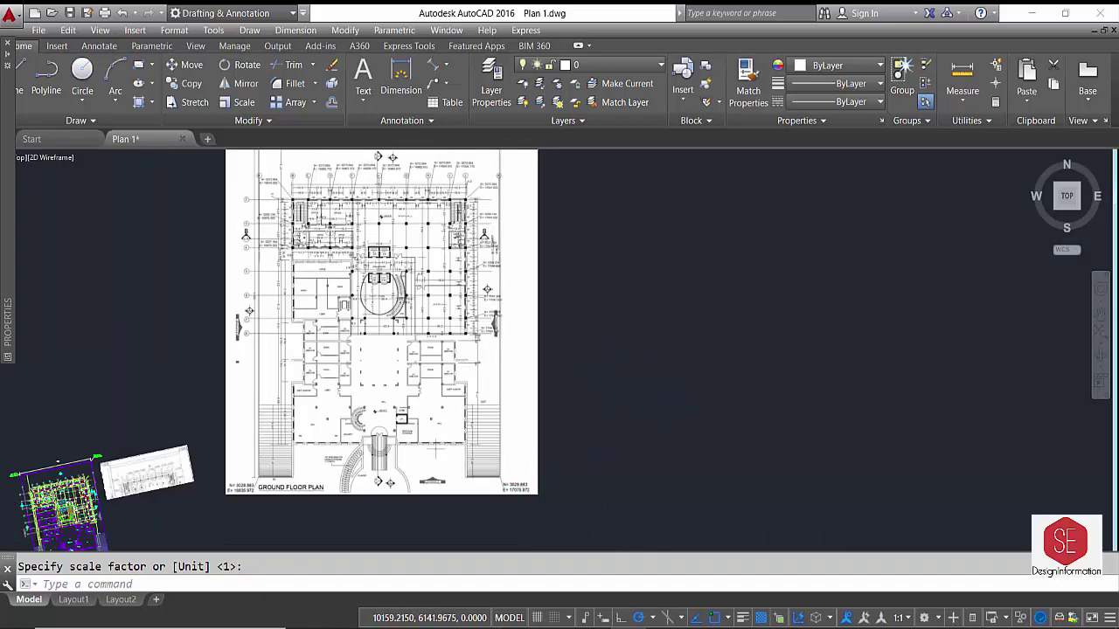
scroll(629, 367, "down", 2)
scroll(400, 221, "up", 5)
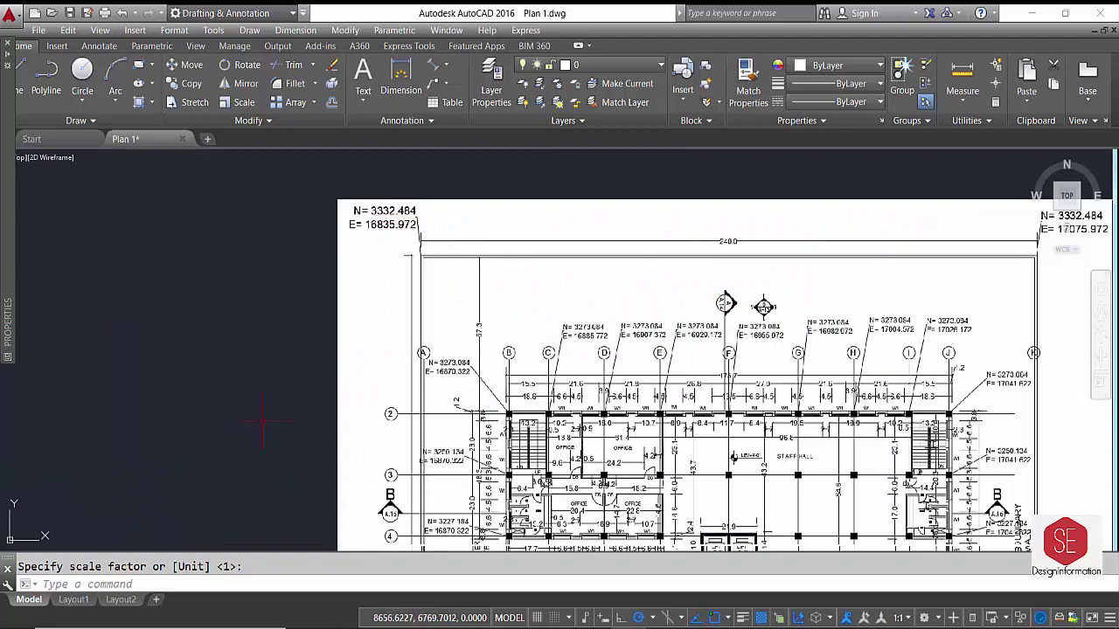
Begin a PL polyline with its start point at survey coordinate 16835.972,3332.484
type("PL")
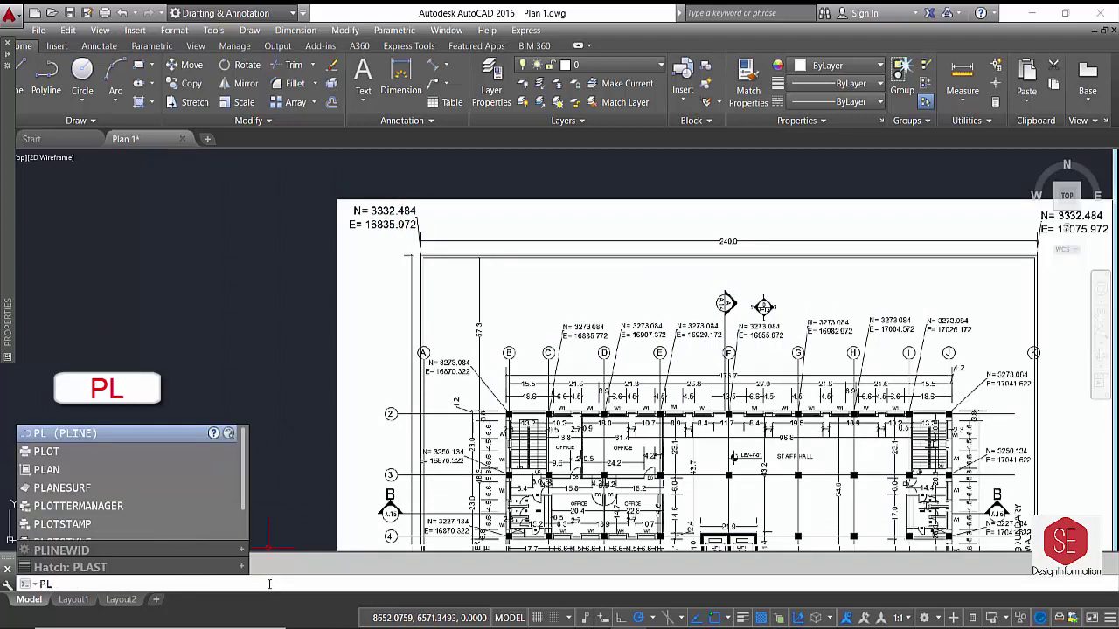
key("Return")
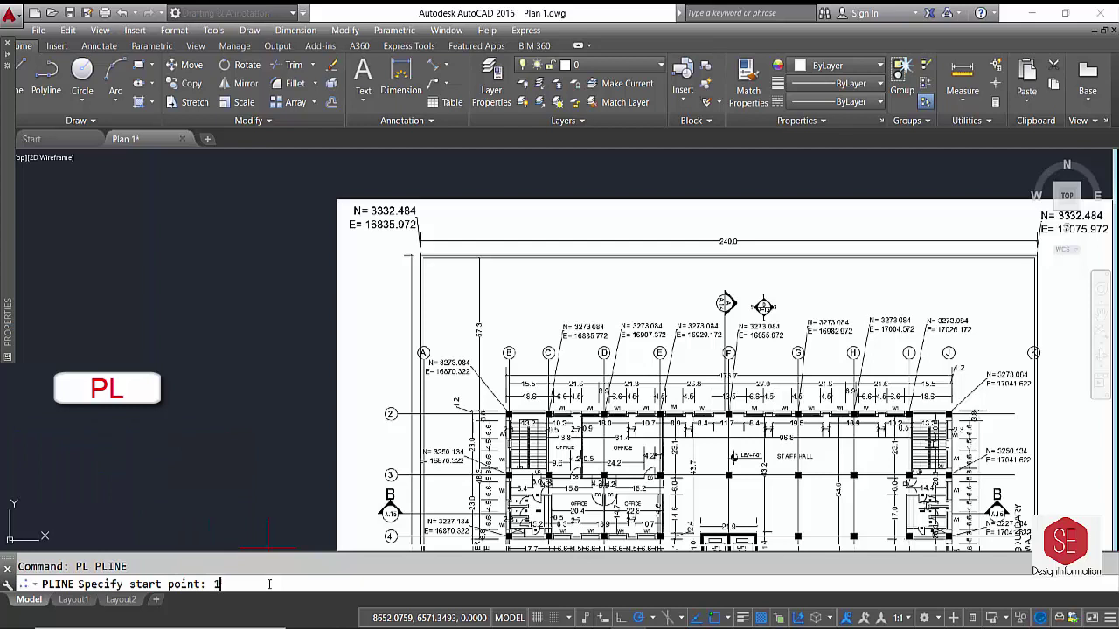
type("6835.97")
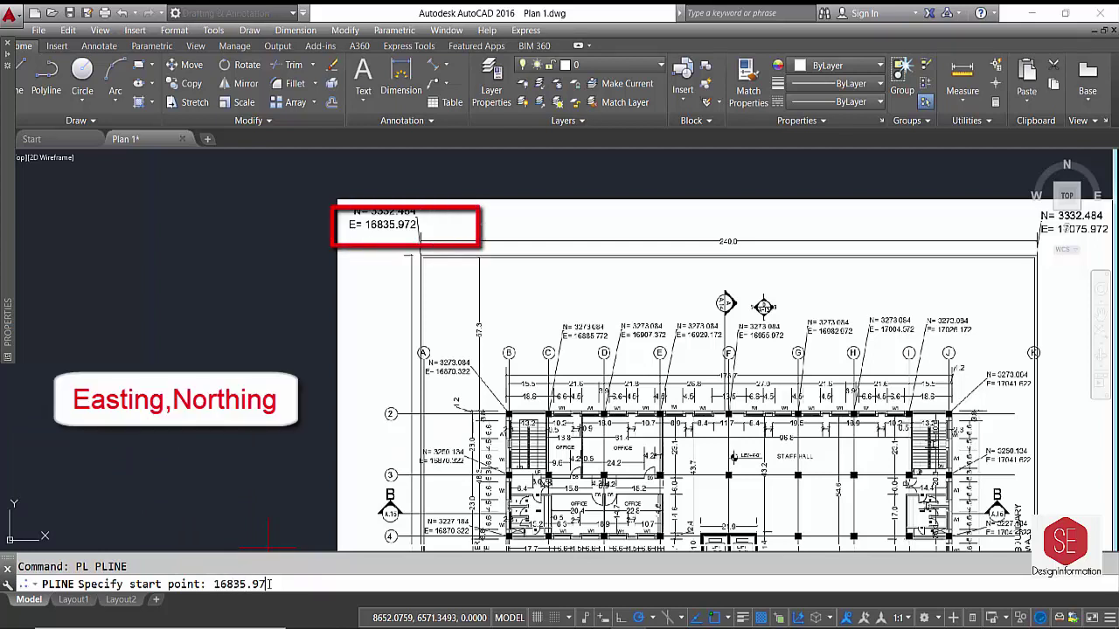
type("2,")
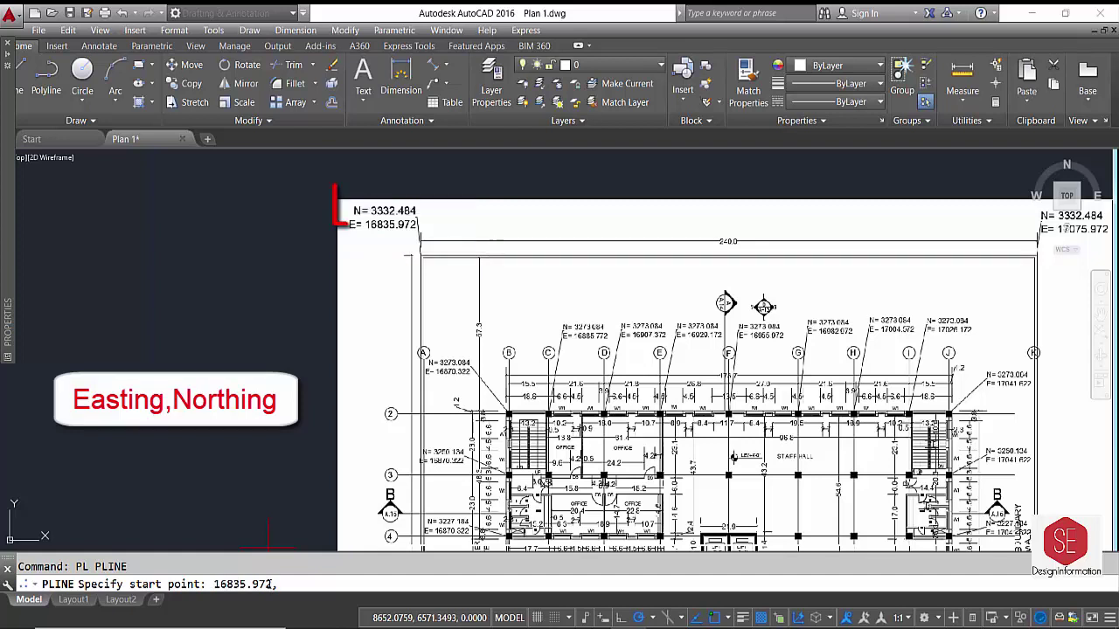
type("3332.484")
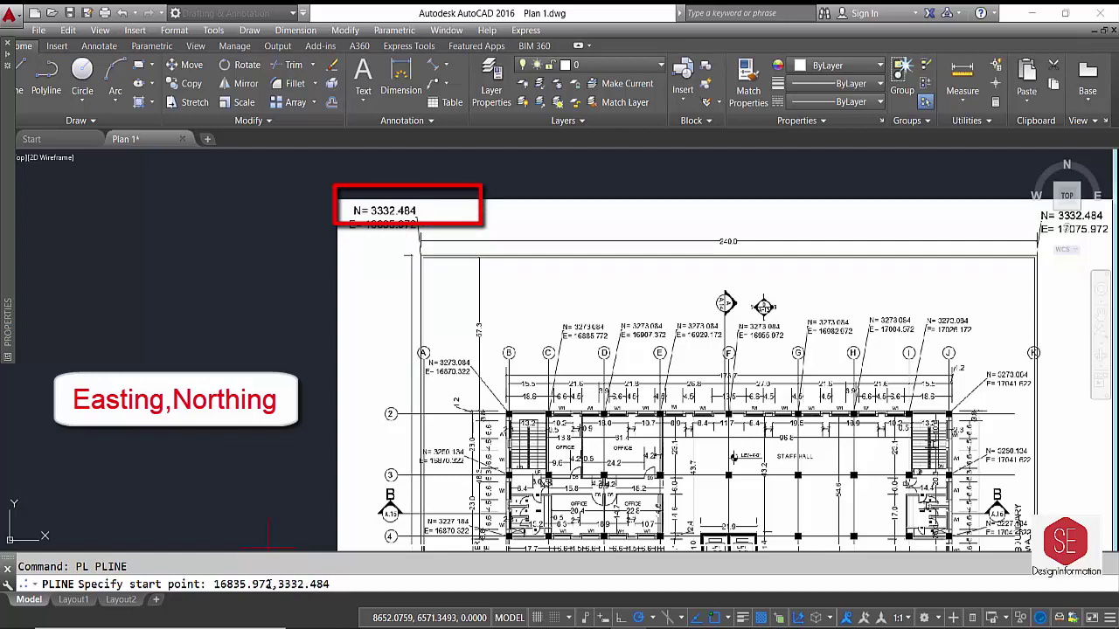
key("Return")
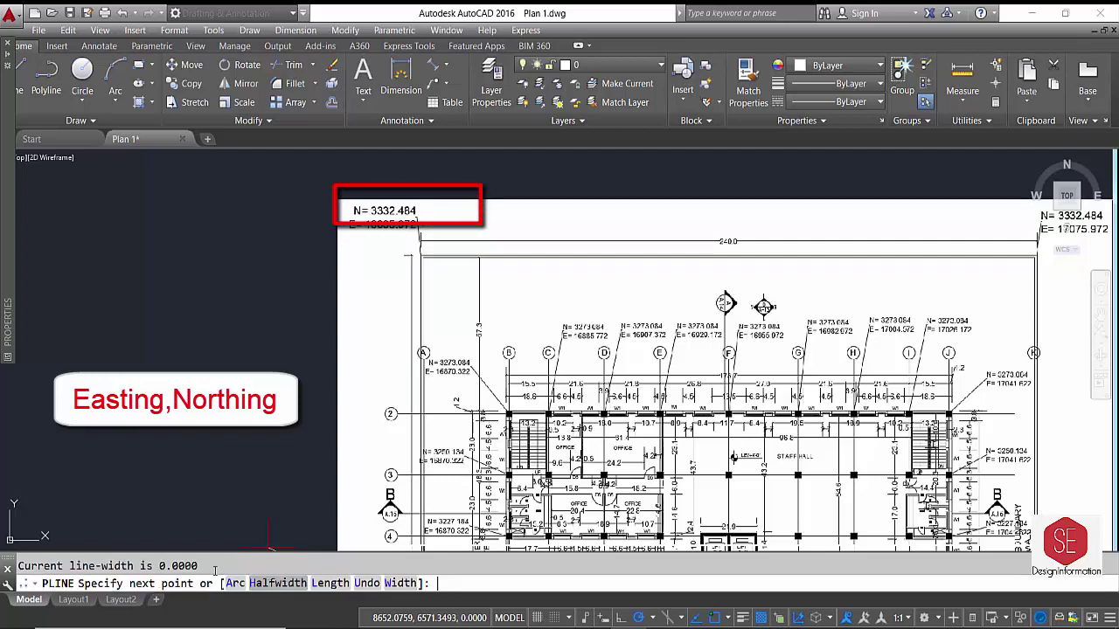
scroll(490, 241, "down", 5)
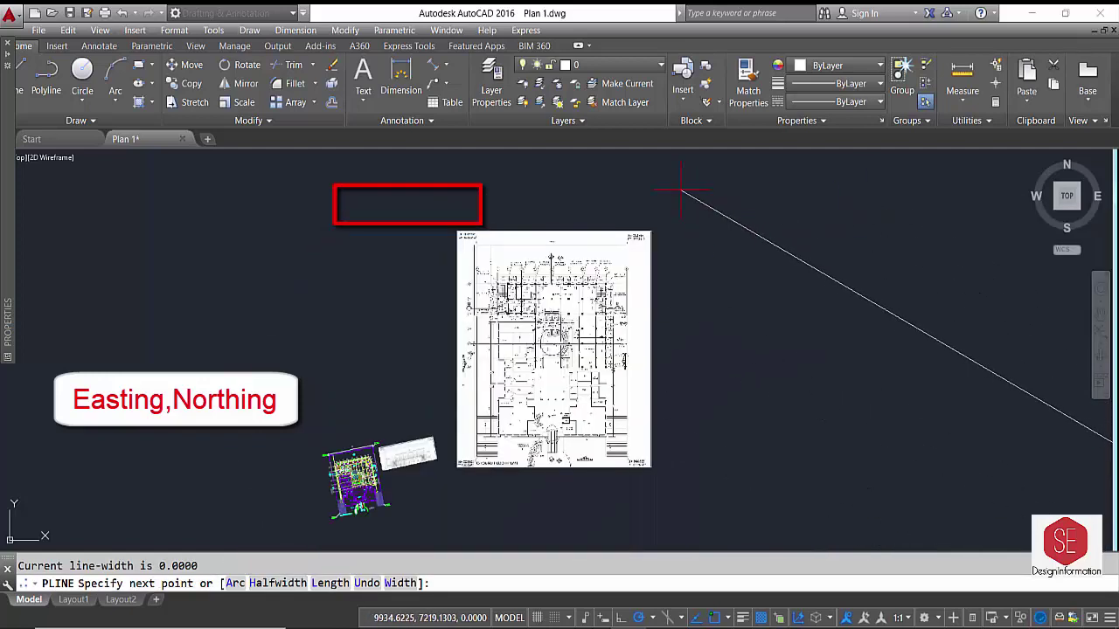
scroll(680, 189, "down", 1)
scroll(679, 320, "up", 5)
scroll(635, 381, "up", 4)
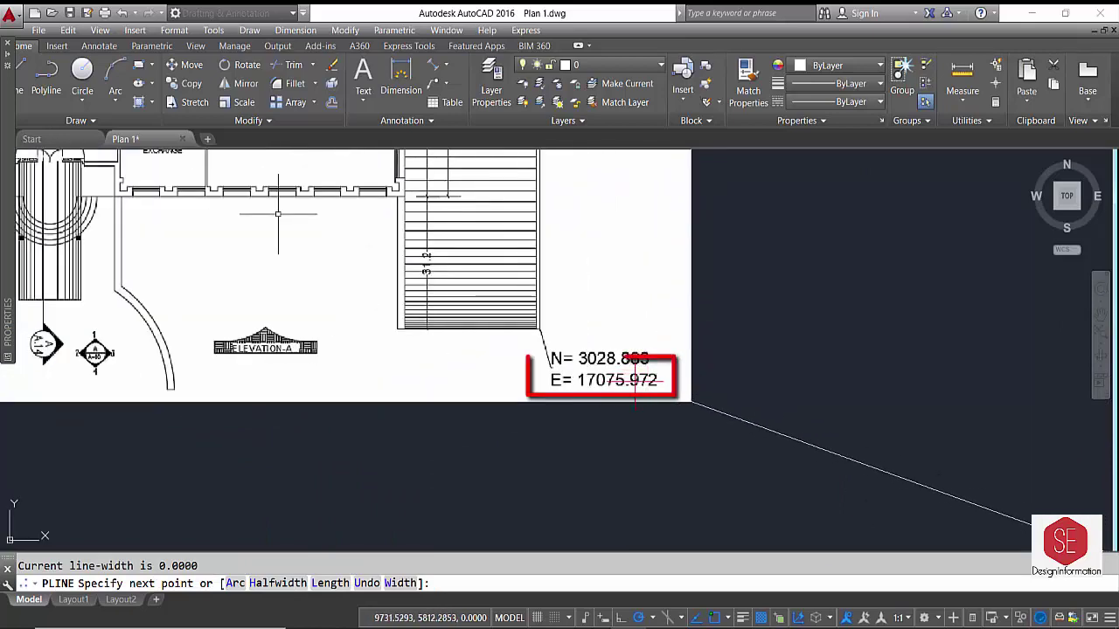
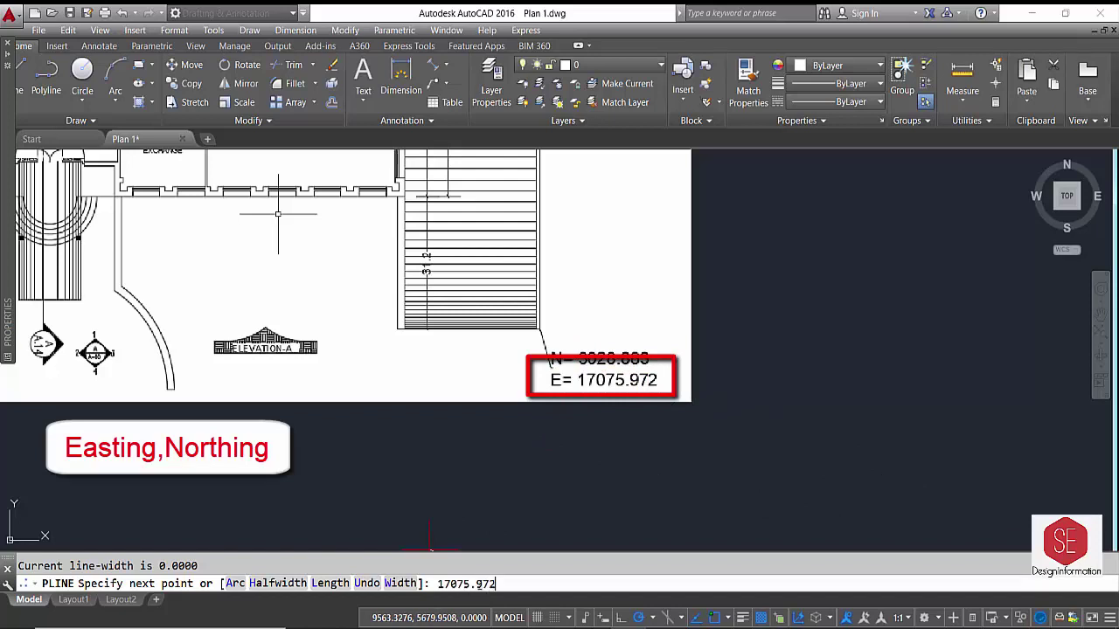
Enter the next polyline vertex at easting,northing 17075.972,3028.883
type(",3028.883")
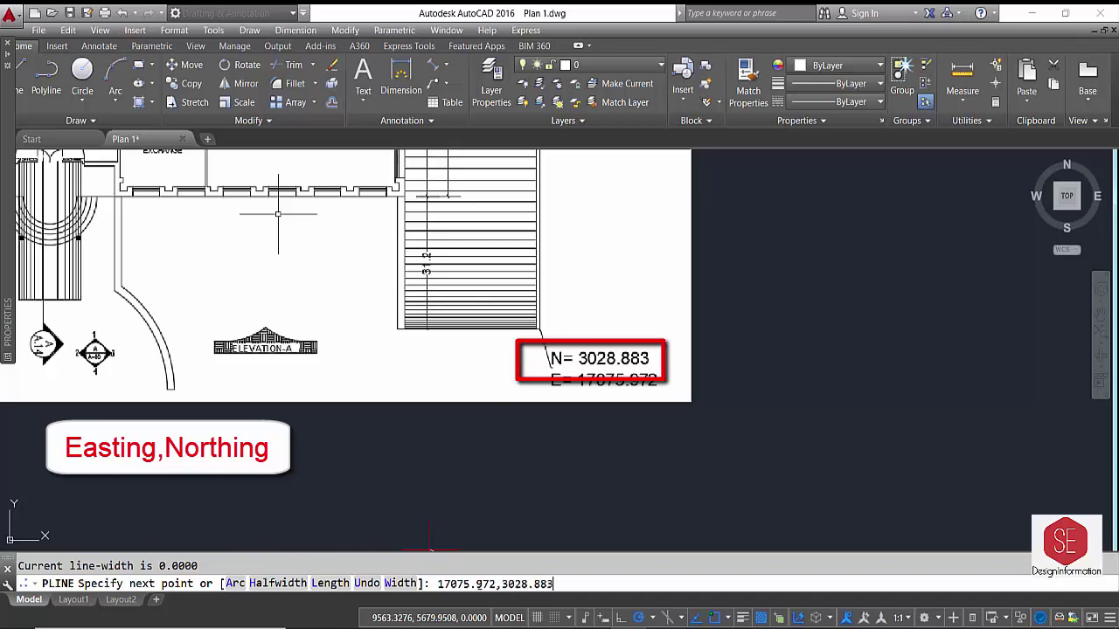
key("Return")
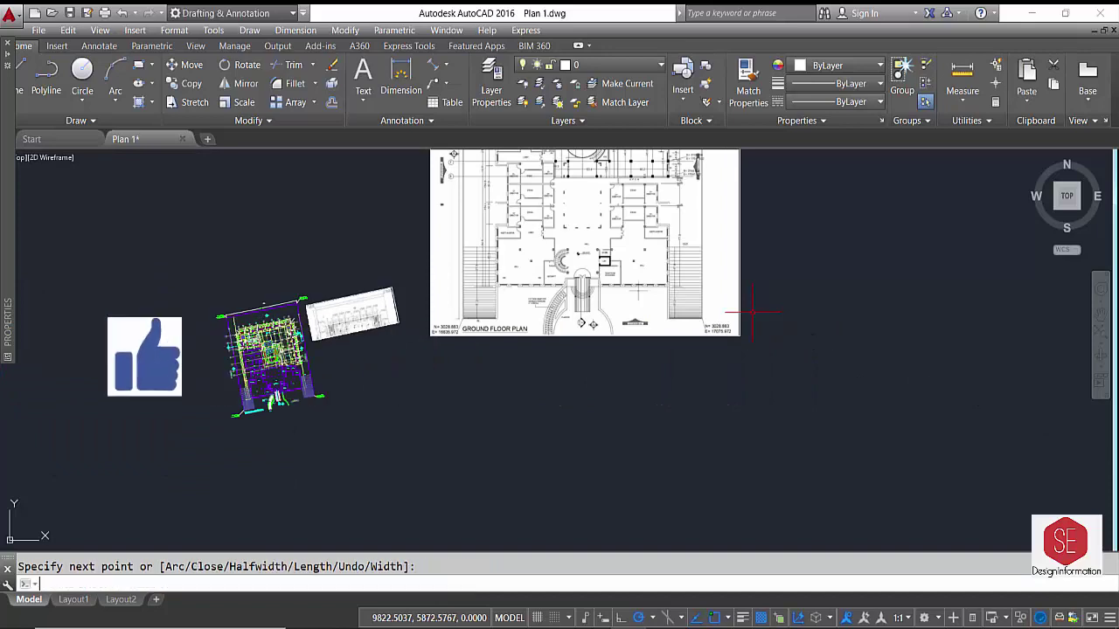
type("z")
Zoom to the drawing extents to locate the small image strip beside the plan
key("Return")
type("e")
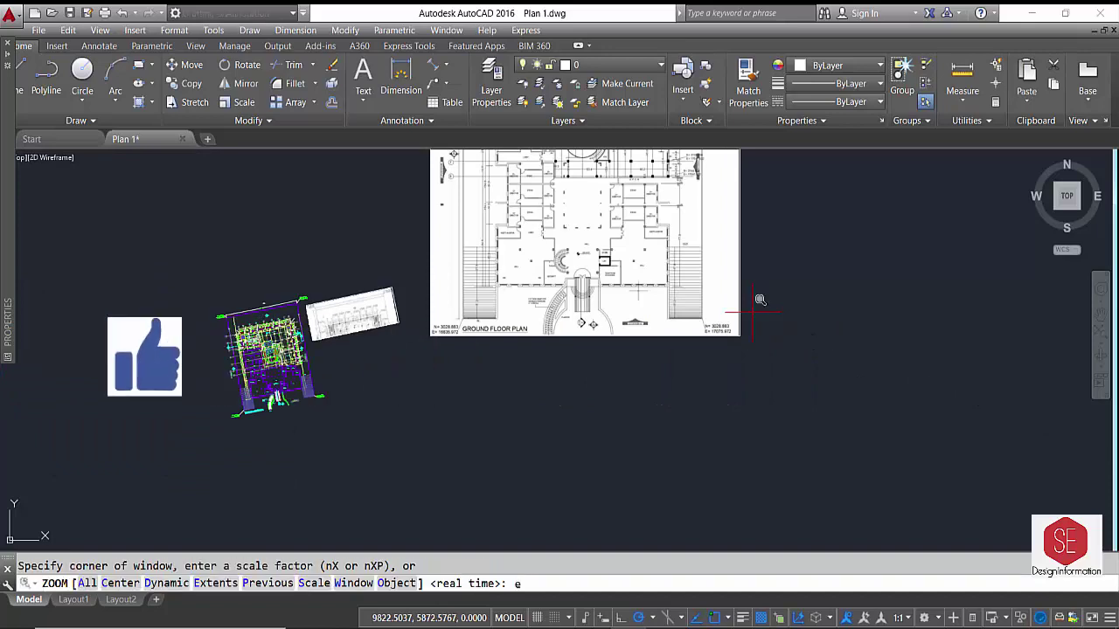
key("Return")
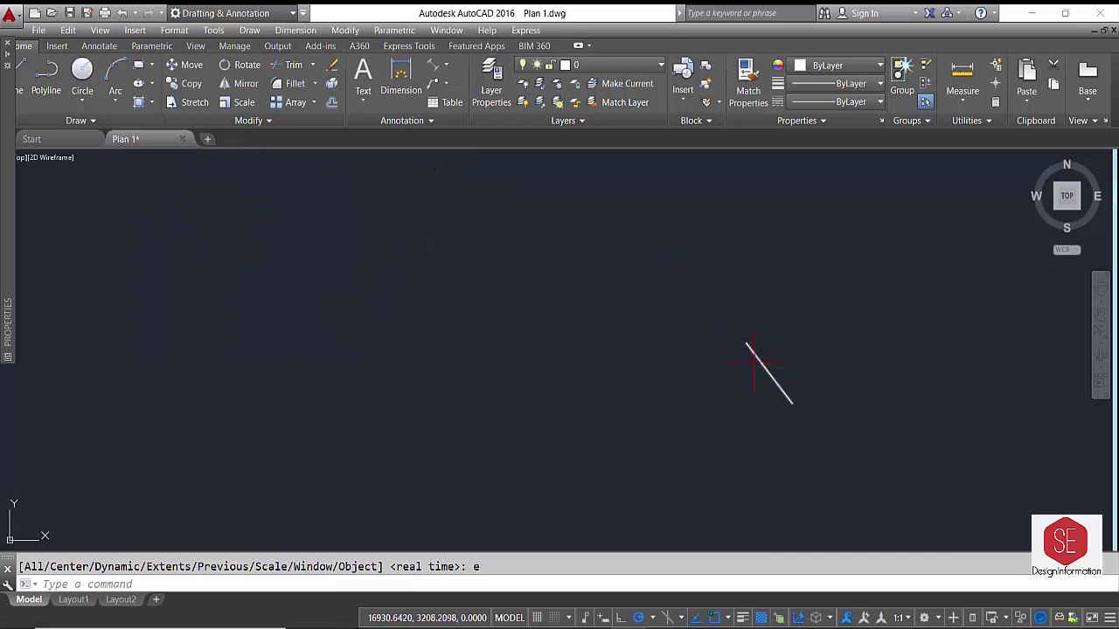
scroll(743, 343, "up", 4)
scroll(743, 343, "down", 8)
scroll(734, 371, "down", 4)
scroll(476, 288, "up", 2)
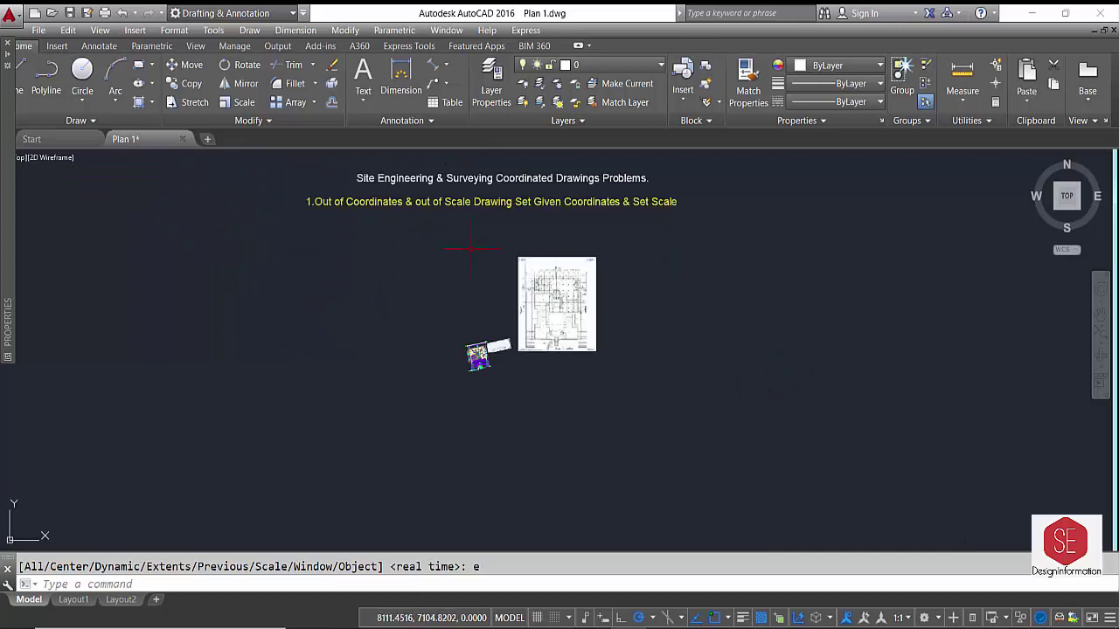
scroll(475, 350, "down", 2)
key("Escape")
scroll(443, 423, "up", 2)
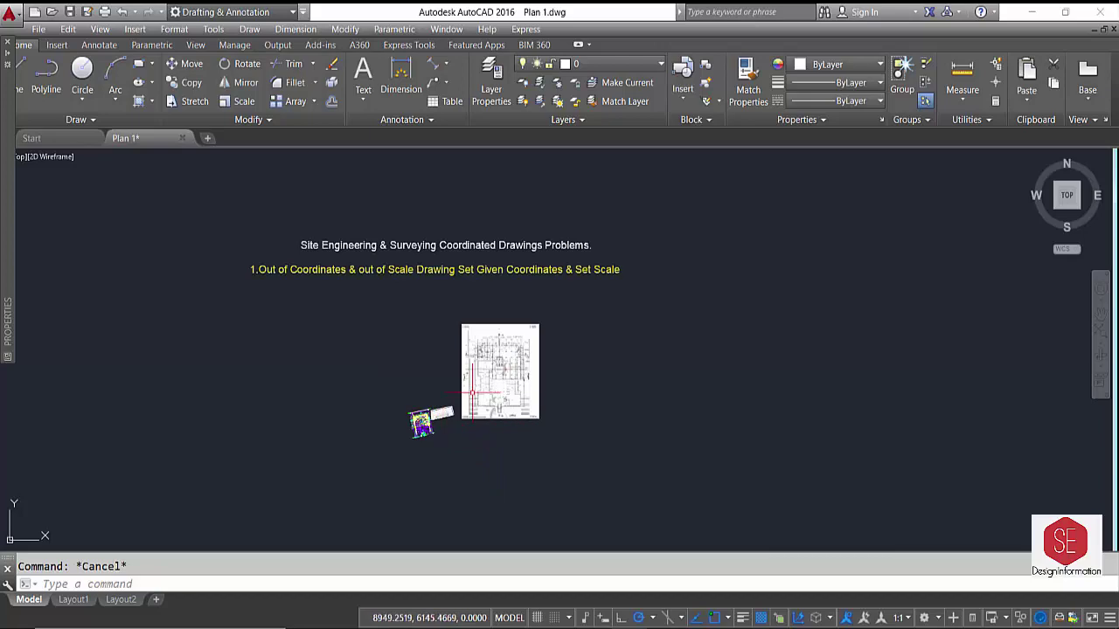
scroll(446, 421, "up", 3)
Crossing-select the small image strip and erase it
left_click(451, 423)
left_click(439, 353)
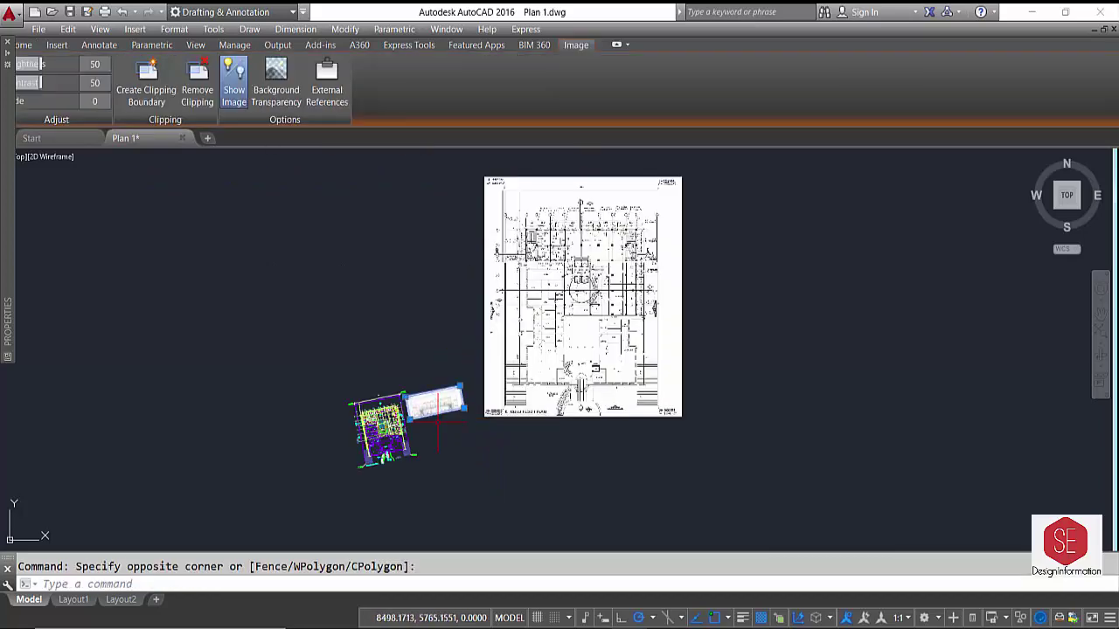
type("e")
key("Return")
scroll(409, 330, "down", 4)
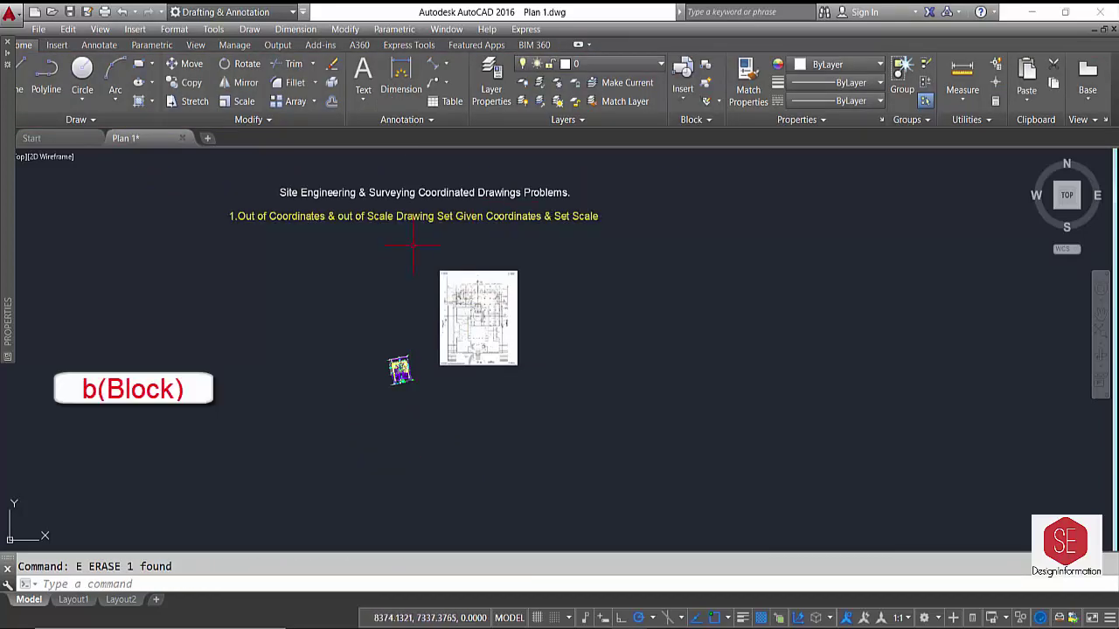
Window the entire coloured plan (2802 objects) into a new block named fyu
scroll(400, 371, "up", 3)
type("B")
key("Return")
type("tyu")
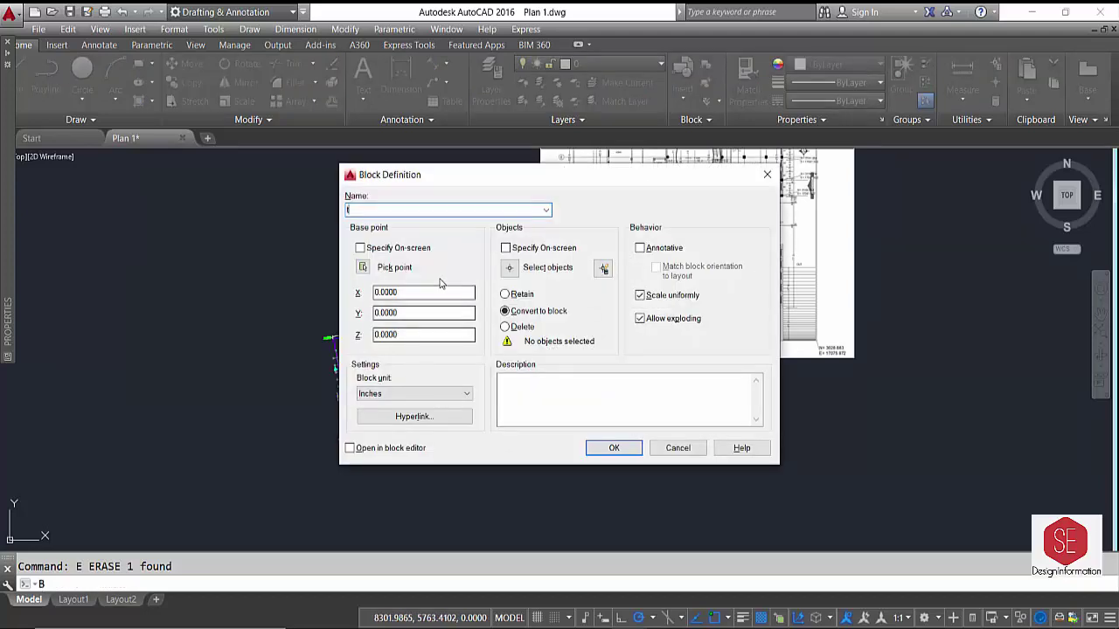
left_click(512, 274)
left_click(469, 282)
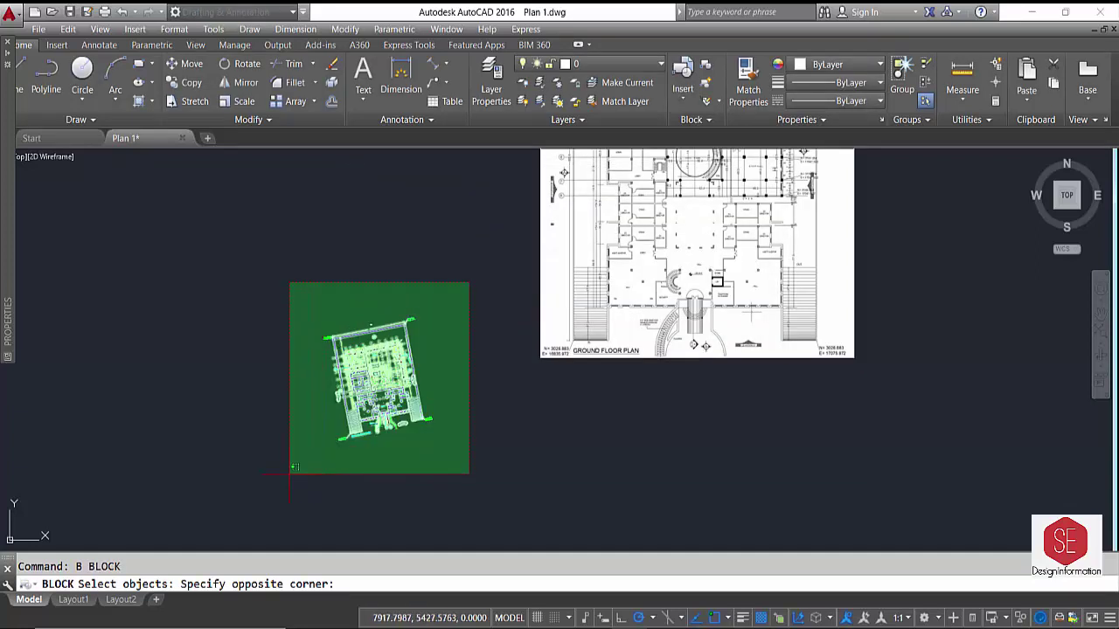
left_click(294, 469)
key("Return")
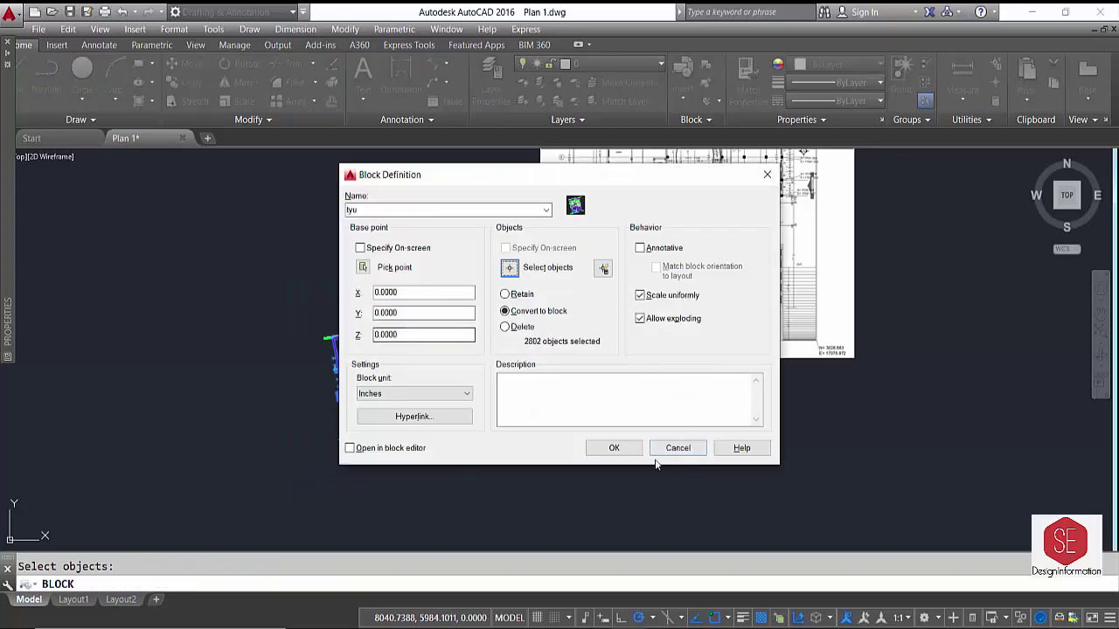
left_click(612, 447)
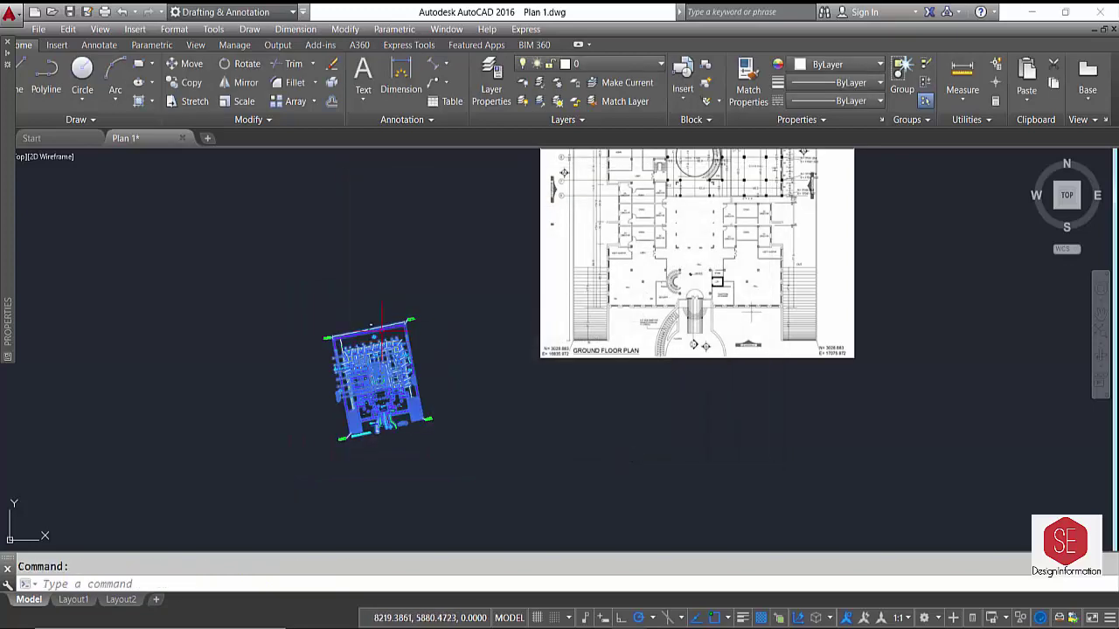
scroll(361, 325, "down", 4)
Start moving the fyu block together with the ground floor plan image
key("Escape")
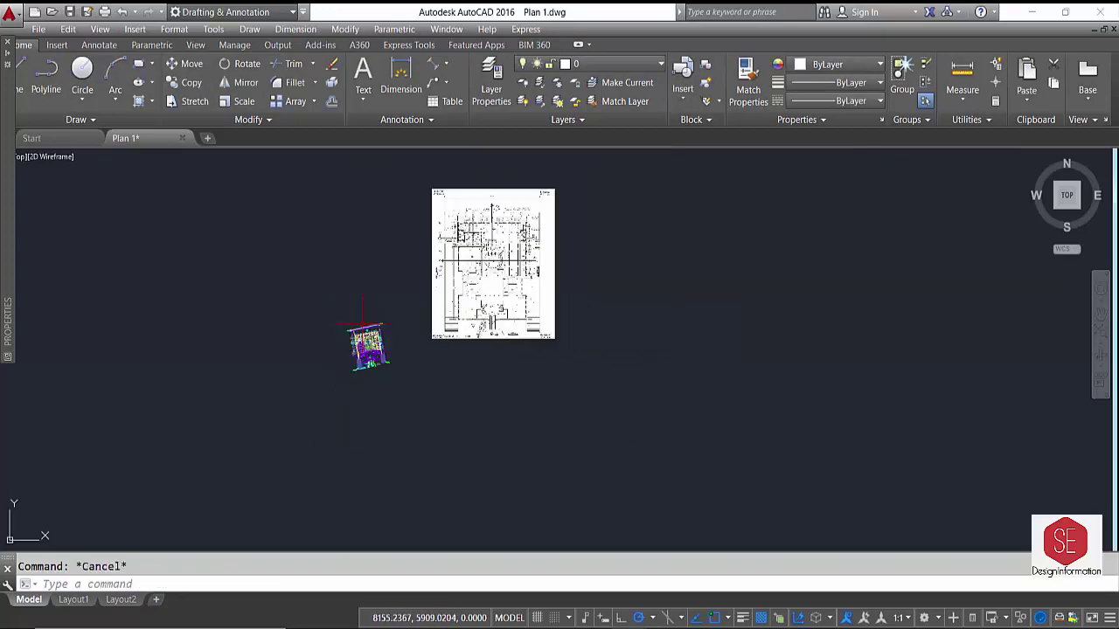
type("m")
key("Return")
left_click(367, 345)
left_click(433, 338)
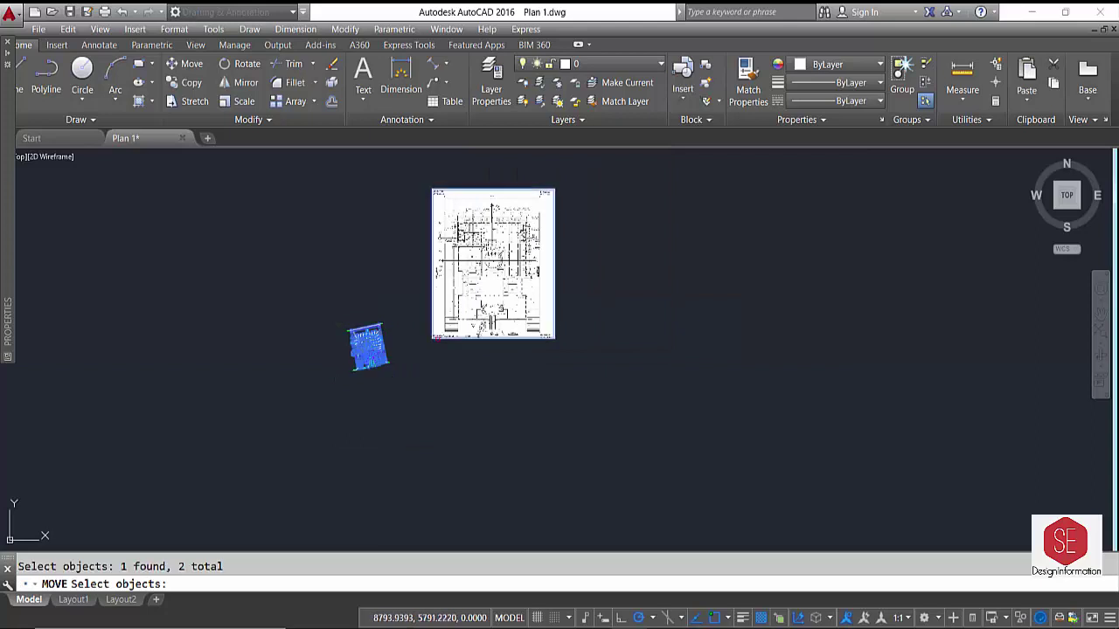
key("Return")
Pick a base point and drop both beside the surveyed coordinate line
left_click(437, 355)
scroll(432, 359, "down", 3)
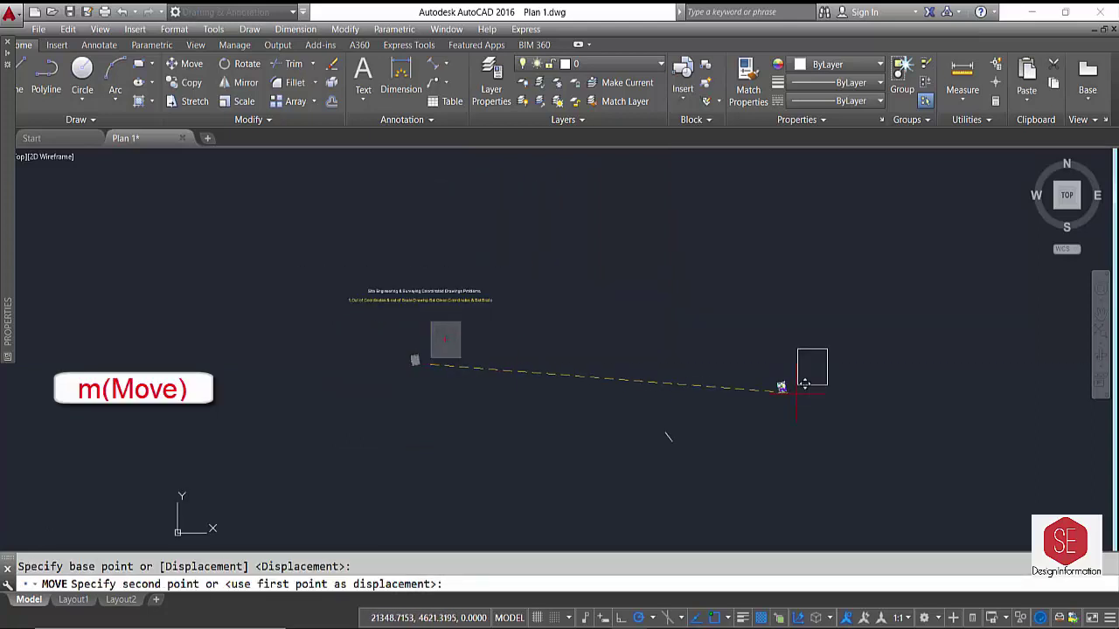
scroll(770, 397, "up", 4)
left_click(616, 437)
scroll(592, 486, "up", 4)
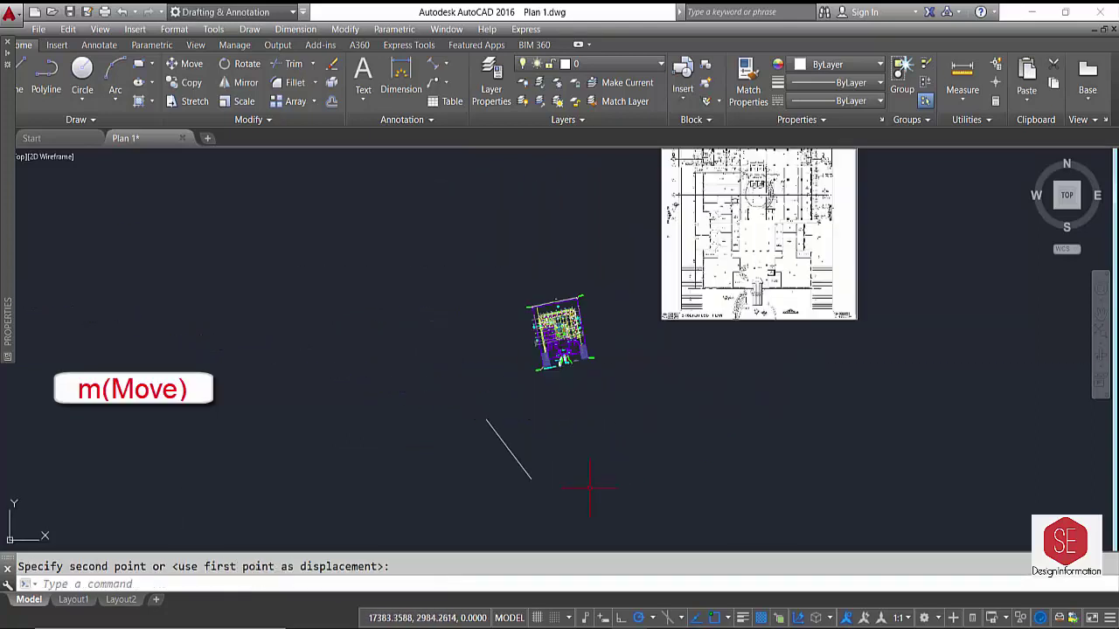
scroll(586, 496, "up", 2)
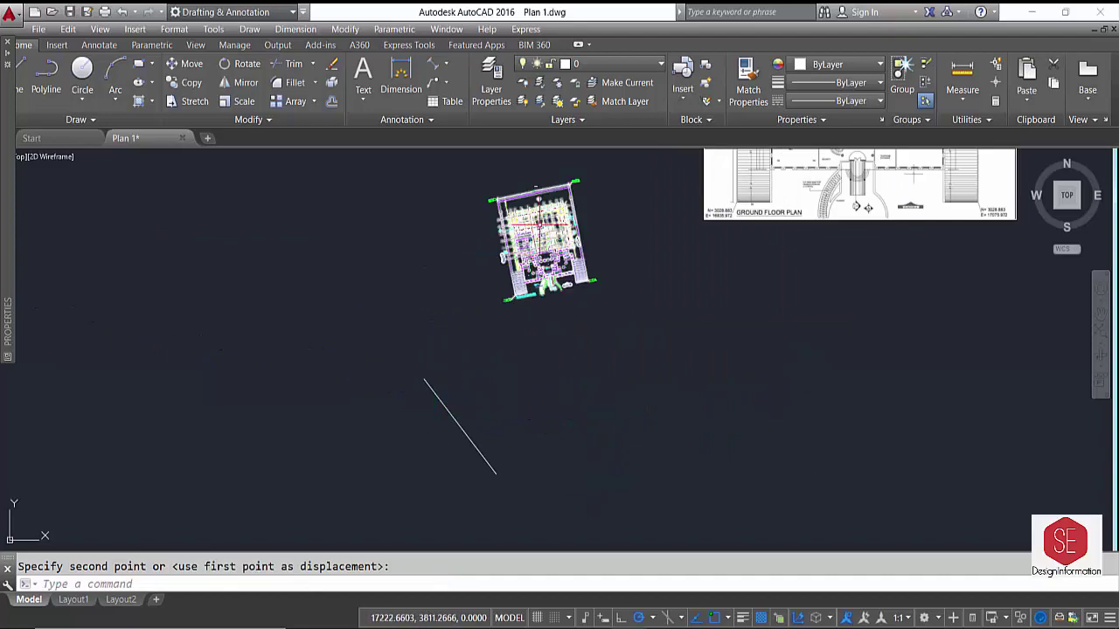
scroll(472, 262, "up", 5)
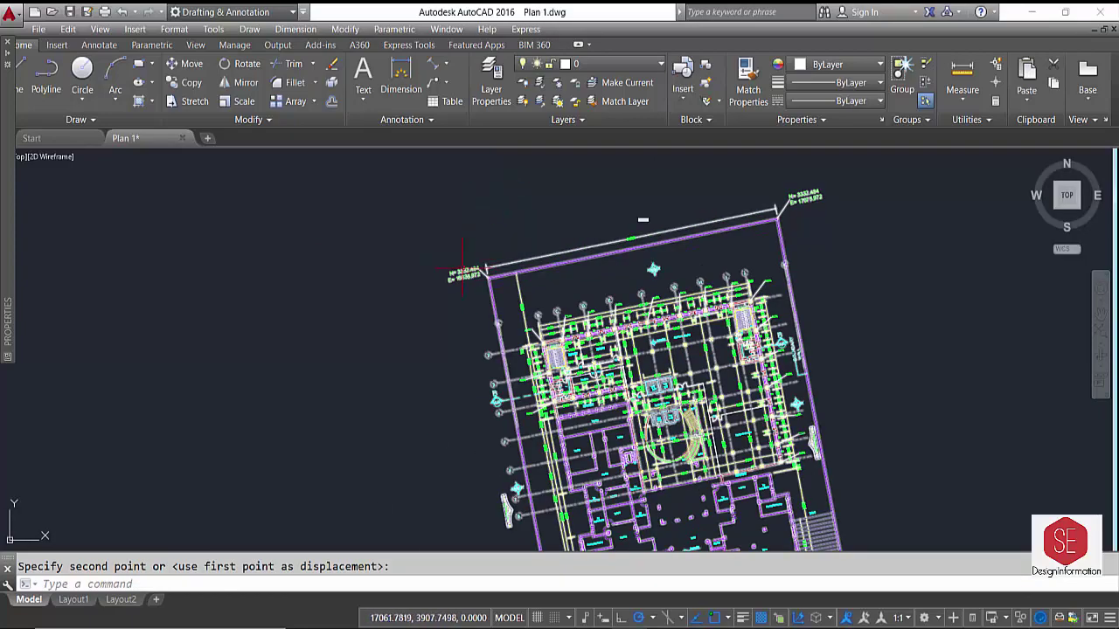
scroll(489, 280, "down", 2)
scroll(728, 494, "up", 2)
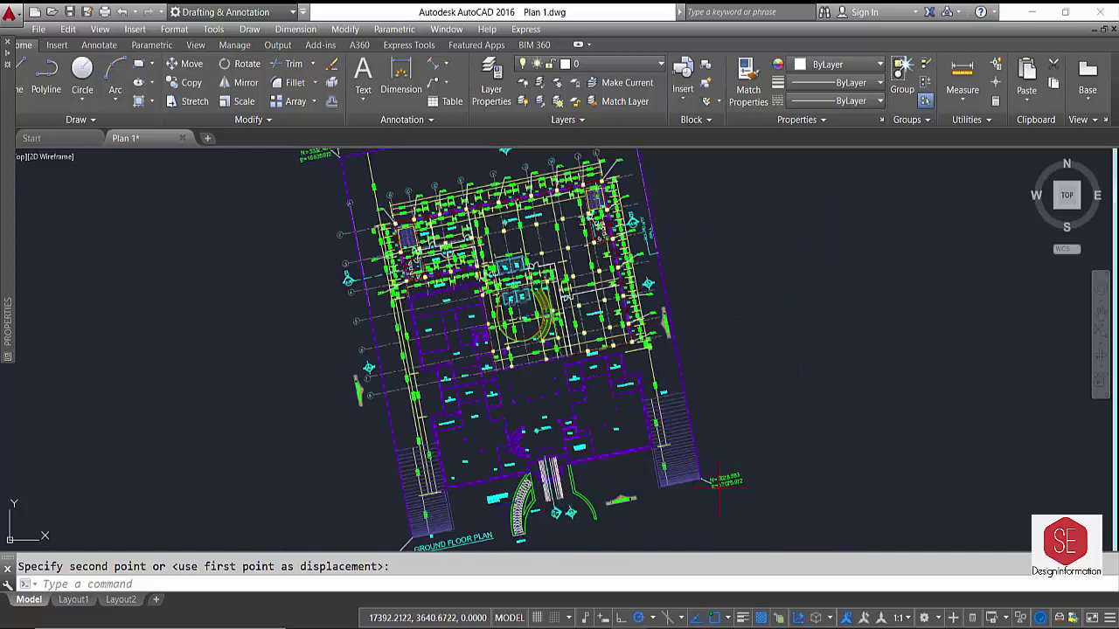
scroll(719, 481, "down", 6)
scroll(787, 219, "up", 4)
scroll(730, 239, "up", 5)
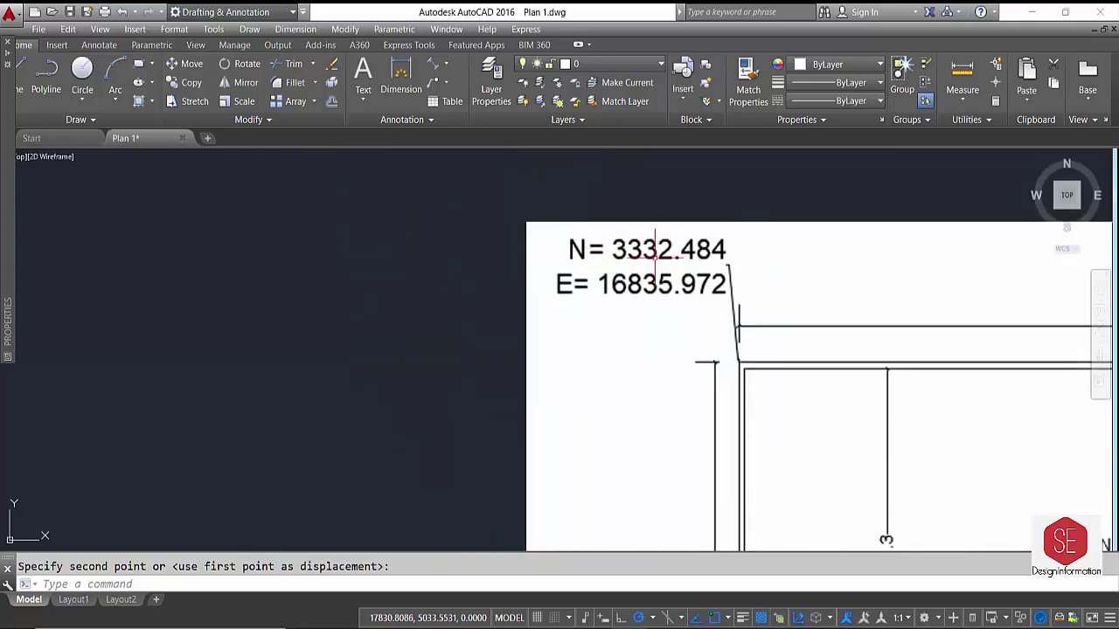
scroll(554, 257, "down", 2)
scroll(612, 288, "down", 3)
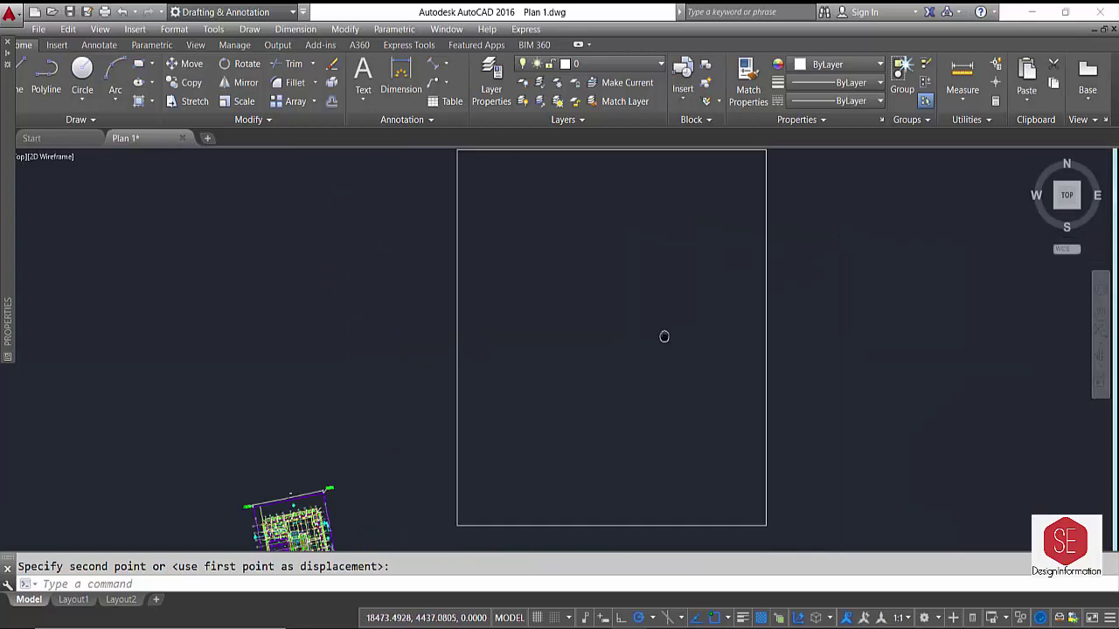
scroll(738, 455, "up", 4)
scroll(734, 464, "down", 4)
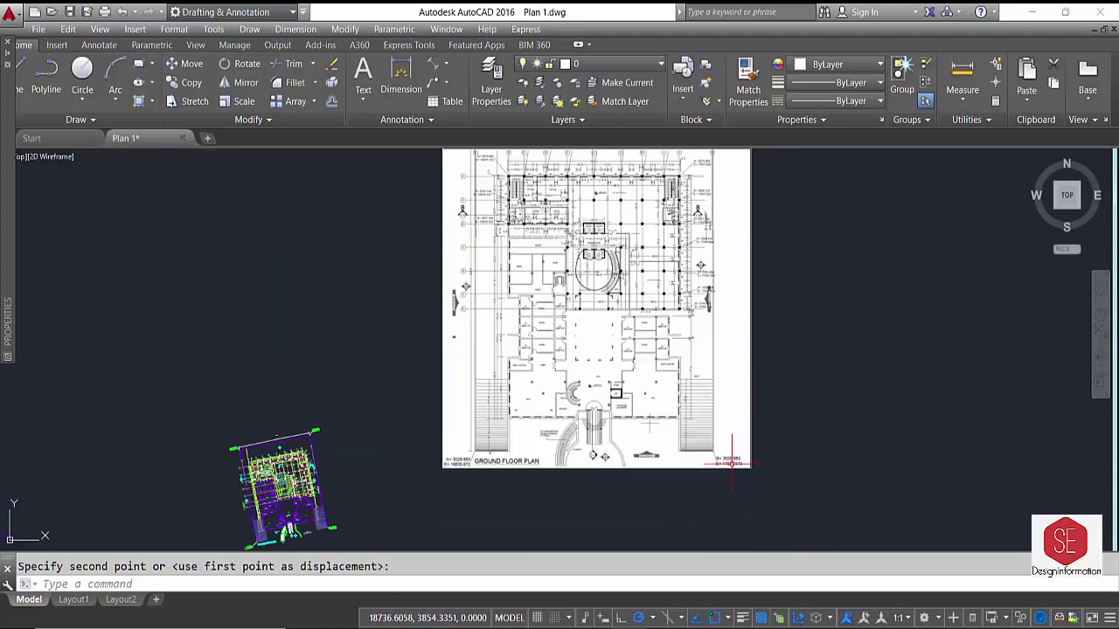
scroll(537, 320, "down", 2)
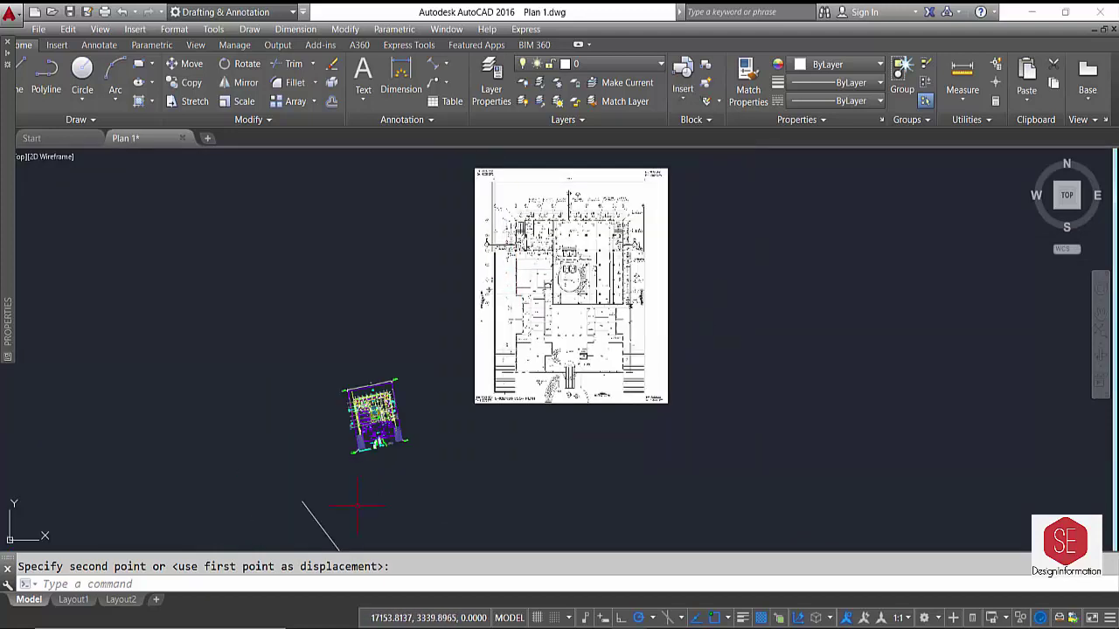
Run ALIGN (AL) on the fyu floor plan block
scroll(319, 529, "up", 5)
type("AL")
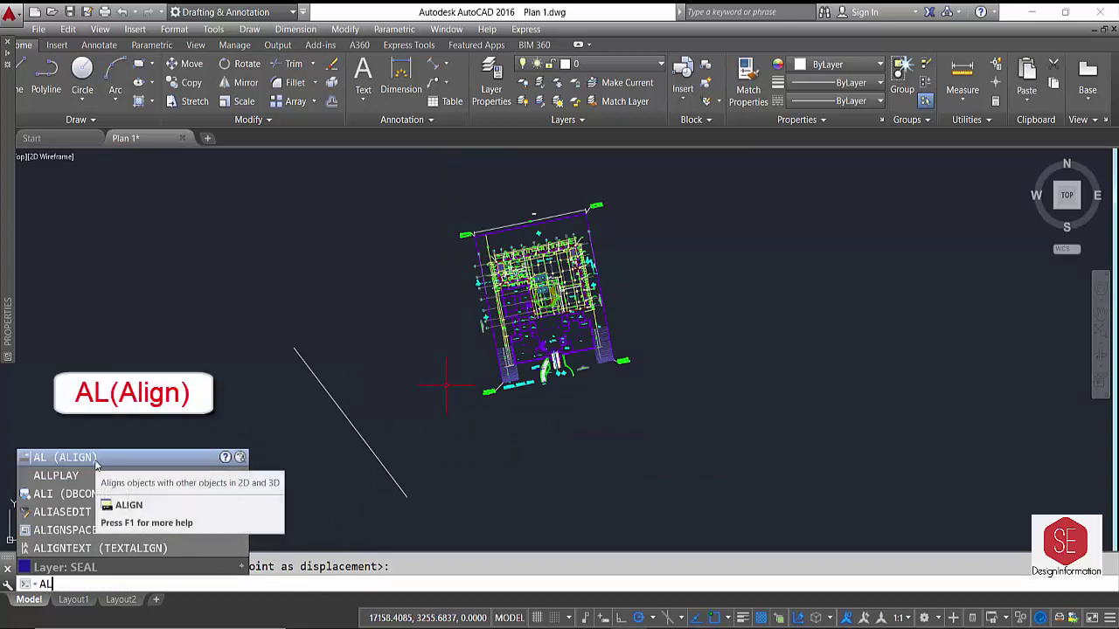
mouse_move(62, 457)
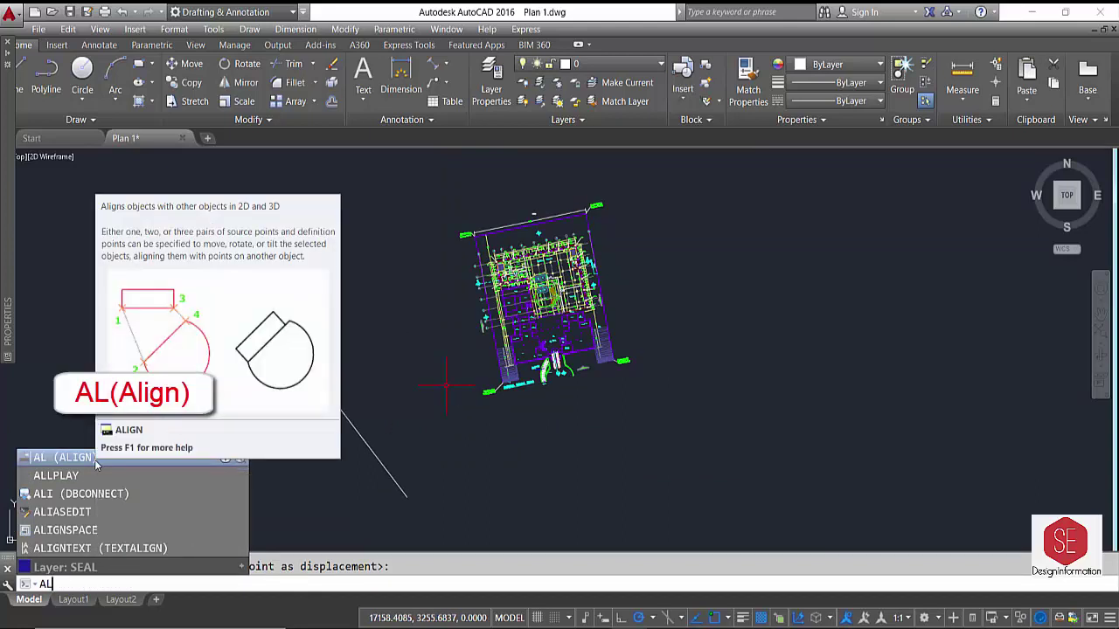
left_click(97, 464)
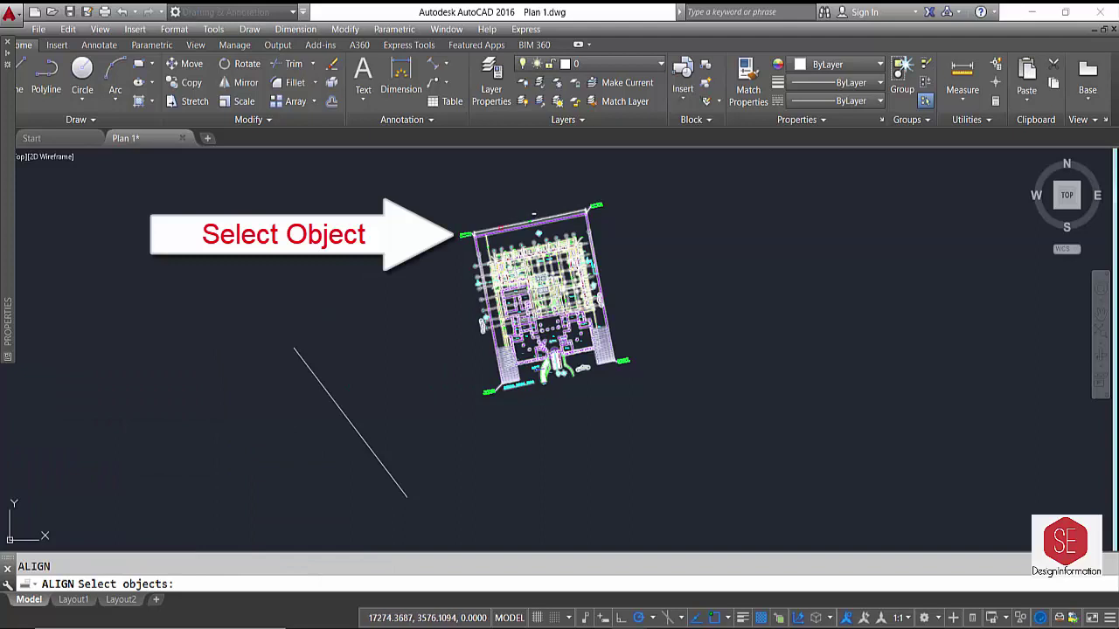
left_click(534, 212)
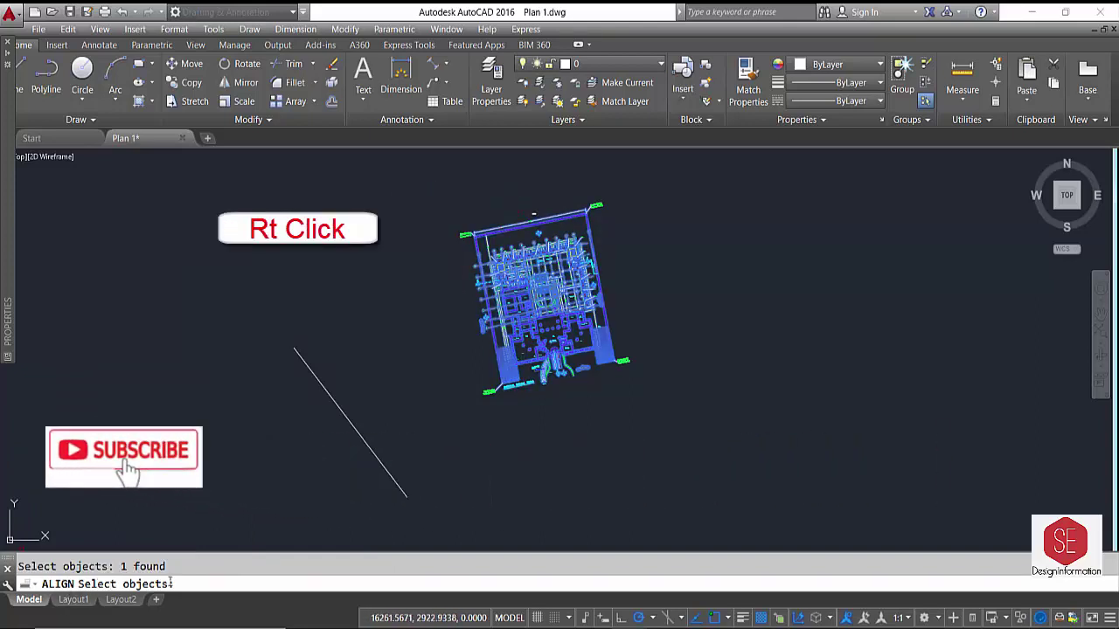
right_click(533, 213)
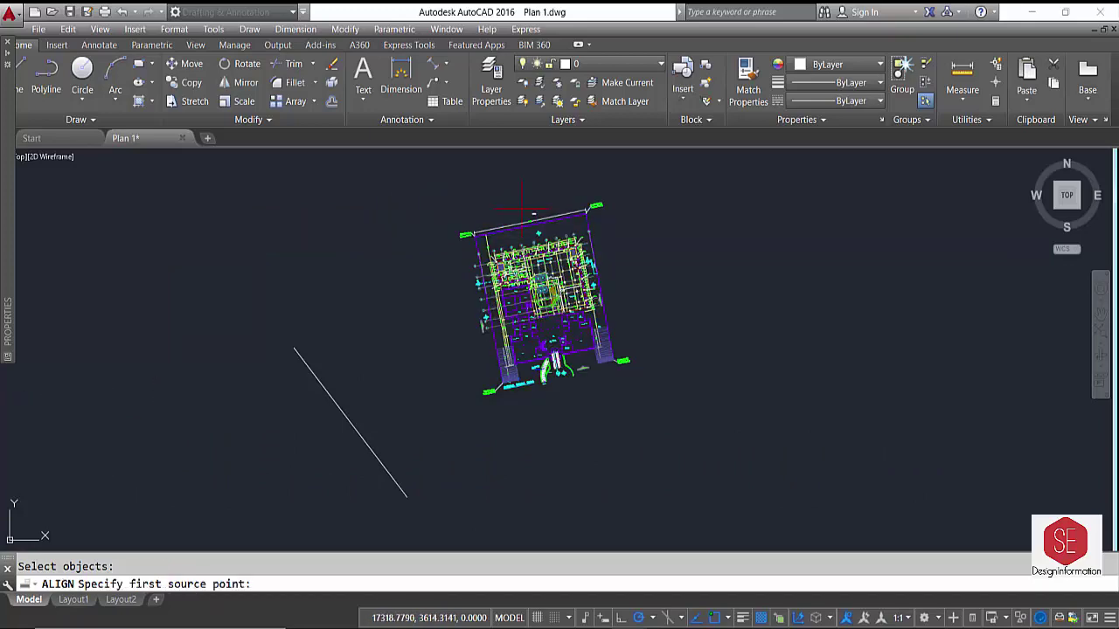
Map the plan's top-left corner onto the first surveyed point at the line's end
scroll(481, 223, "up", 5)
scroll(472, 244, "up", 6)
scroll(473, 244, "up", 2)
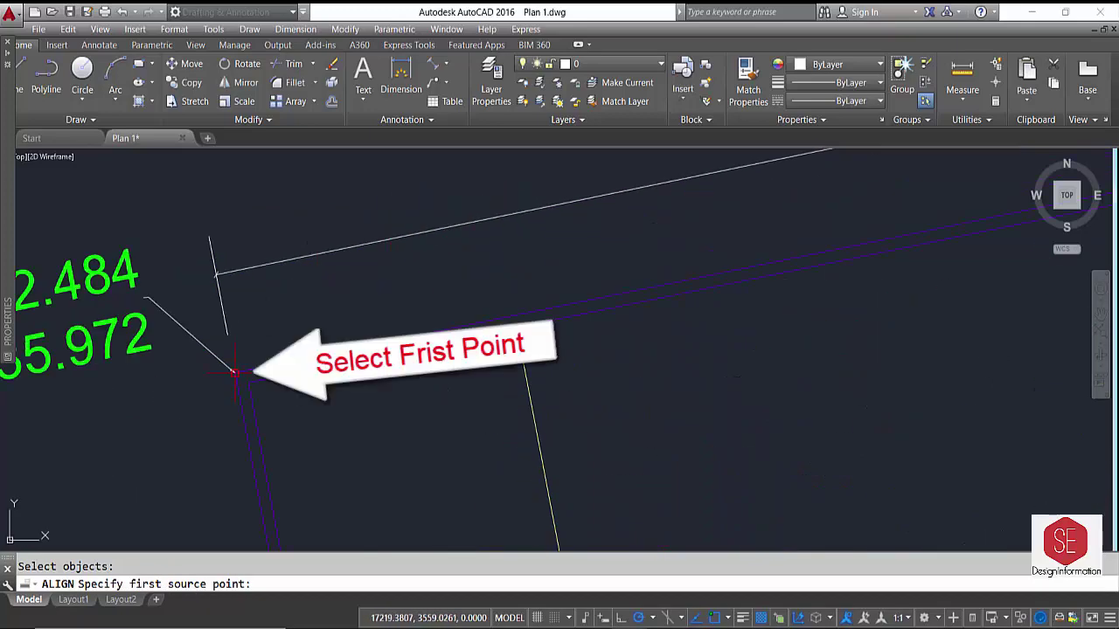
scroll(234, 371, "up", 3)
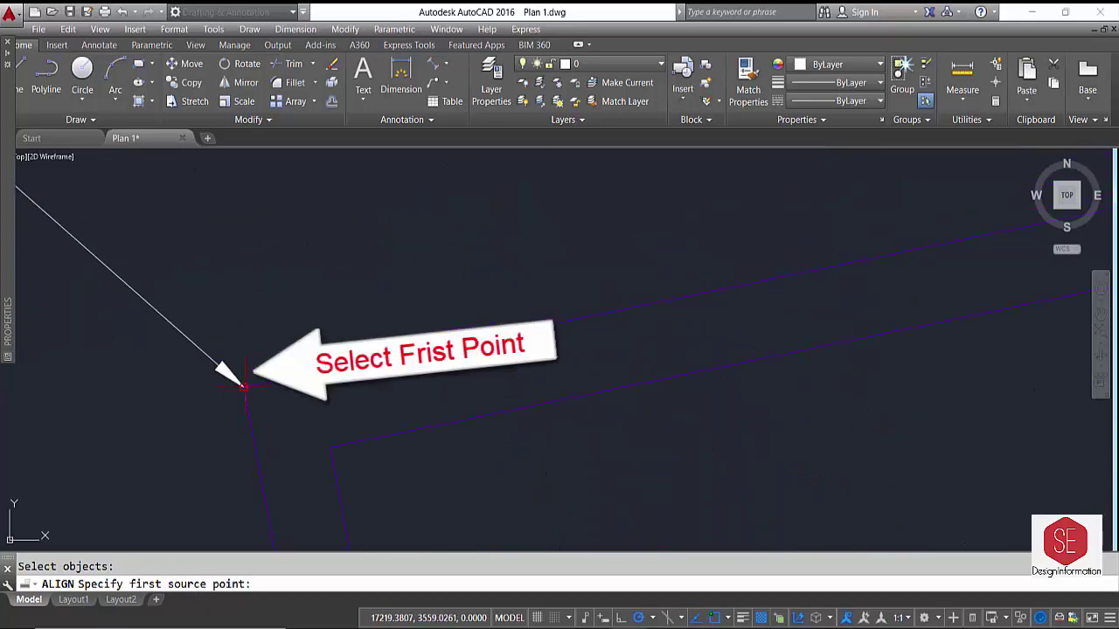
left_click(244, 385)
scroll(300, 212, "down", 5)
scroll(313, 272, "down", 3)
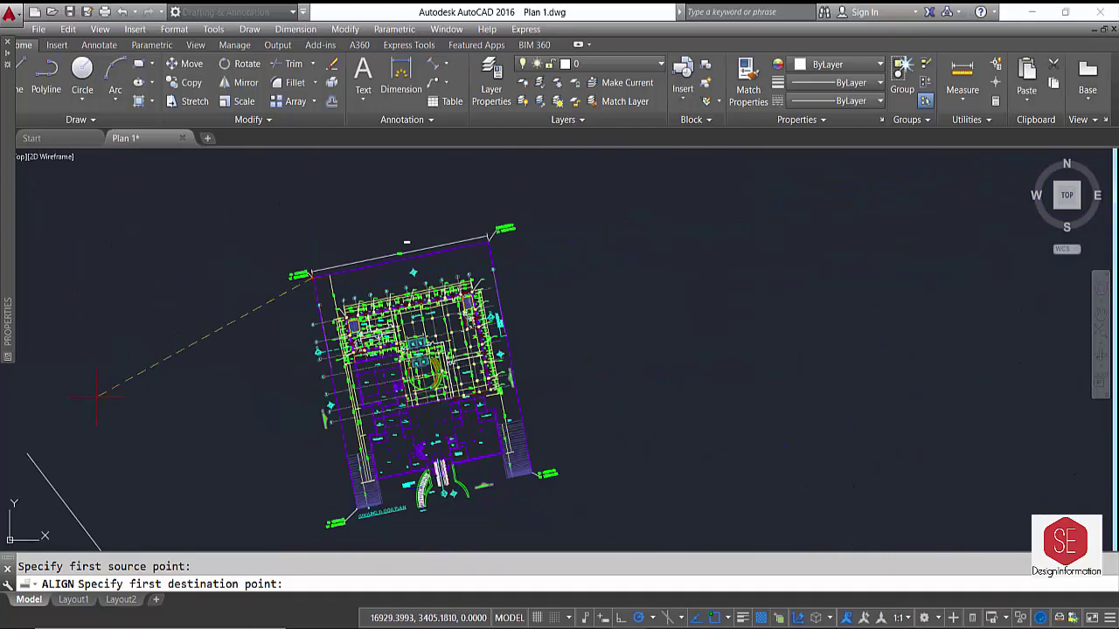
middle_click_drag(97, 395, 357, 307)
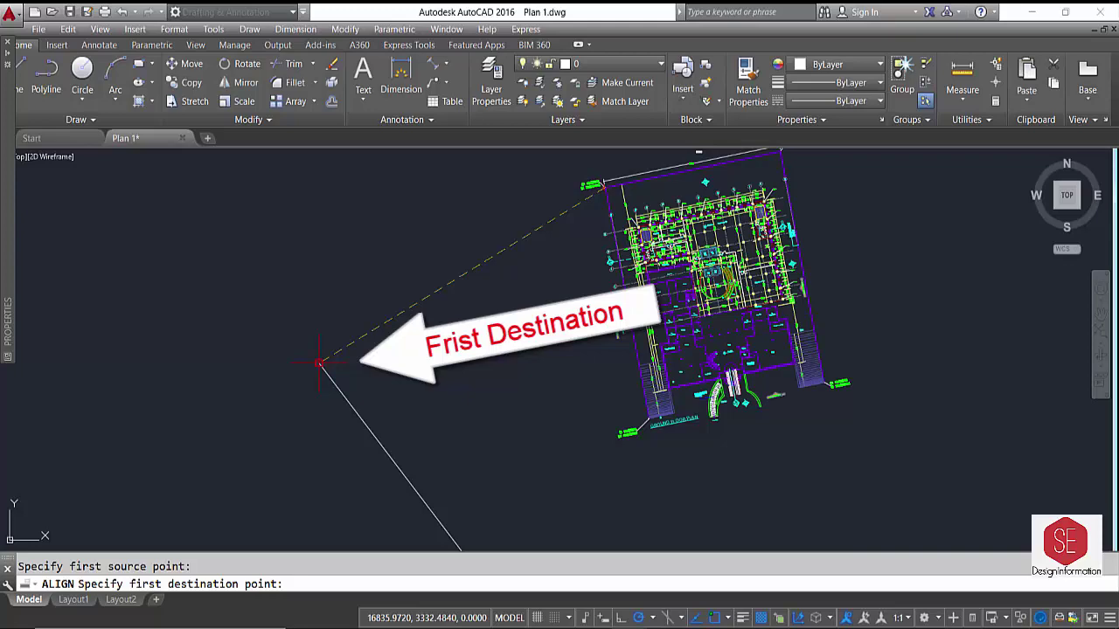
left_click(319, 362)
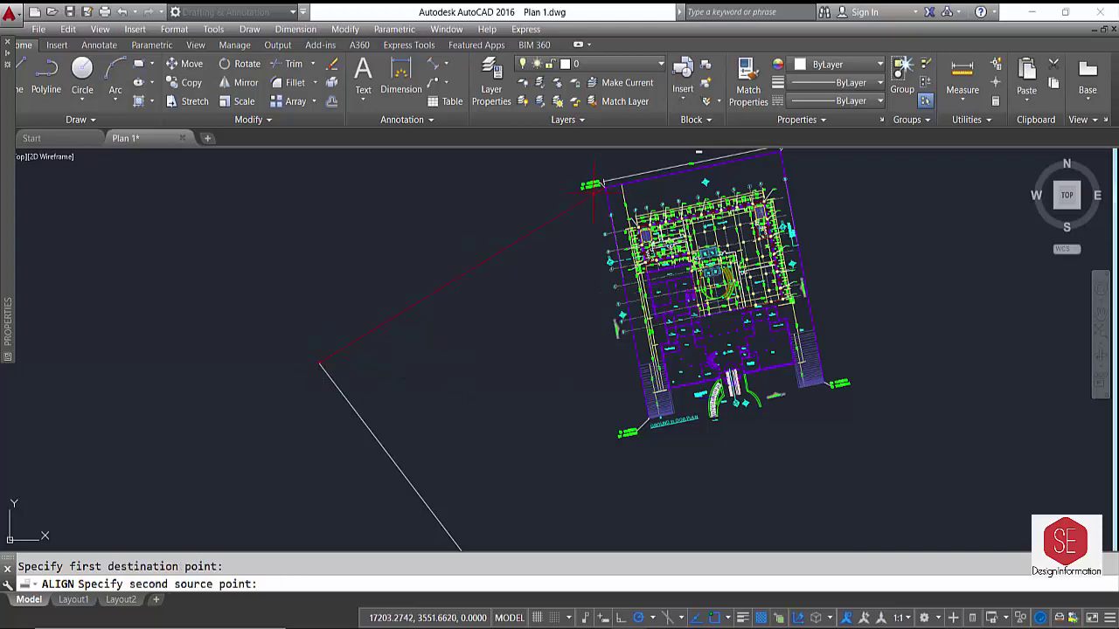
Map the plan's bottom-right corner onto the second surveyed point at the line's other end
scroll(599, 186, "up", 5)
scroll(548, 185, "down", 5)
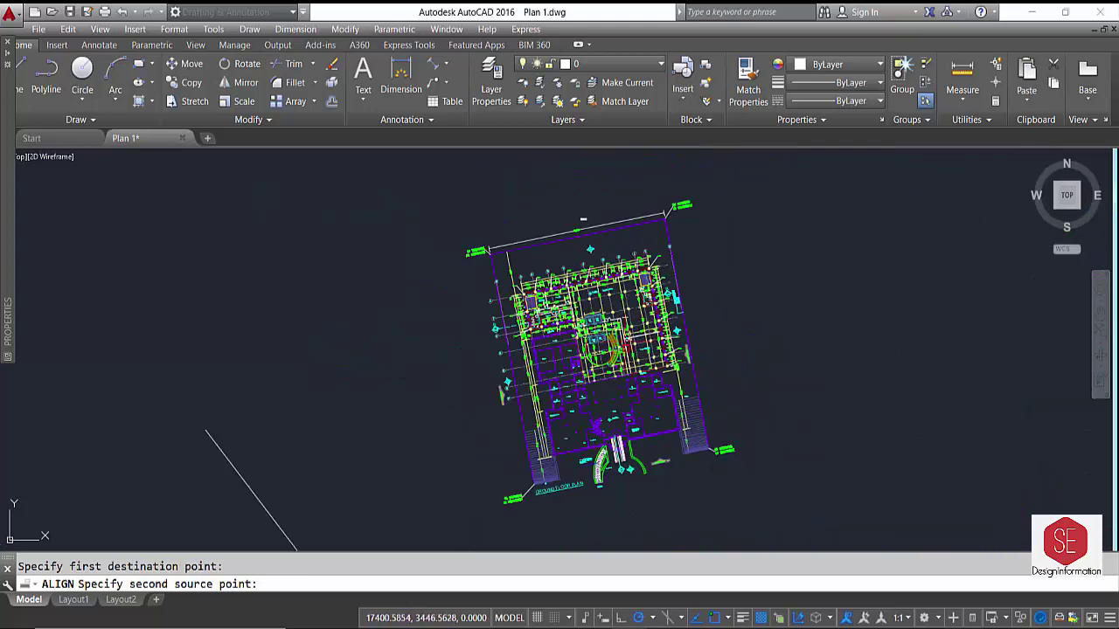
scroll(737, 509, "up", 5)
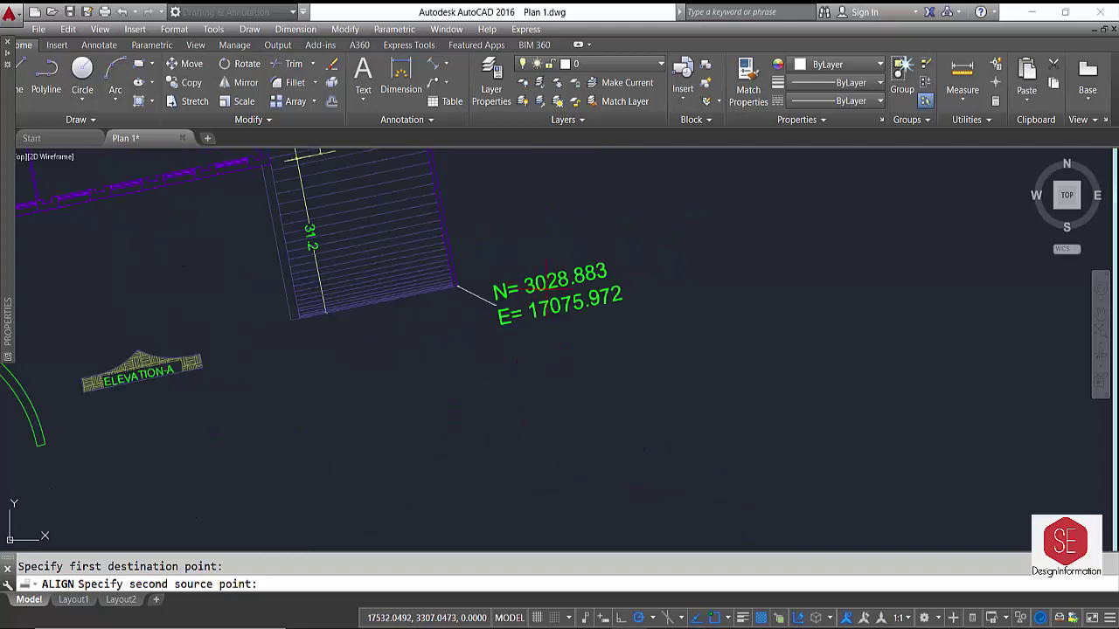
scroll(460, 283, "up", 5)
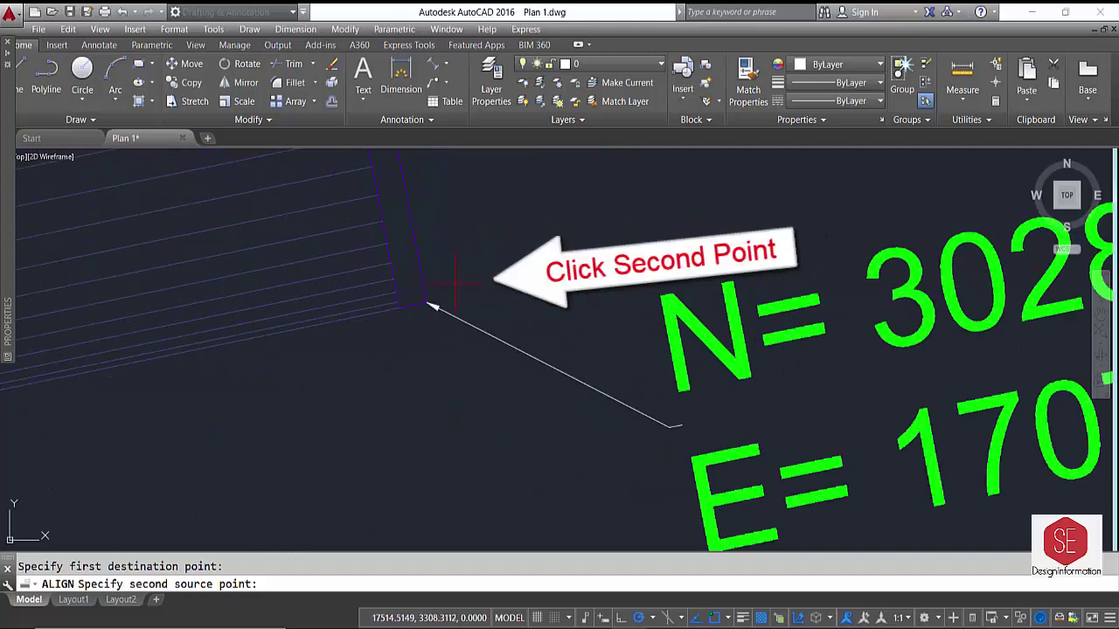
left_click(427, 303)
scroll(440, 300, "down", 4)
scroll(490, 288, "down", 3)
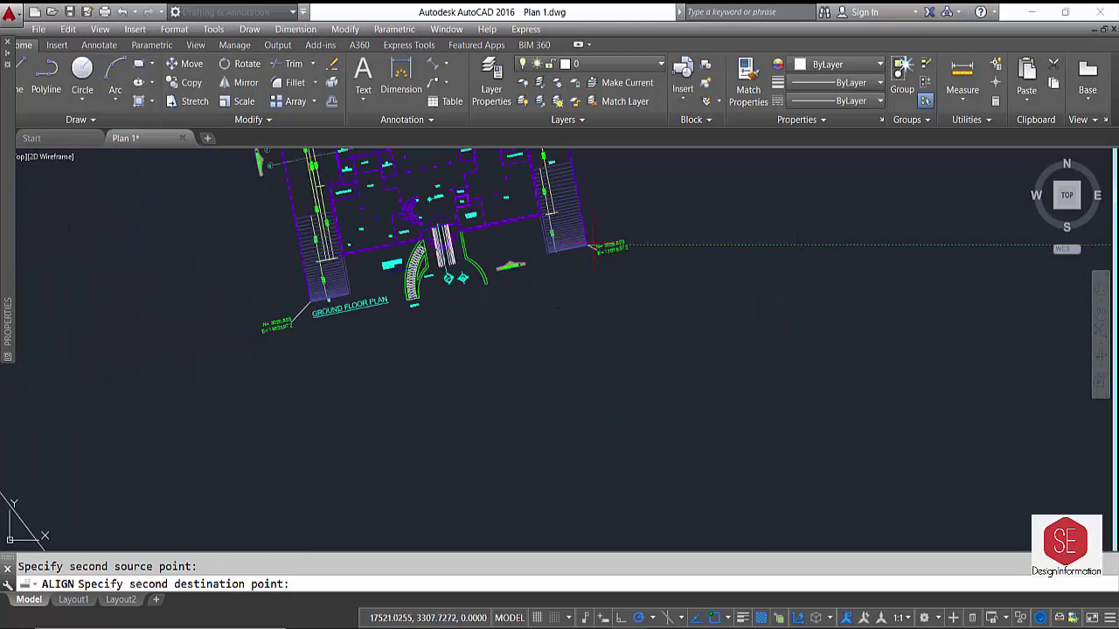
scroll(537, 278, "down", 2)
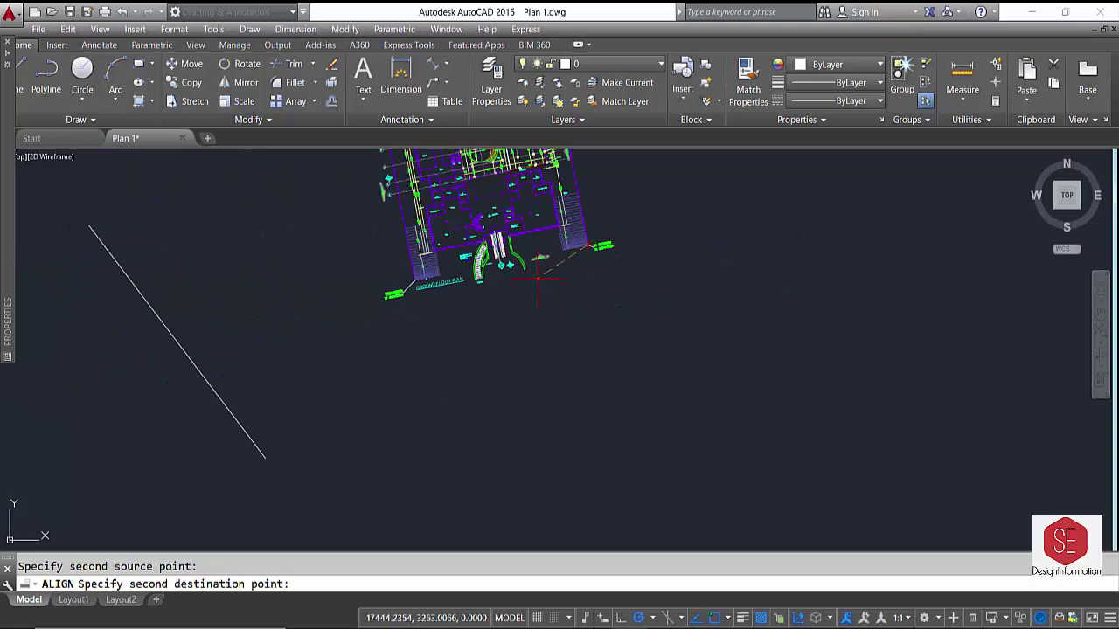
left_click(265, 456)
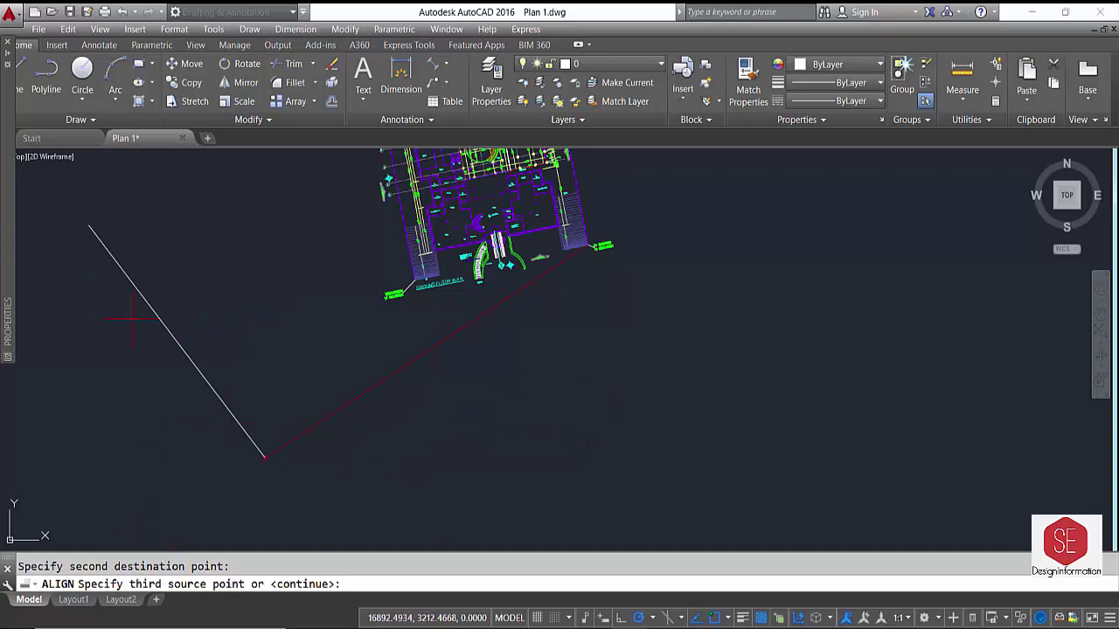
Choose Yes to scale the block to the alignment points, then check the top-left corner
right_click(245, 260)
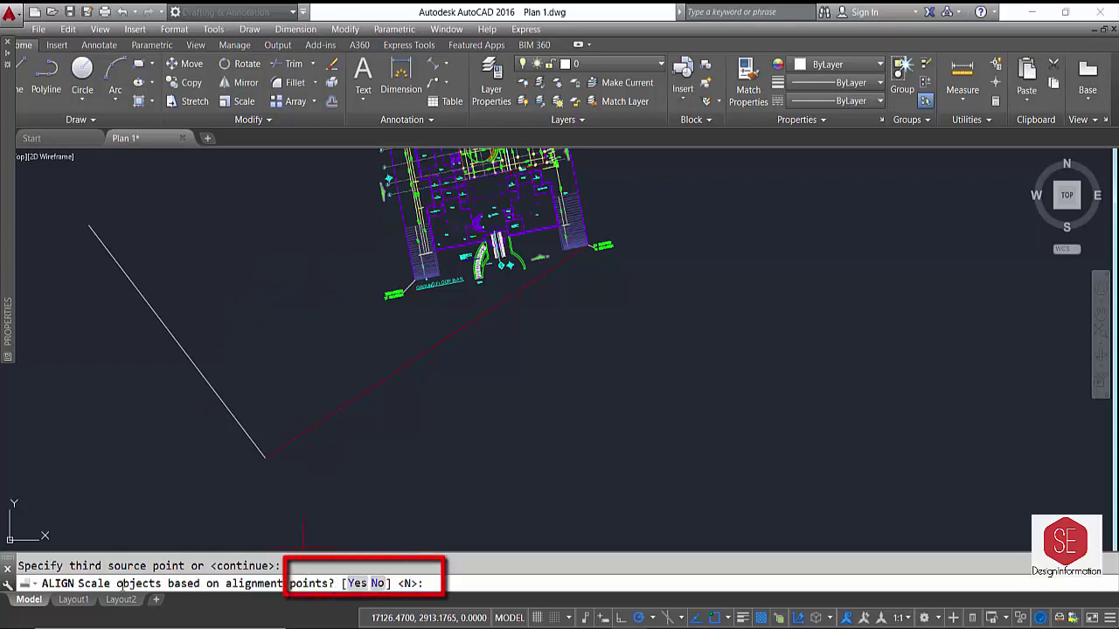
left_click(358, 584)
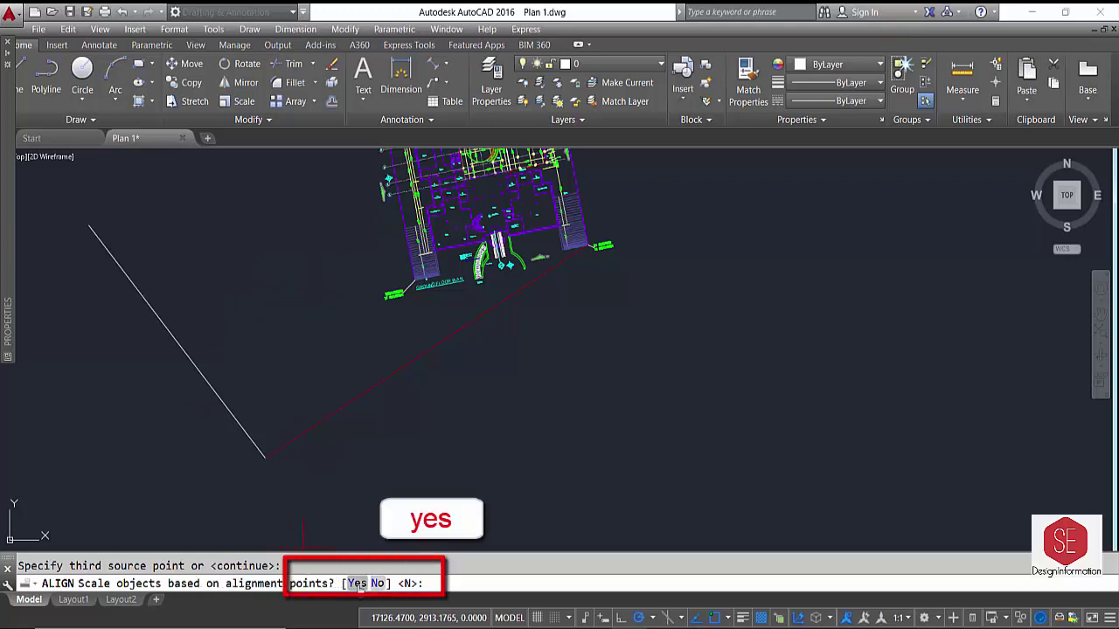
left_click(357, 584)
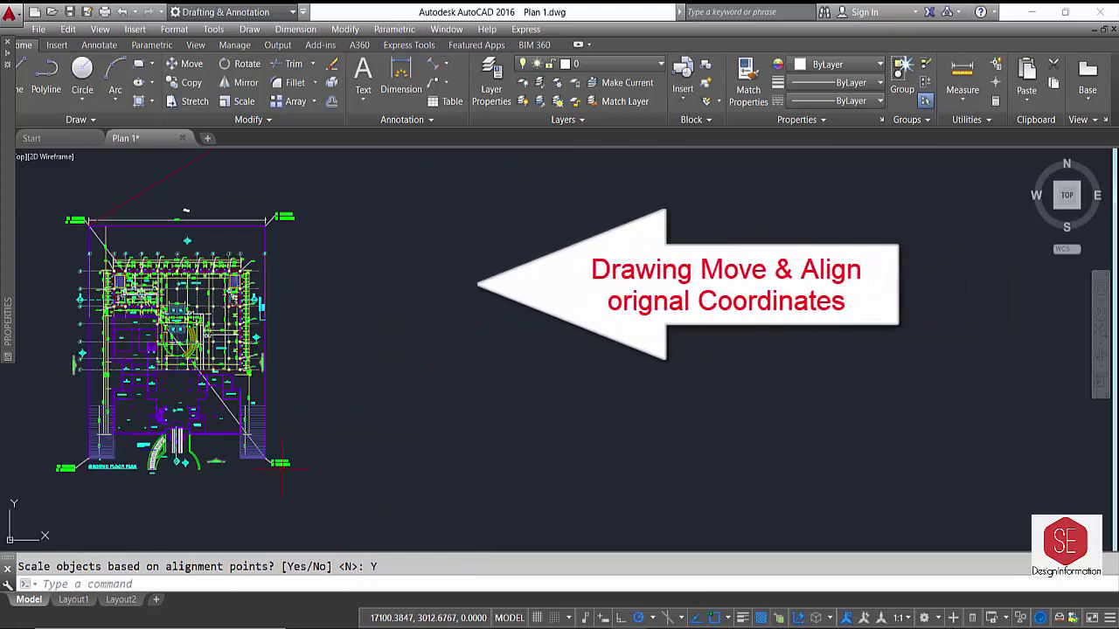
scroll(253, 297, "down", 3)
scroll(267, 302, "down", 2)
scroll(262, 302, "up", 5)
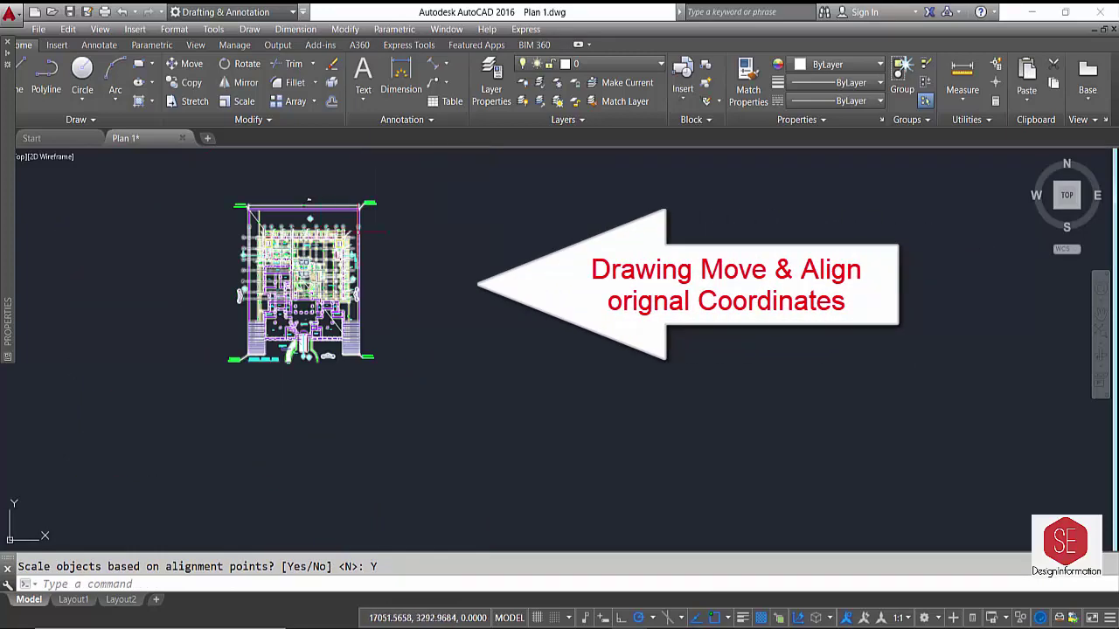
scroll(210, 280, "up", 1)
scroll(246, 251, "up", 1)
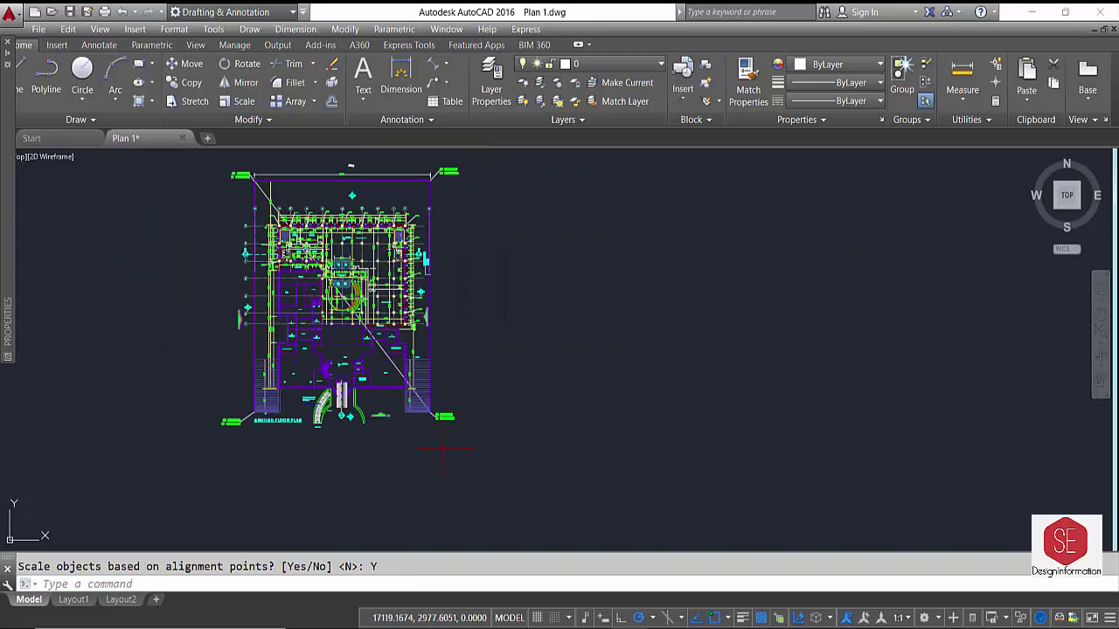
scroll(436, 164, "up", 5)
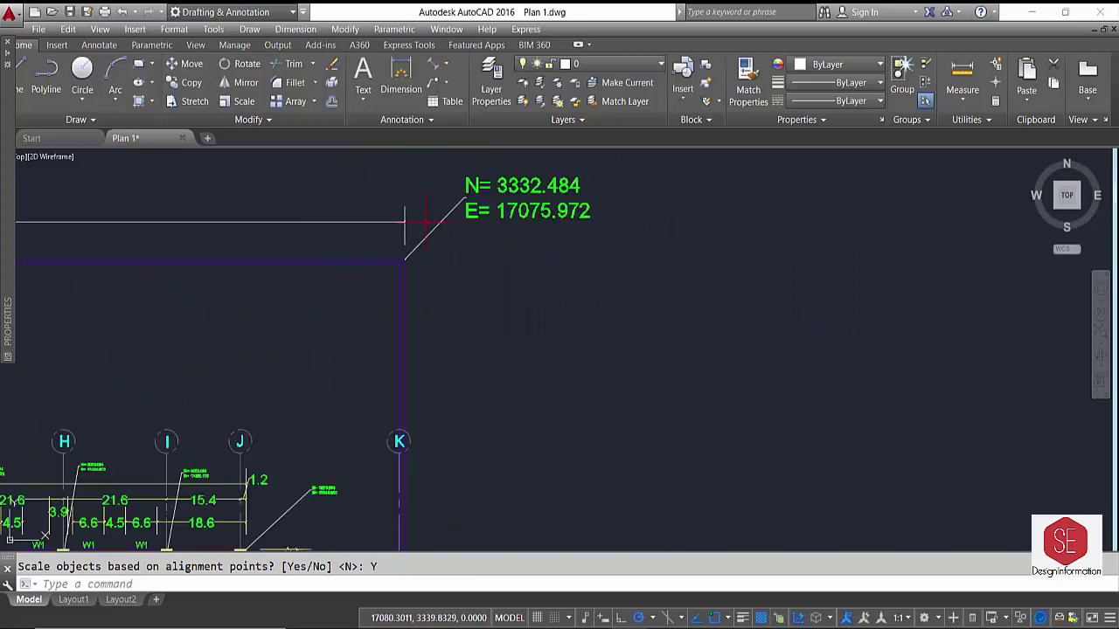
middle_click_drag(617, 306, 1020, 429)
middle_click_drag(179, 370, 819, 376)
type("CD")
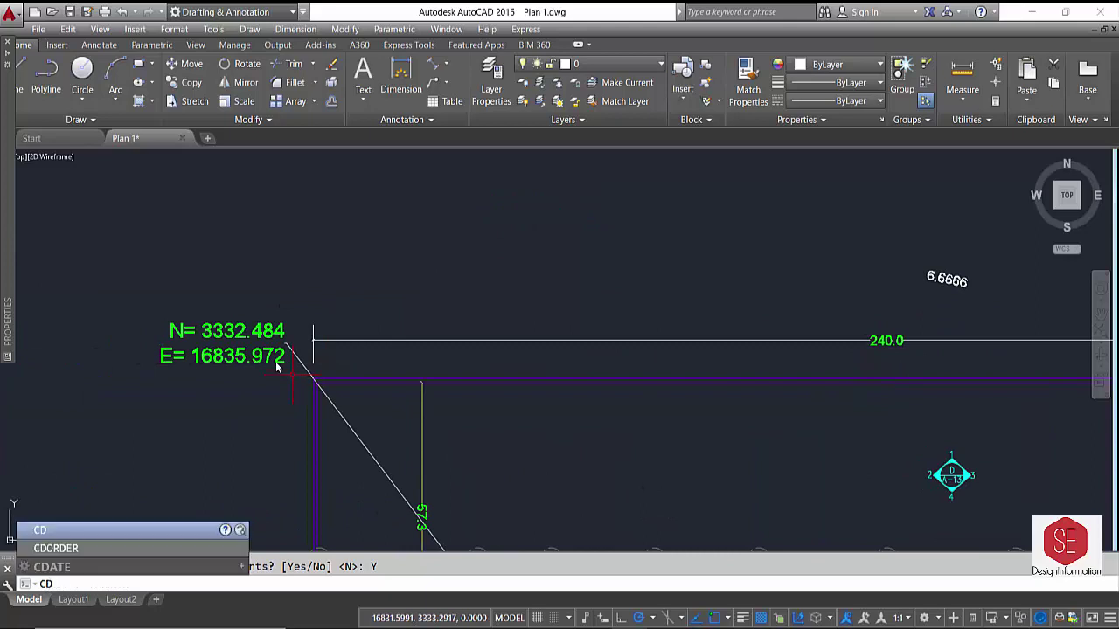
Place a Northing/Easting label at the plan's top-left corner
key("Return")
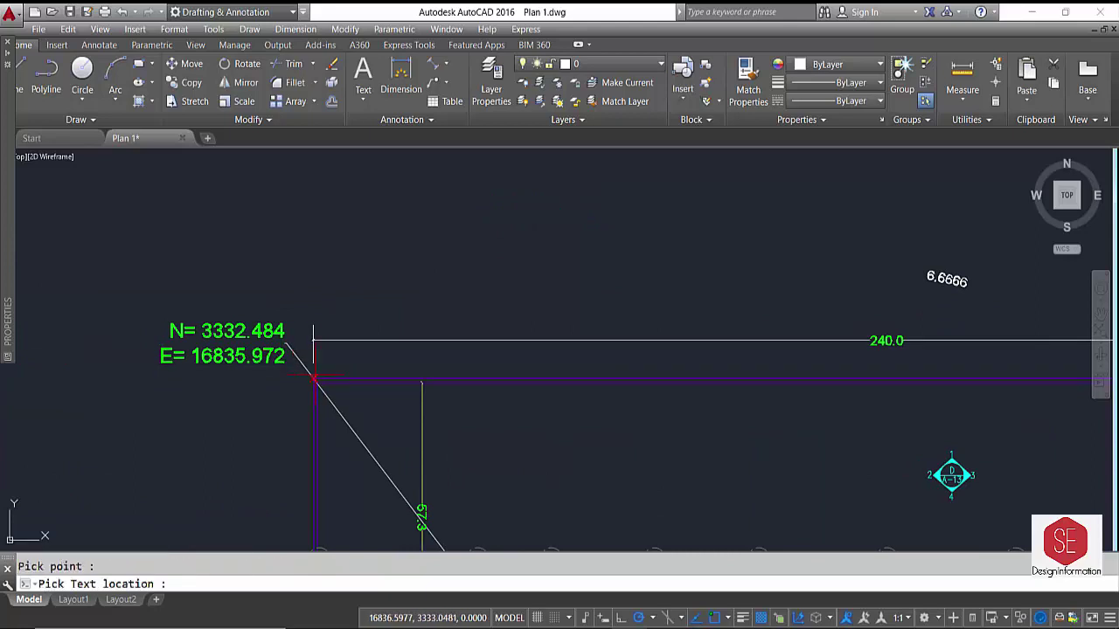
left_click(342, 283)
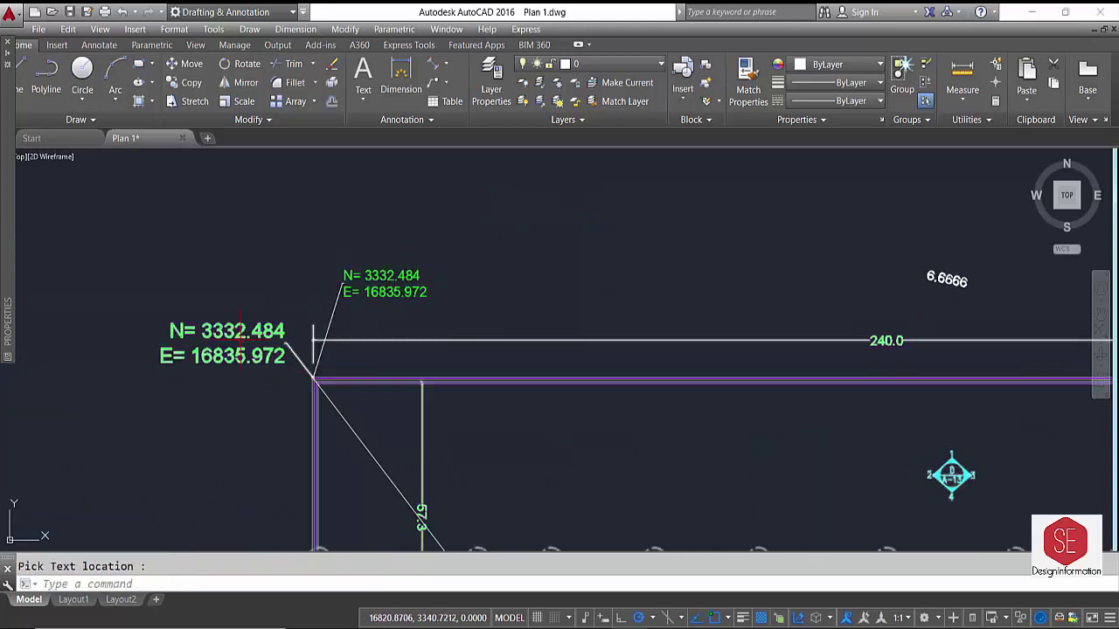
scroll(128, 297, "down", 5)
scroll(603, 324, "up", 3)
scroll(568, 359, "up", 2)
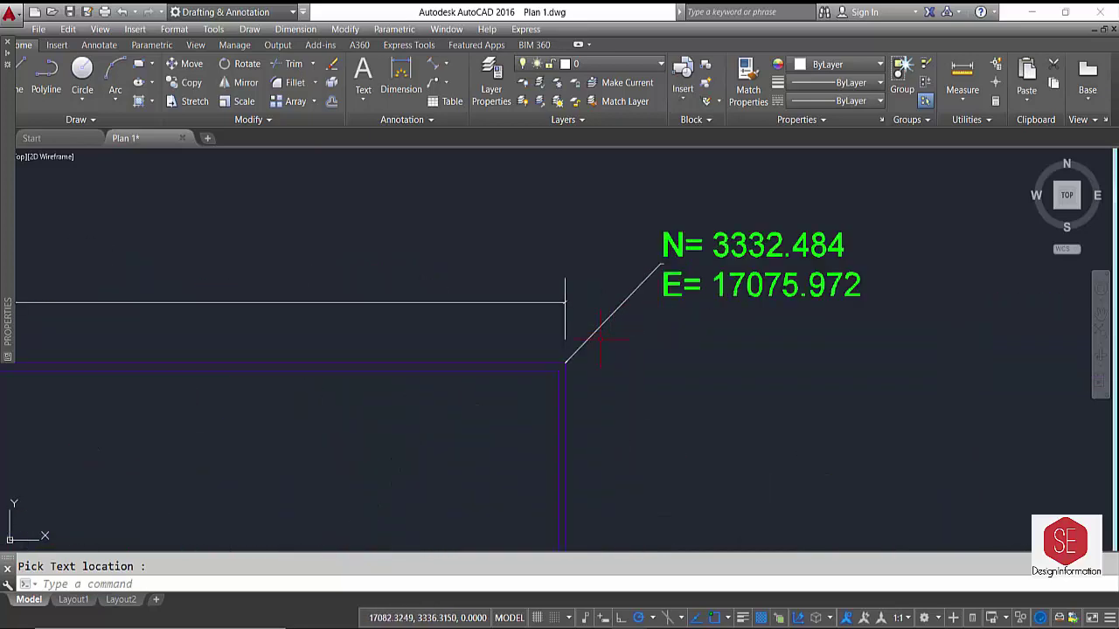
Label the top-right corner with its N/E coordinates, placing the text below it
key("Return")
left_click(566, 362)
left_click(638, 434)
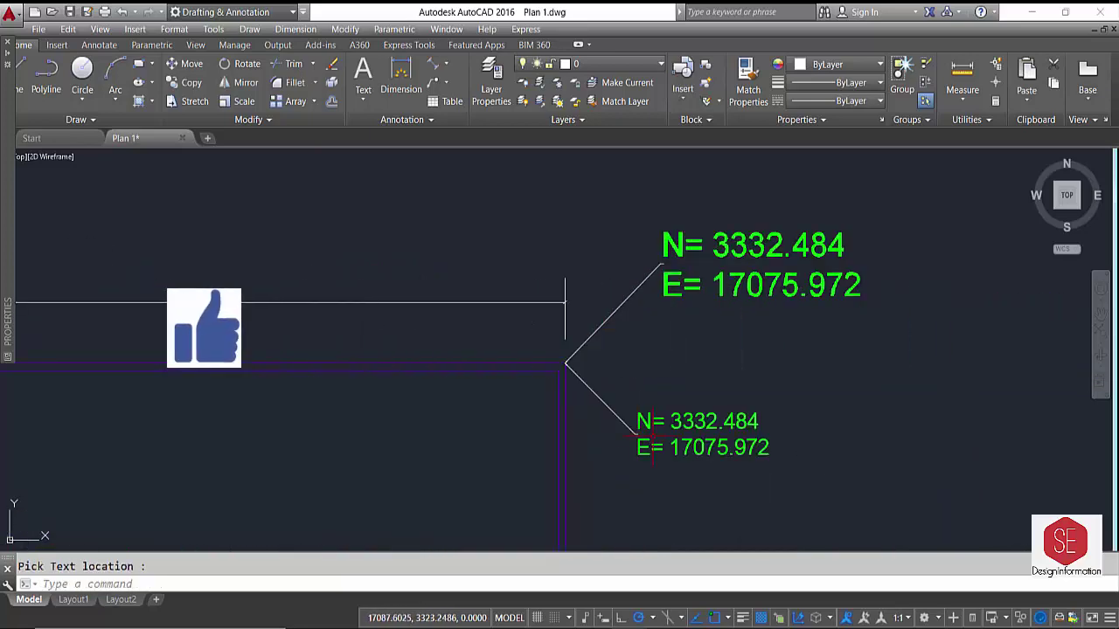
scroll(612, 324, "down", 4)
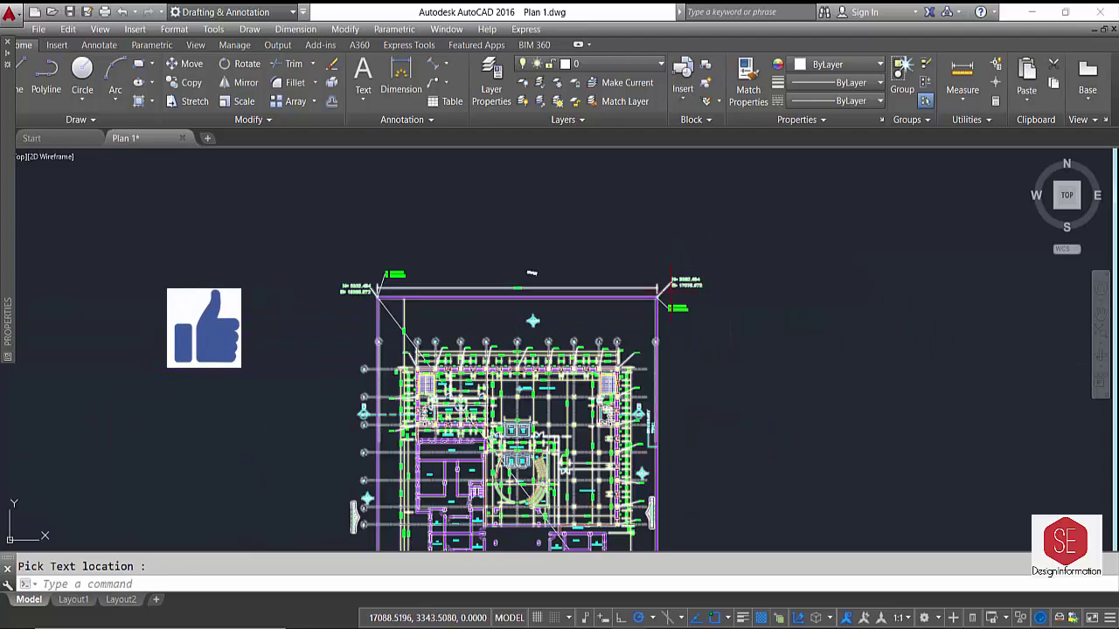
scroll(632, 324, "up", 1)
scroll(555, 426, "down", 1)
scroll(554, 426, "up", 8)
scroll(614, 297, "up", 4)
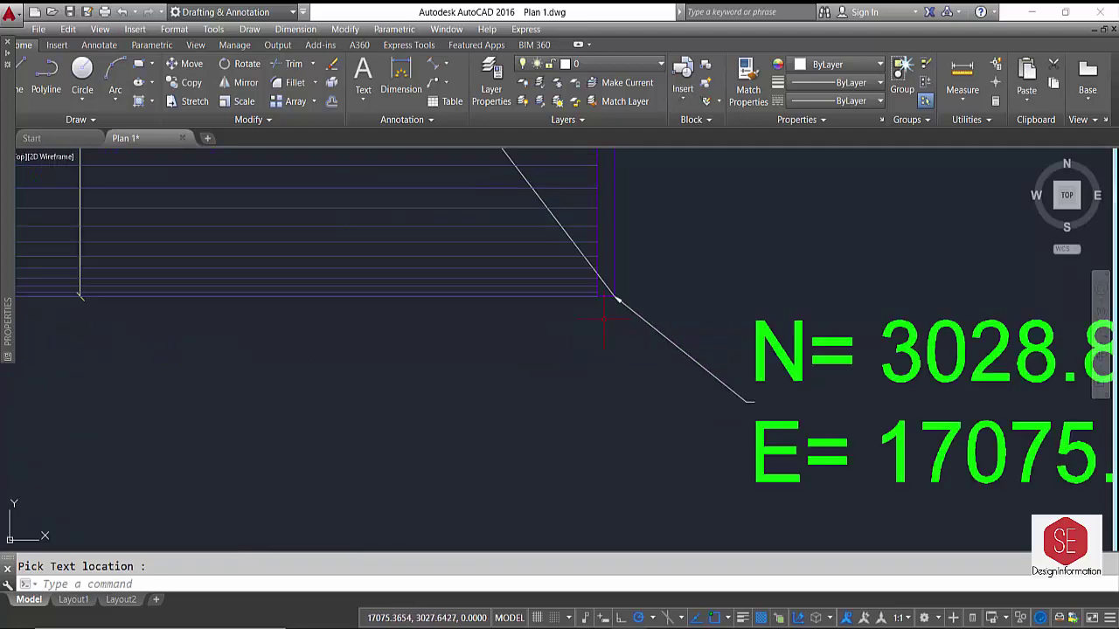
Add N/E labels at the next corner and at the plan's lower-left corner
key("Return")
scroll(615, 291, "up", 2)
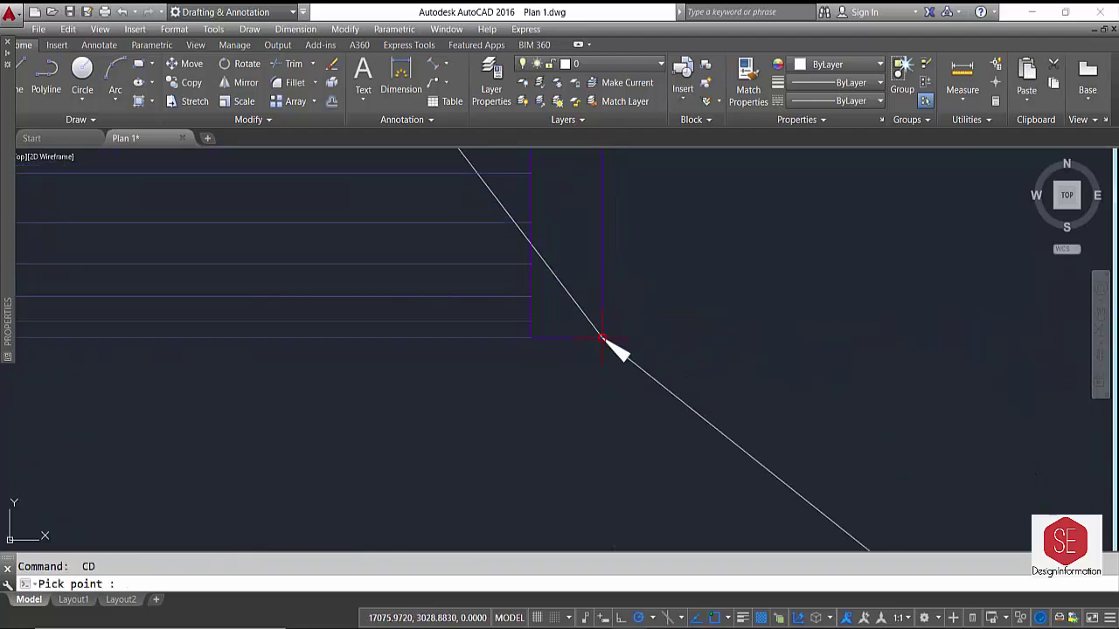
scroll(572, 278, "down", 3)
left_click(626, 395)
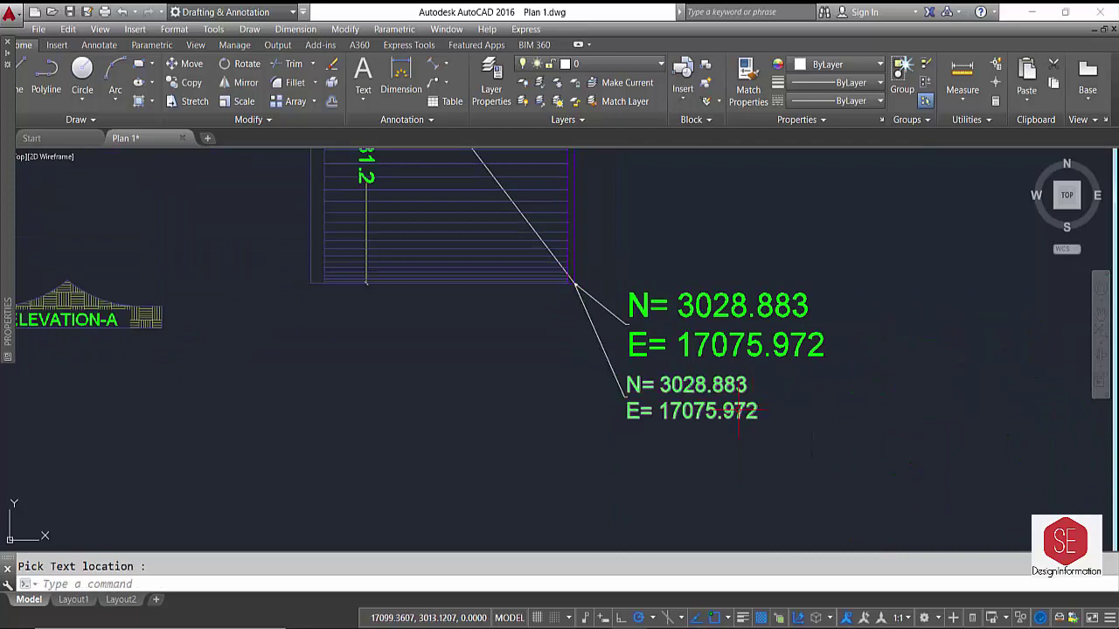
scroll(799, 399, "down", 3)
middle_click_drag(419, 411, 683, 437)
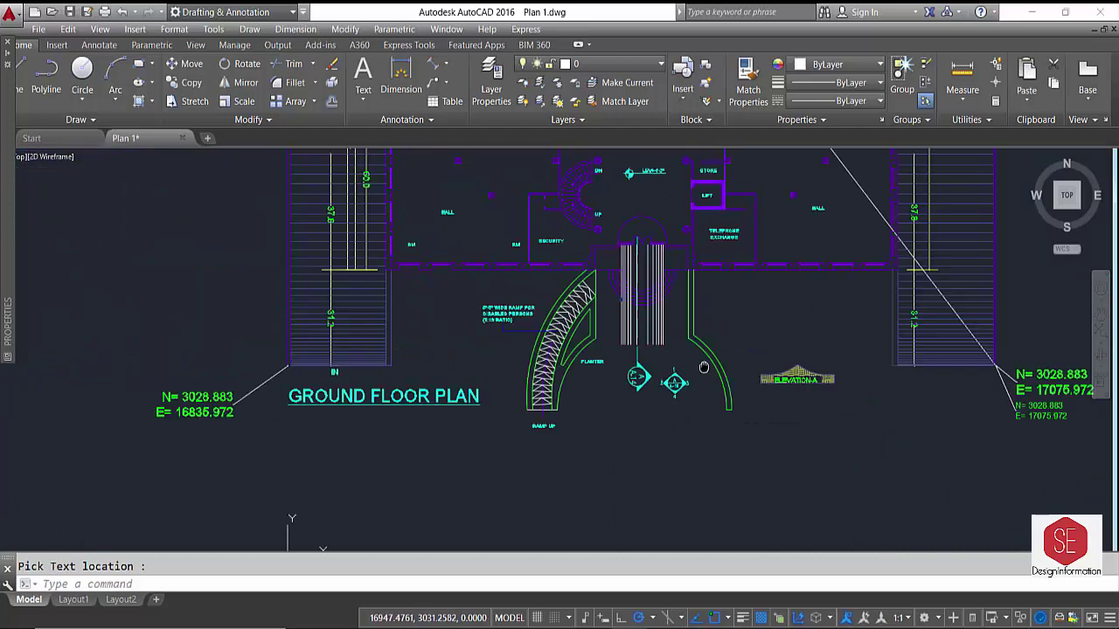
scroll(684, 437, "down", 1)
scroll(677, 376, "up", 4)
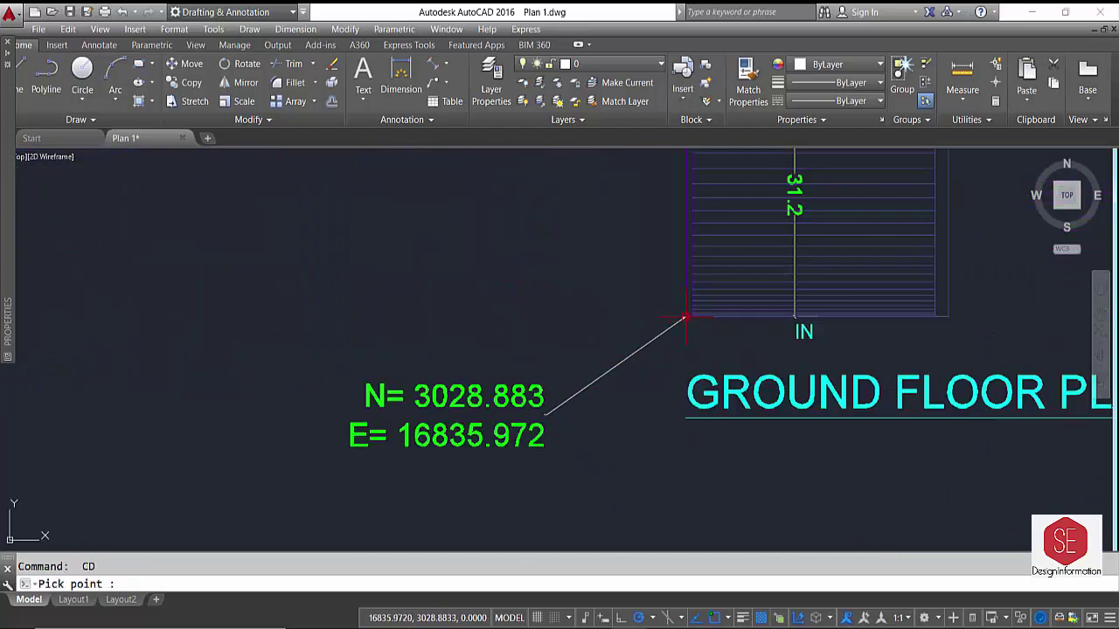
left_click(573, 488)
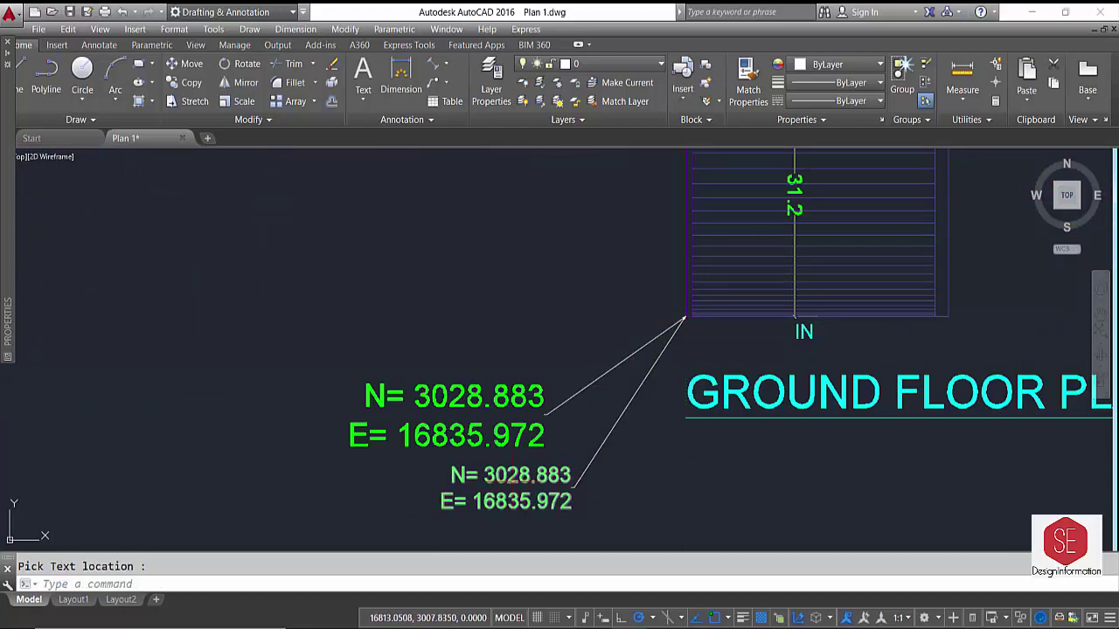
Place a Northing/Easting label for grid column F
scroll(594, 477, "down", 5)
mouse_move(629, 332)
middle_mouse_down()
mouse_move(605, 317)
mouse_move(603, 428)
middle_mouse_up()
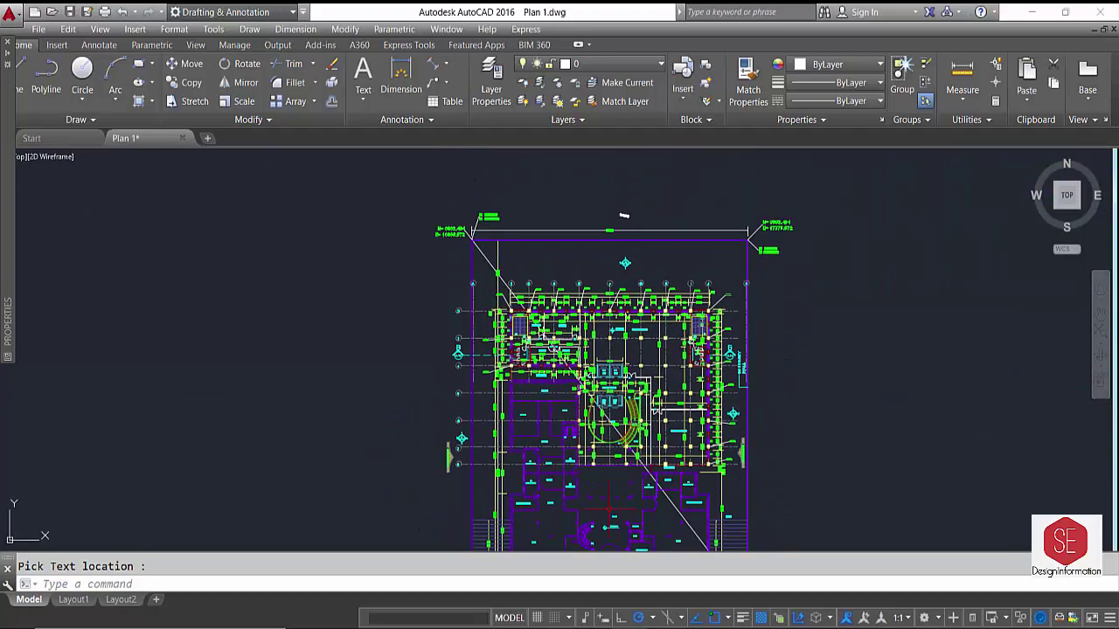
scroll(594, 276, "up", 5)
middle_click_drag(483, 502, 484, 431)
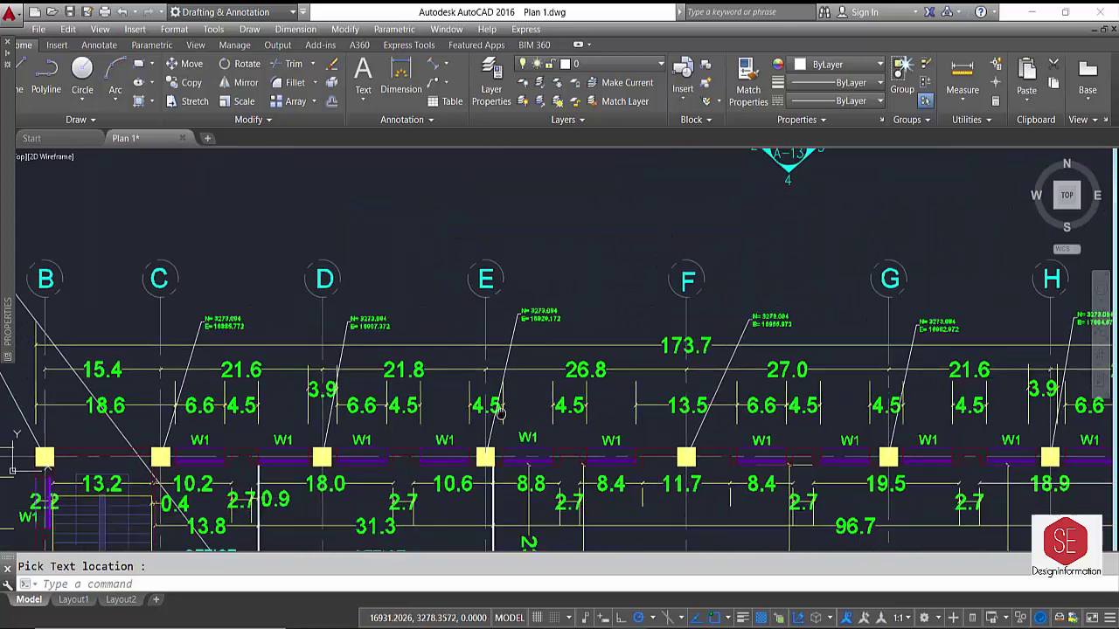
key("Return")
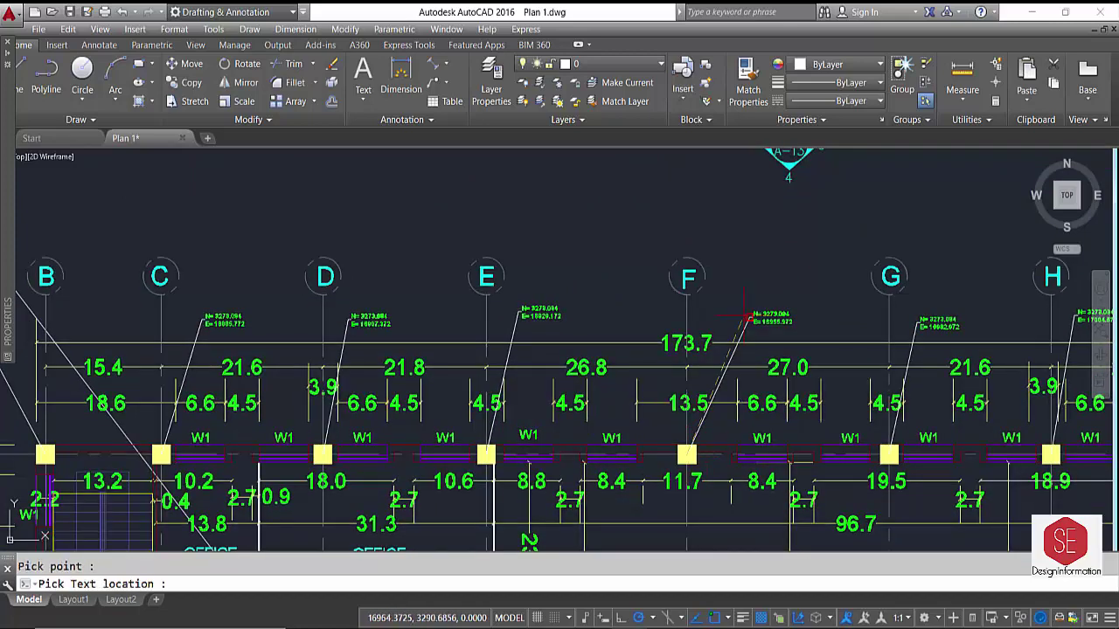
scroll(745, 316, "up", 4)
left_click(749, 346)
scroll(501, 270, "down", 2)
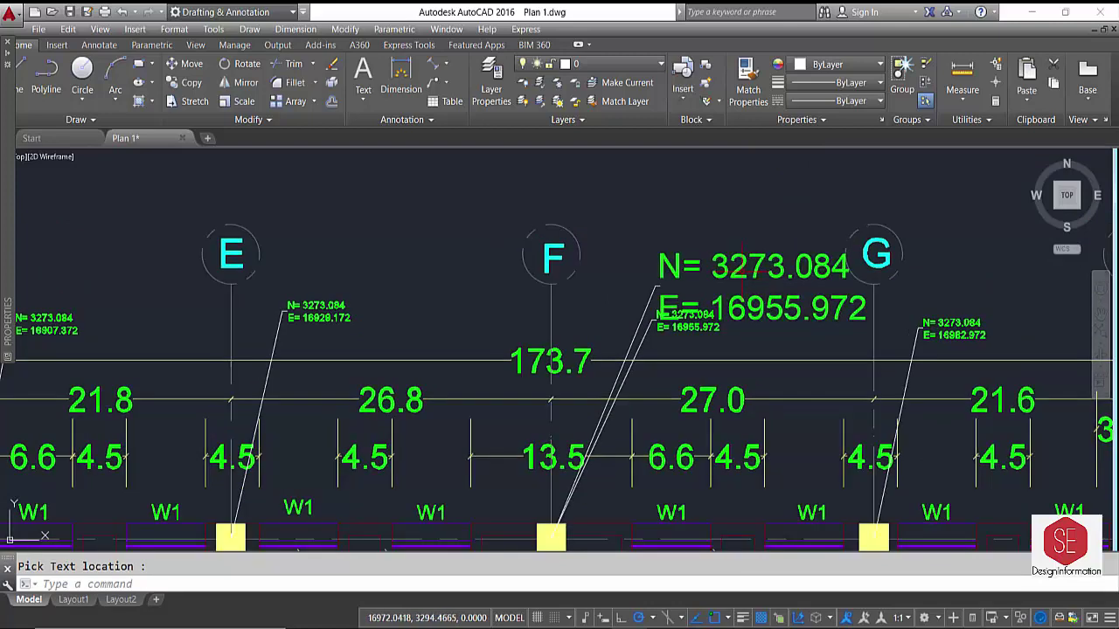
Grip-move the large N/E label up and to the left
left_click(660, 286)
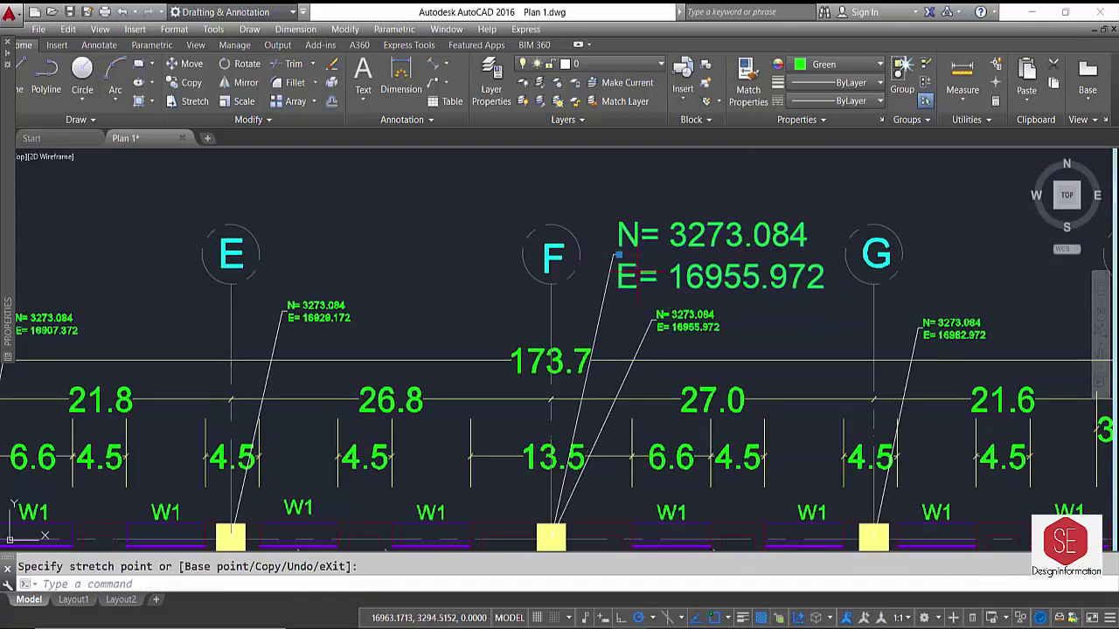
left_click(617, 254)
key("Escape")
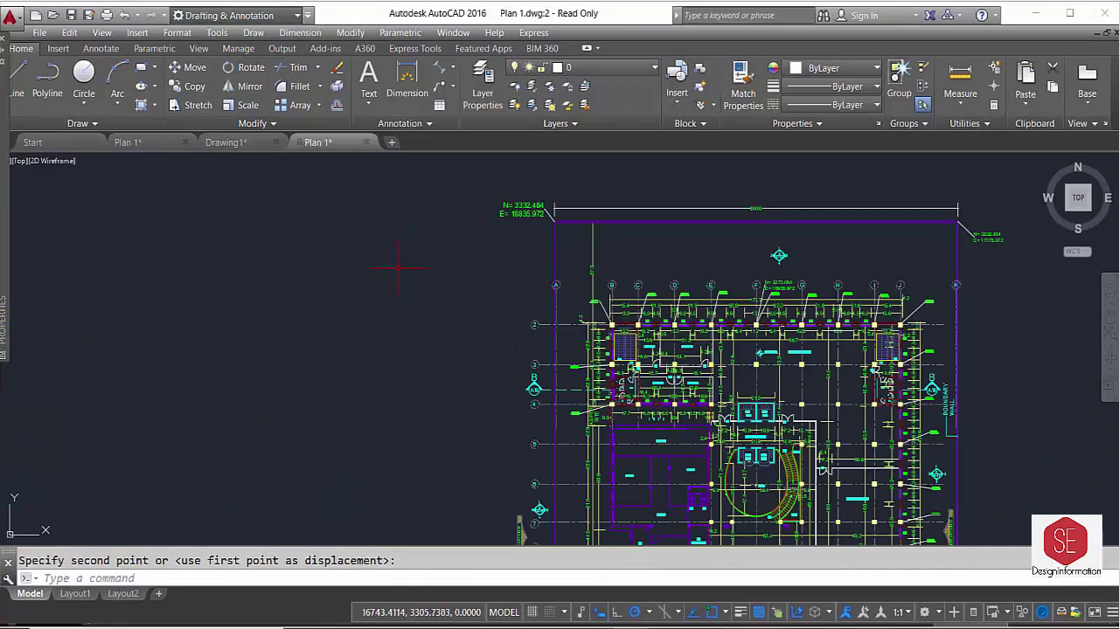
Start a polyline at the plan's top-left corner, through the top-right and lower-left stair corners
type("l")
key("Return")
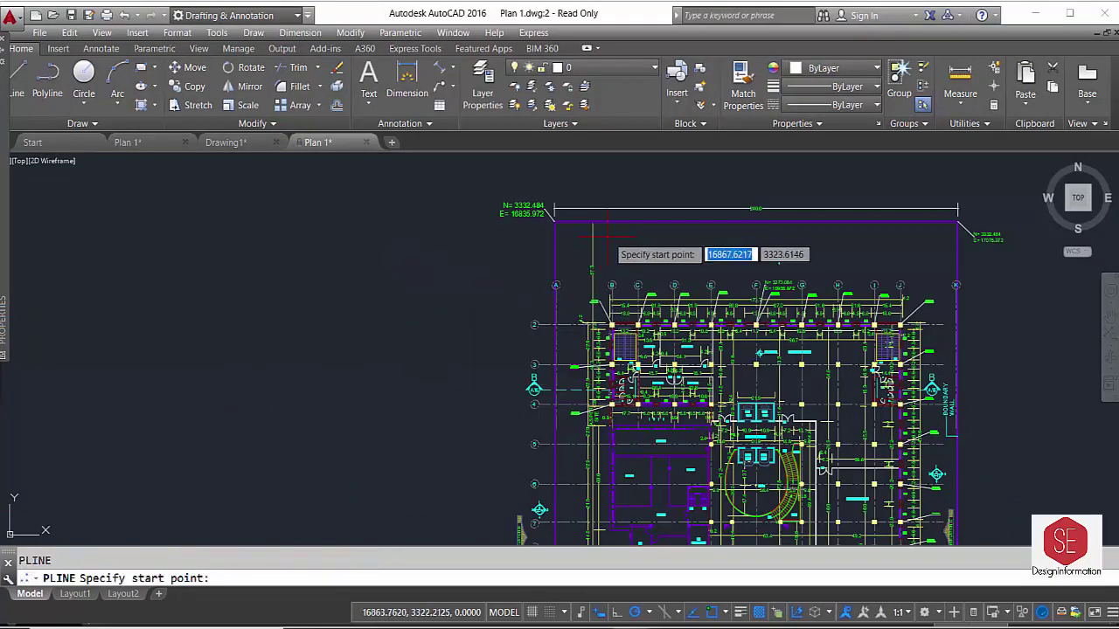
scroll(553, 218, "up", 6)
left_click(553, 216)
scroll(437, 236, "down", 5)
scroll(661, 180, "up", 2)
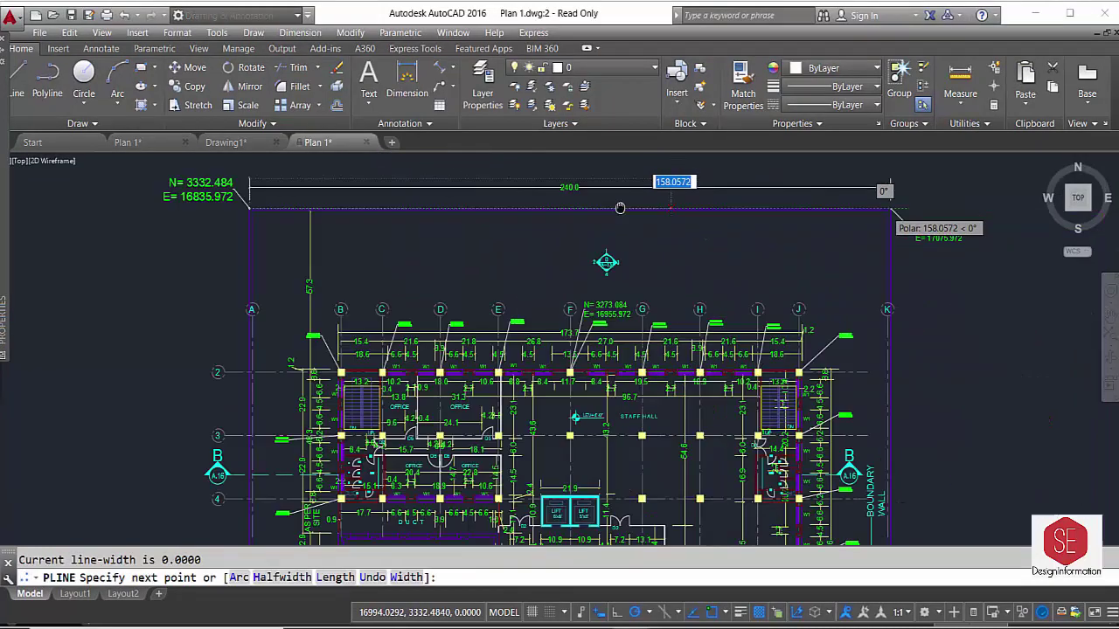
scroll(588, 210, "up", 2)
scroll(607, 197, "up", 2)
left_click(627, 187)
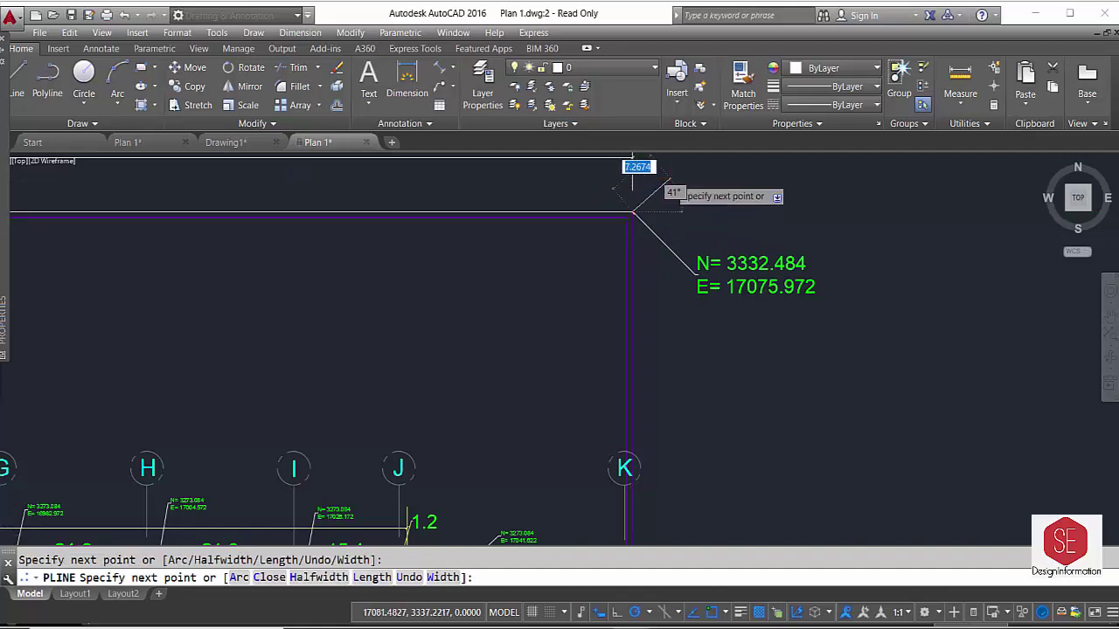
scroll(647, 201, "down", 5)
scroll(708, 254, "up", 1)
scroll(691, 219, "up", 2)
scroll(647, 280, "up", 2)
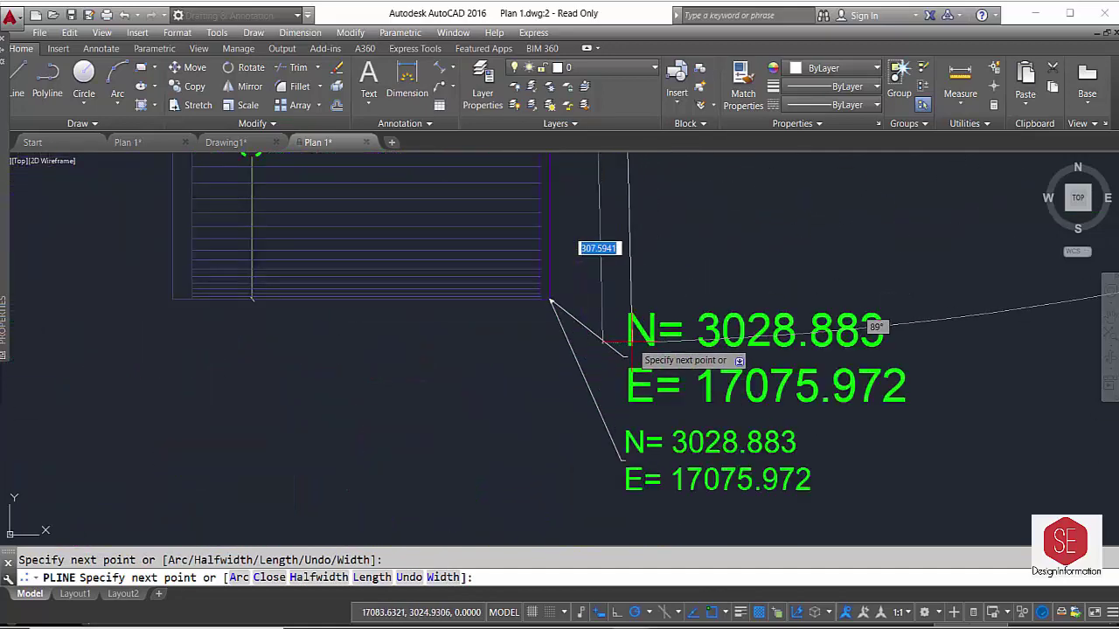
scroll(550, 301, "up", 1)
scroll(550, 301, "up", 2)
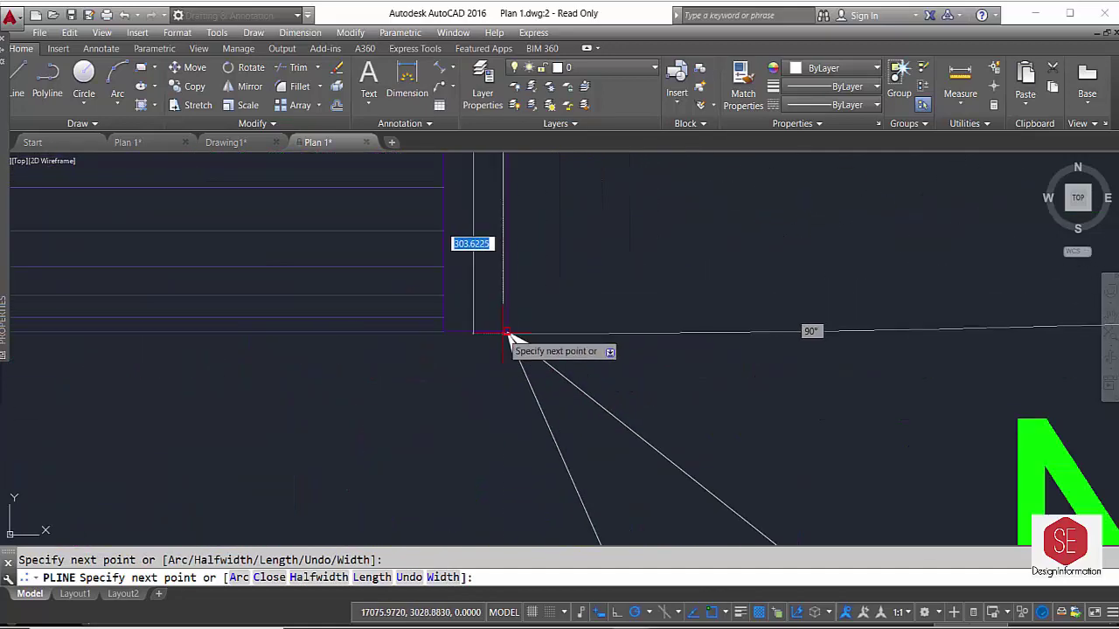
scroll(515, 345, "down", 3)
scroll(707, 250, "down", 2)
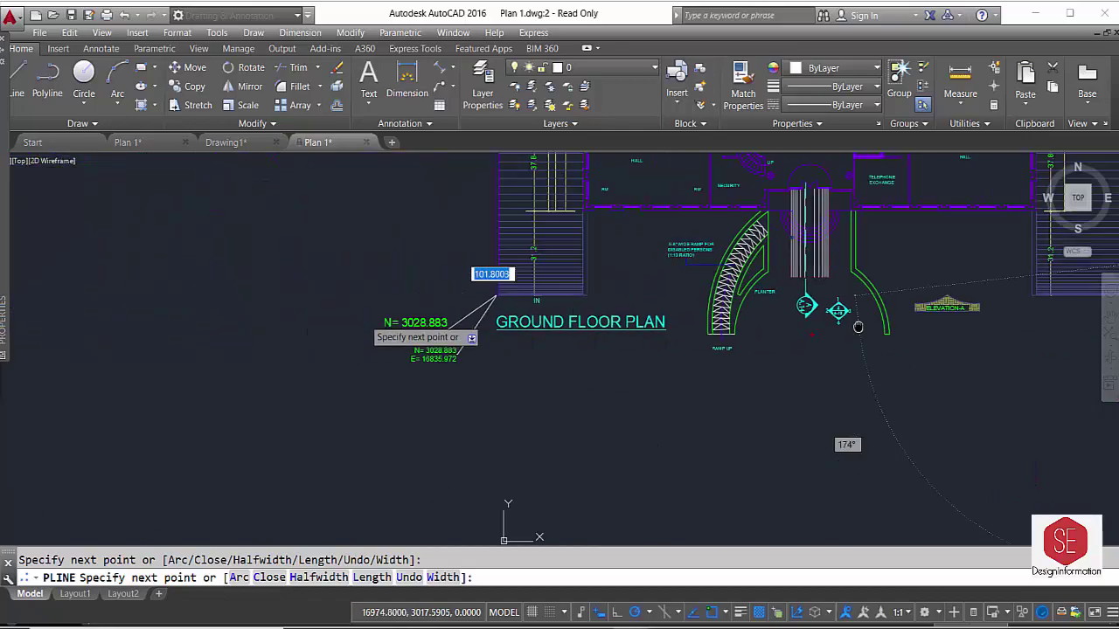
scroll(475, 275, "up", 2)
scroll(516, 299, "up", 3)
left_click(370, 259)
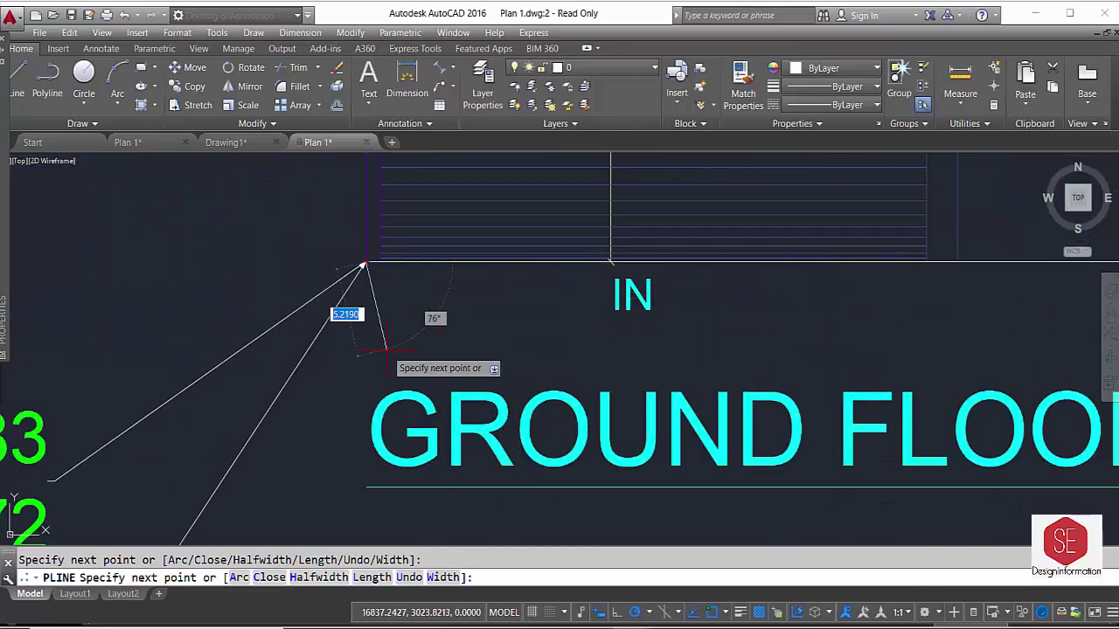
Continue the polyline through each top-row column centre to the rightmost column, then down to the lower-right column
scroll(384, 354, "down", 5)
scroll(384, 357, "up", 2)
scroll(310, 450, "up", 3)
scroll(350, 249, "up", 2)
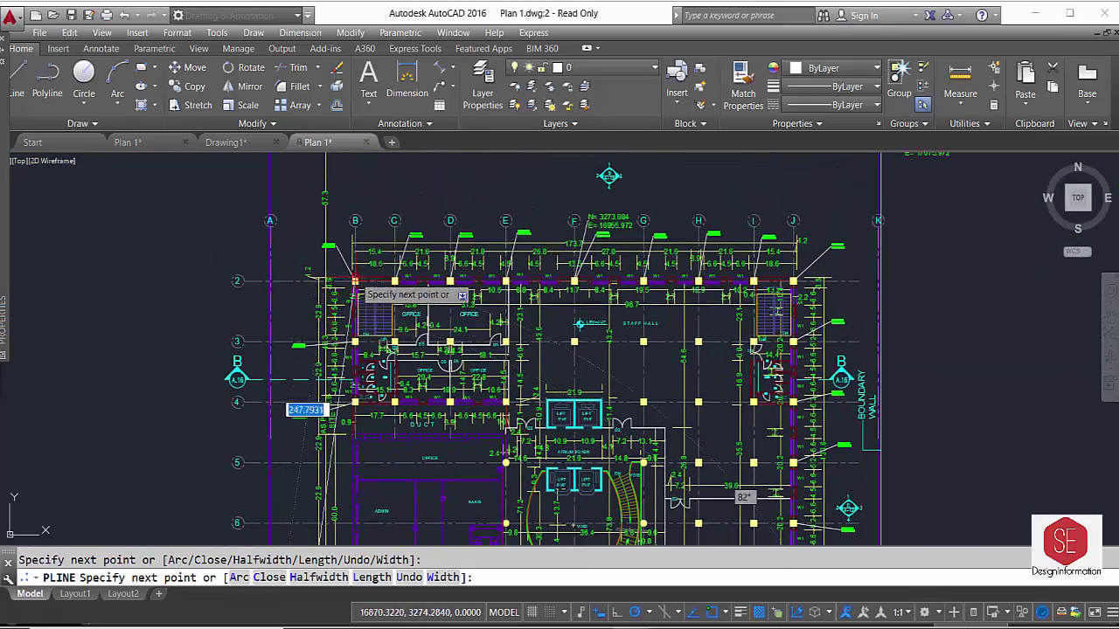
scroll(363, 280, "up", 2)
left_click(347, 294)
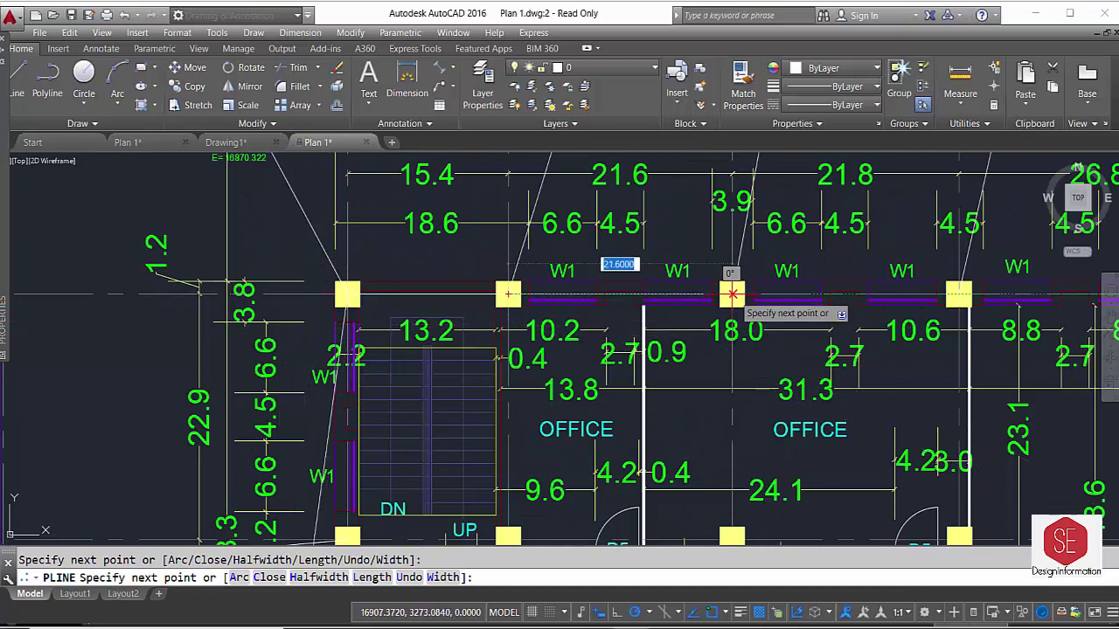
left_click(732, 293)
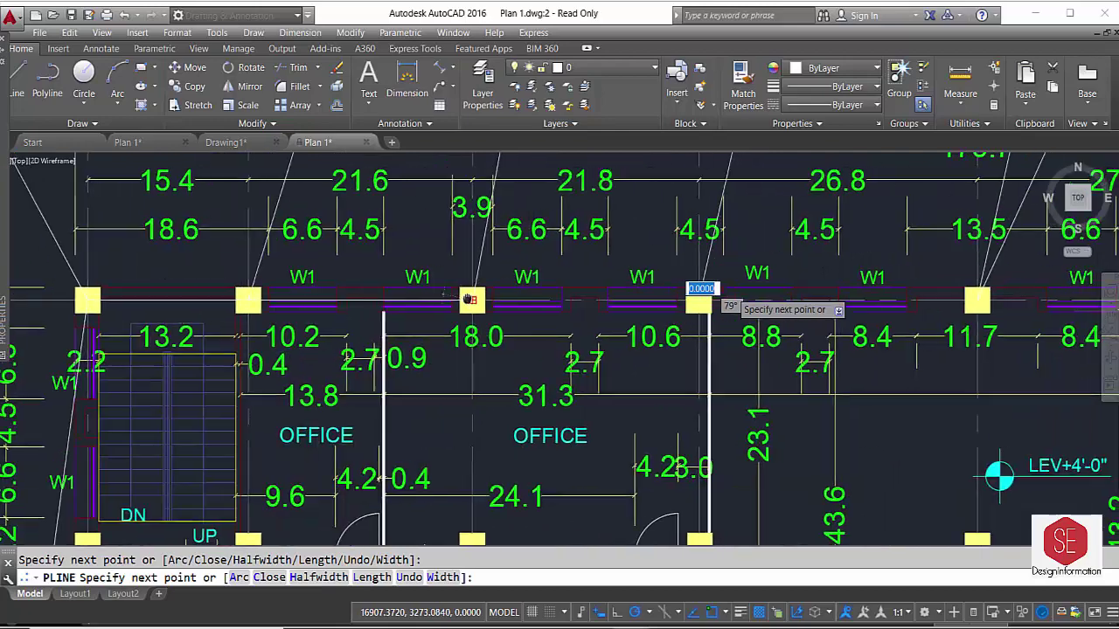
left_click(688, 302)
middle_click_drag(966, 303, 691, 317)
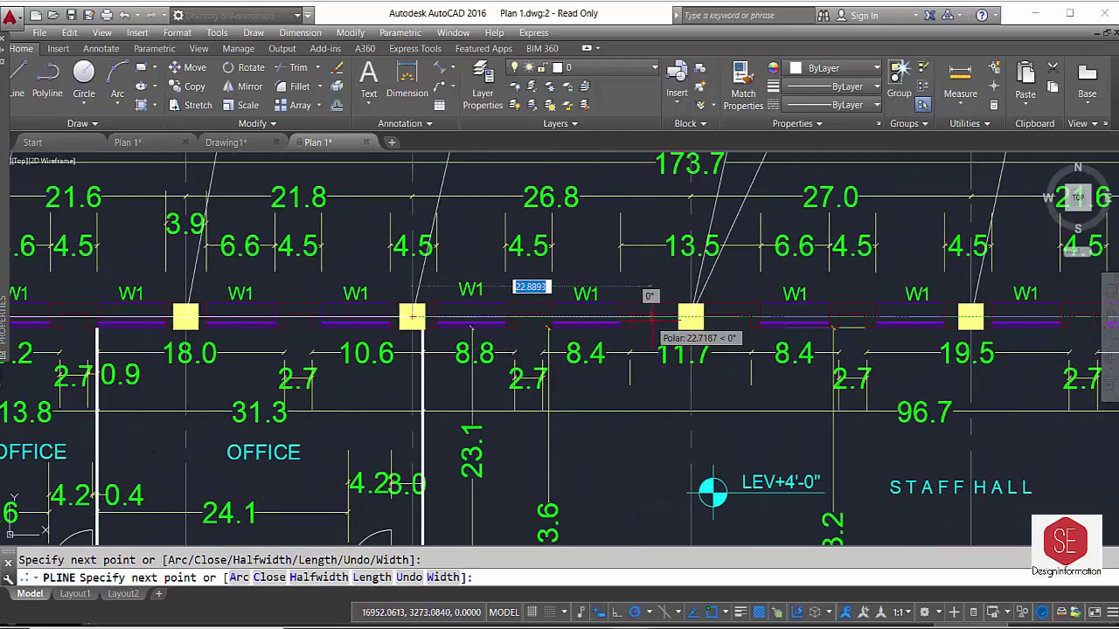
left_click(969, 317)
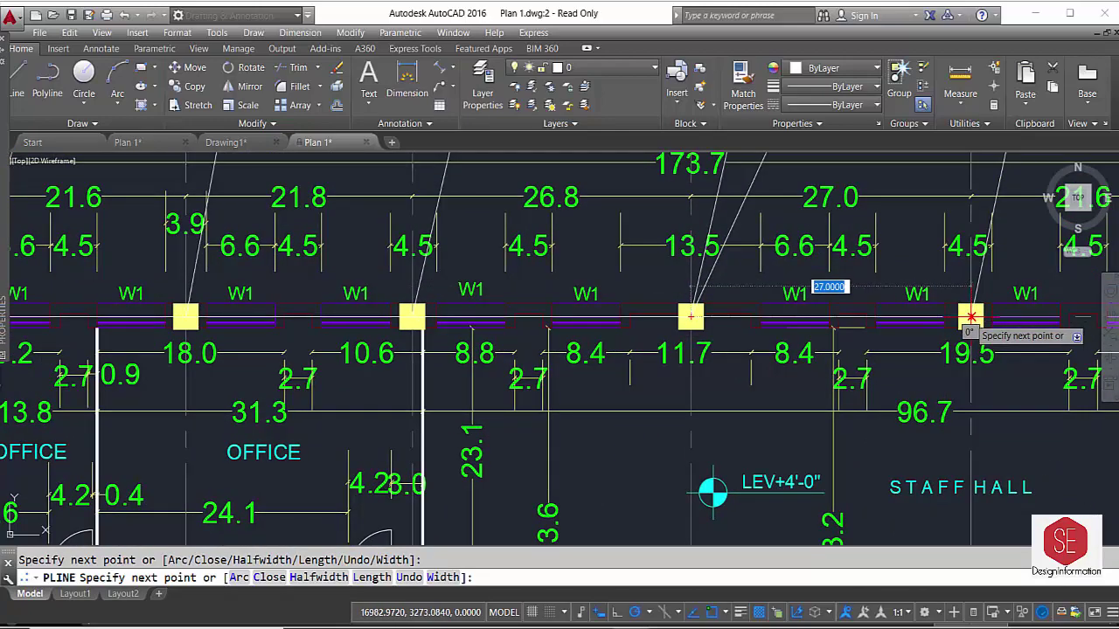
scroll(403, 280, "down", 4)
scroll(874, 302, "up", 4)
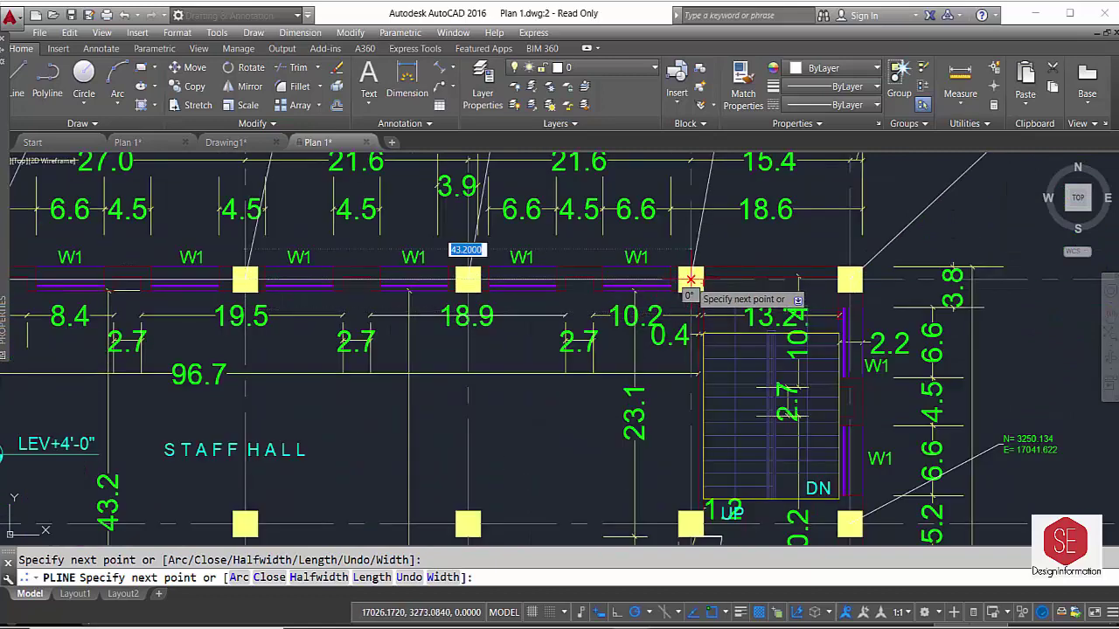
left_click(690, 280)
left_click(849, 280)
scroll(849, 280, "down", 1)
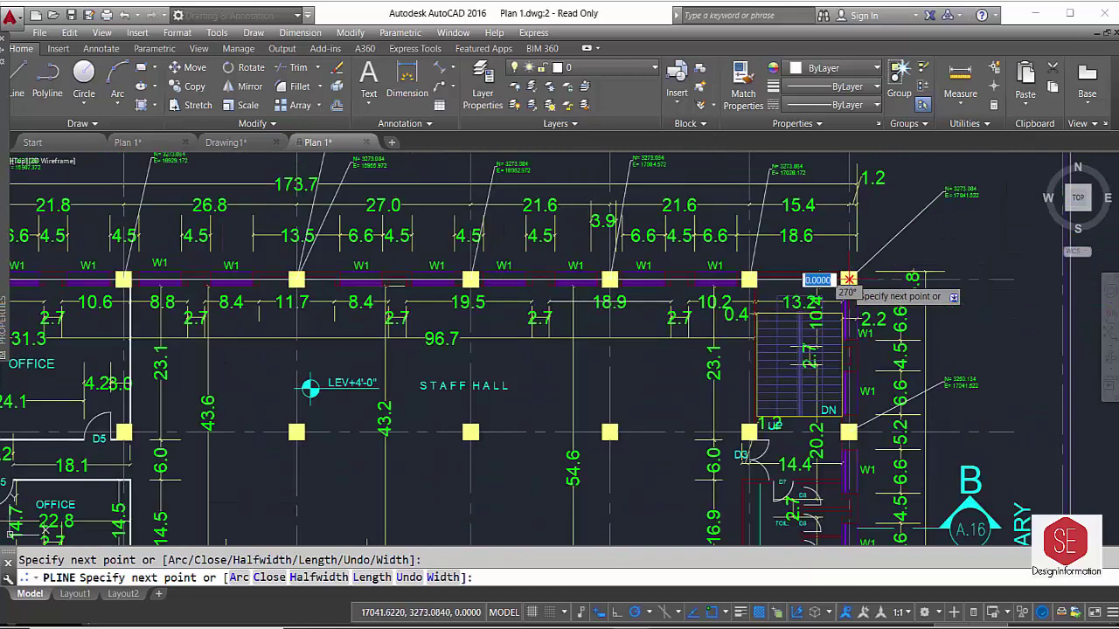
left_click(848, 432)
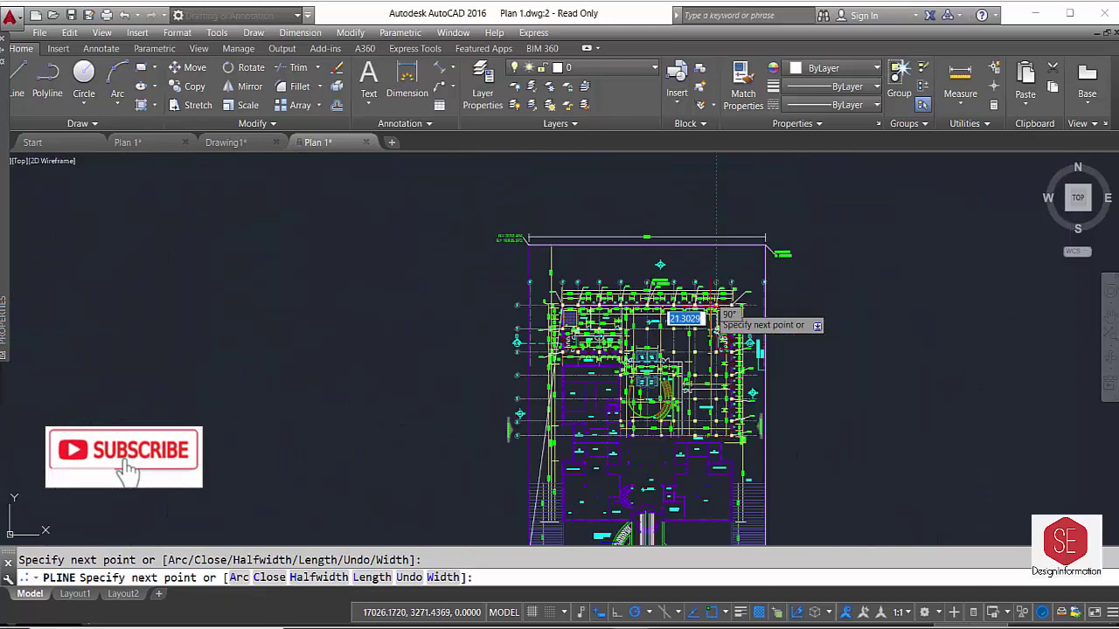
scroll(708, 319, "down", 5)
End the polyline and list its properties and all vertex coordinates
key("Escape")
scroll(732, 234, "down", 2)
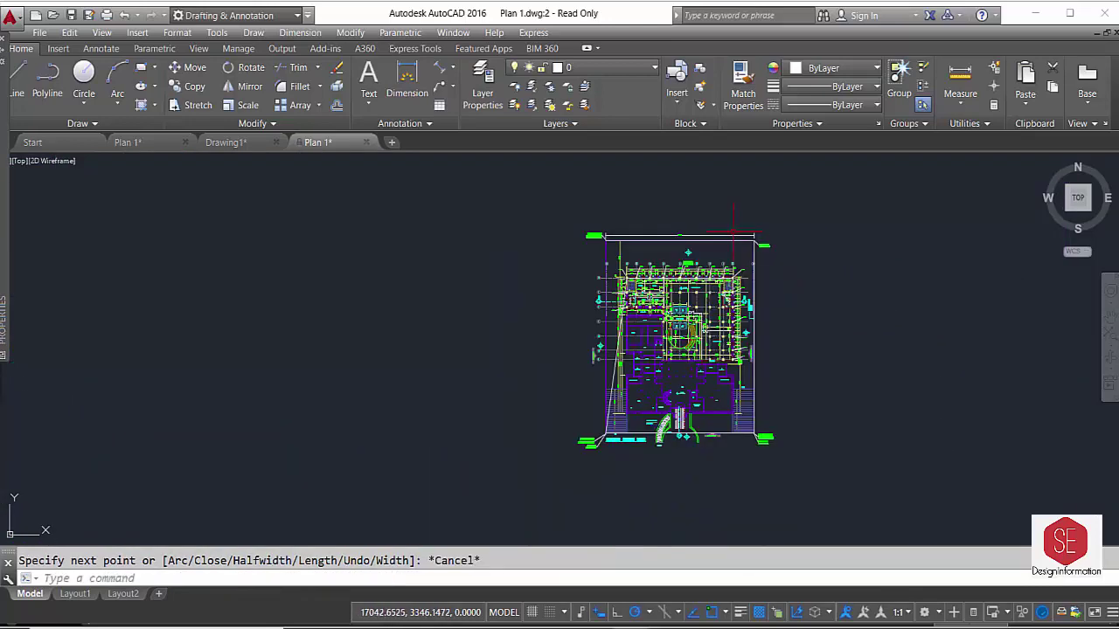
left_click(704, 443)
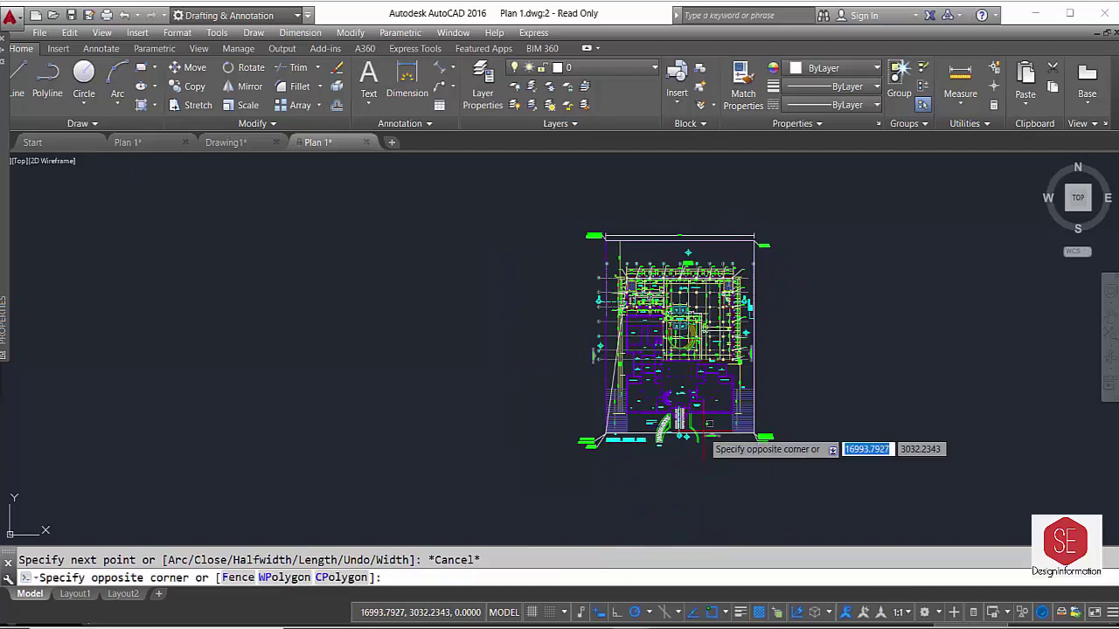
key("Escape")
scroll(704, 443, "up", 2)
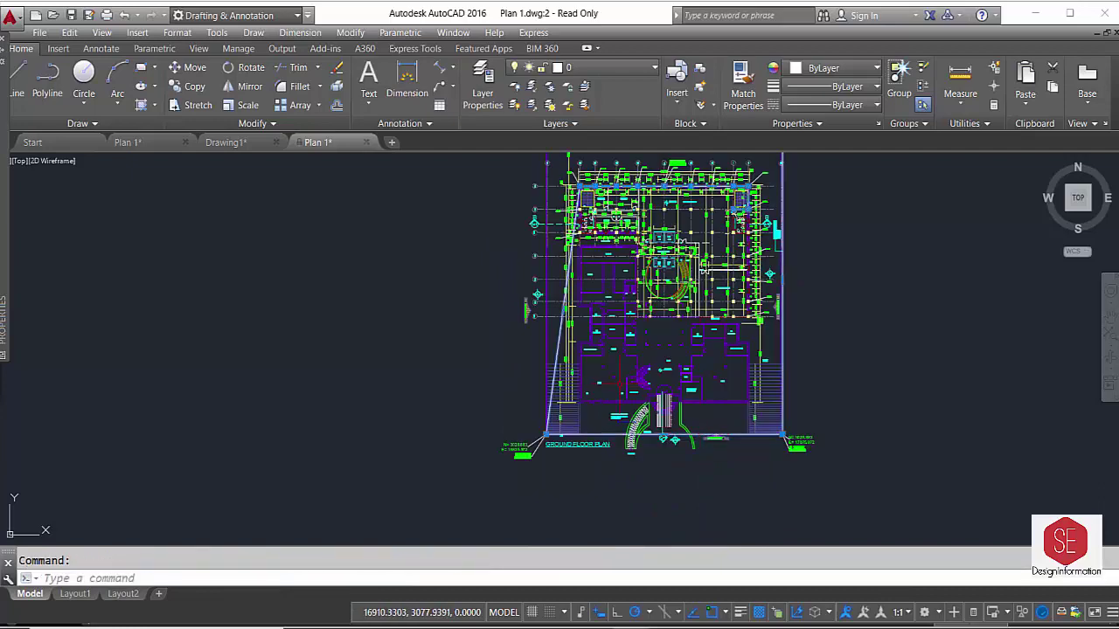
type("LI")
key("Return")
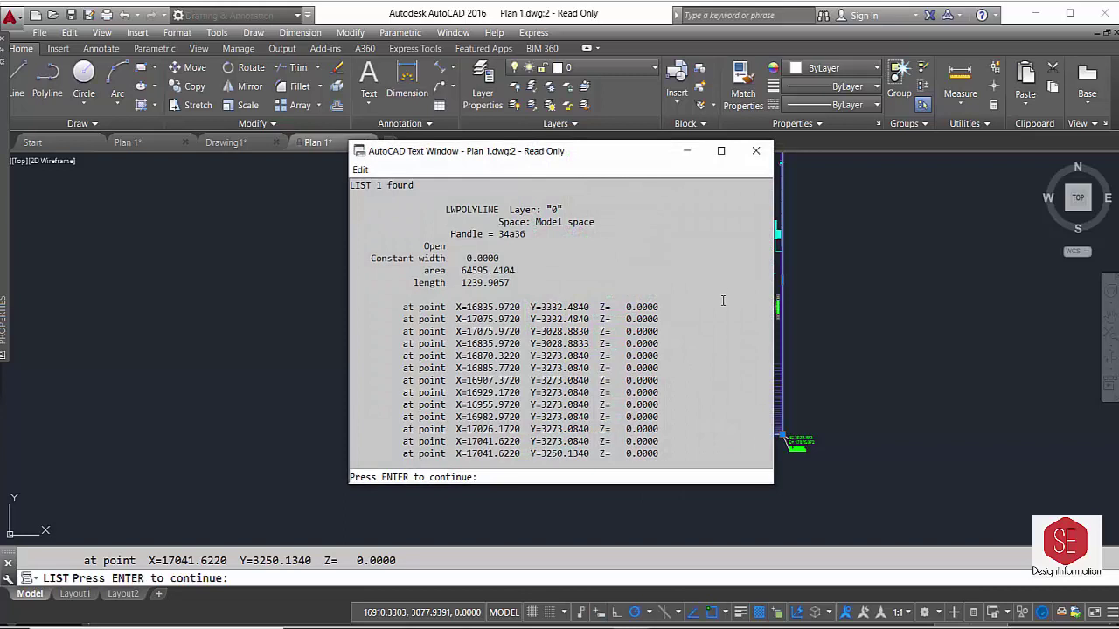
key("Return")
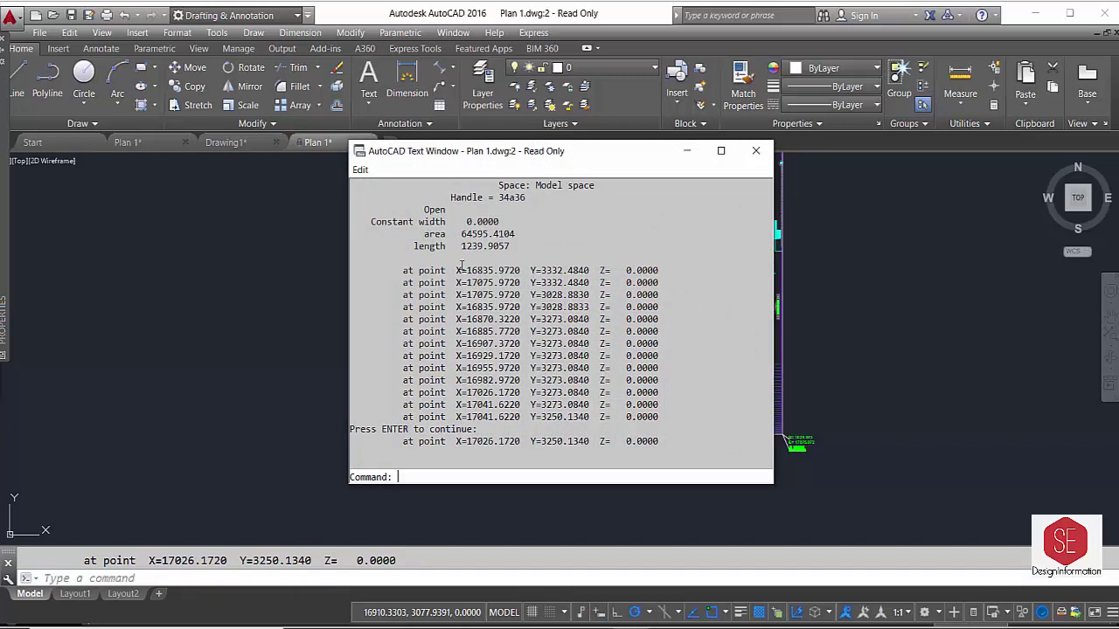
Copy the listed vertex coordinate lines from the Text Window and close it
left_click_drag(397, 262, 647, 442)
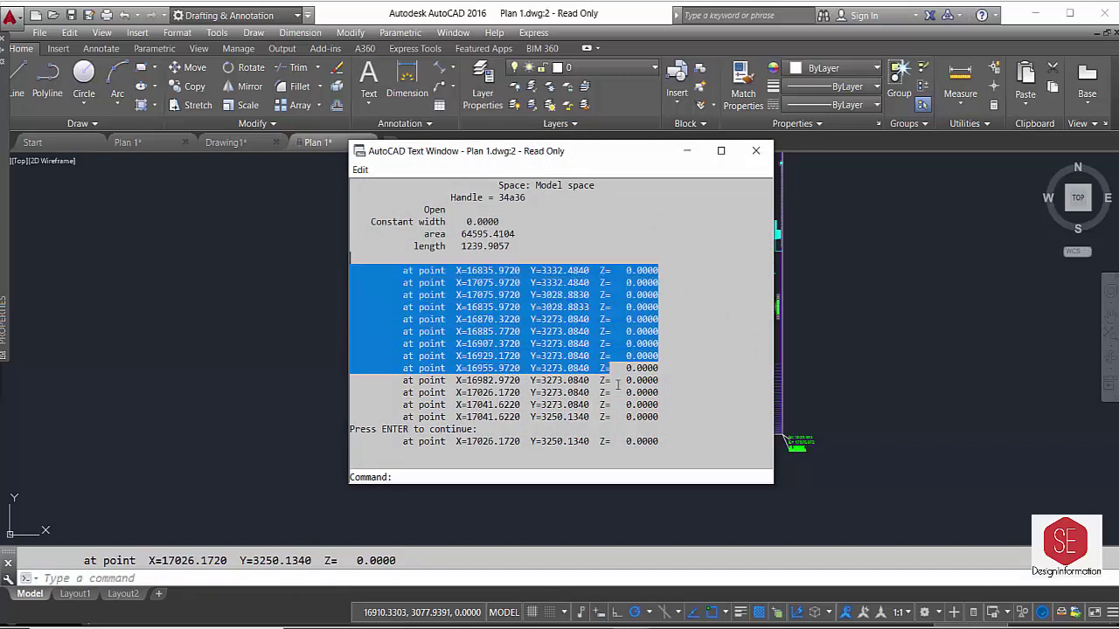
right_click(567, 347)
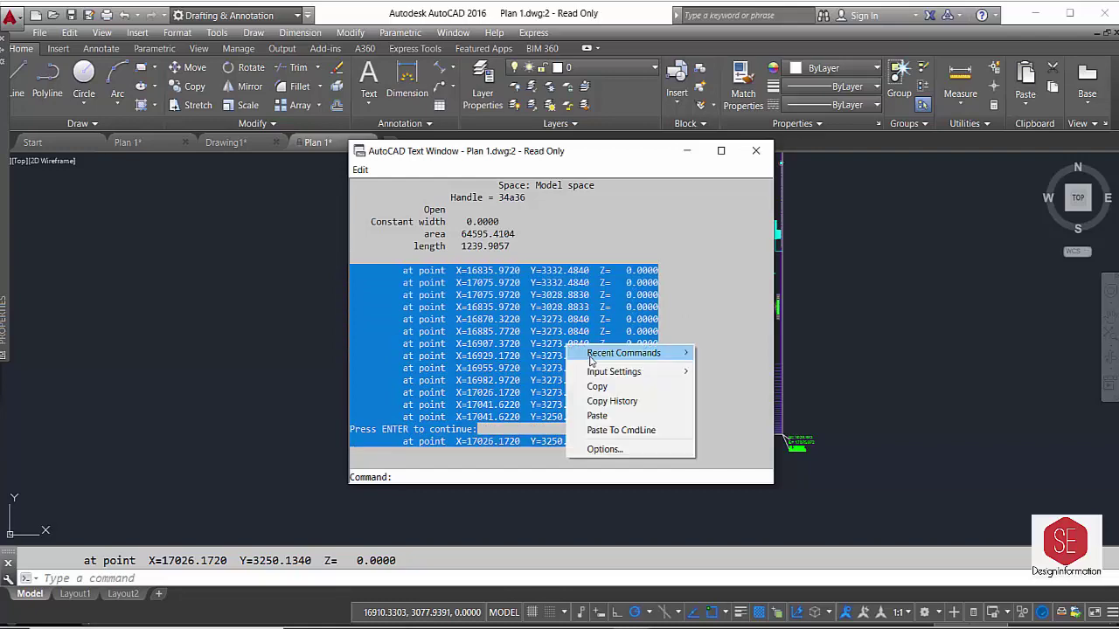
left_click(595, 385)
left_click(755, 151)
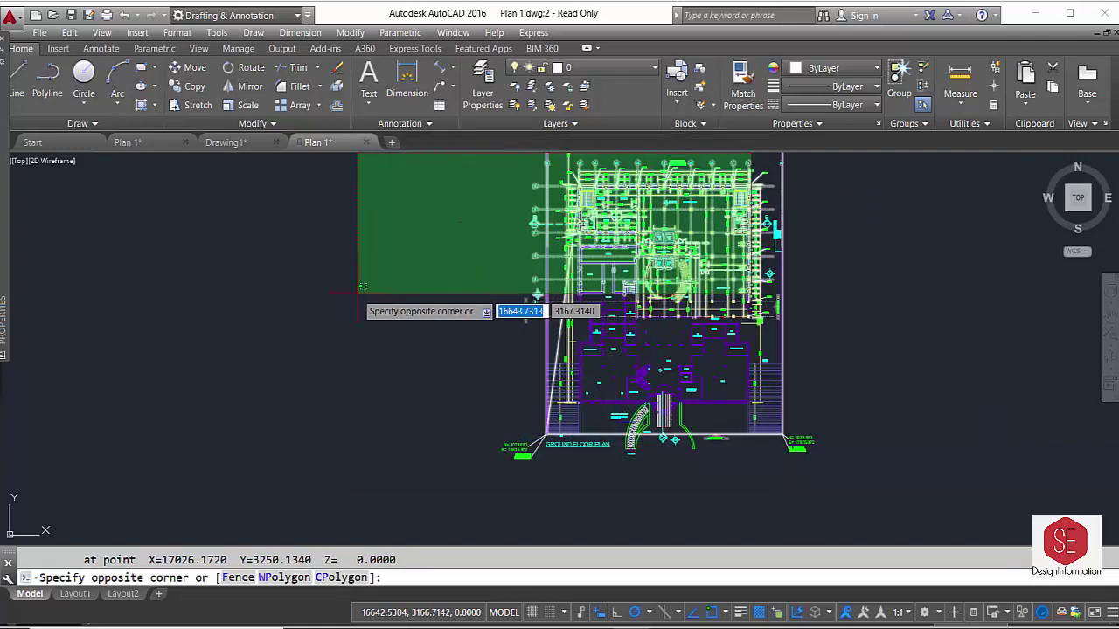
key("Escape")
Paste the copied coordinate list into the drawing to the left of the plan
key("ctrl+v")
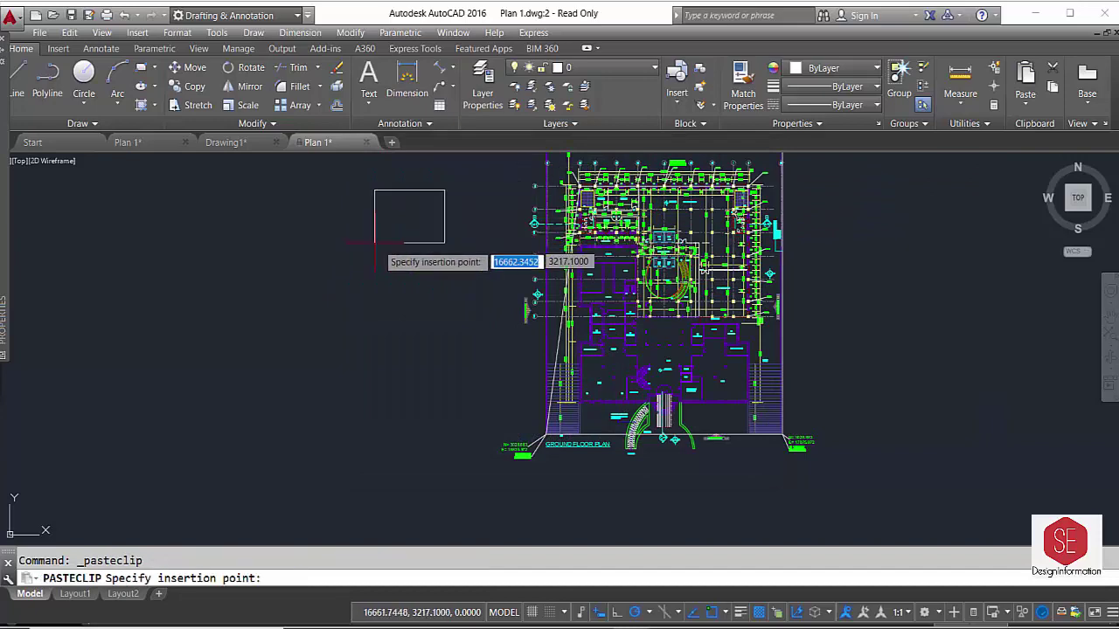
left_click(398, 236)
scroll(367, 218, "up", 2)
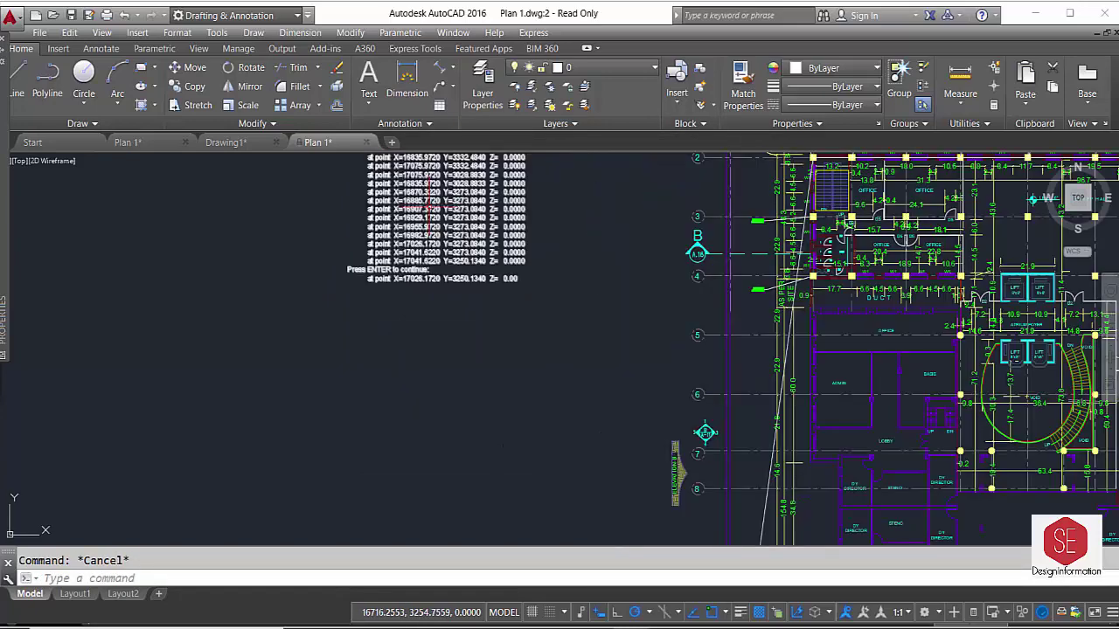
scroll(367, 219, "up", 2)
Scale the pasted coordinate text by a factor of 3
left_click(529, 358)
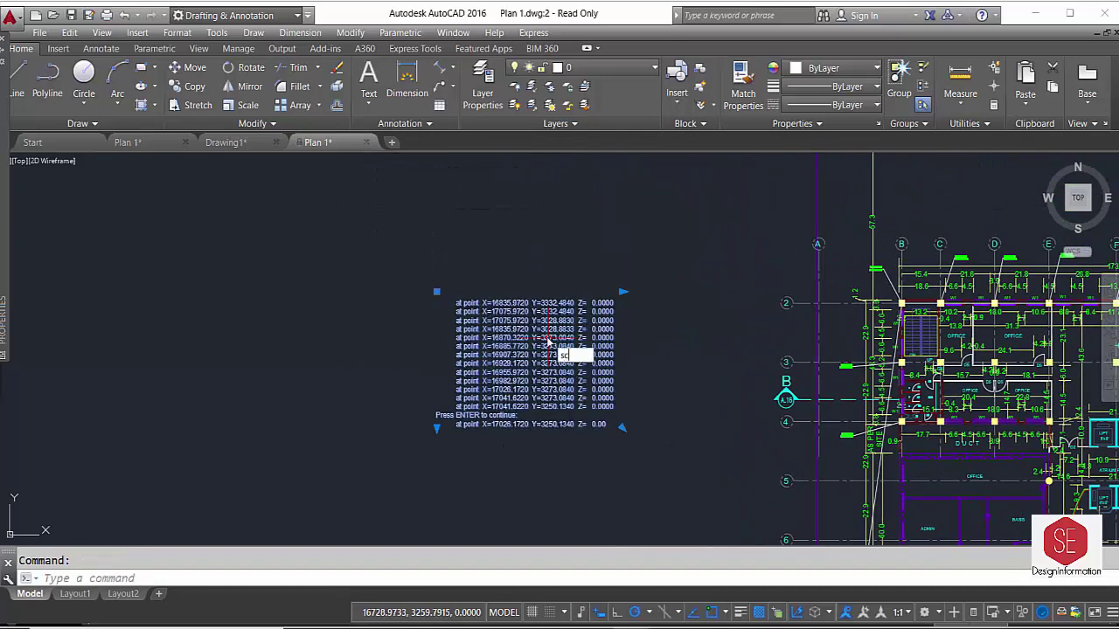
key("Return")
left_click(474, 259)
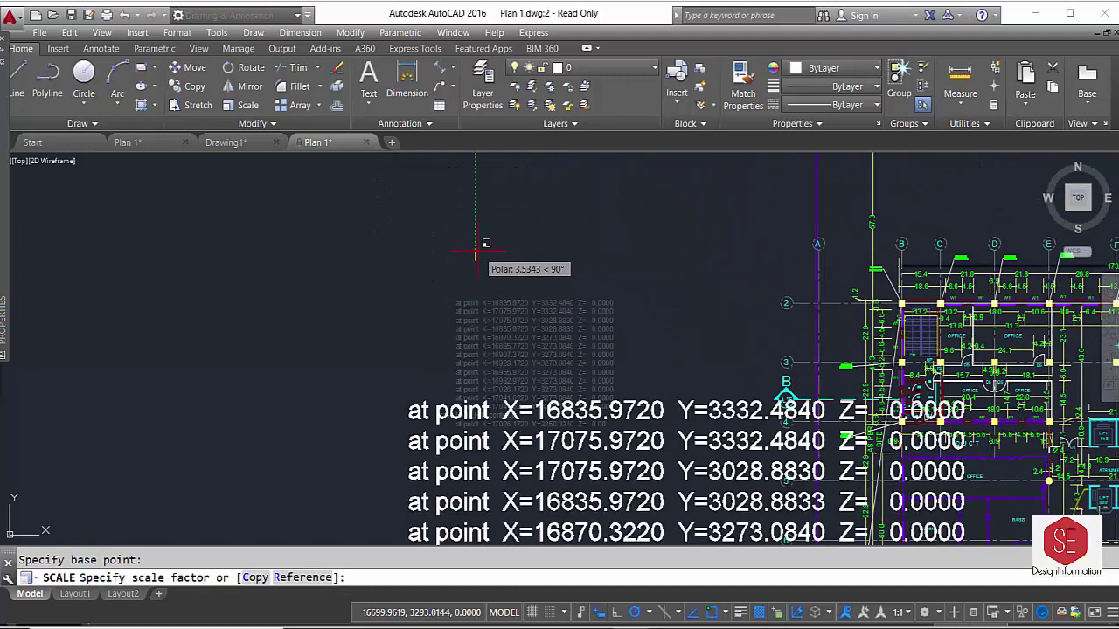
type("3")
key("Return")
Move the enlarged coordinate list so it sits beside the floor plan
type("m")
key("Return")
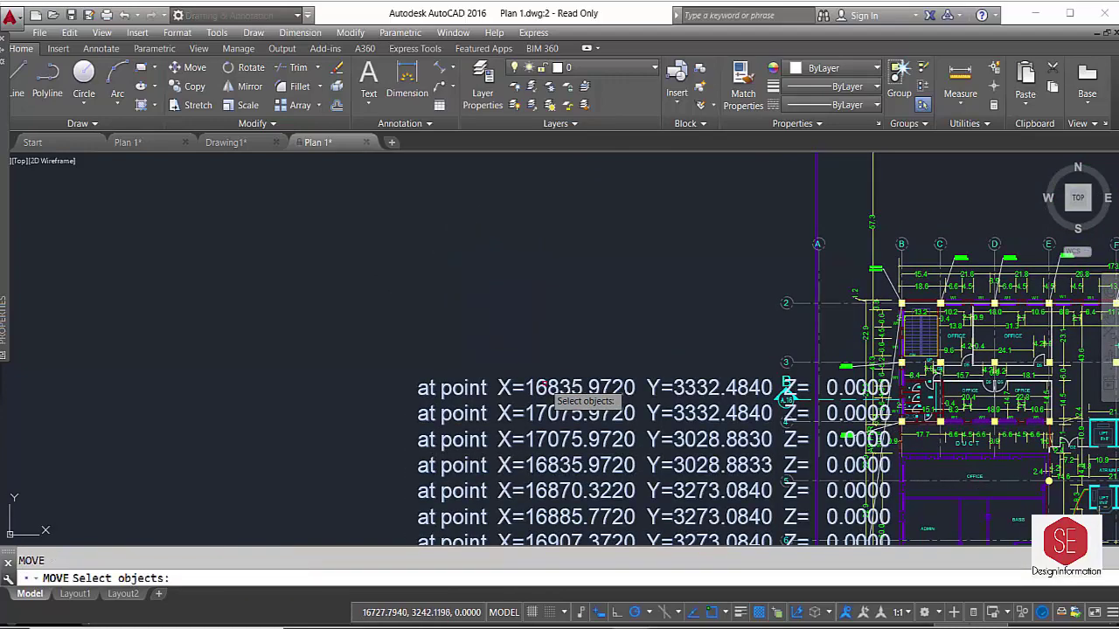
left_click(575, 392)
key("Return")
left_click(531, 317)
scroll(524, 320, "down", 2)
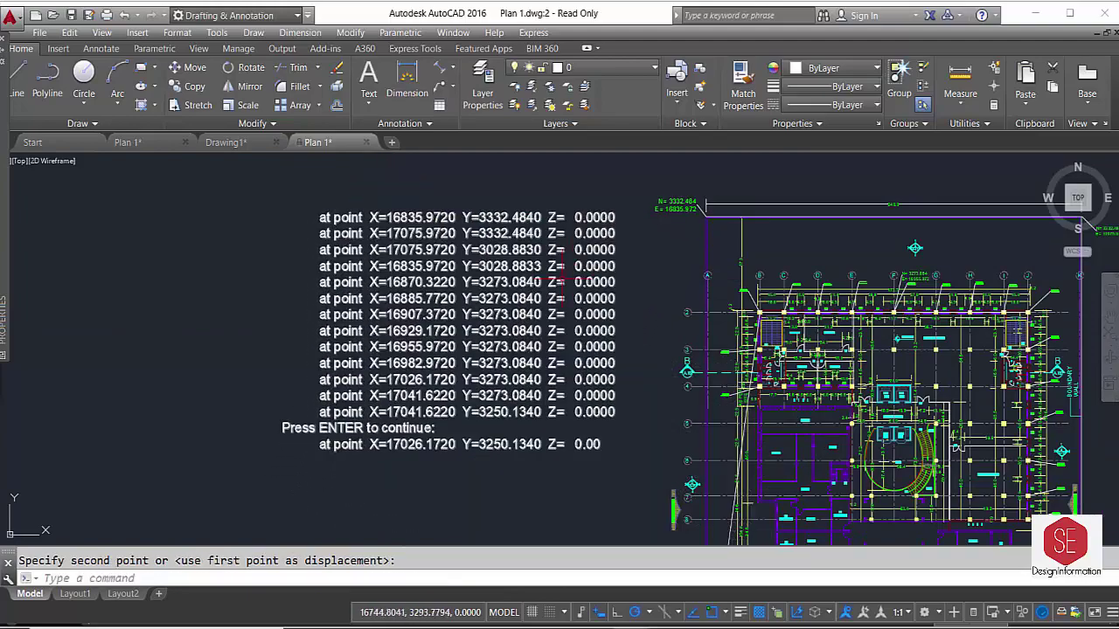
key("Escape")
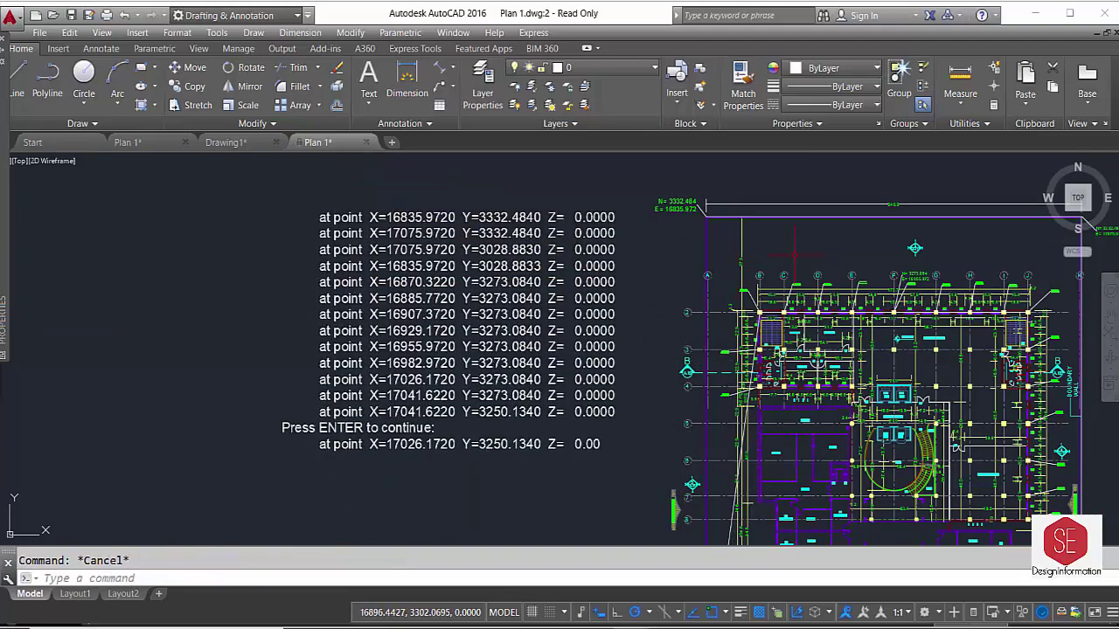
scroll(820, 234, "down", 2)
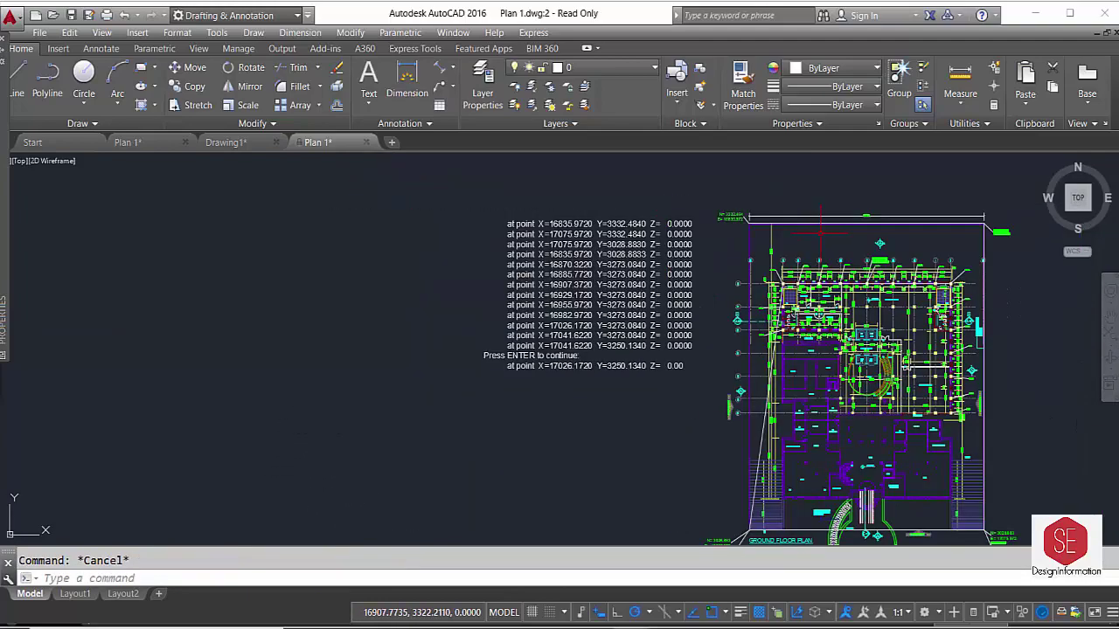
left_click(894, 537)
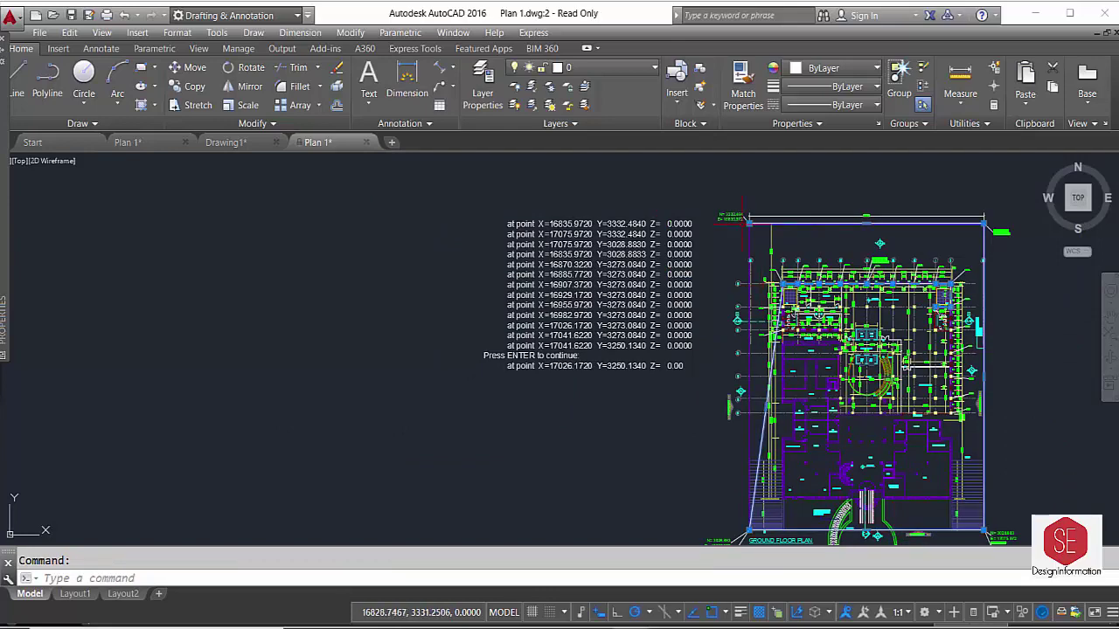
scroll(606, 220, "up", 2)
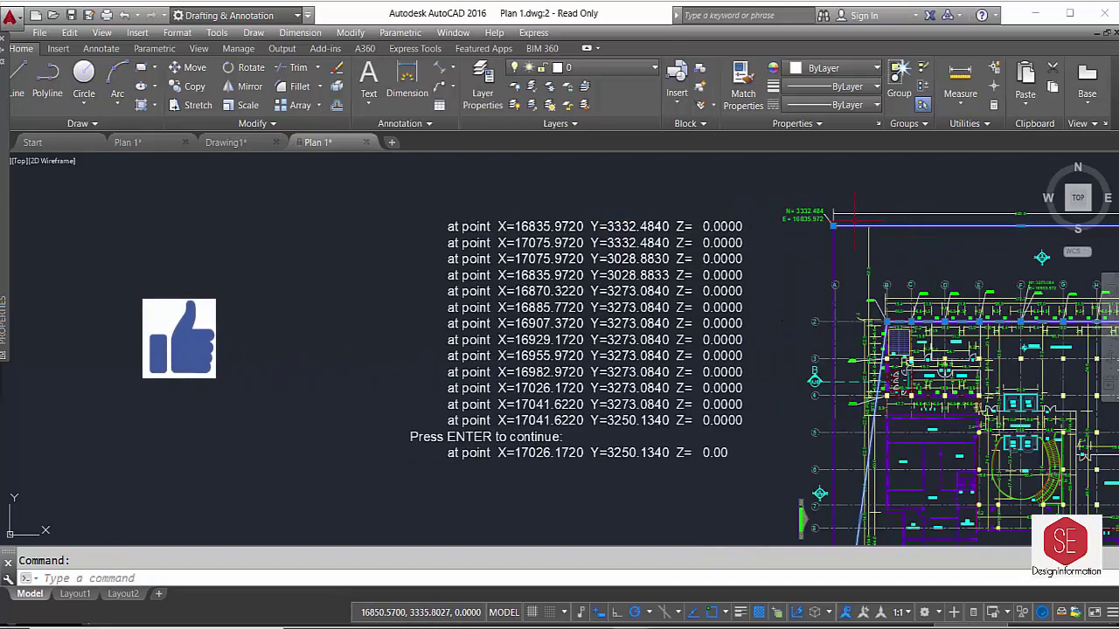
scroll(855, 221, "up", 2)
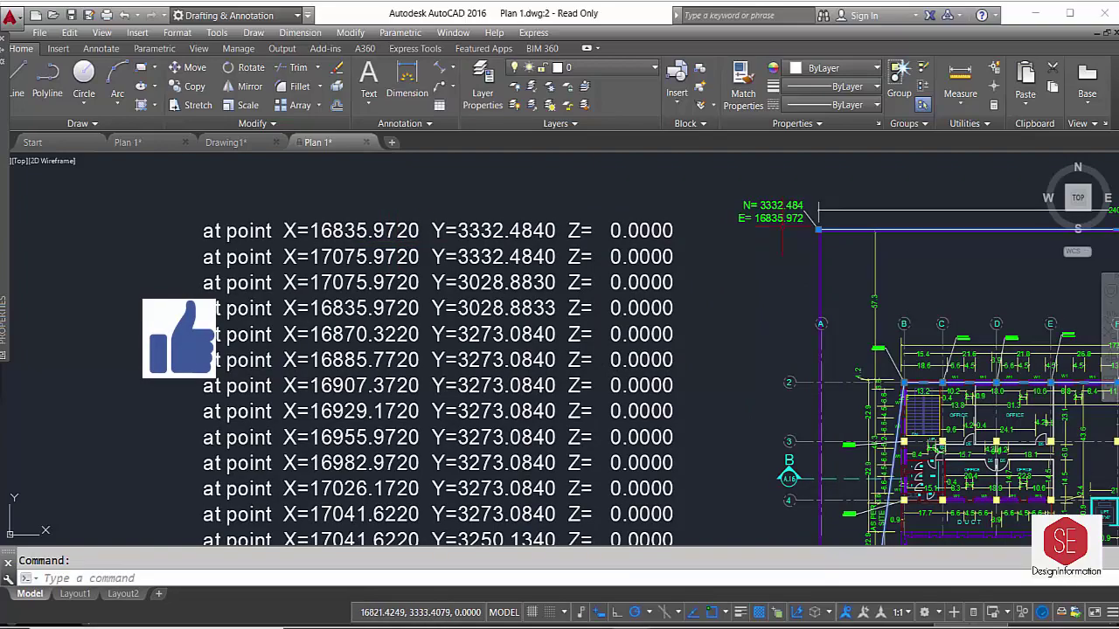
scroll(773, 183, "down", 5)
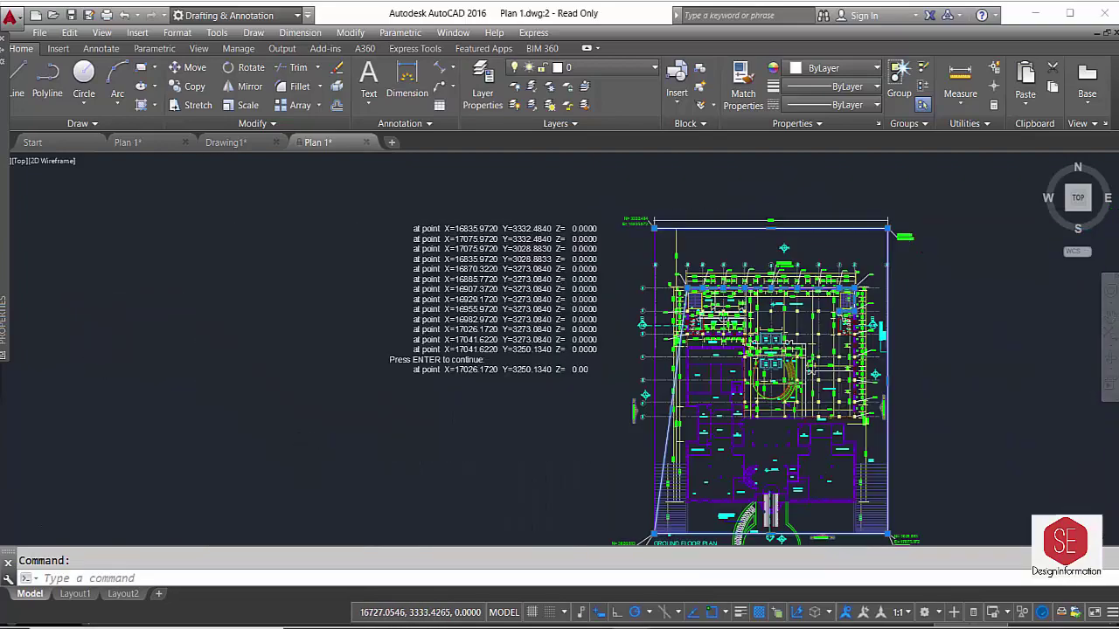
scroll(757, 259, "down", 1)
scroll(550, 238, "up", 4)
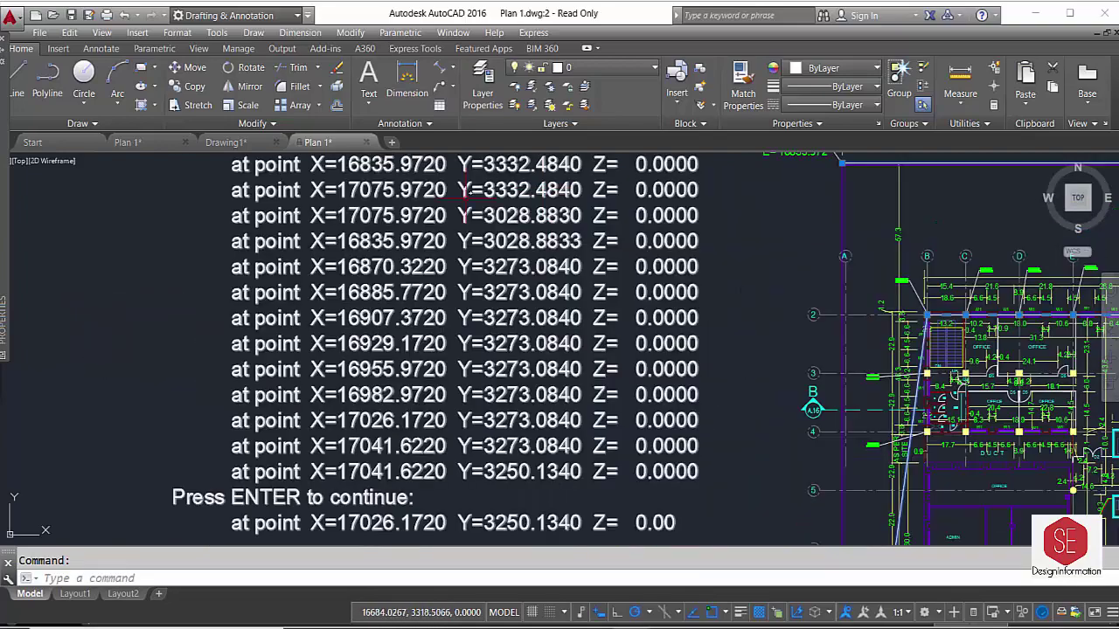
scroll(480, 264, "down", 1)
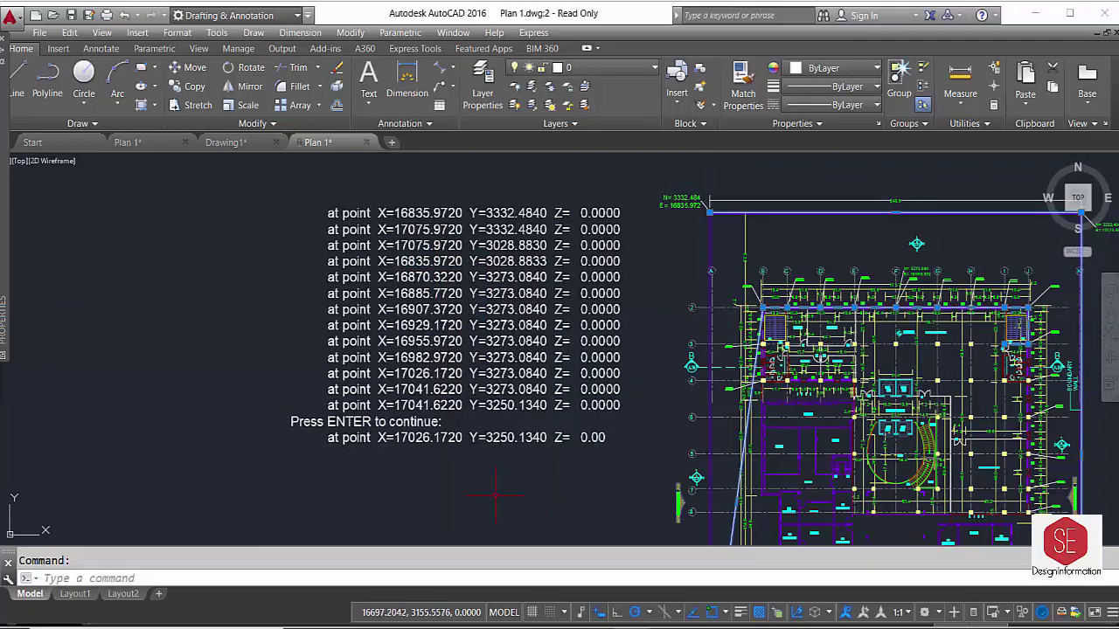